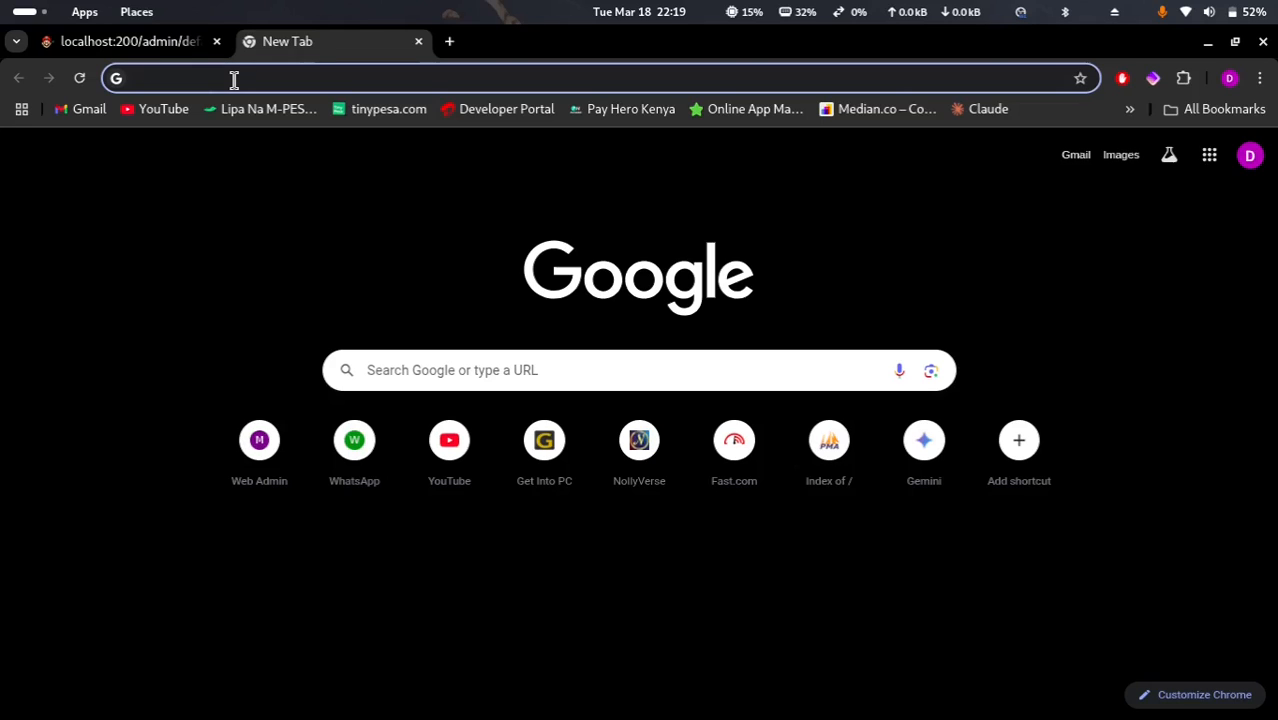
# Go to the school management site and sign in with the saved admin credentials
pyautogui.write('schoo')
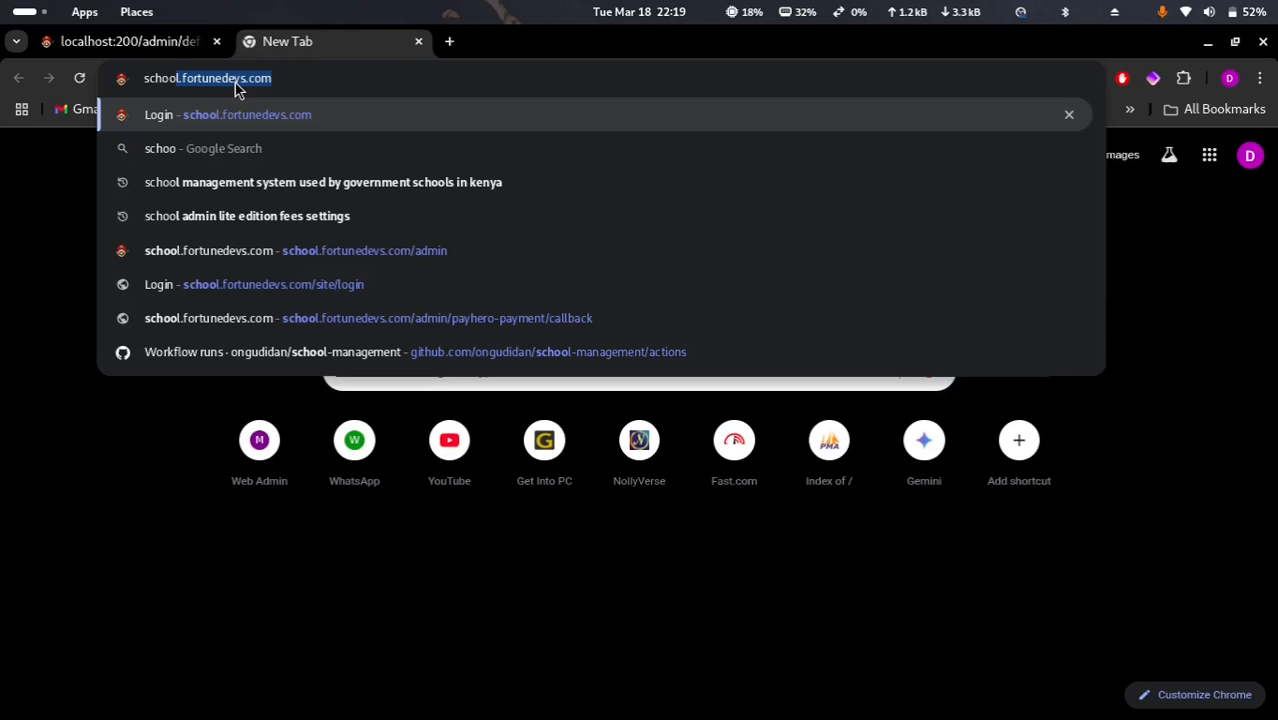
pyautogui.press('Return')
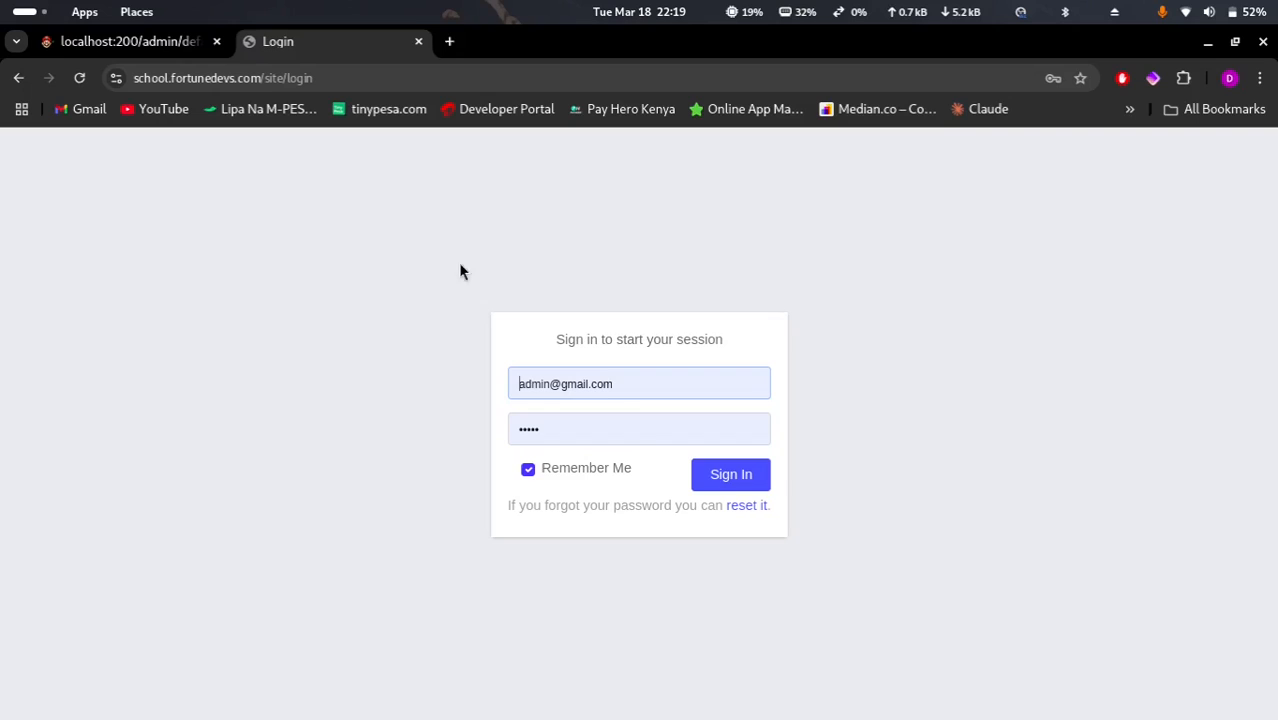
pyautogui.click(728, 477)
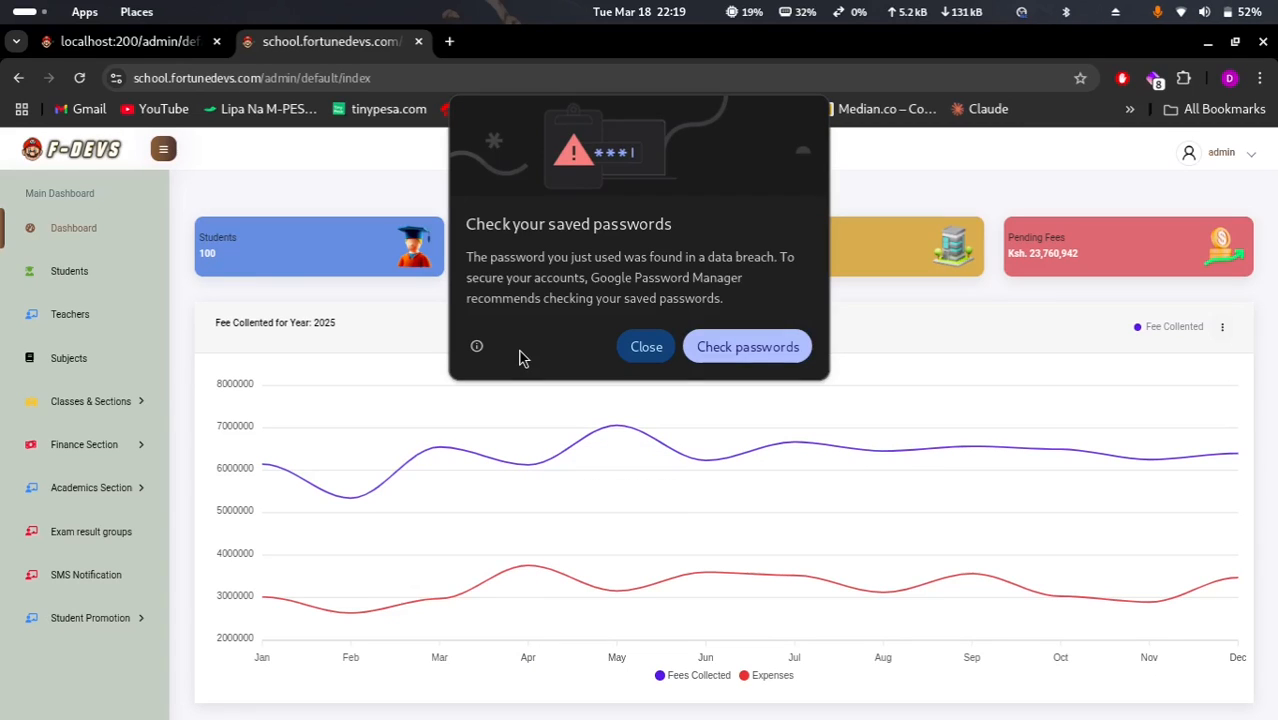
# Dismiss Chrome's password breach warning and open the Students list
pyautogui.click(647, 347)
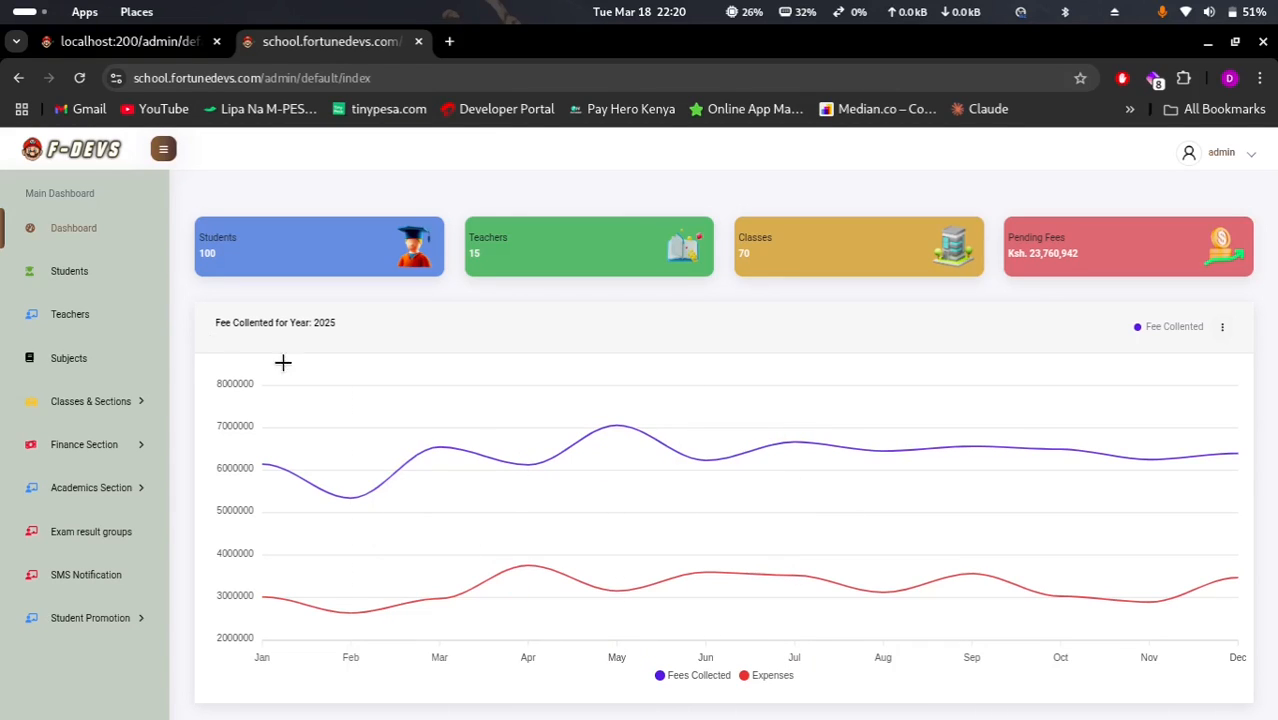
pyautogui.click(69, 284)
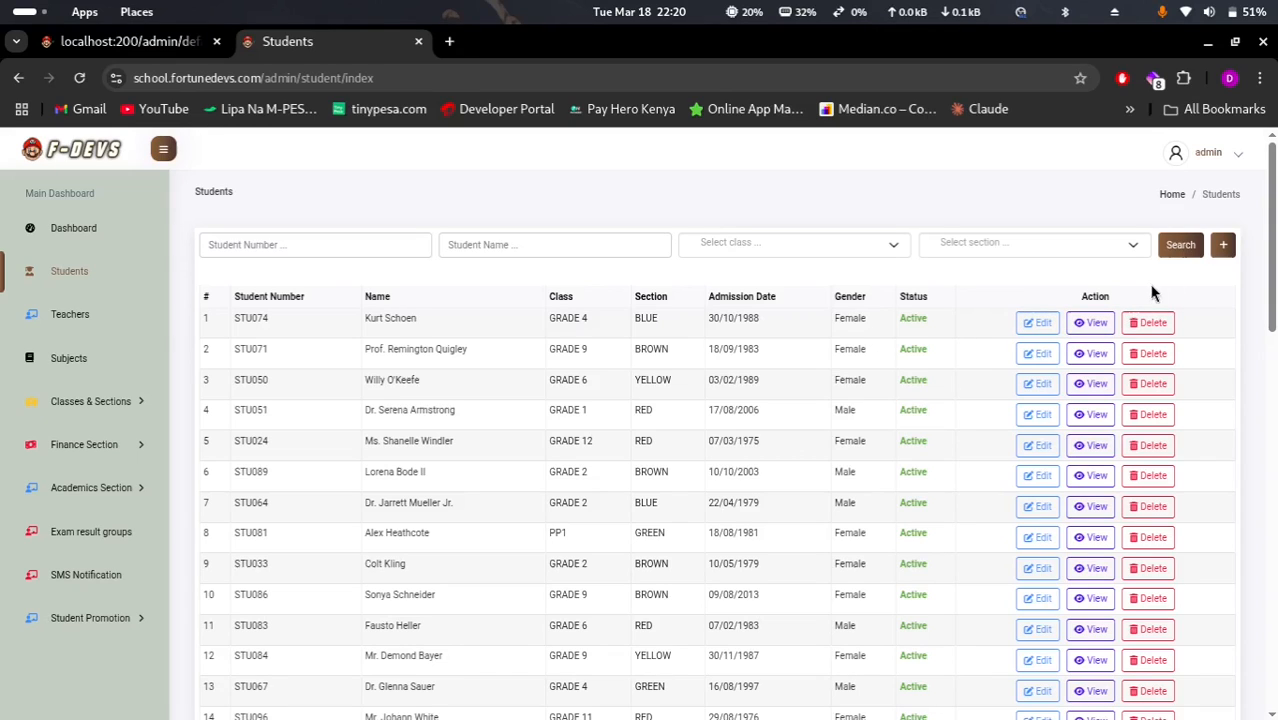
pyautogui.click(1223, 246)
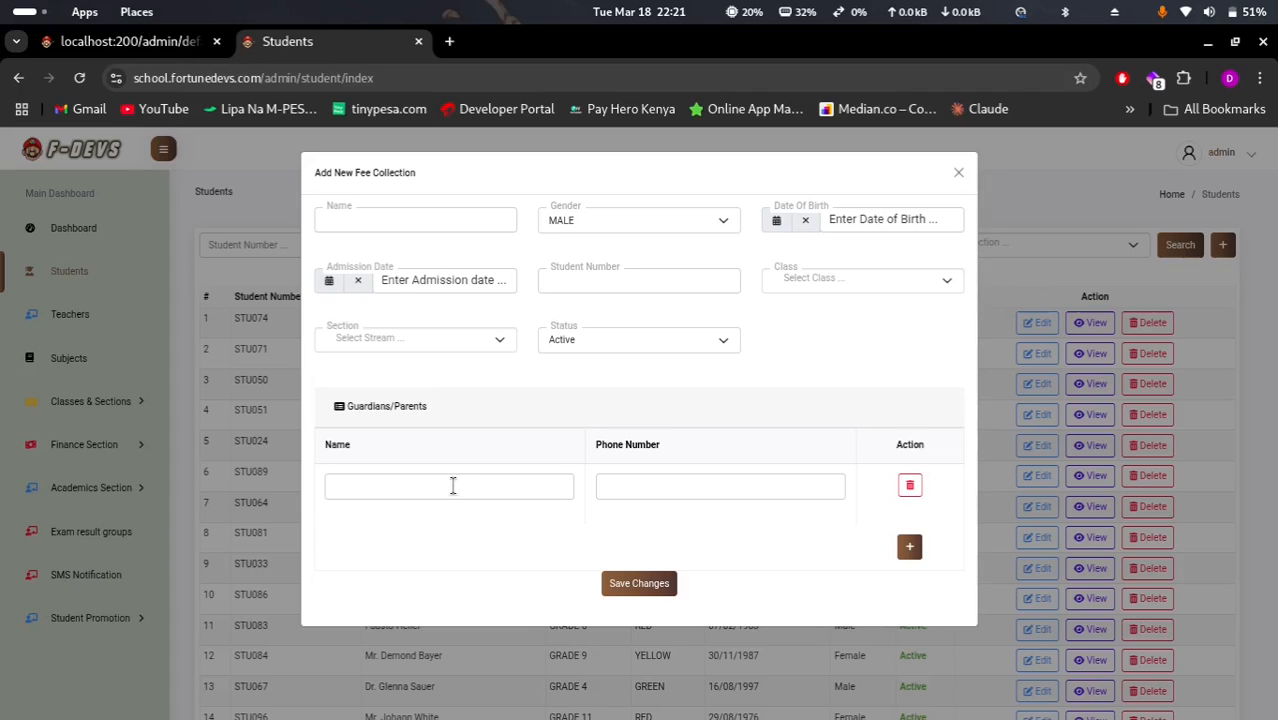
pyautogui.click(910, 546)
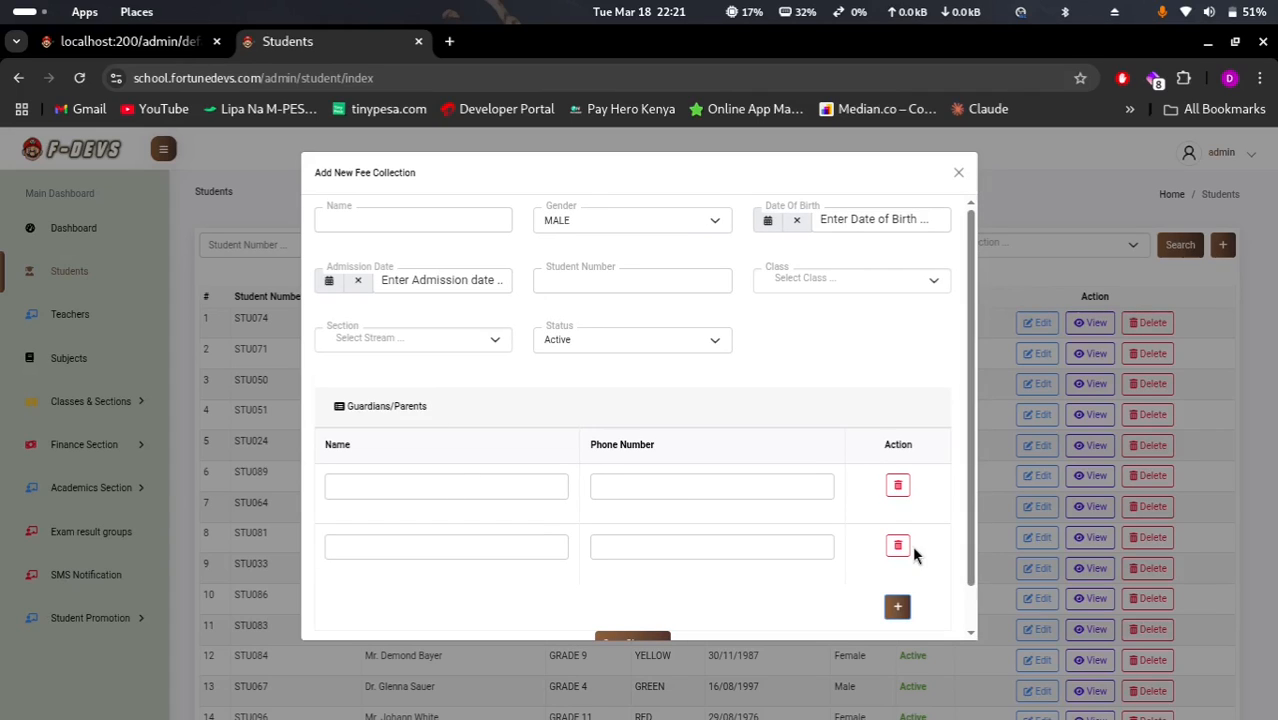
pyautogui.click(960, 173)
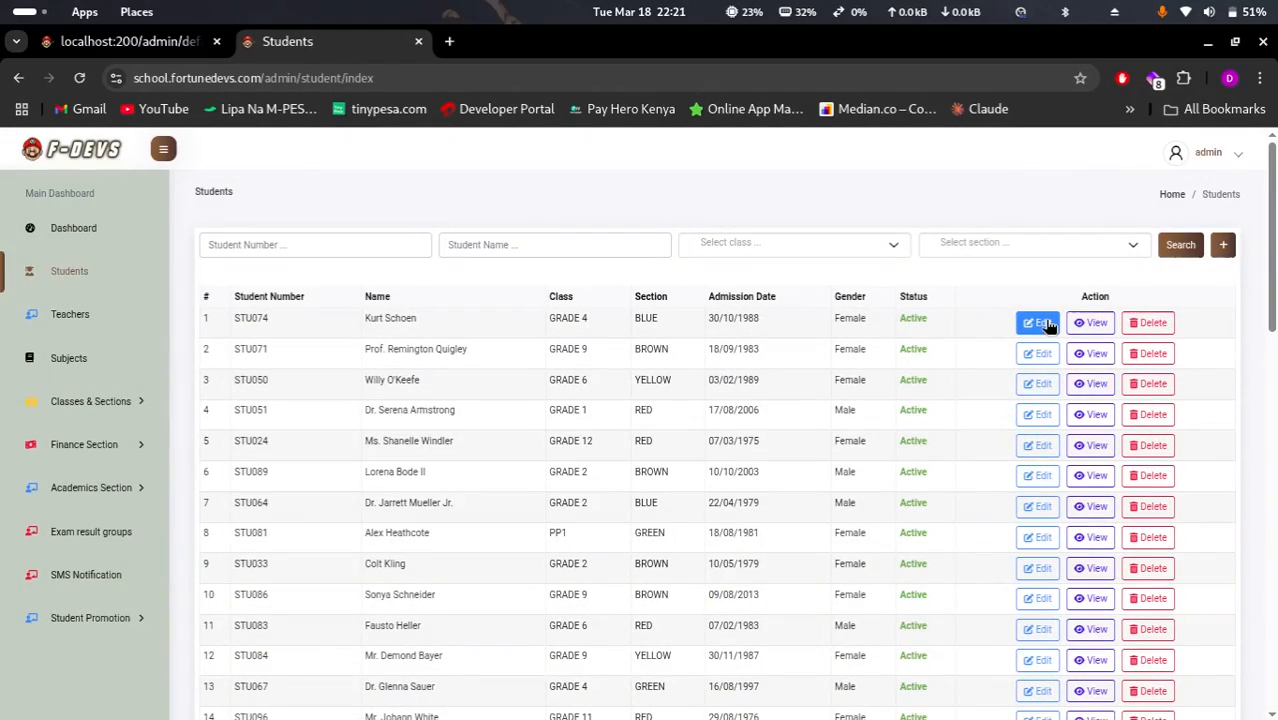
pyautogui.click(1044, 322)
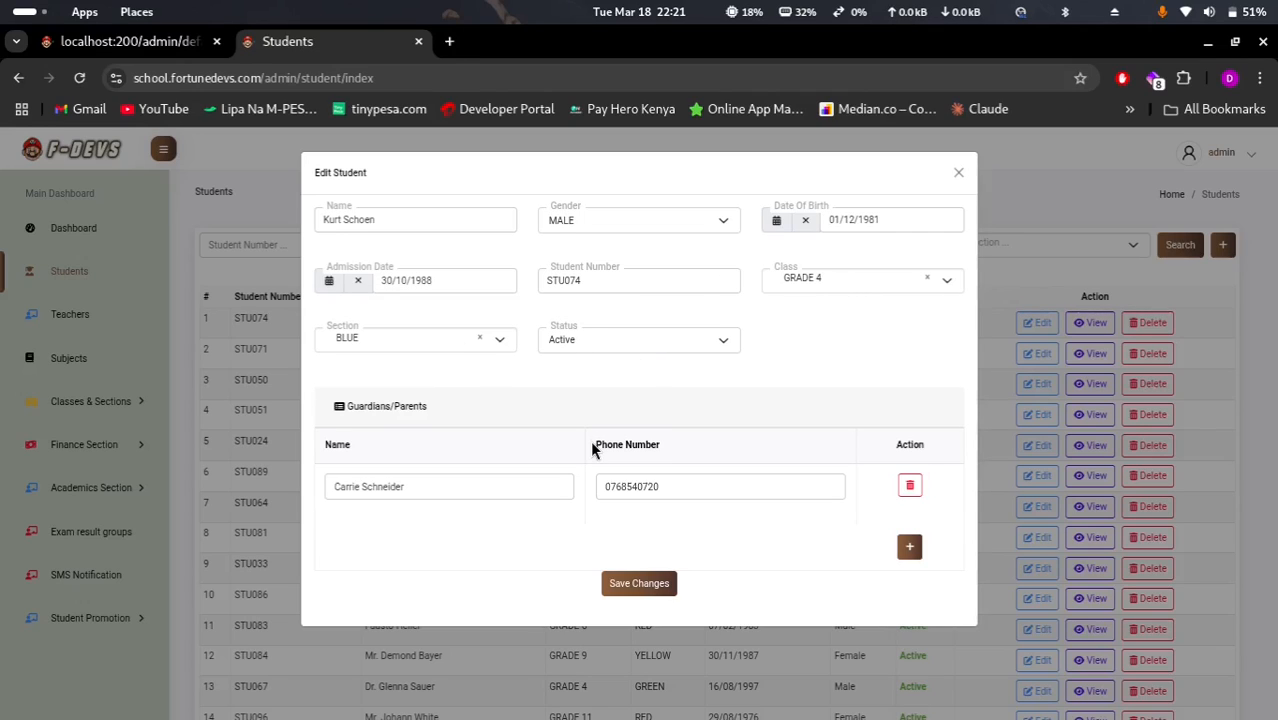
pyautogui.click(677, 340)
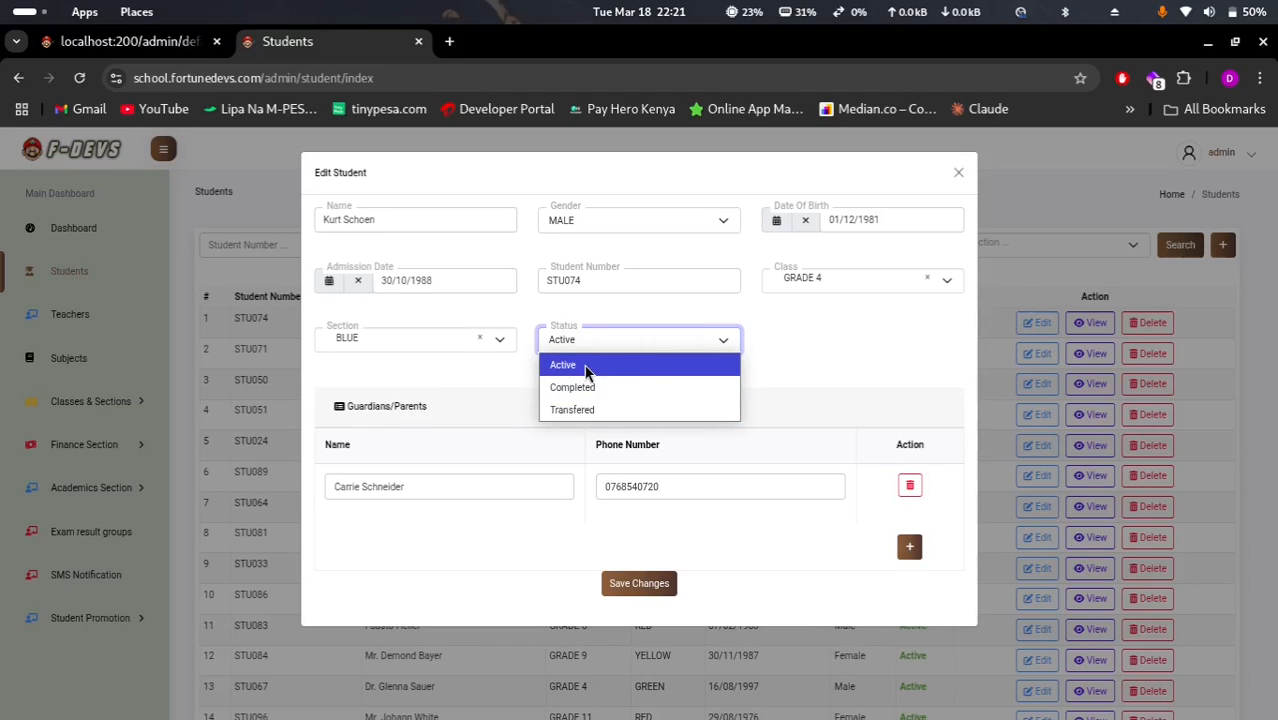
pyautogui.click(437, 382)
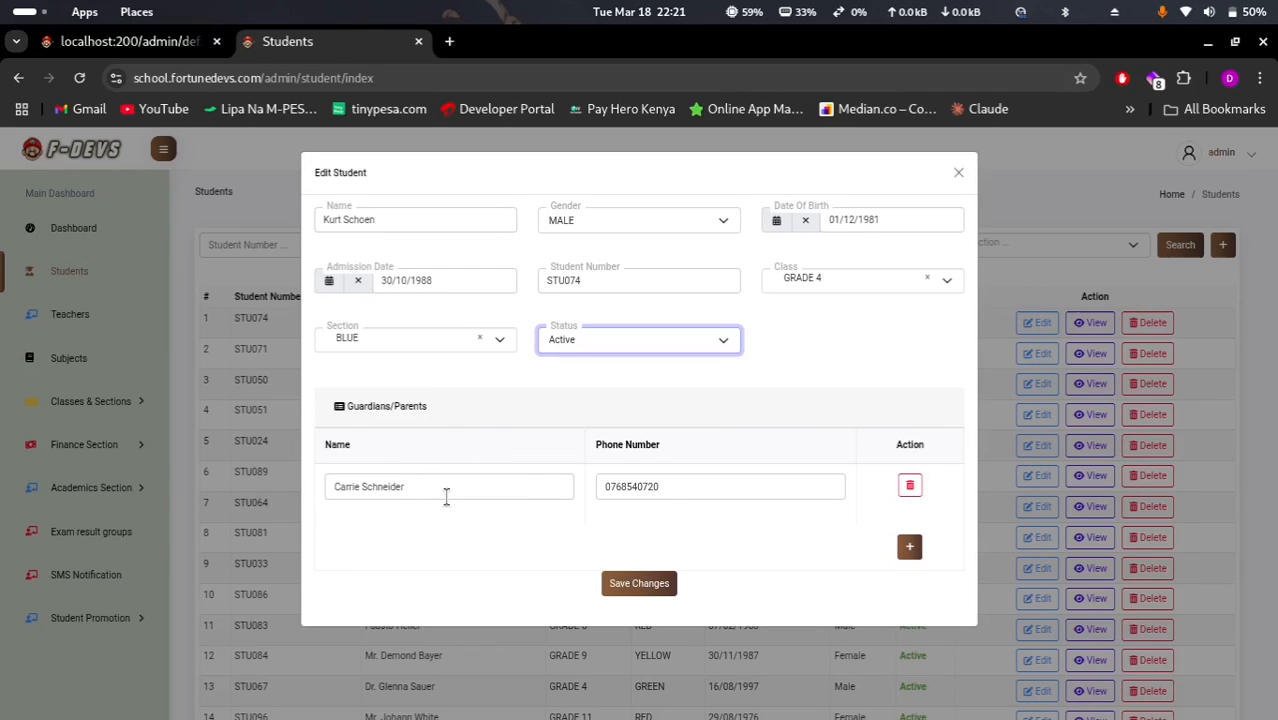
pyautogui.click(911, 547)
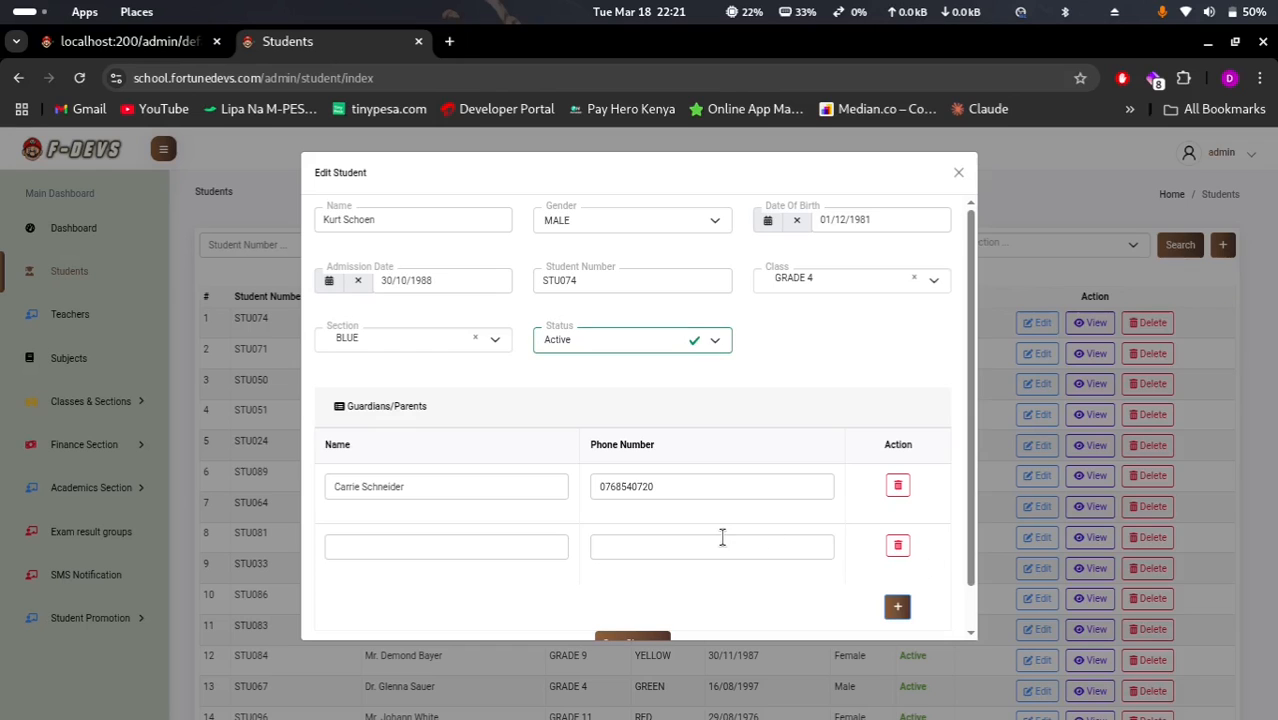
pyautogui.click(958, 174)
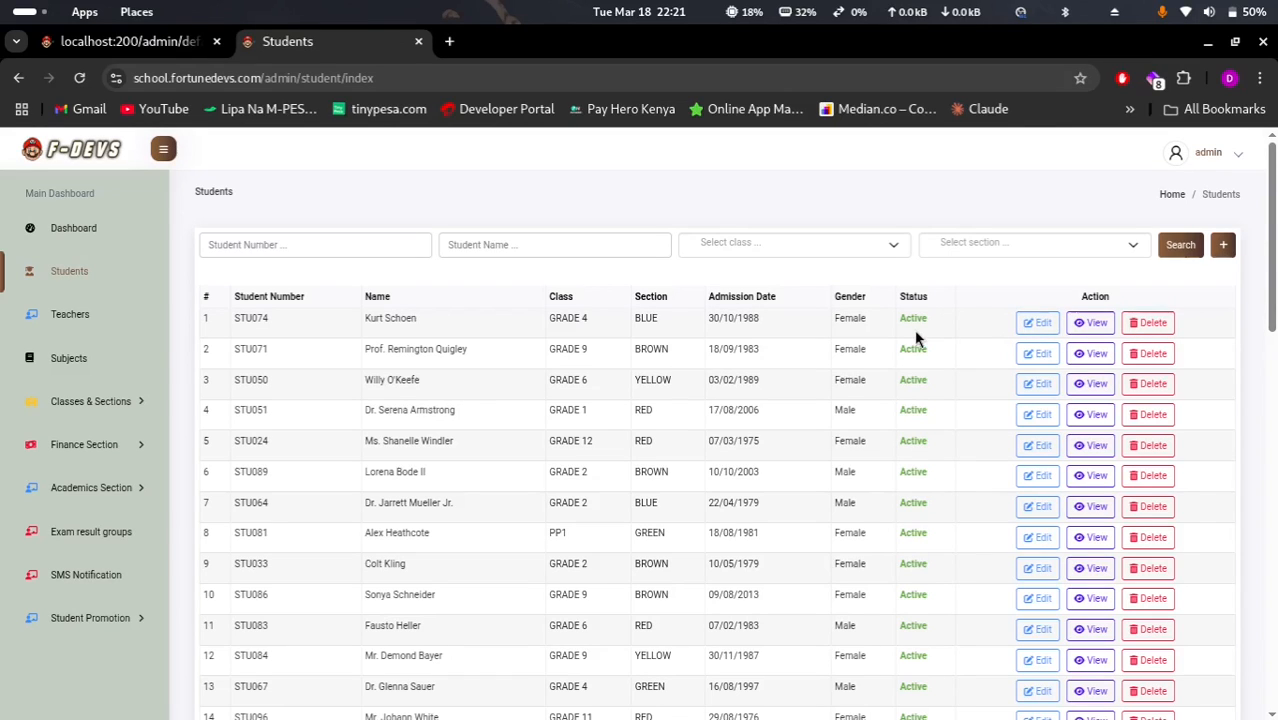
pyautogui.click(1092, 325)
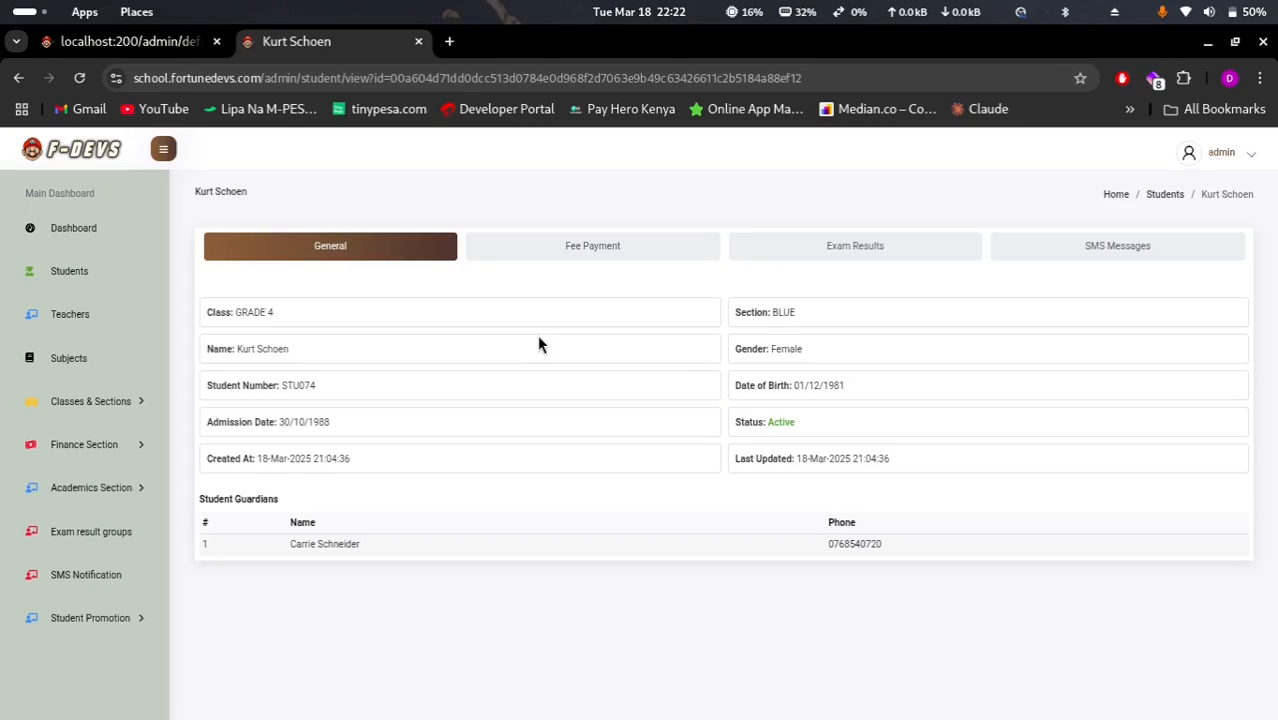
# Show the first student's fee payments and start a new payment
pyautogui.click(632, 246)
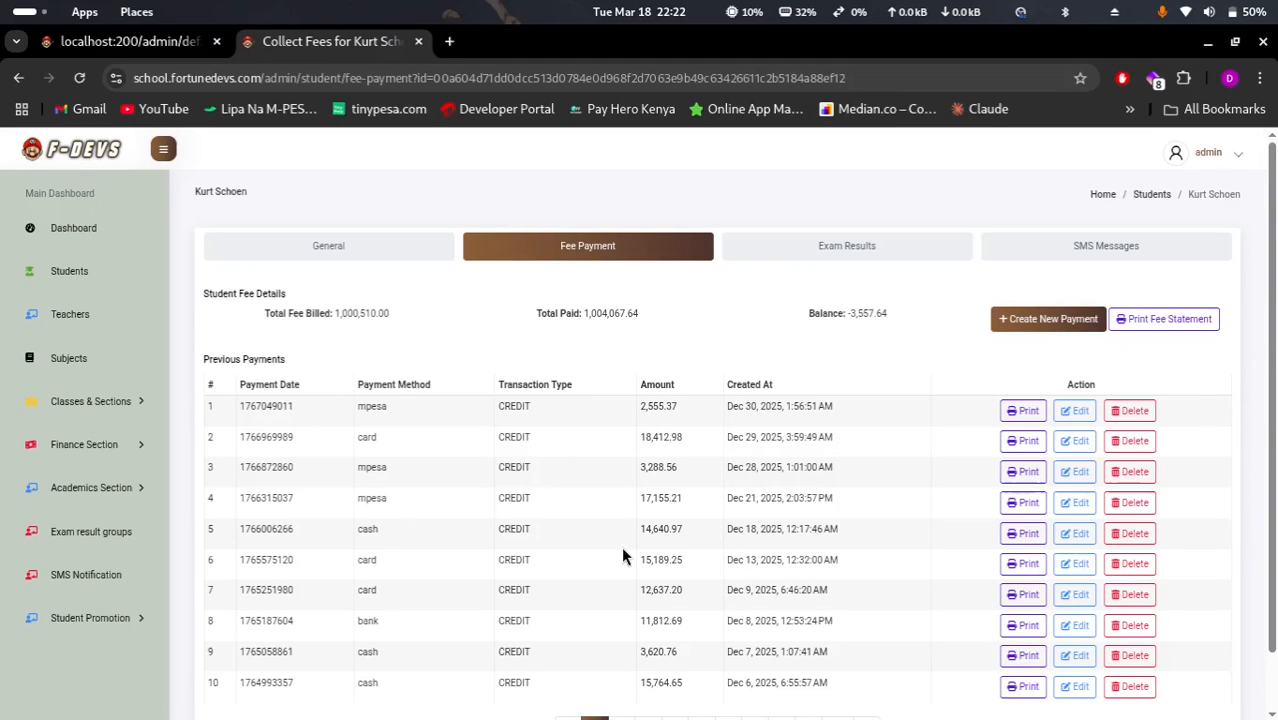
pyautogui.scroll(-2, 755, 565)
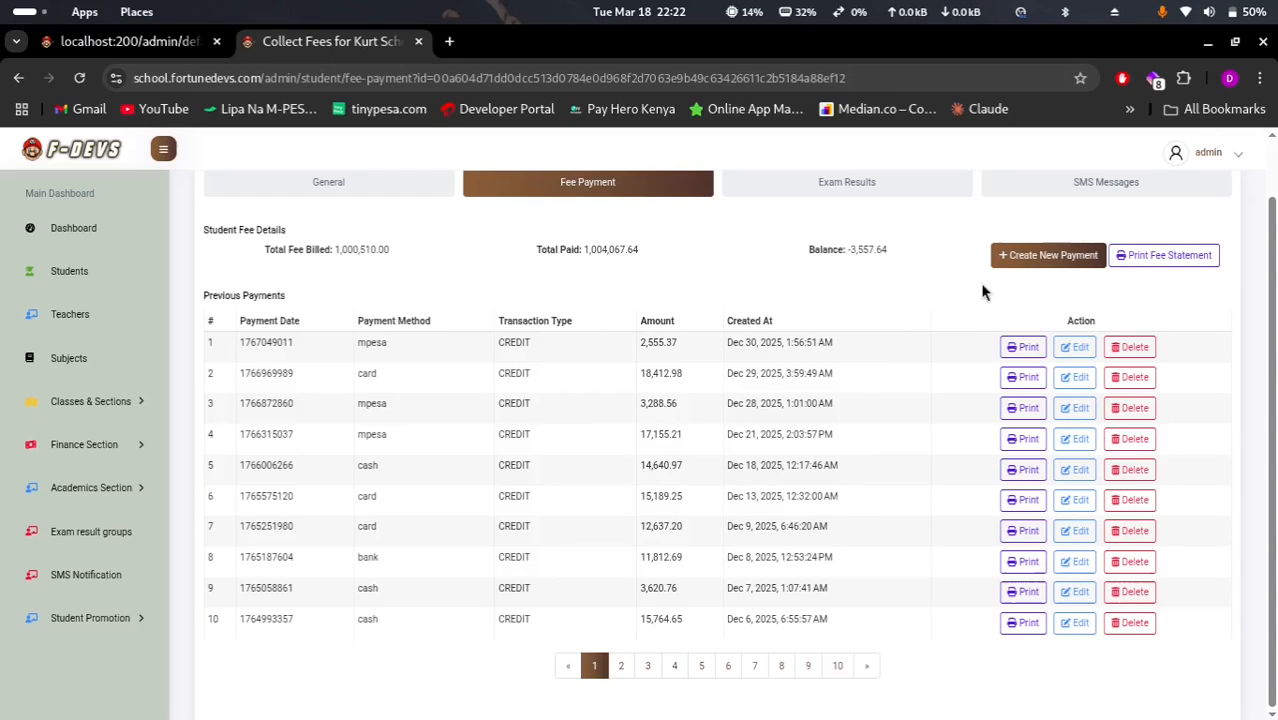
pyautogui.click(1043, 258)
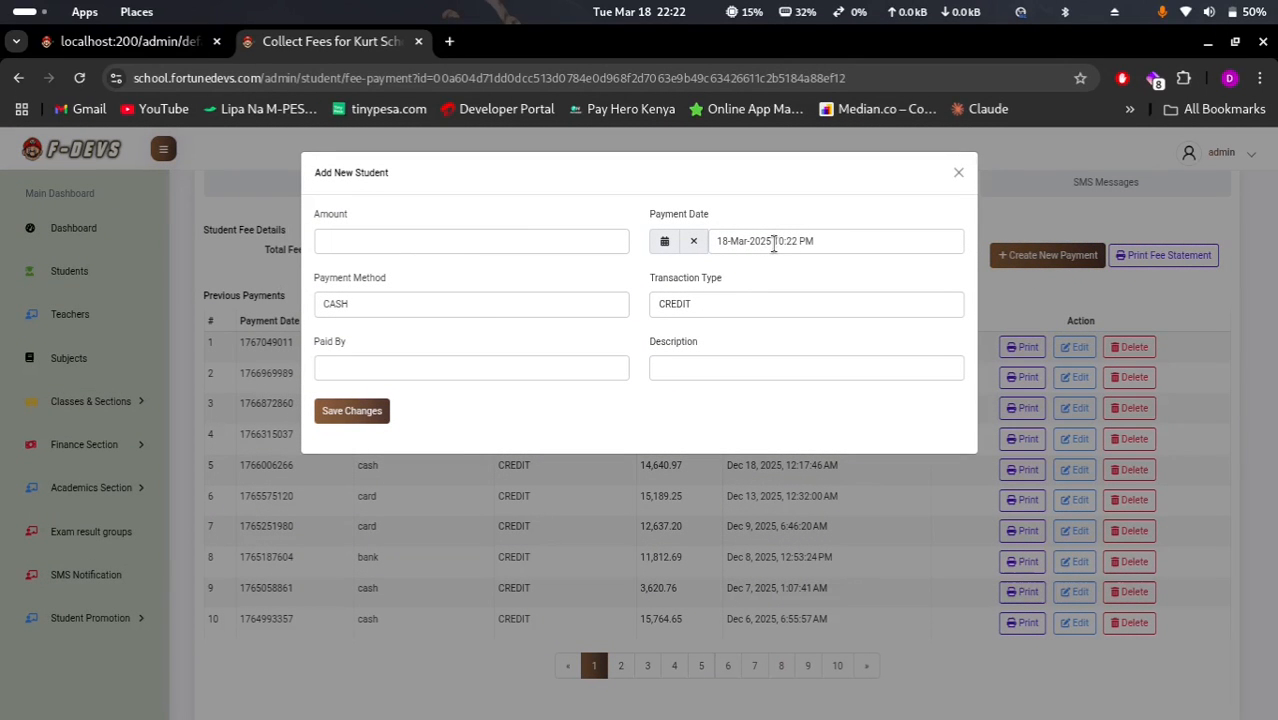
# Save a 1000 CASH CREDIT payment from the saved payer with description 'Completed'
pyautogui.click(425, 305)
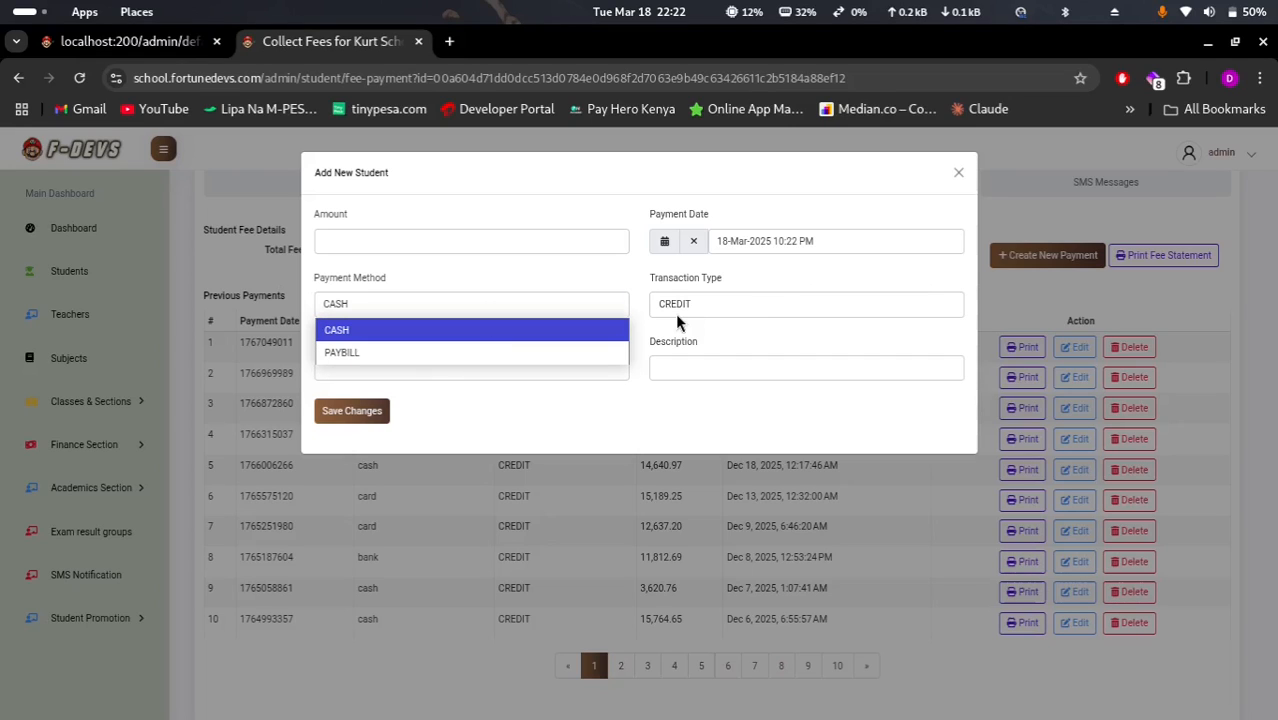
pyautogui.click(767, 310)
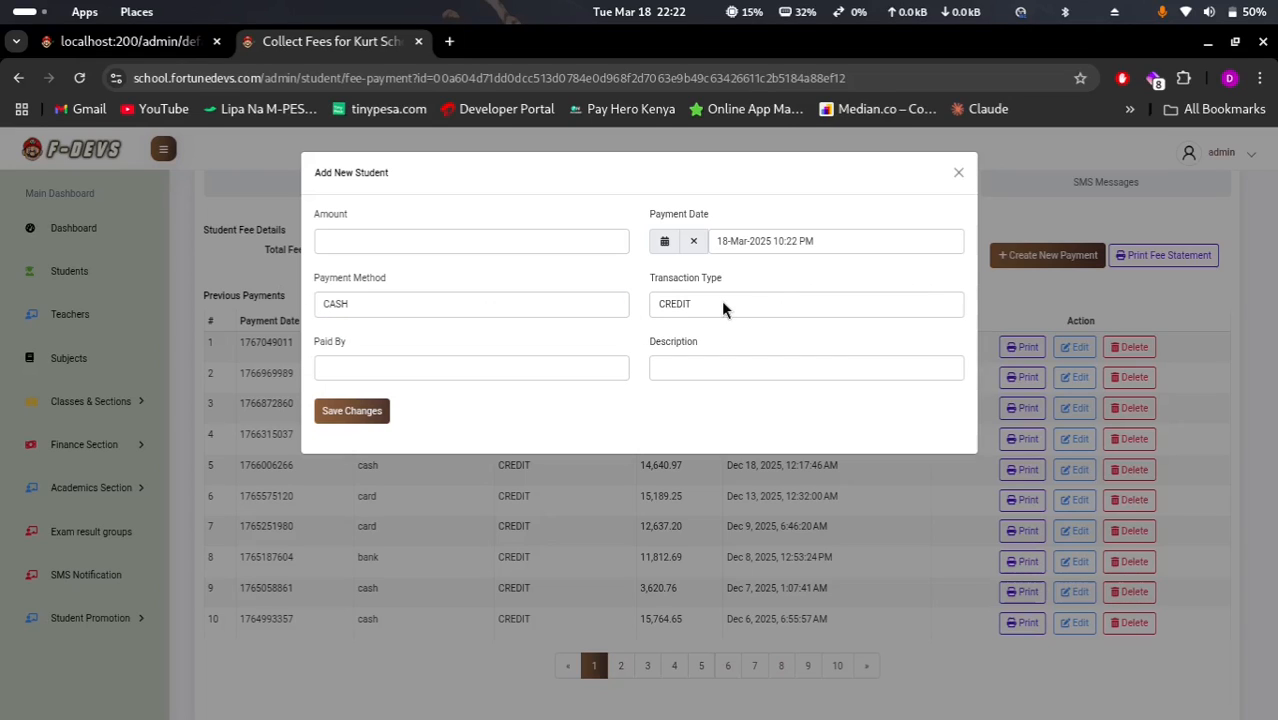
pyautogui.click(724, 310)
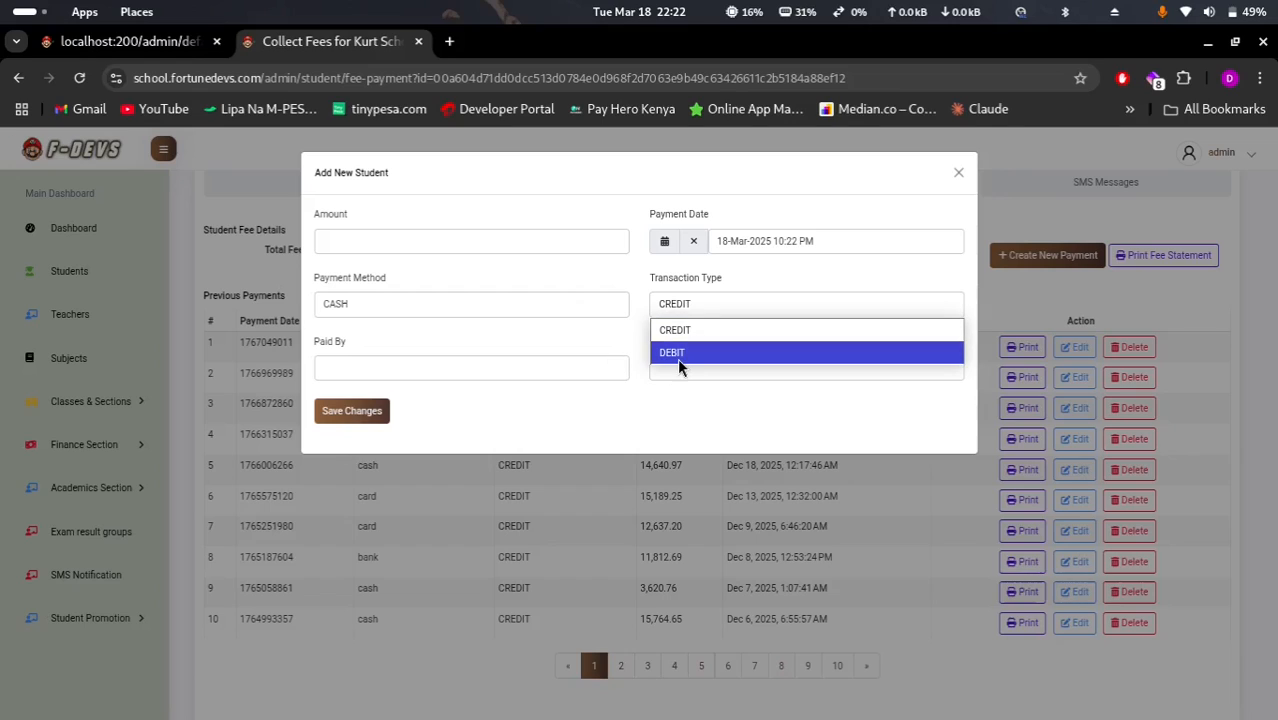
pyautogui.click(510, 343)
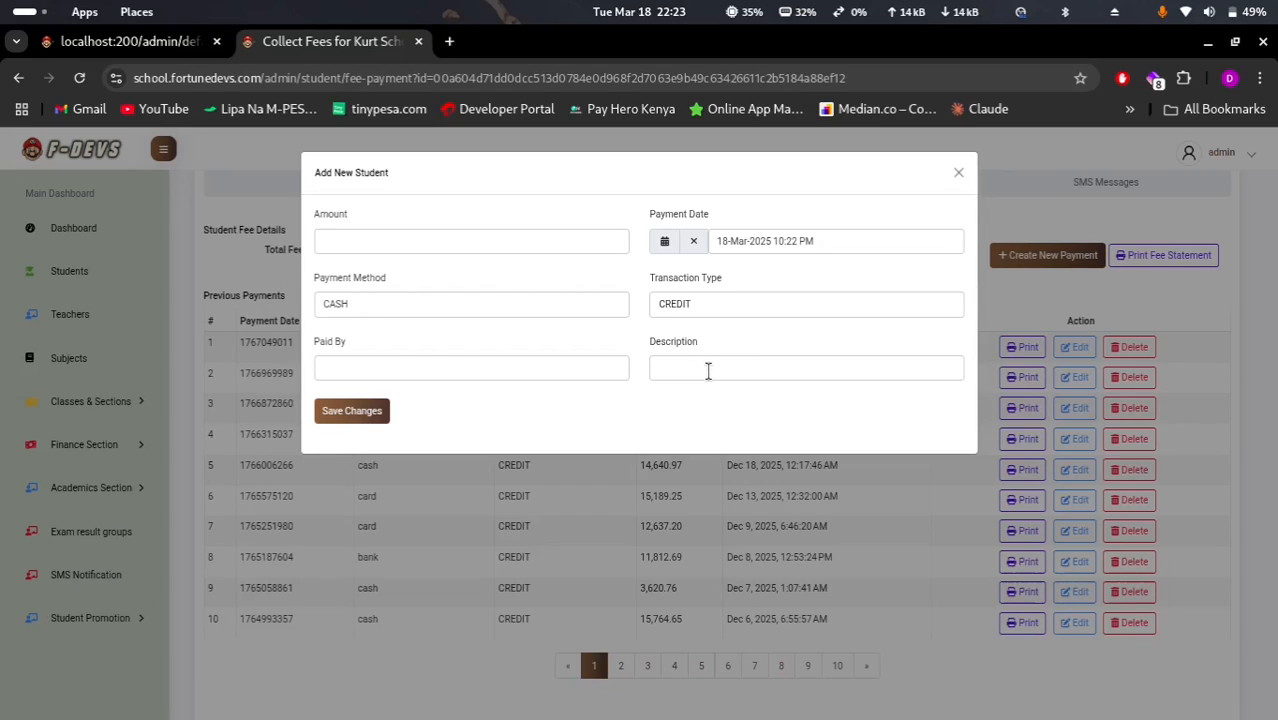
pyautogui.click(447, 367)
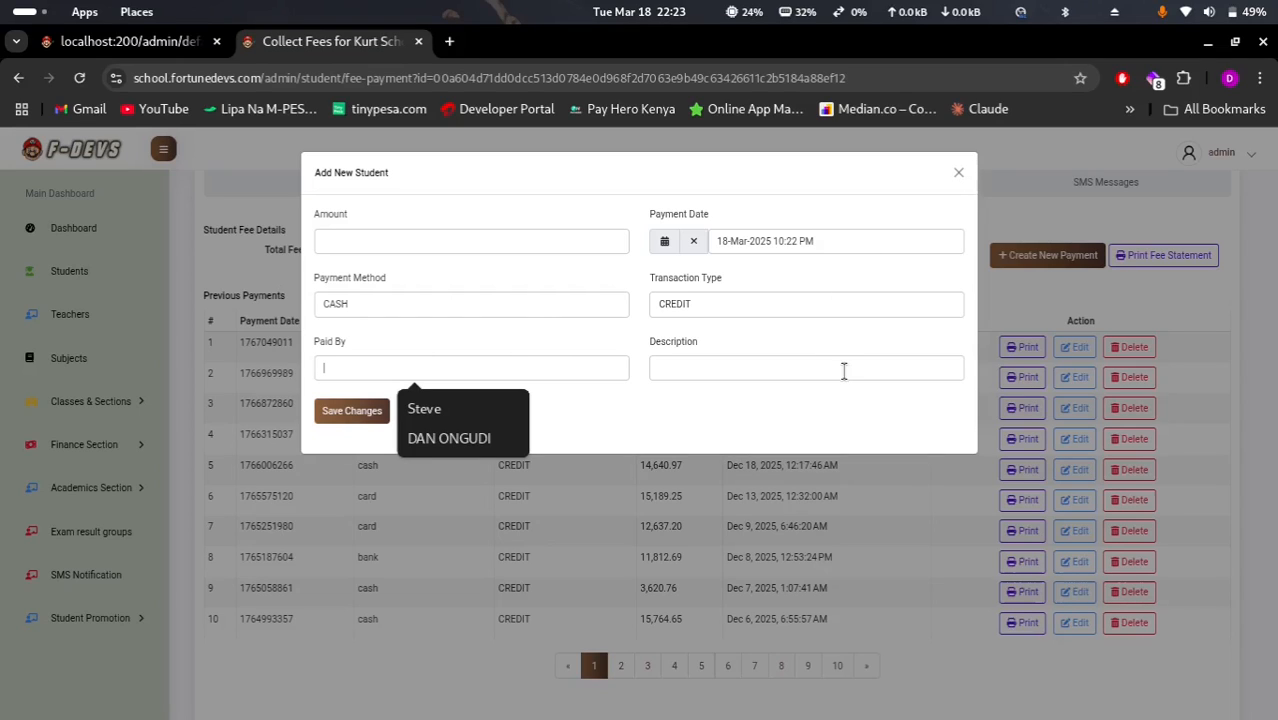
pyautogui.click(406, 240)
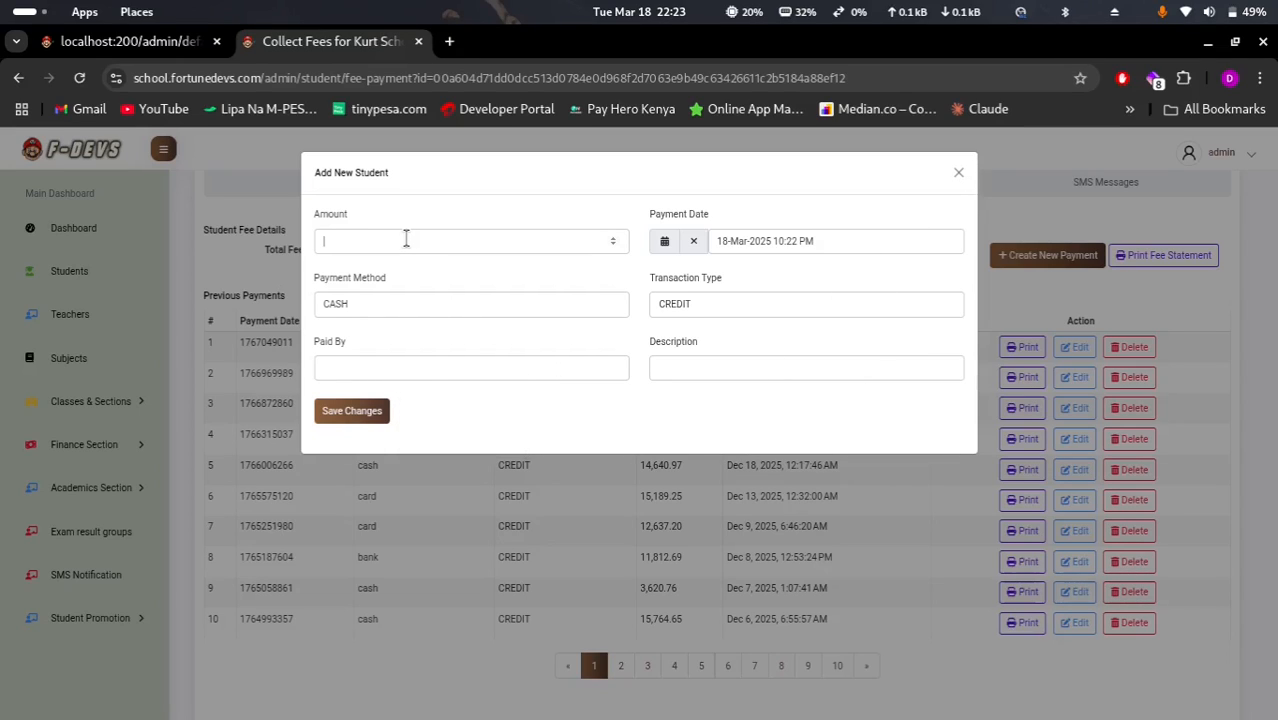
pyautogui.write('1000')
pyautogui.click(461, 371)
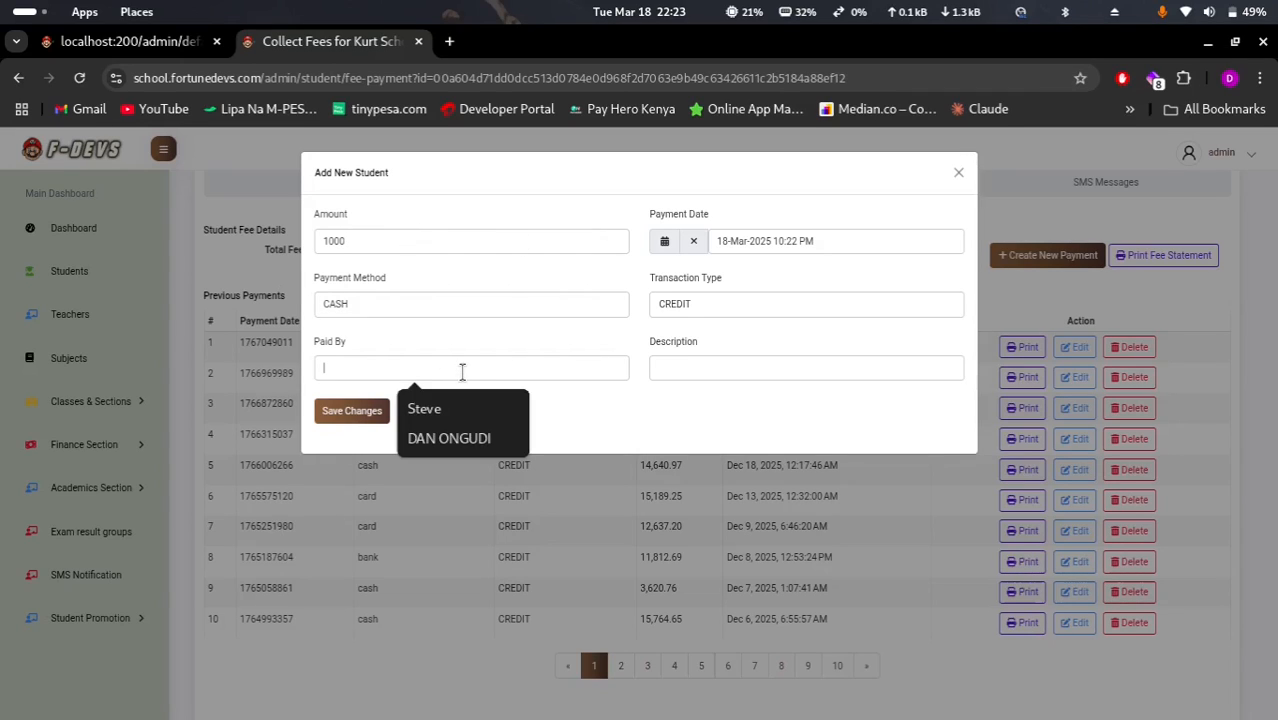
pyautogui.click(485, 440)
pyautogui.click(741, 368)
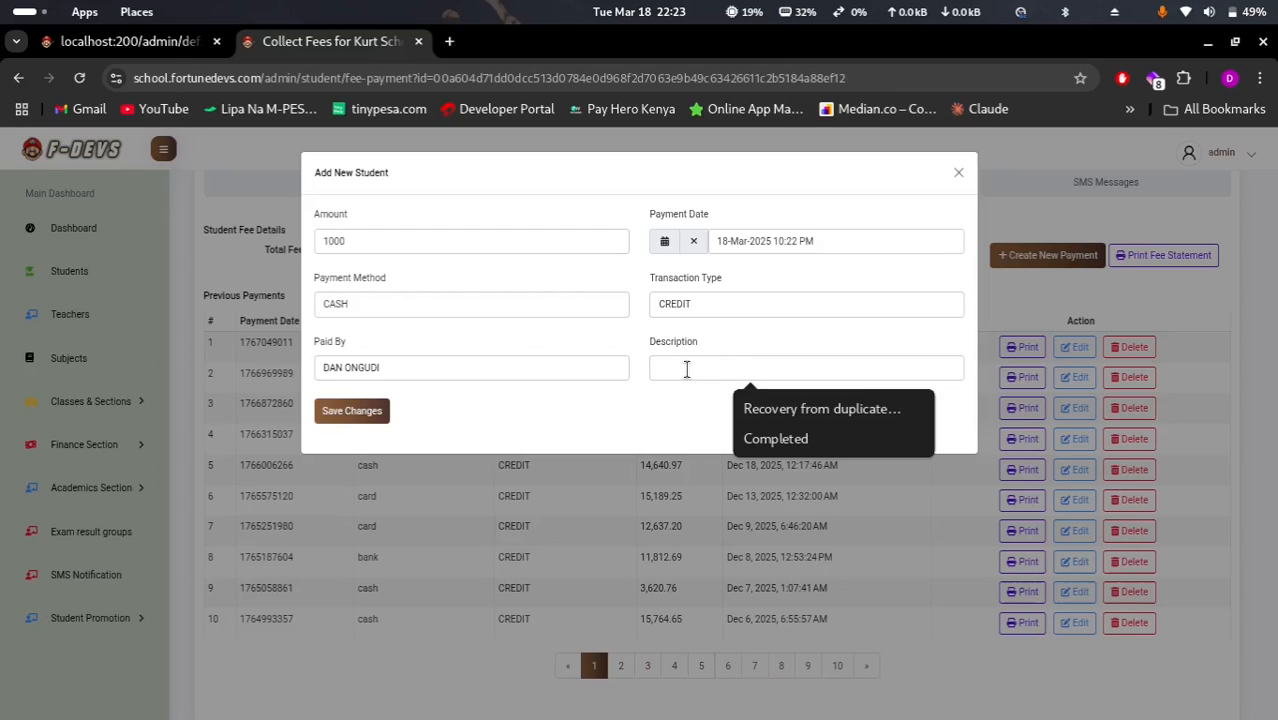
pyautogui.write('Com')
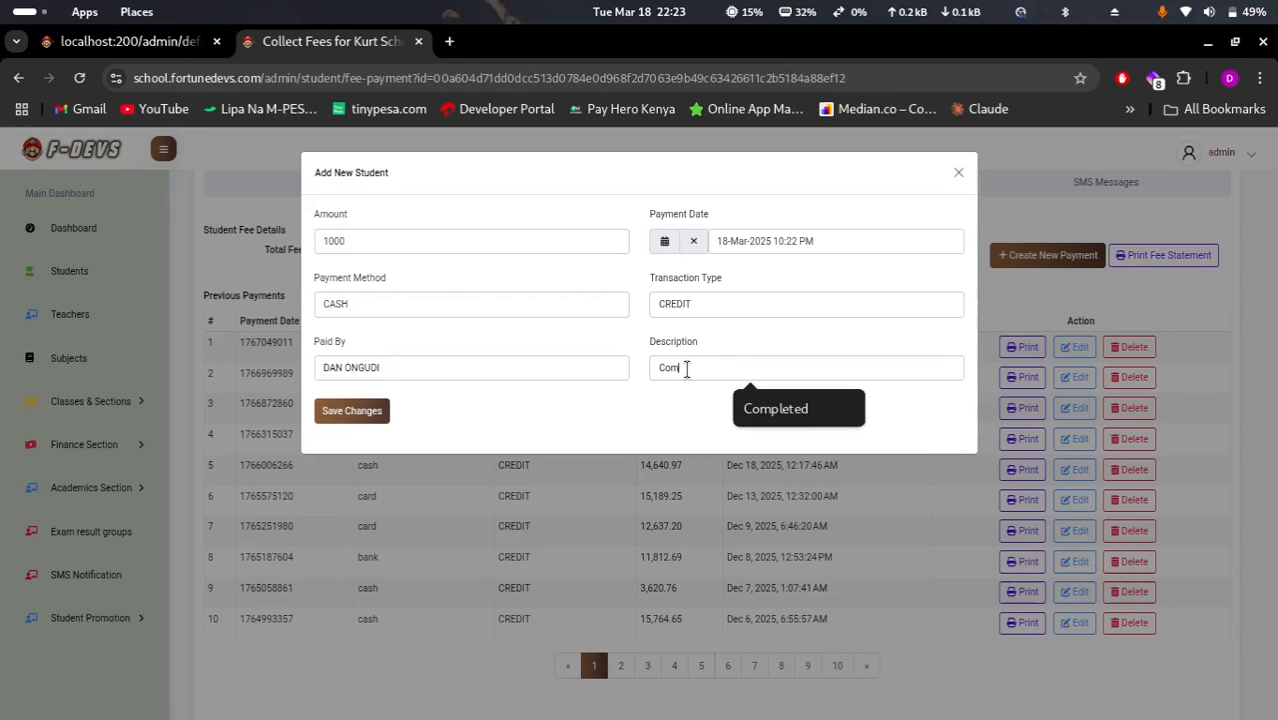
pyautogui.write('pleted')
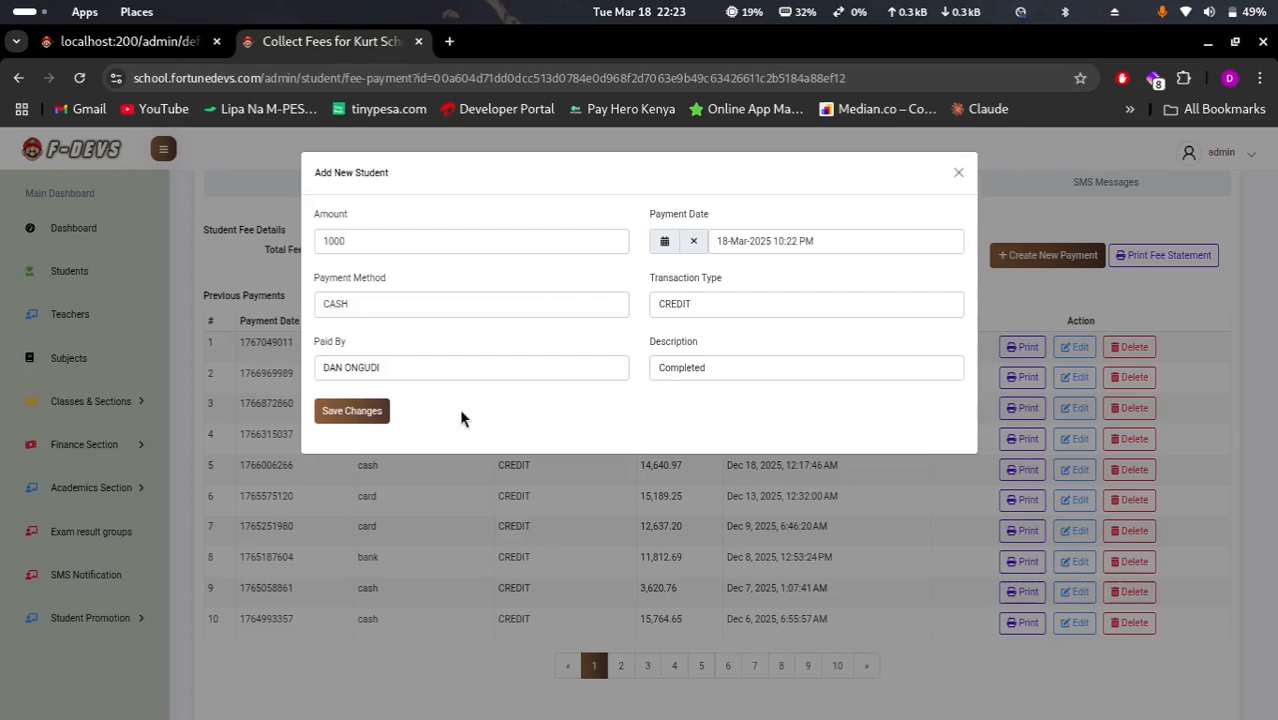
pyautogui.click(352, 423)
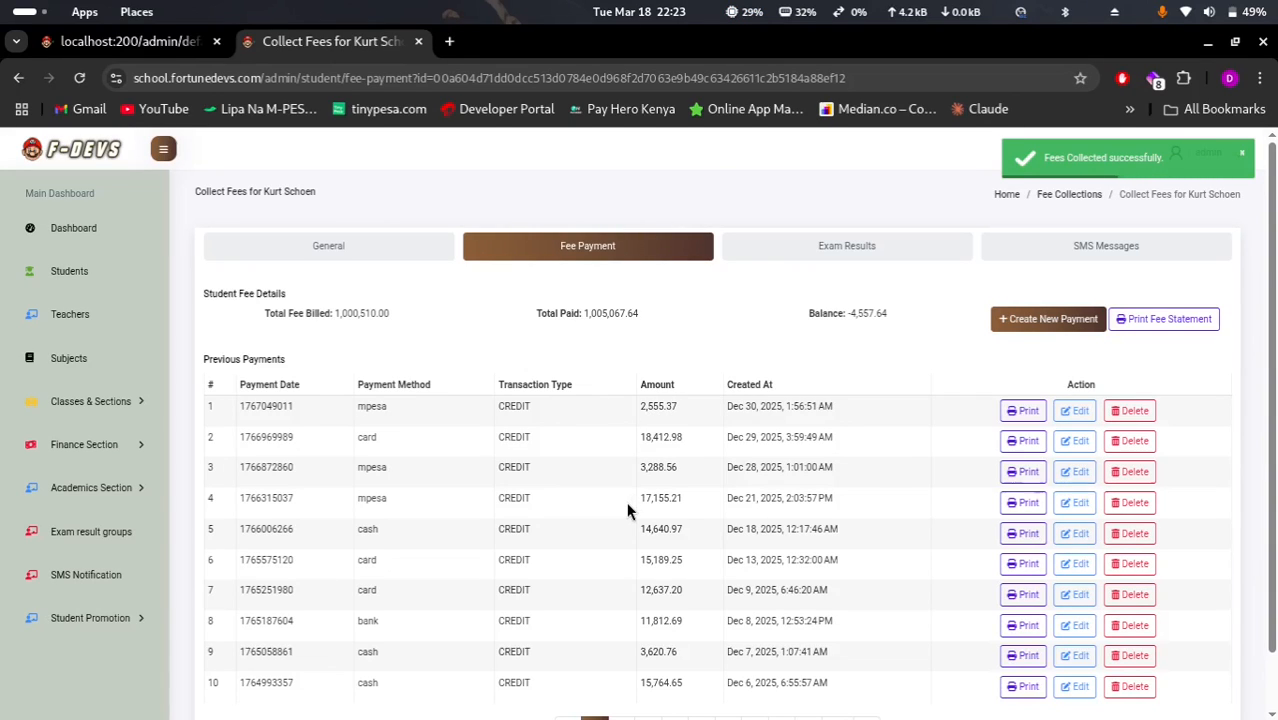
# Page through the payment history to page 8 and select CASH in payment 80
pyautogui.scroll(-1, 628, 510)
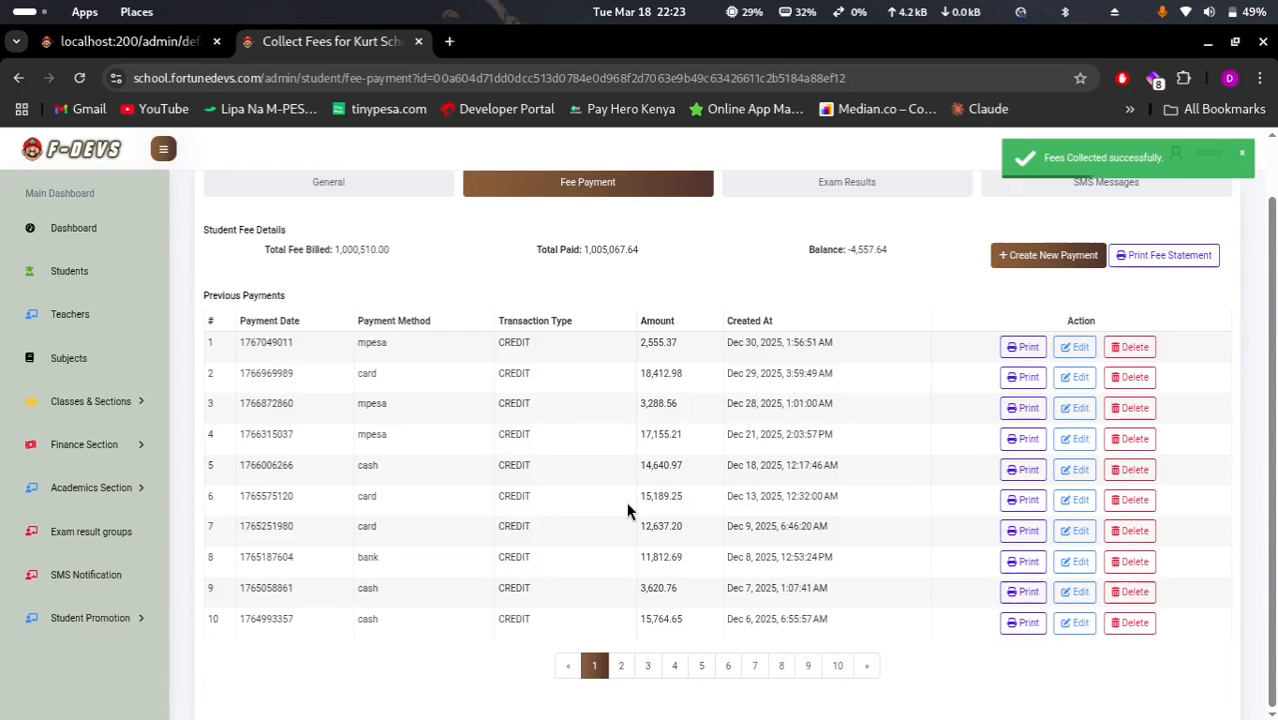
pyautogui.click(621, 667)
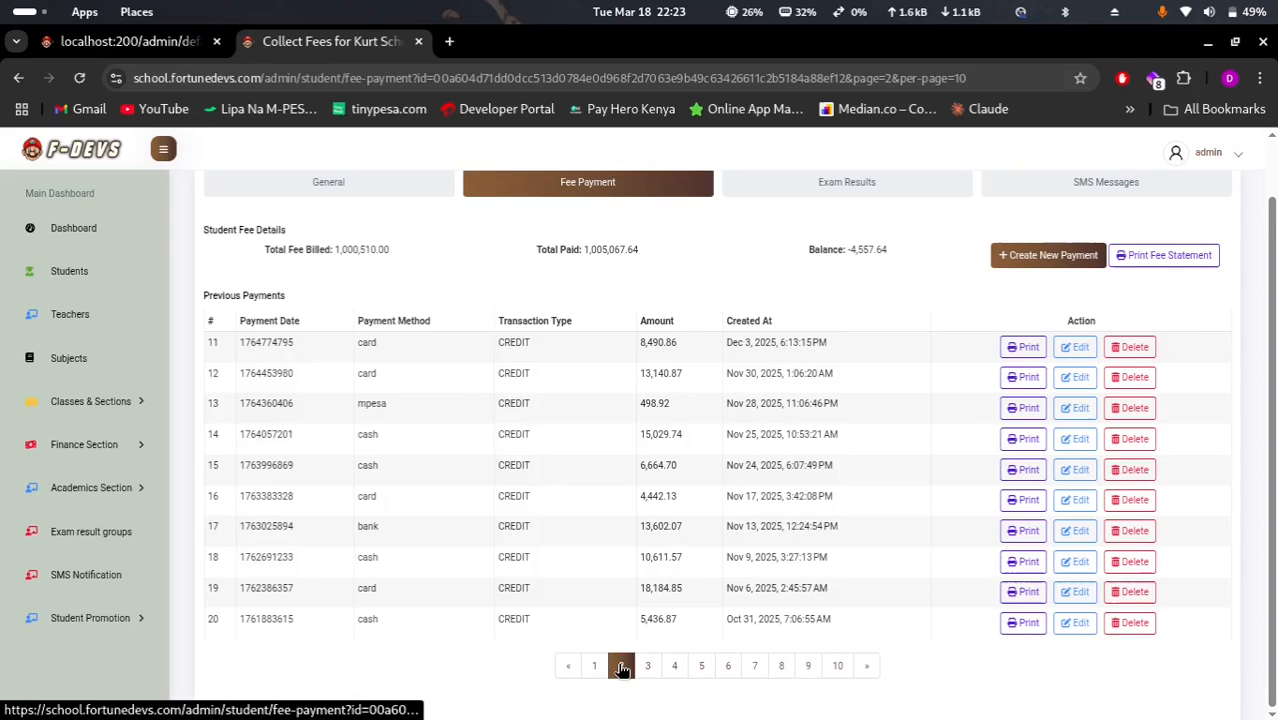
pyautogui.click(648, 667)
pyautogui.click(678, 670)
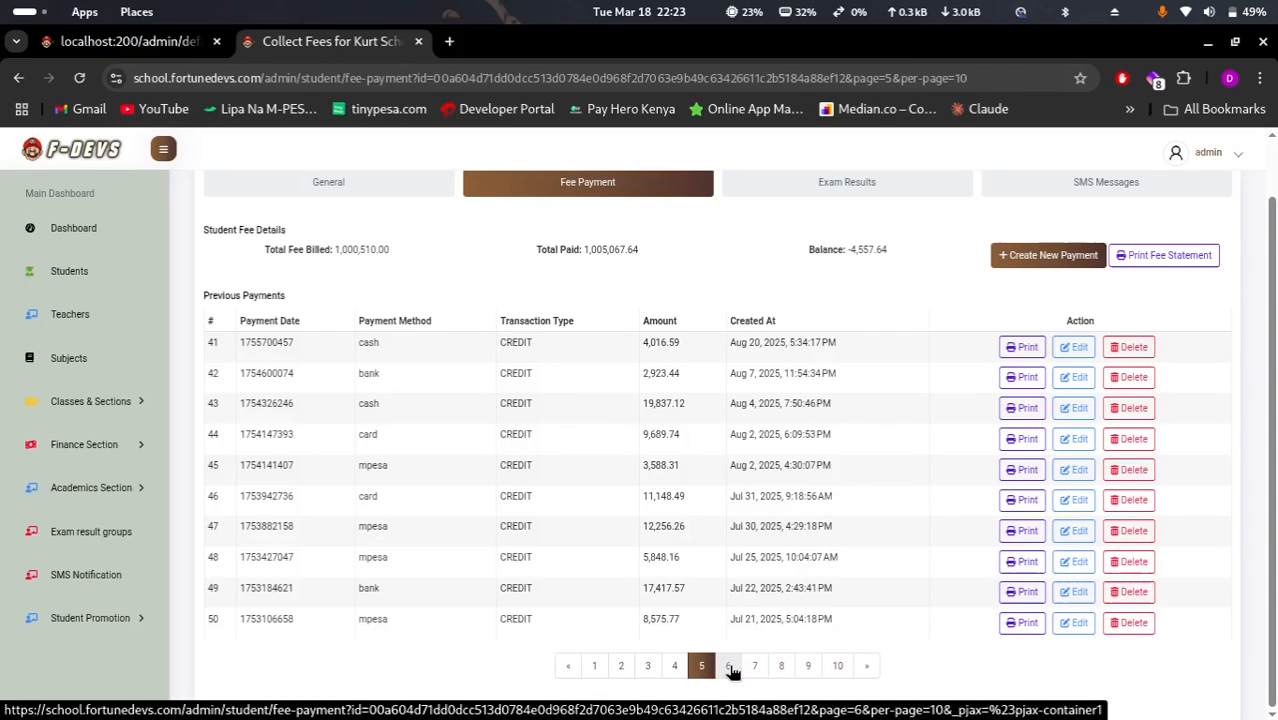
pyautogui.click(730, 668)
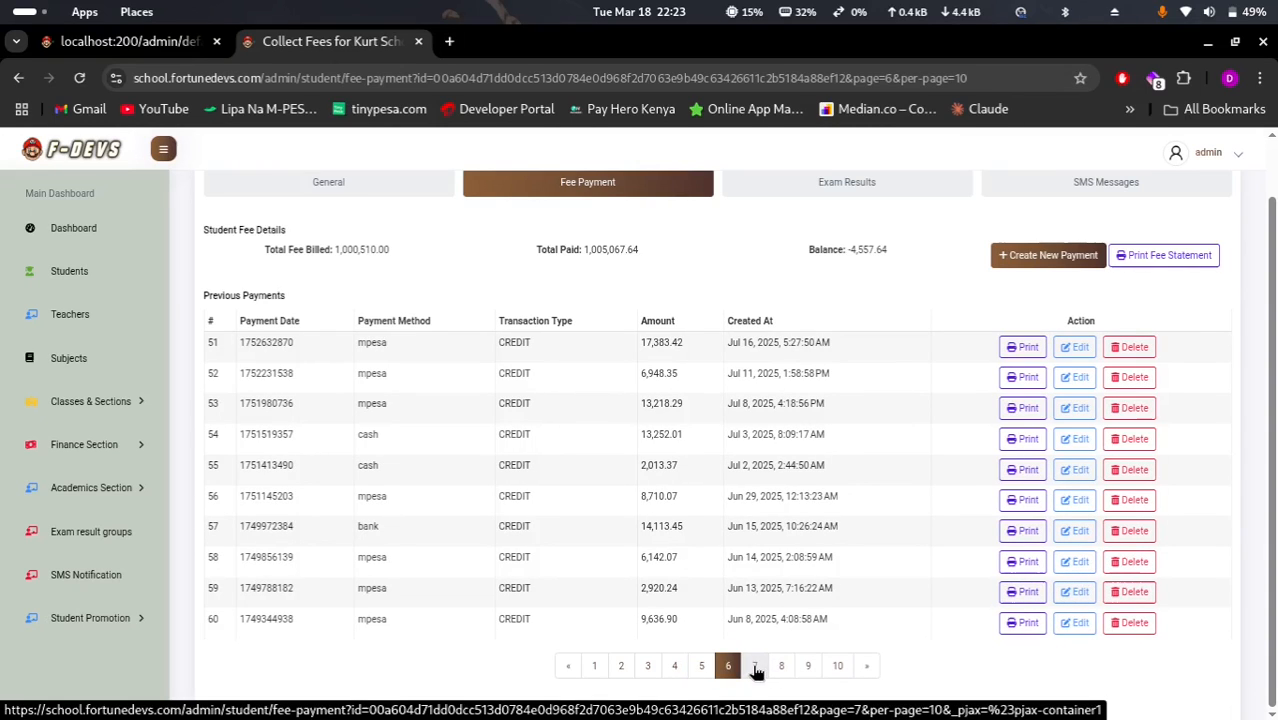
pyautogui.click(756, 669)
pyautogui.click(781, 668)
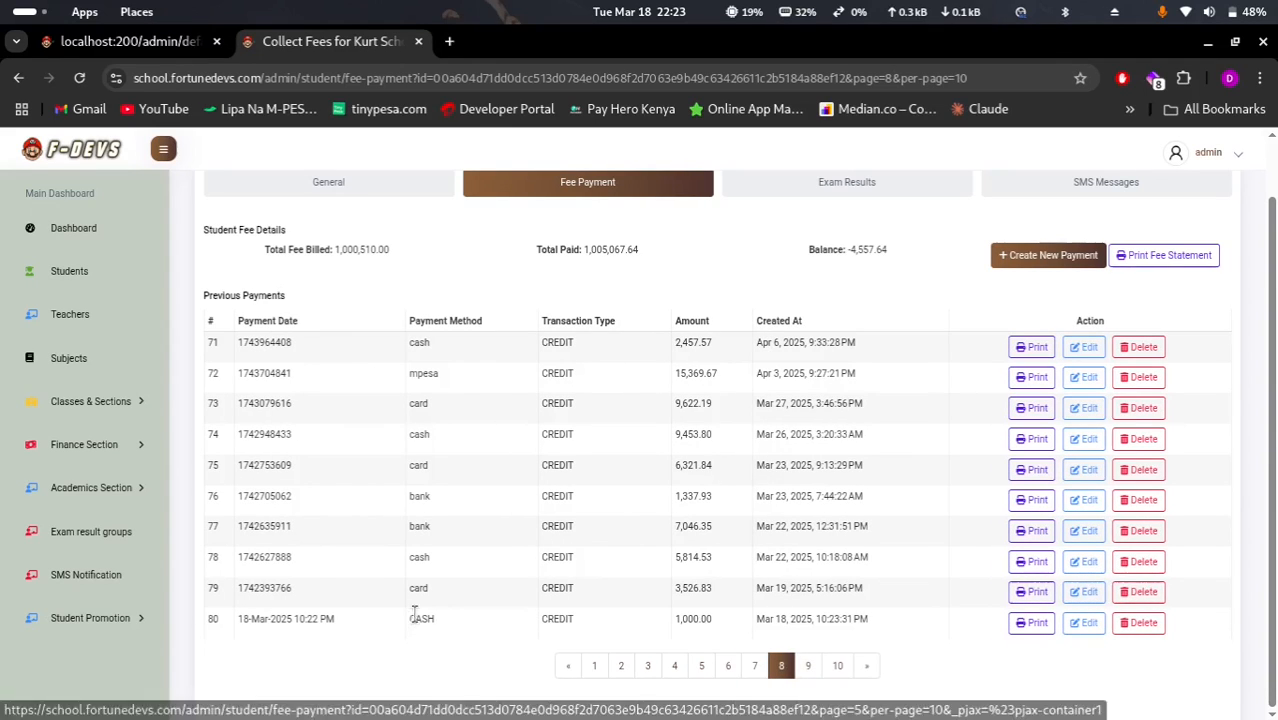
pyautogui.doubleClick(420, 618)
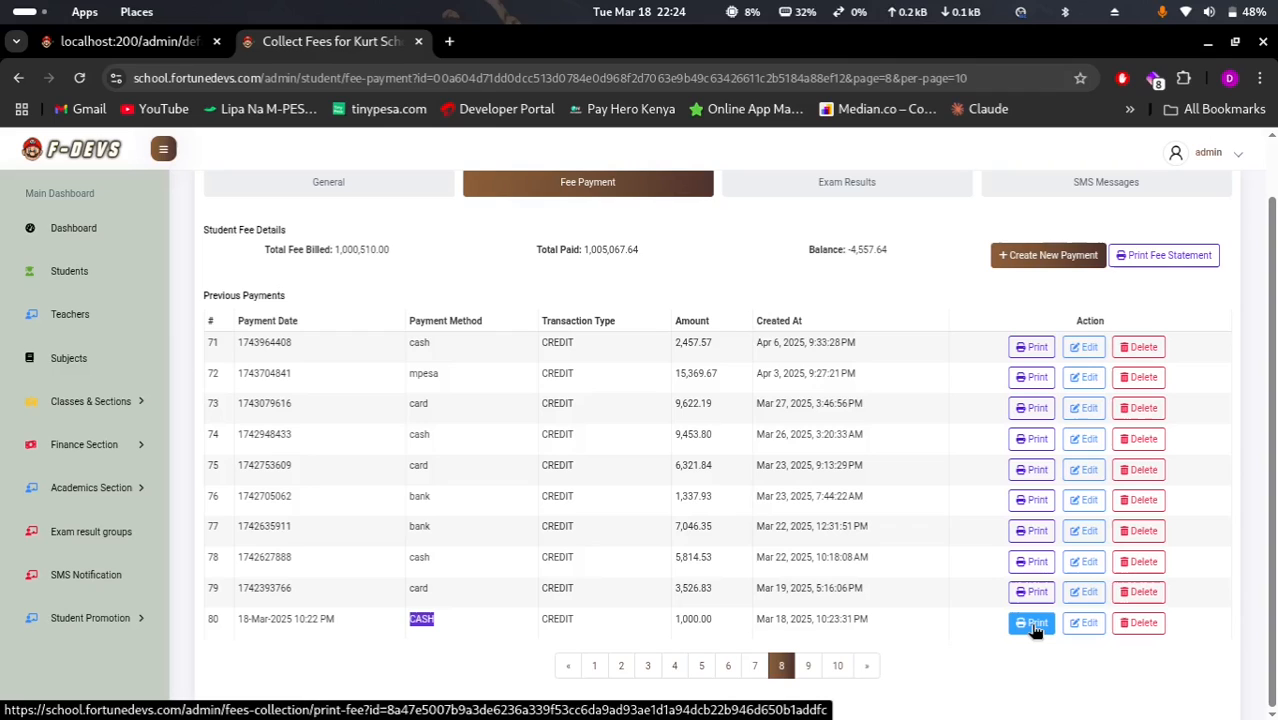
# Open the receipt PDF for payment 80, then return to the Collect Fees tab
pyautogui.click(1032, 623)
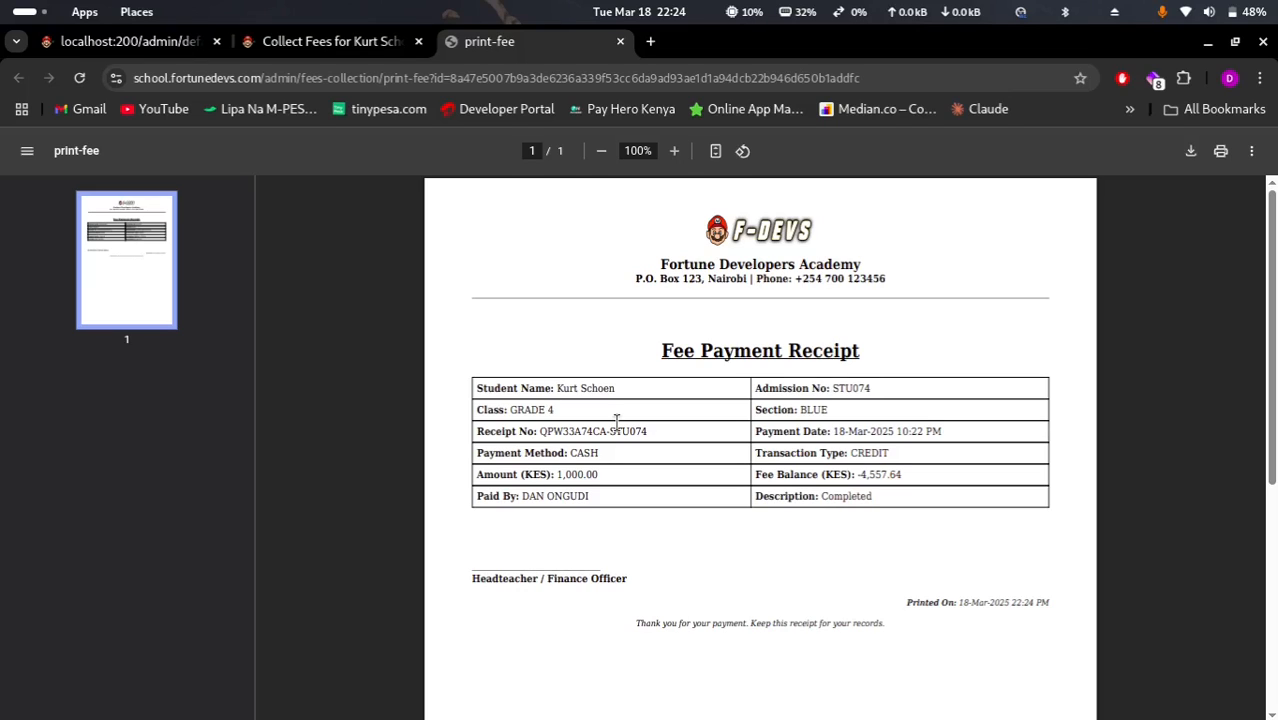
pyautogui.click(343, 47)
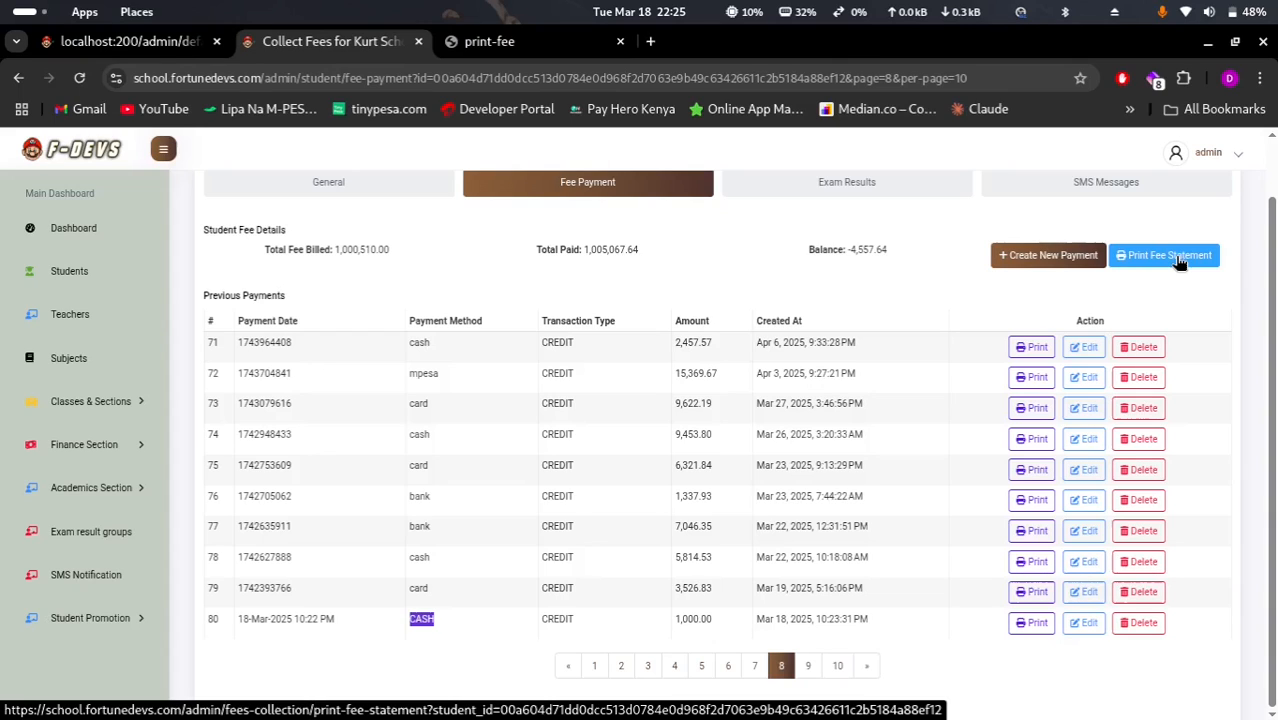
# Open the fee statement PDF and scroll its 14 pages to the KES -4,557.64 balance
pyautogui.click(1178, 256)
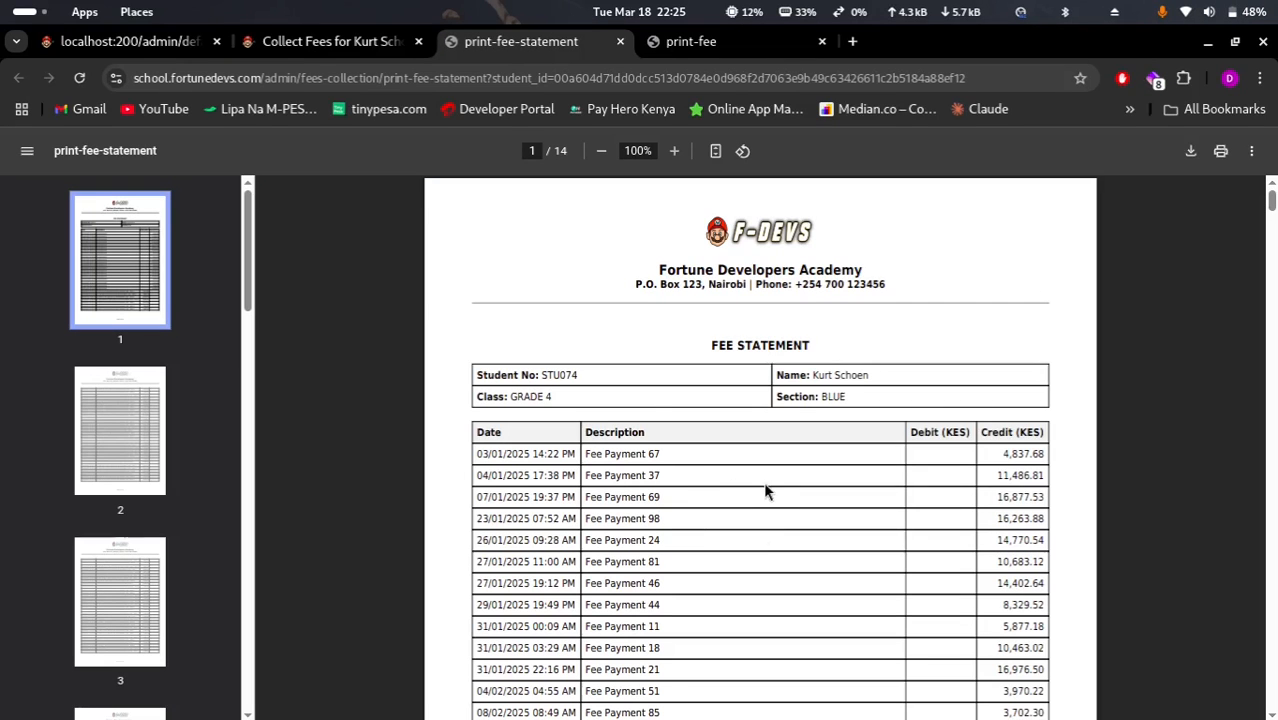
pyautogui.scroll(-3, 633, 512)
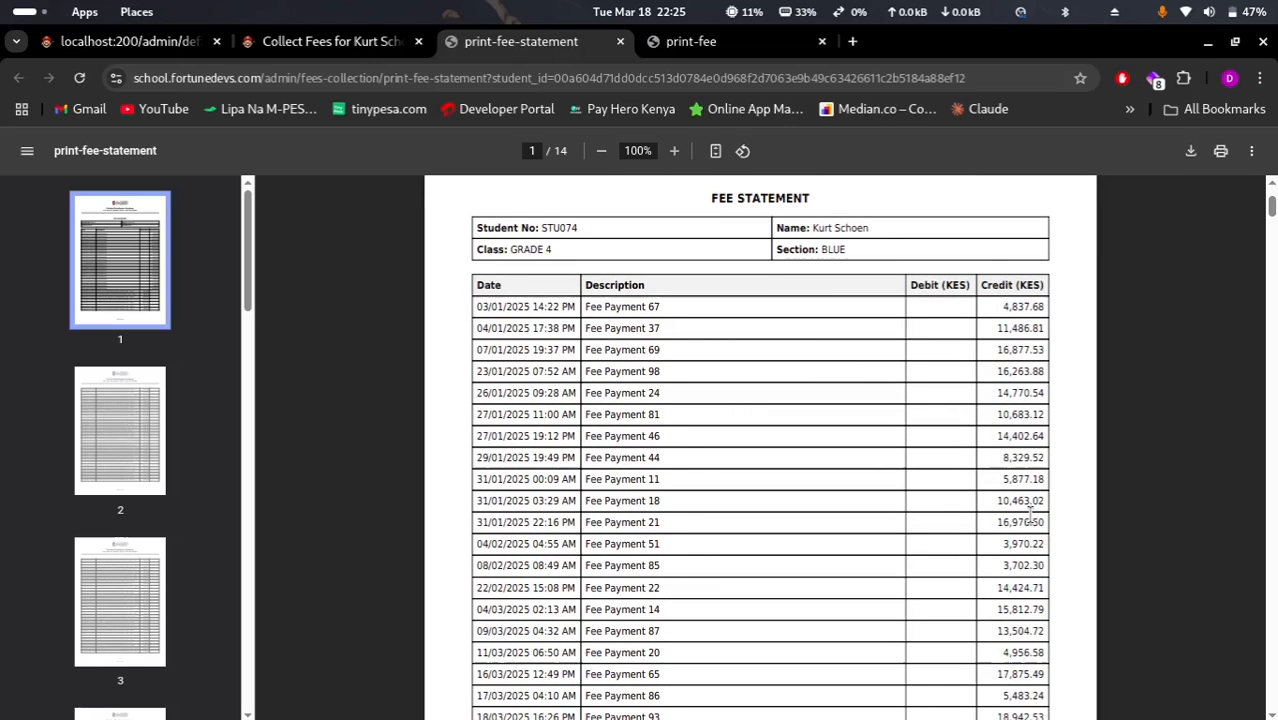
pyautogui.scroll(-10, 1030, 512)
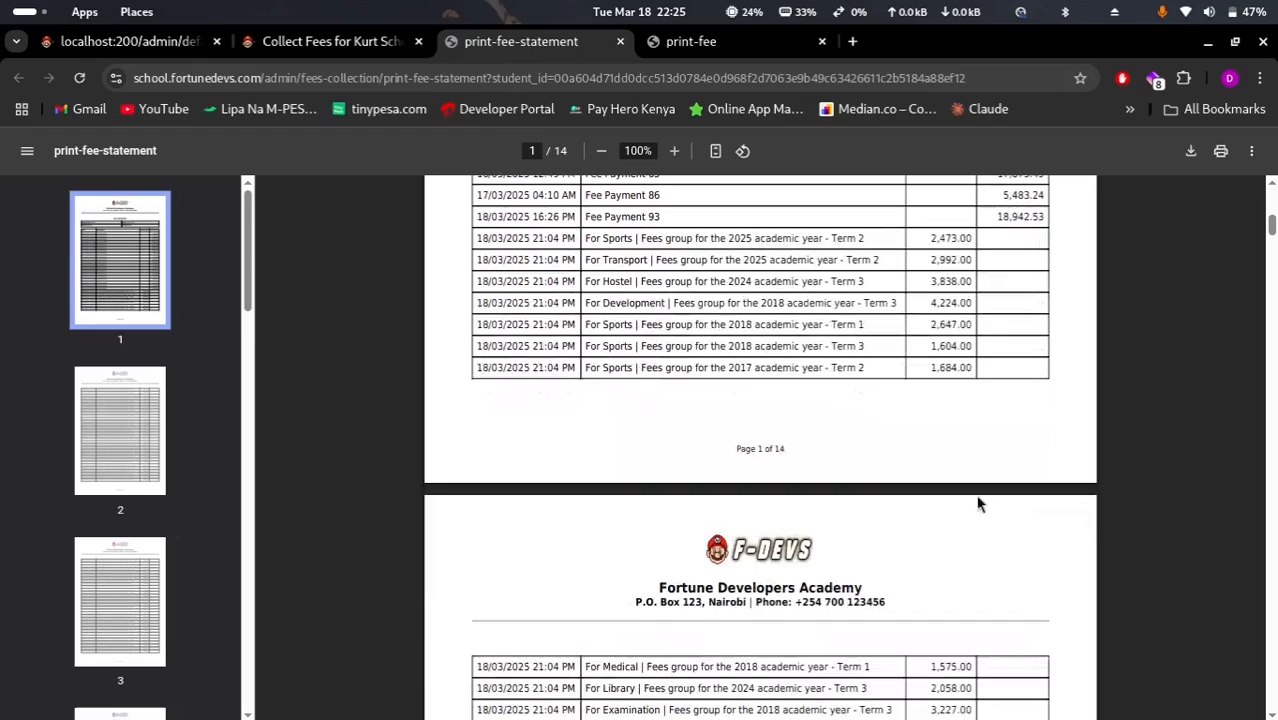
pyautogui.scroll(-15, 857, 505)
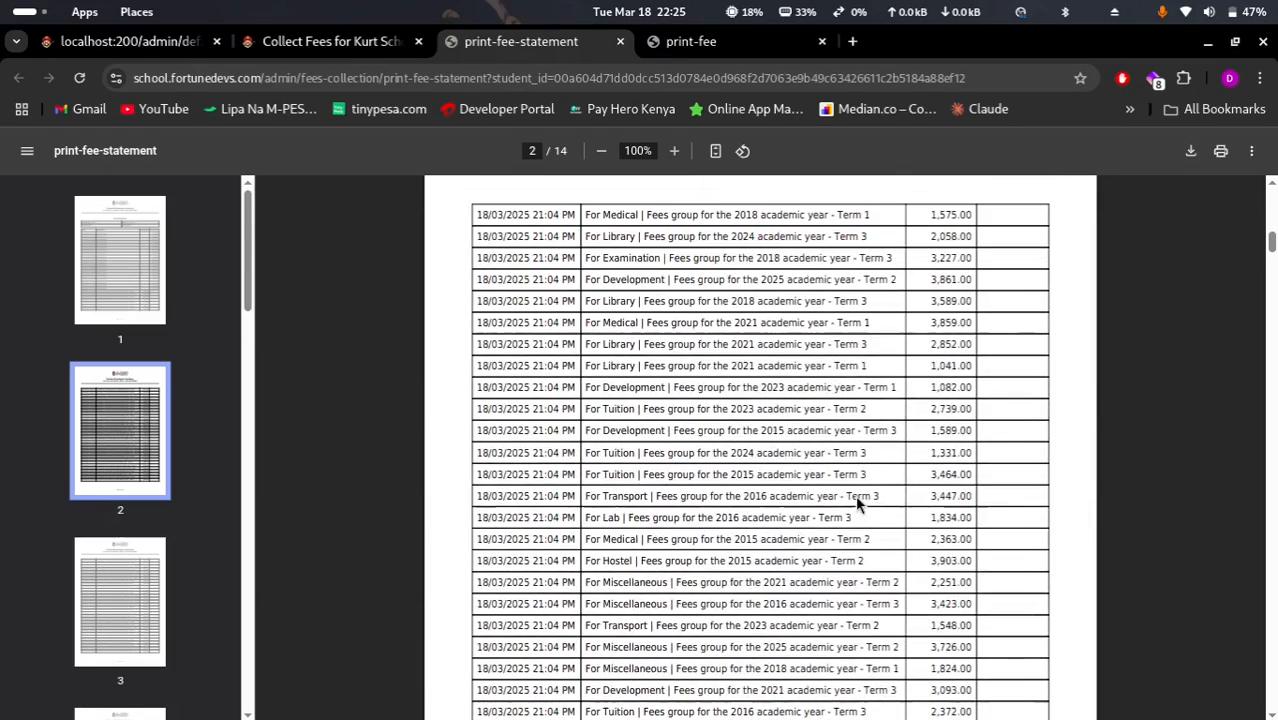
pyautogui.scroll(9, 857, 505)
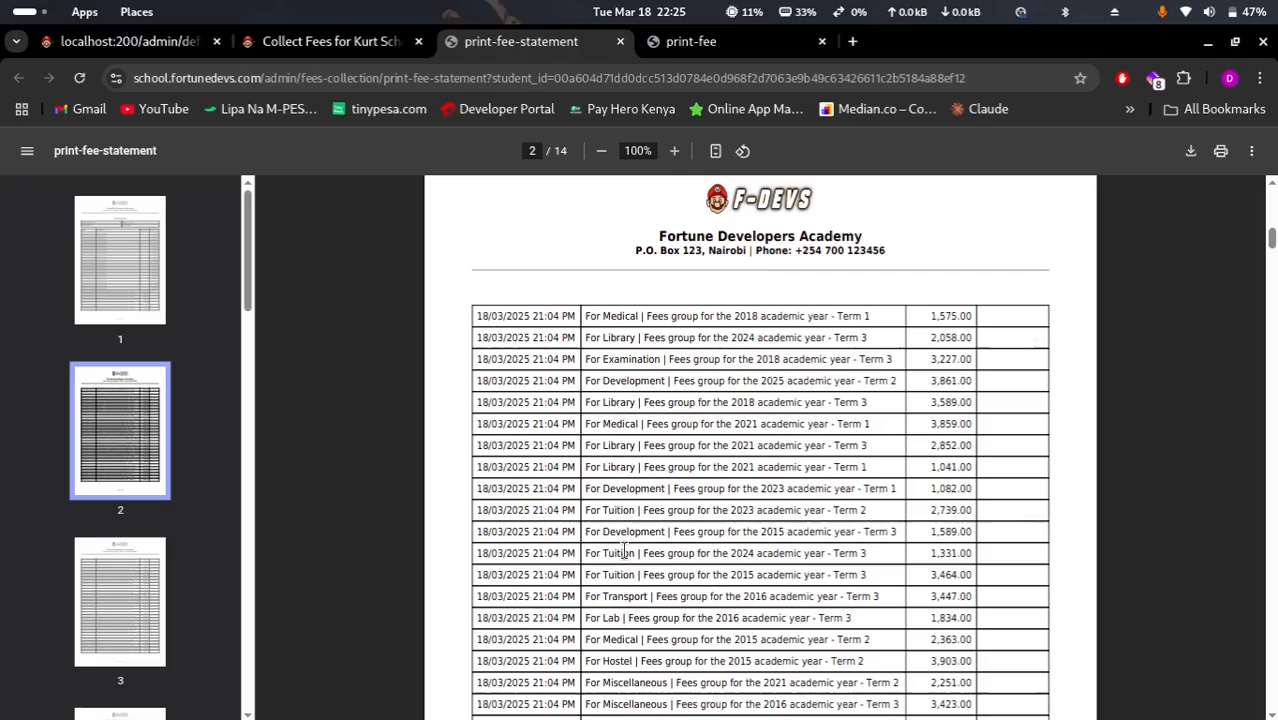
pyautogui.scroll(-8, 631, 572)
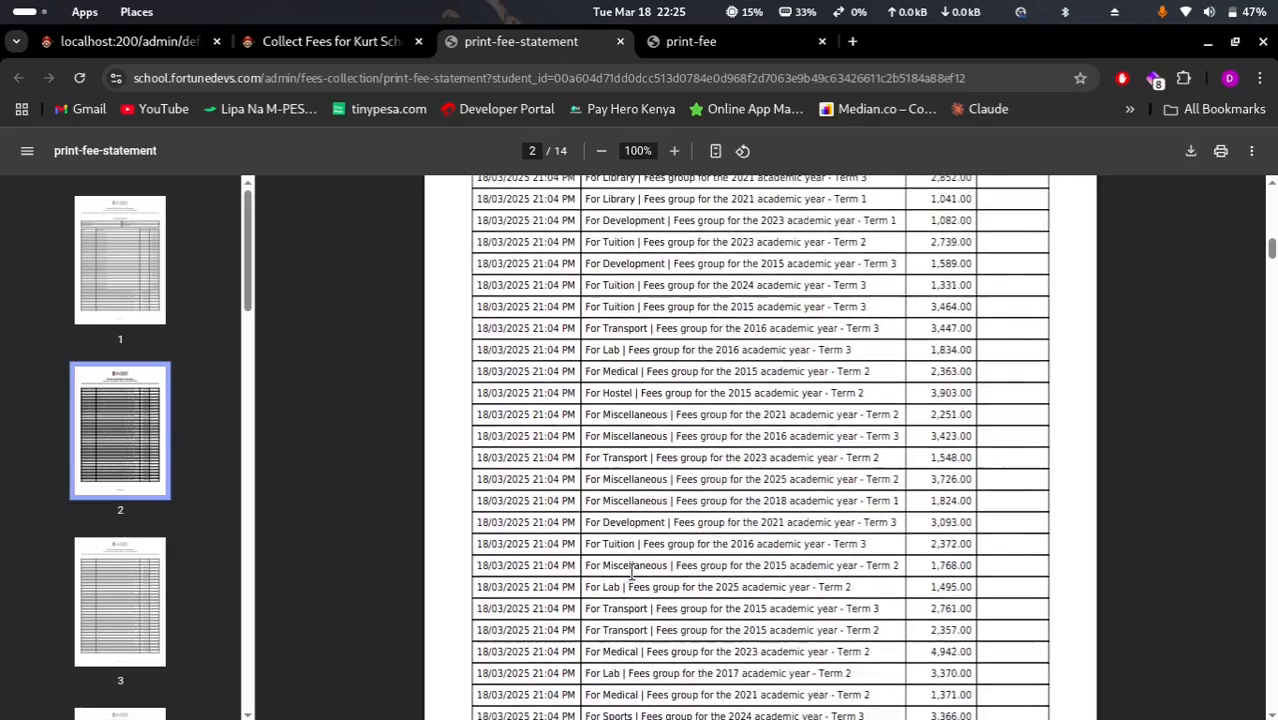
pyautogui.scroll(-20, 631, 572)
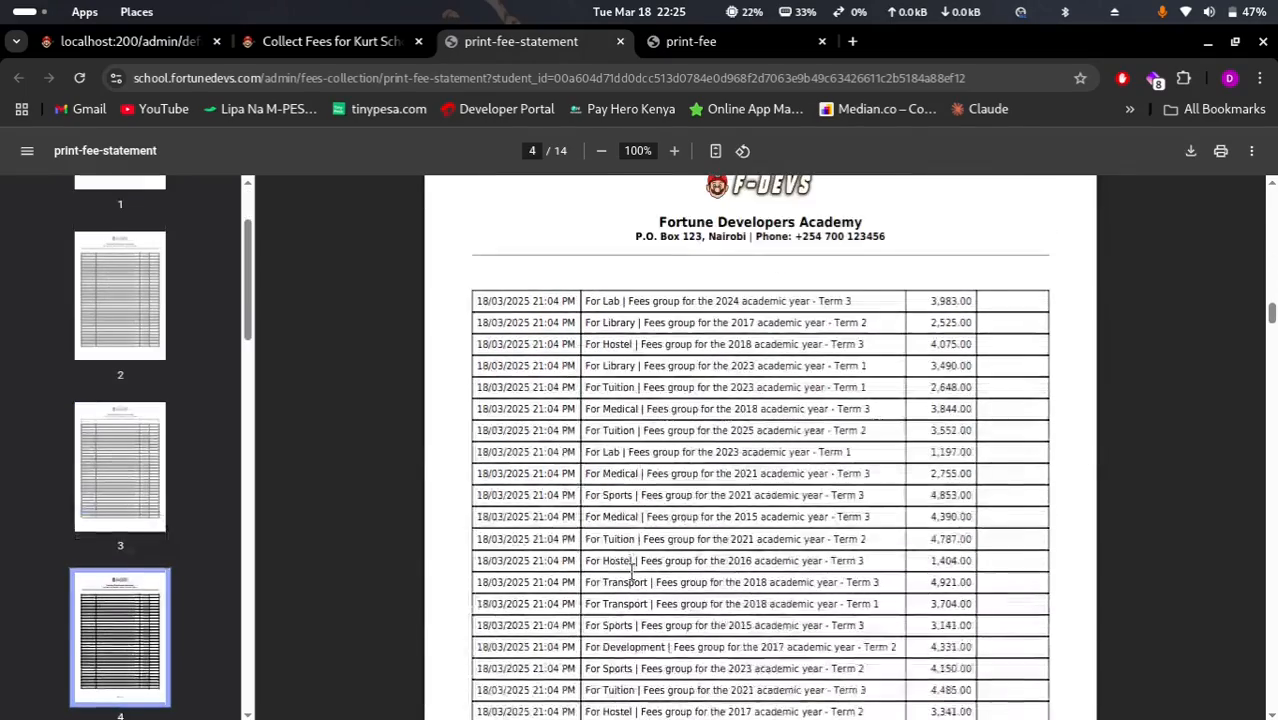
pyautogui.scroll(-20, 631, 572)
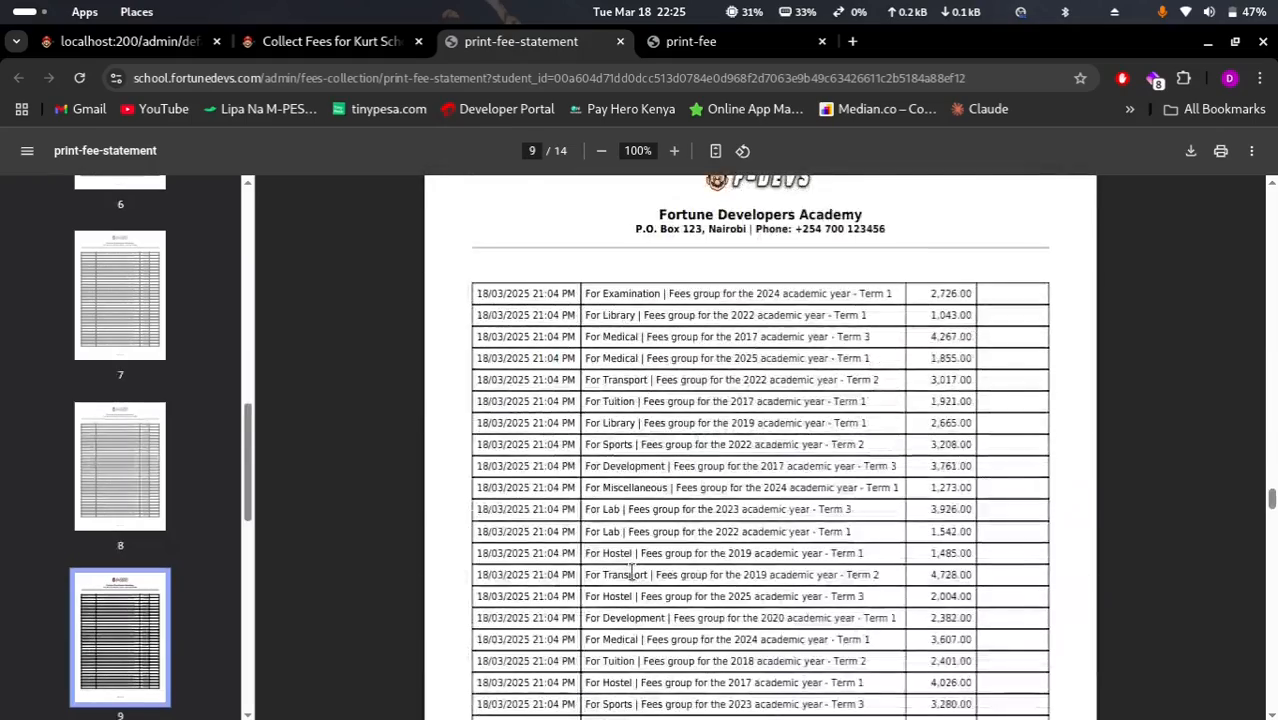
pyautogui.scroll(-5, 631, 572)
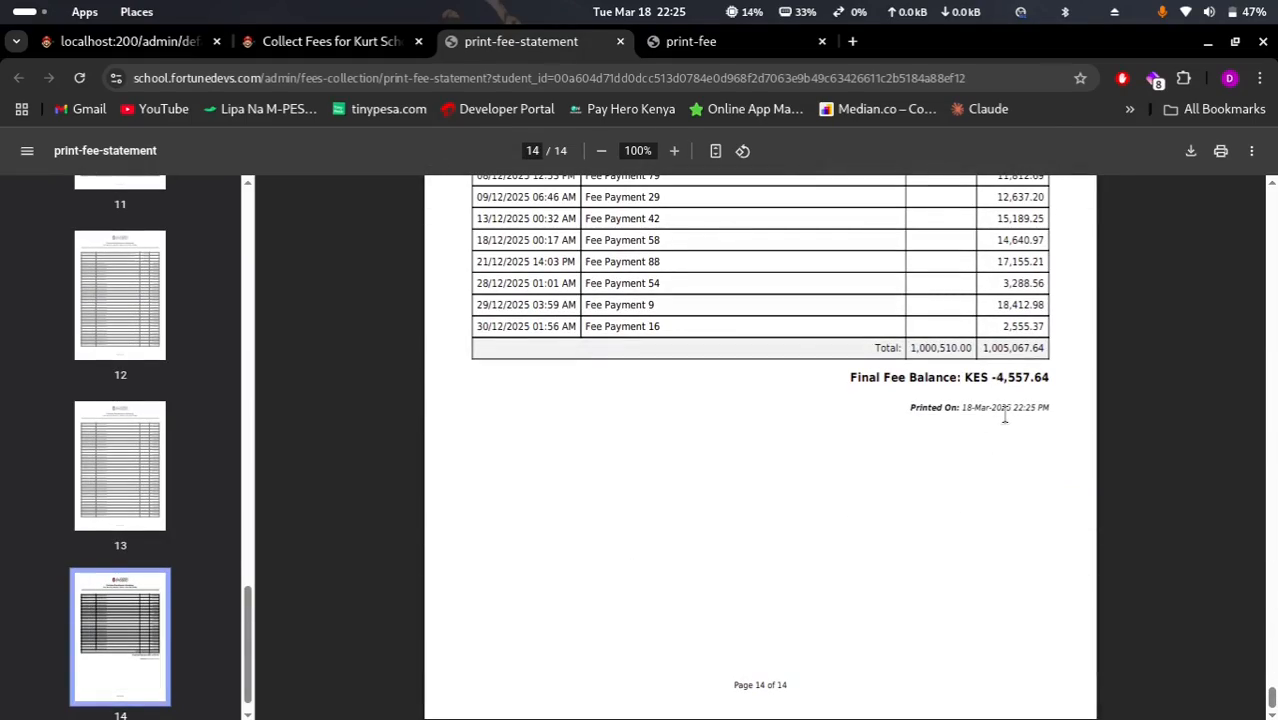
# Close the statement and receipt tabs and view the student's exam results
pyautogui.click(620, 41)
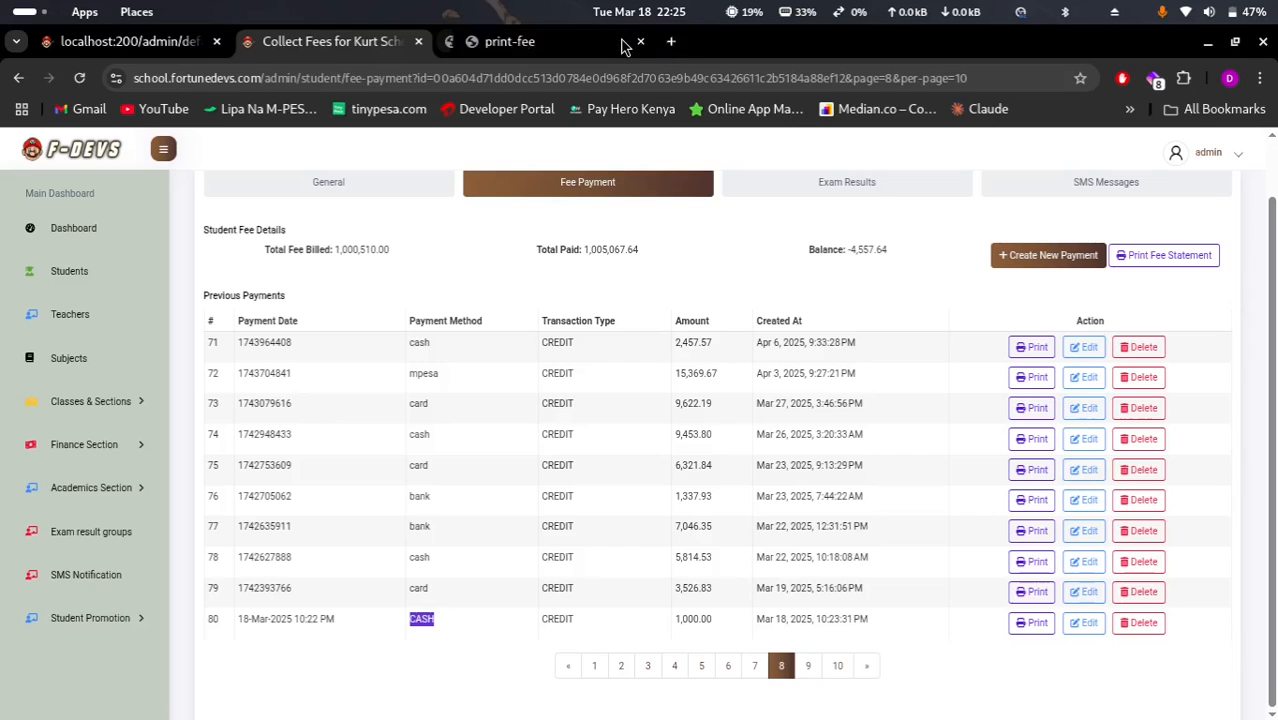
pyautogui.click(620, 42)
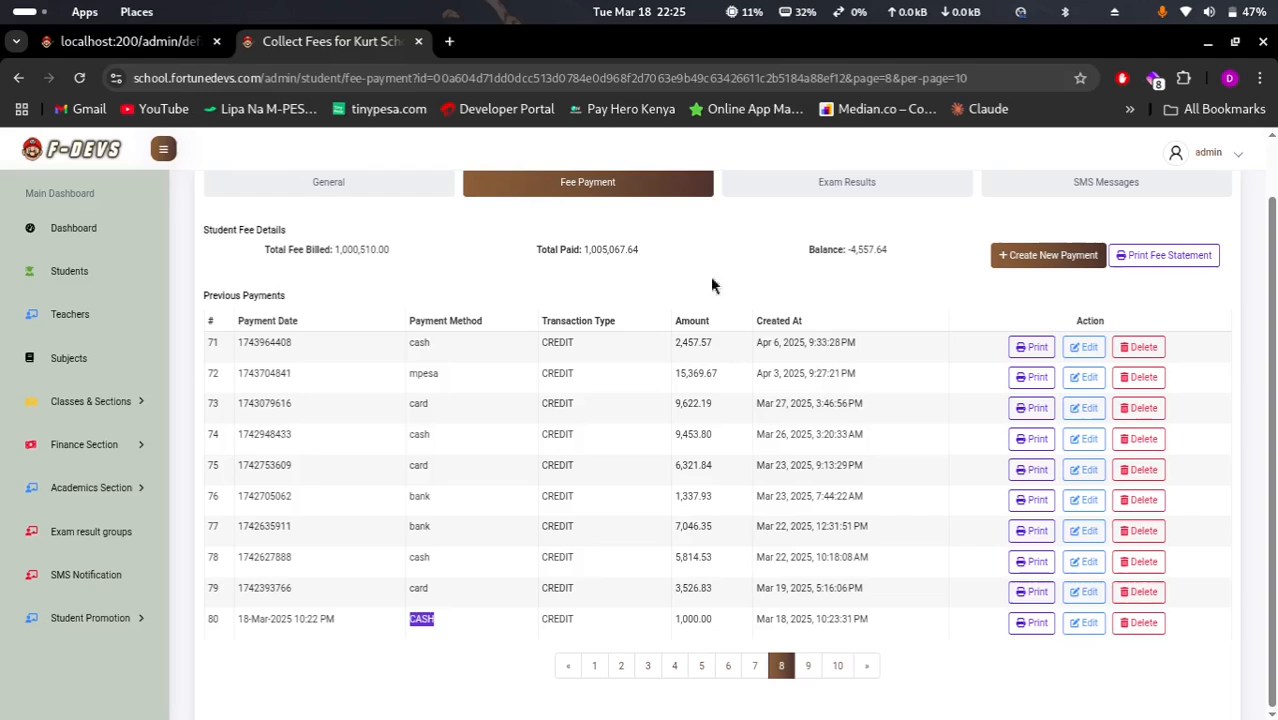
pyautogui.click(866, 195)
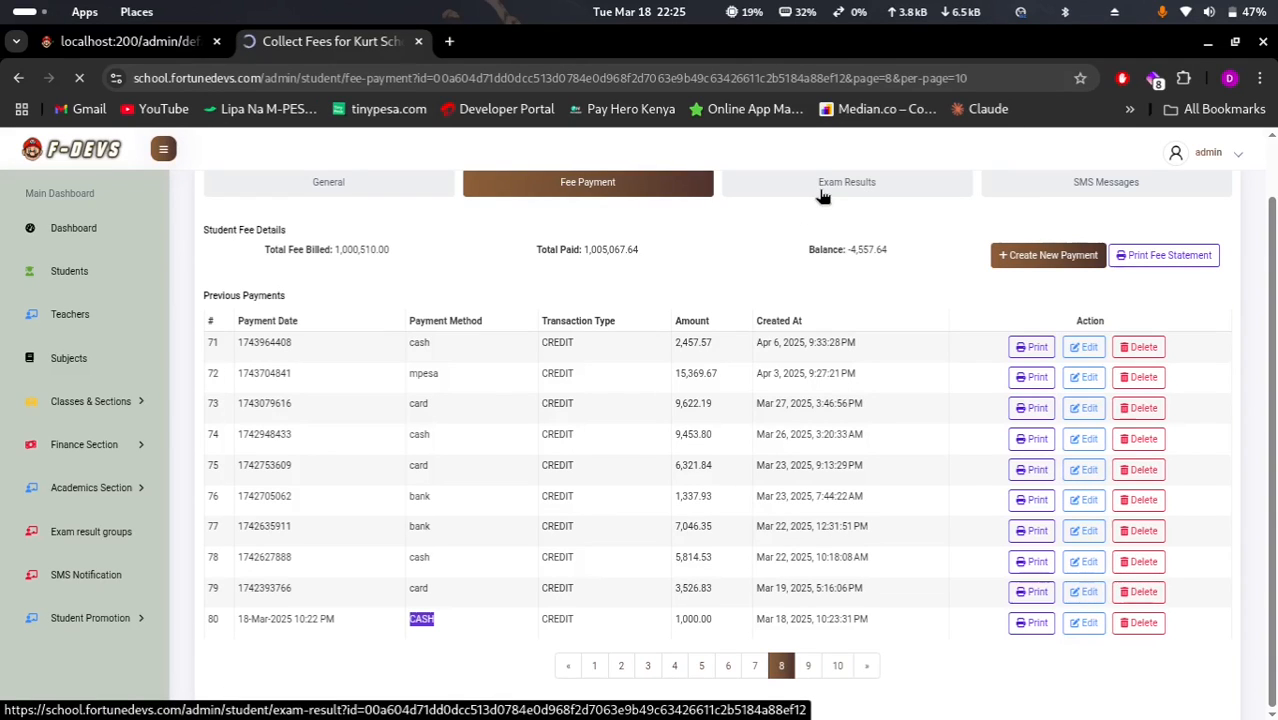
pyautogui.click(822, 196)
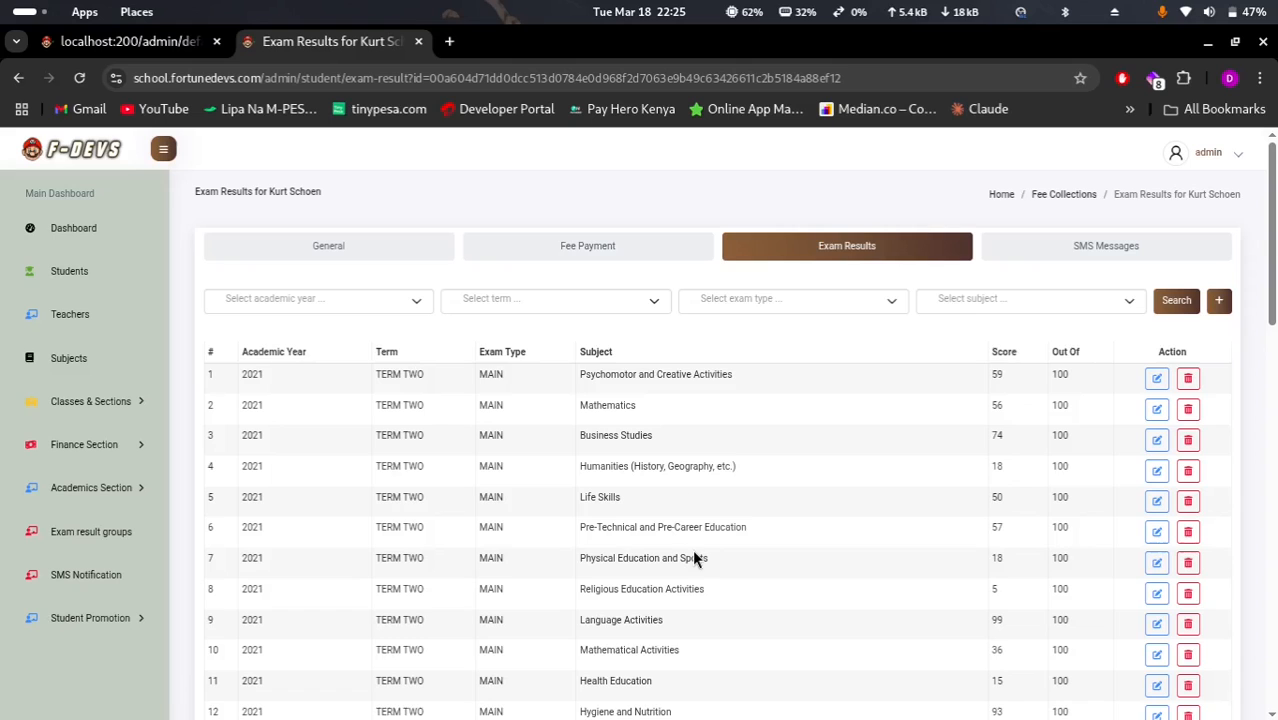
pyautogui.scroll(-5, 693, 555)
pyautogui.scroll(4, 693, 555)
pyautogui.scroll(1, 694, 558)
# Filter the exam results to academic year 2017, then open SMS Messages
pyautogui.click(1218, 303)
pyautogui.click(828, 540)
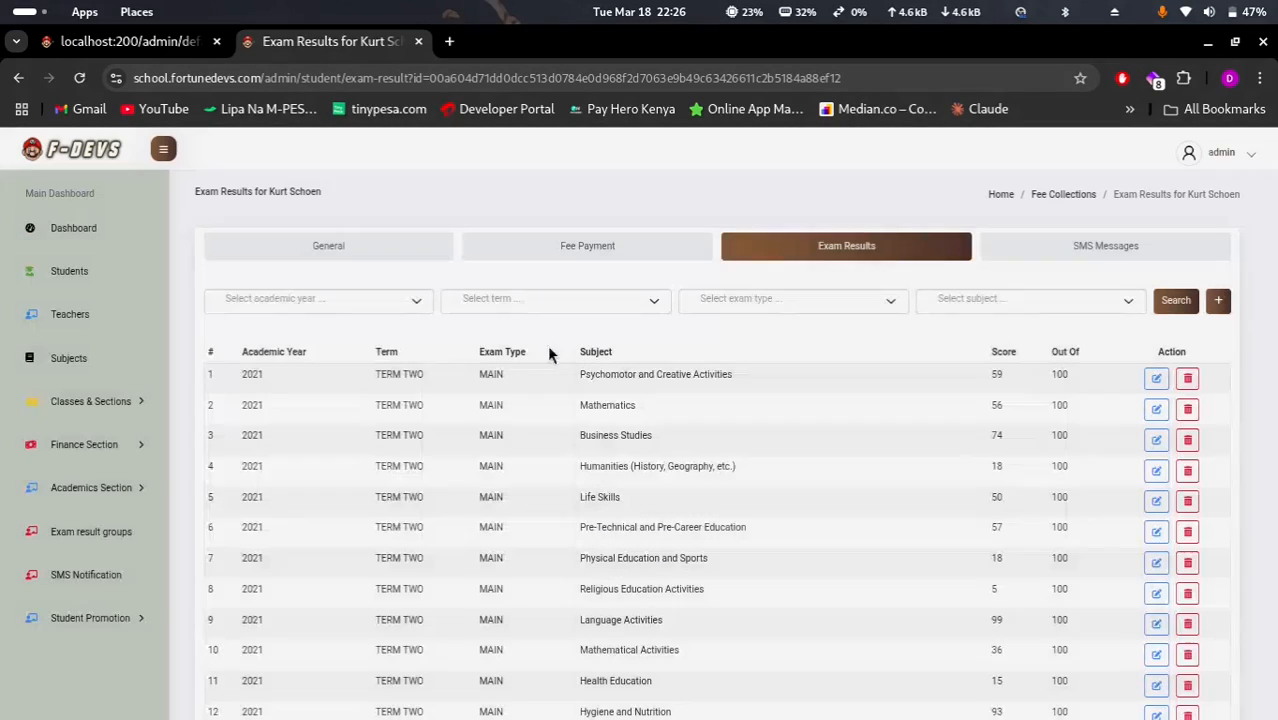
pyautogui.click(279, 298)
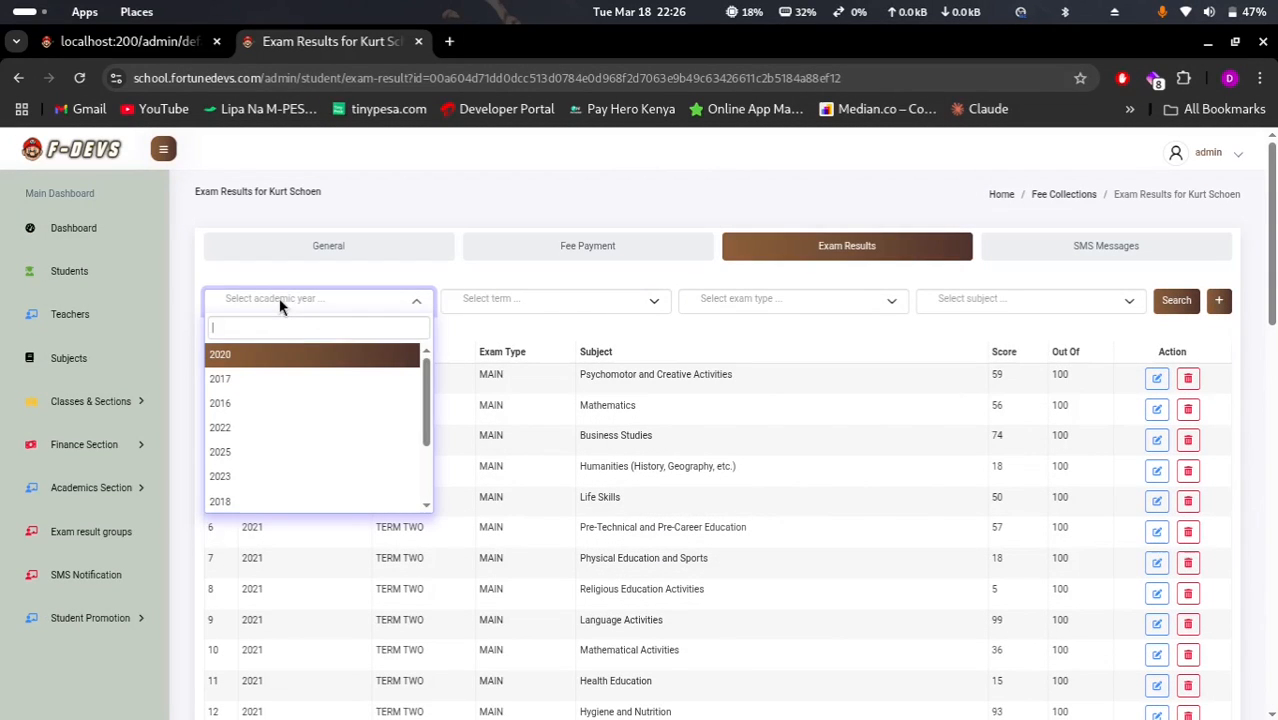
pyautogui.click(314, 380)
pyautogui.click(1180, 305)
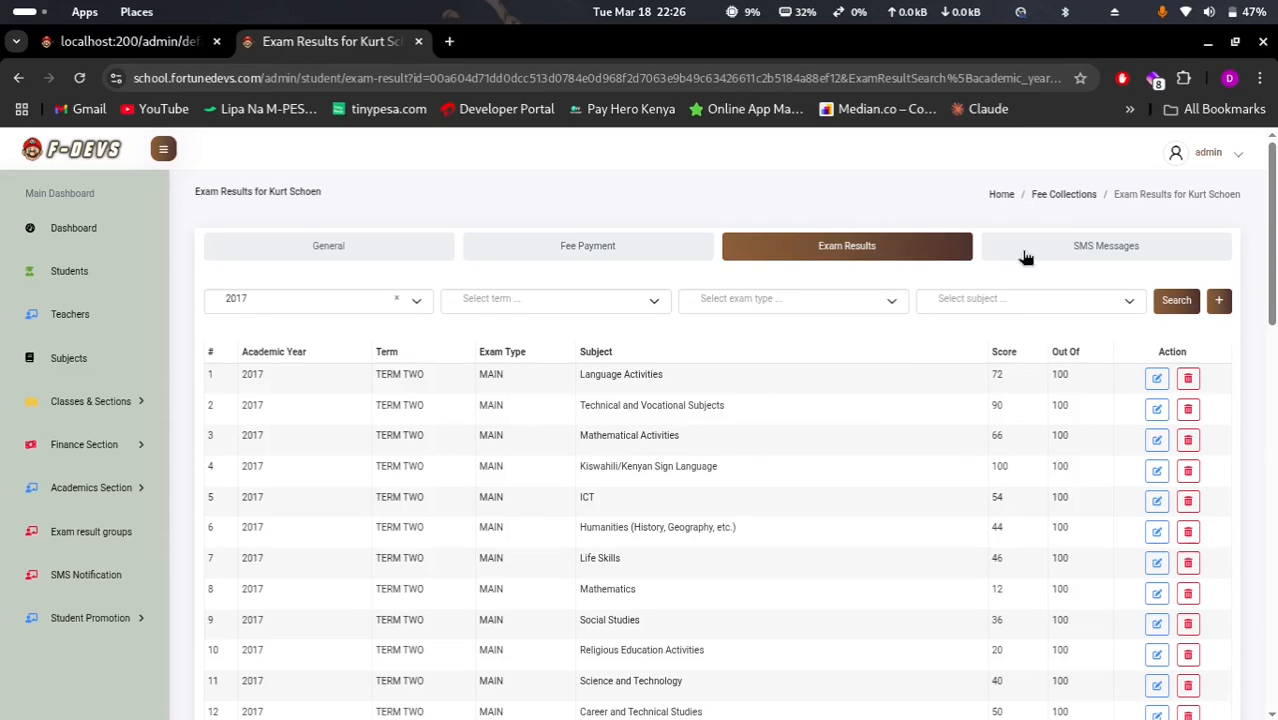
pyautogui.click(1060, 250)
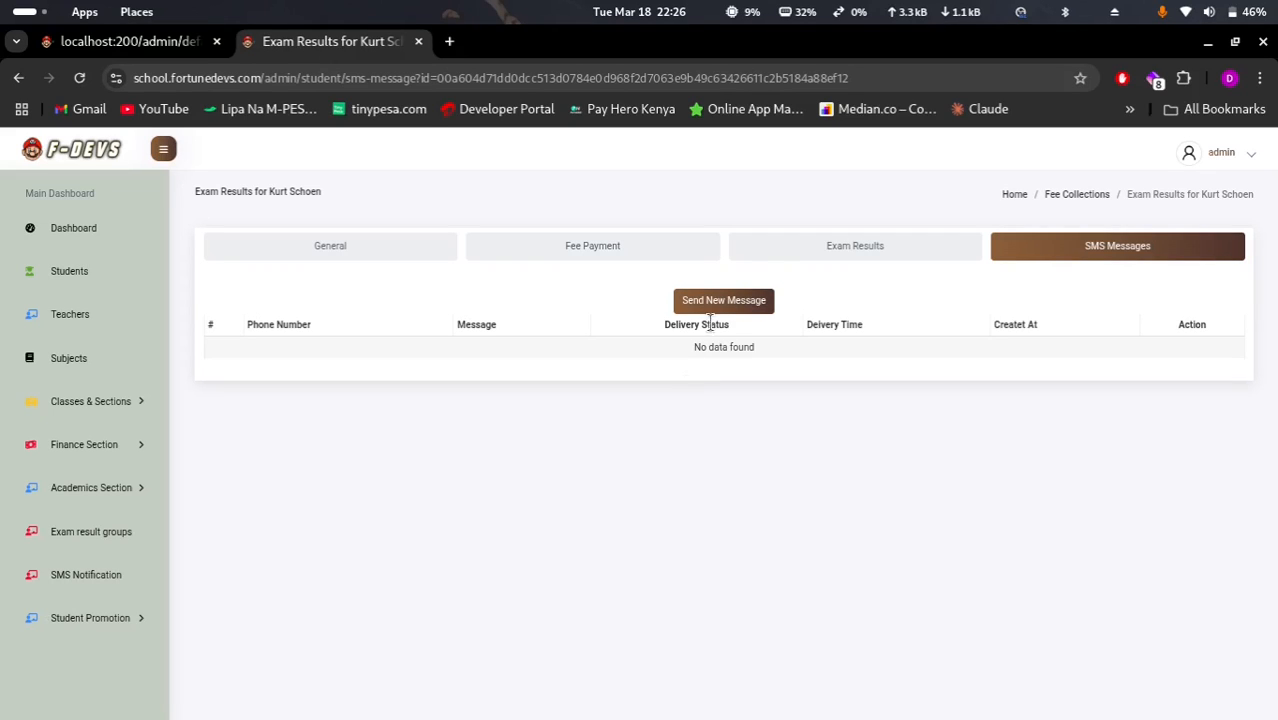
# Start a new SMS with the listed contact and a typed phone number as recipients
pyautogui.click(677, 308)
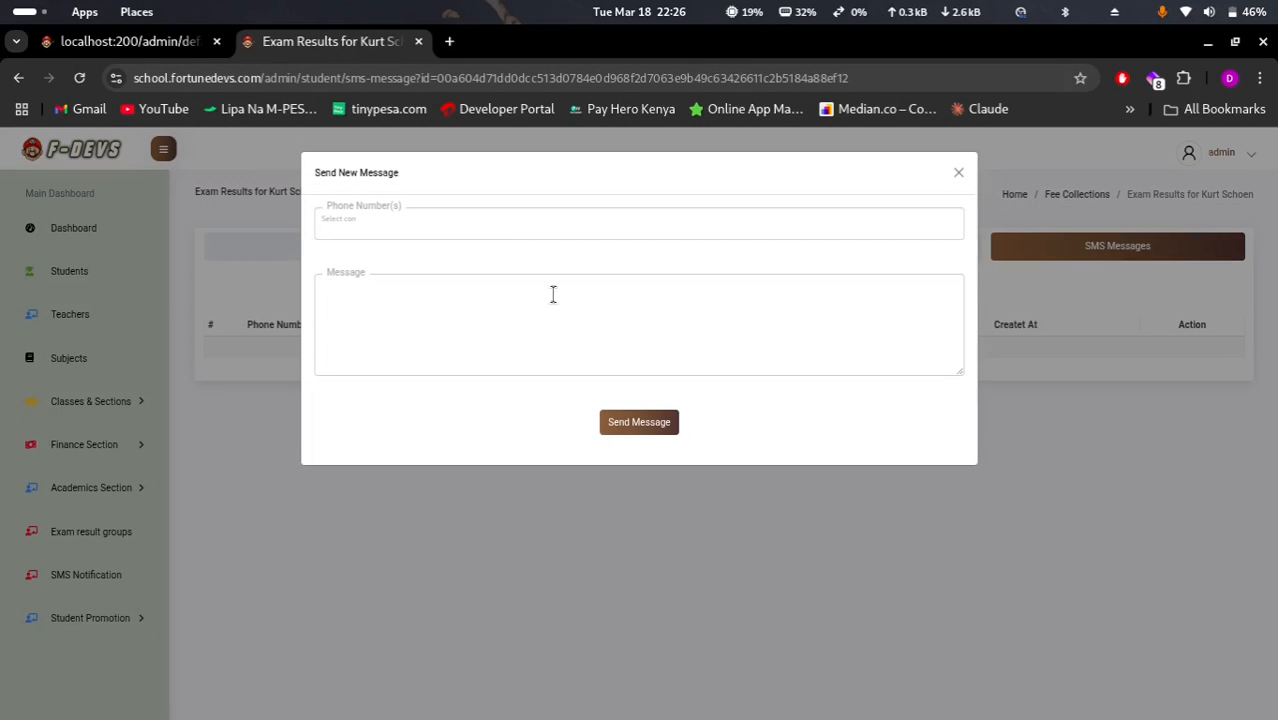
pyautogui.click(402, 226)
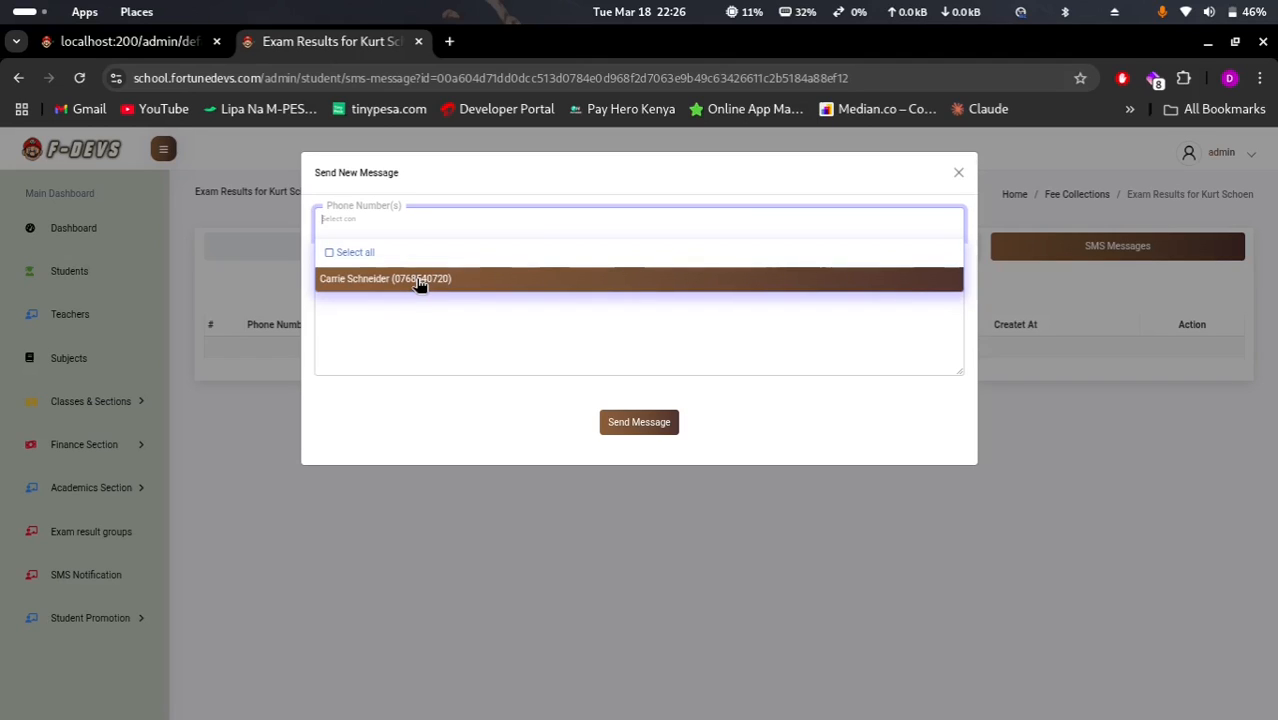
pyautogui.click(386, 281)
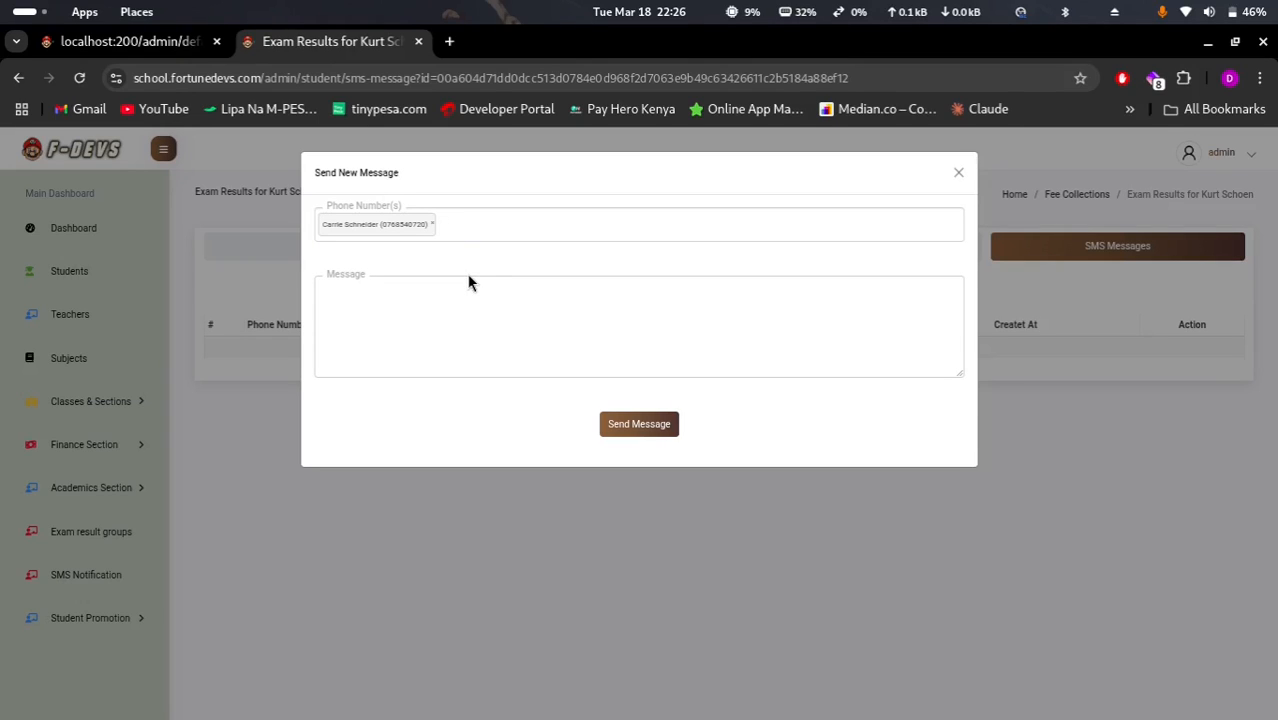
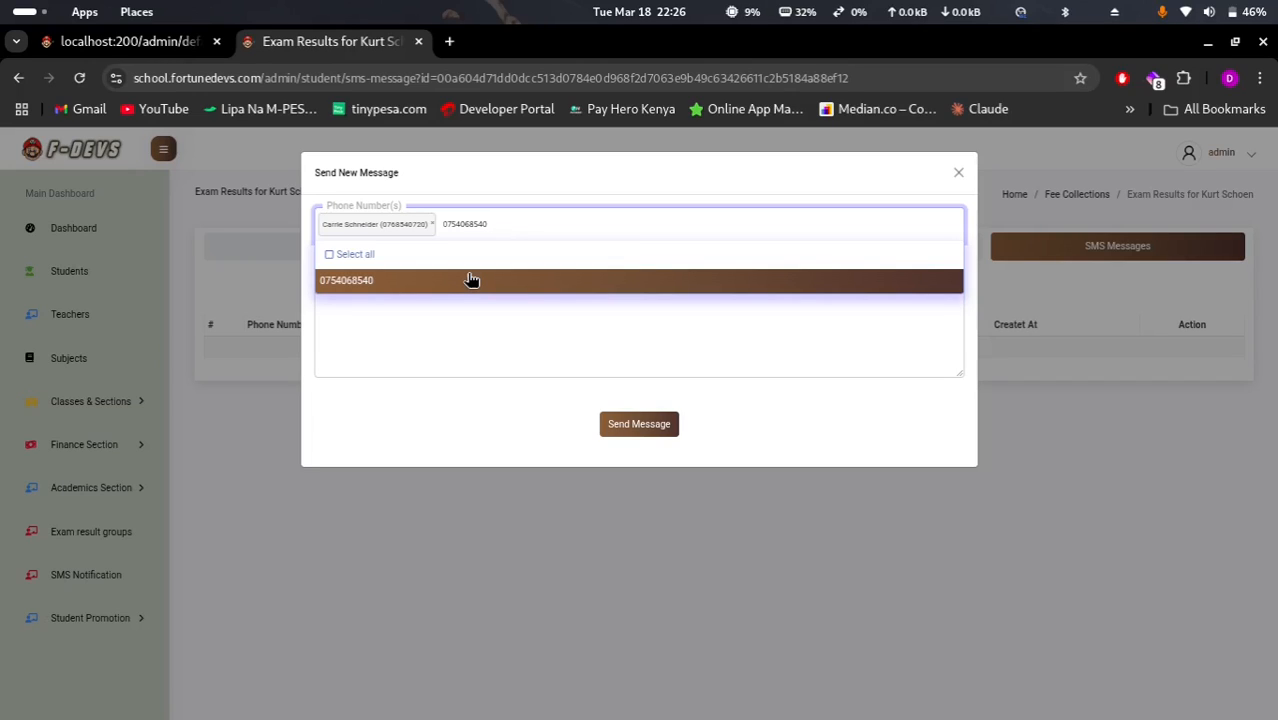
pyautogui.click(471, 280)
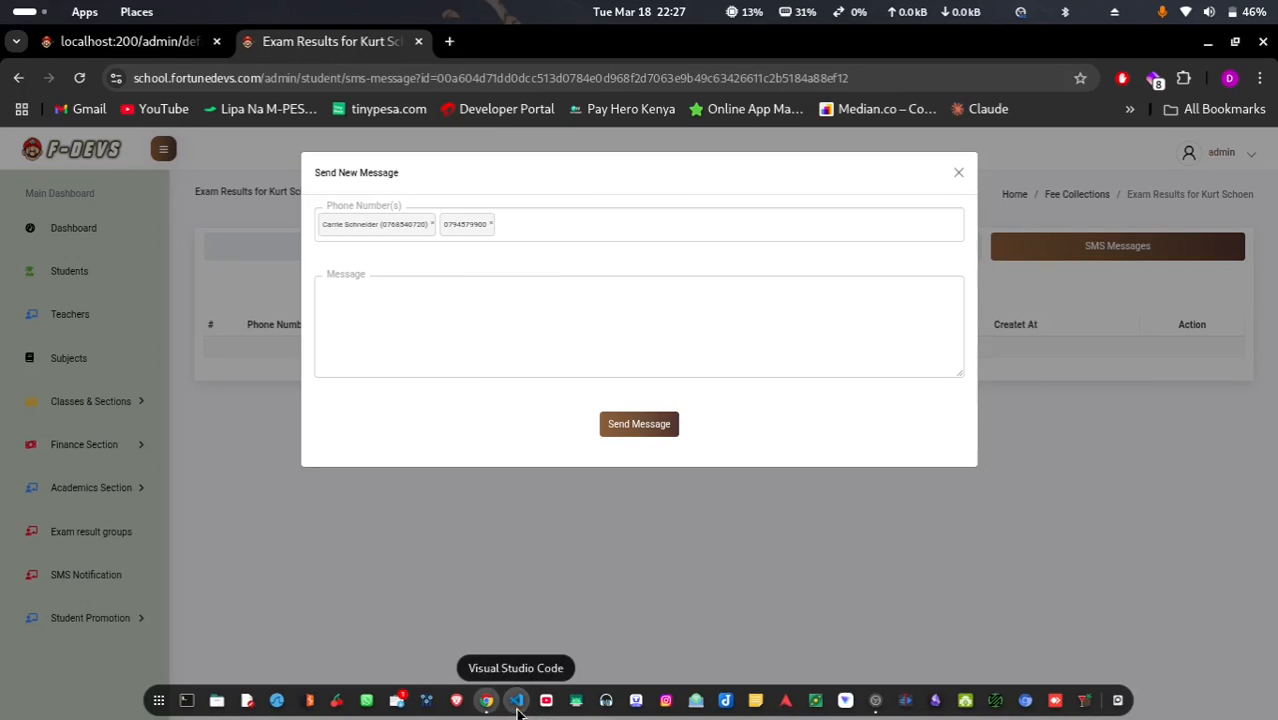
# Place the scrcpy phone mirror on the right and resize Chrome beside it
pyautogui.click(576, 702)
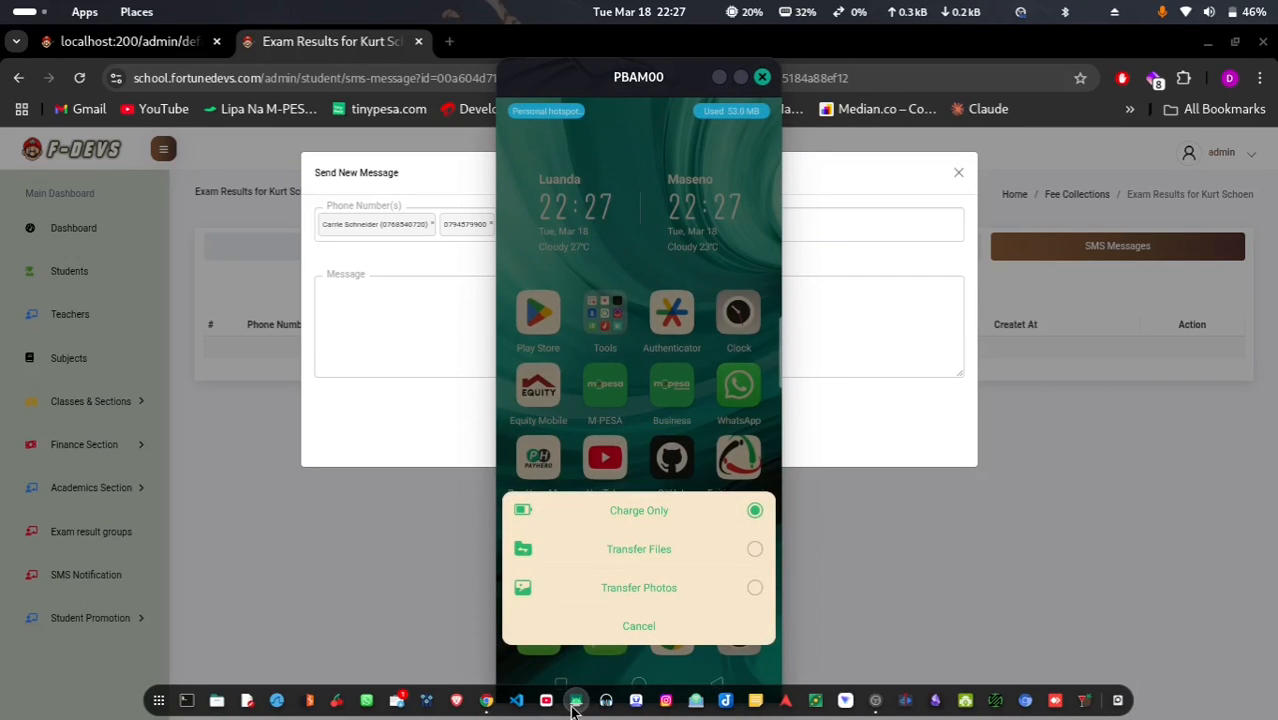
pyautogui.click(651, 551)
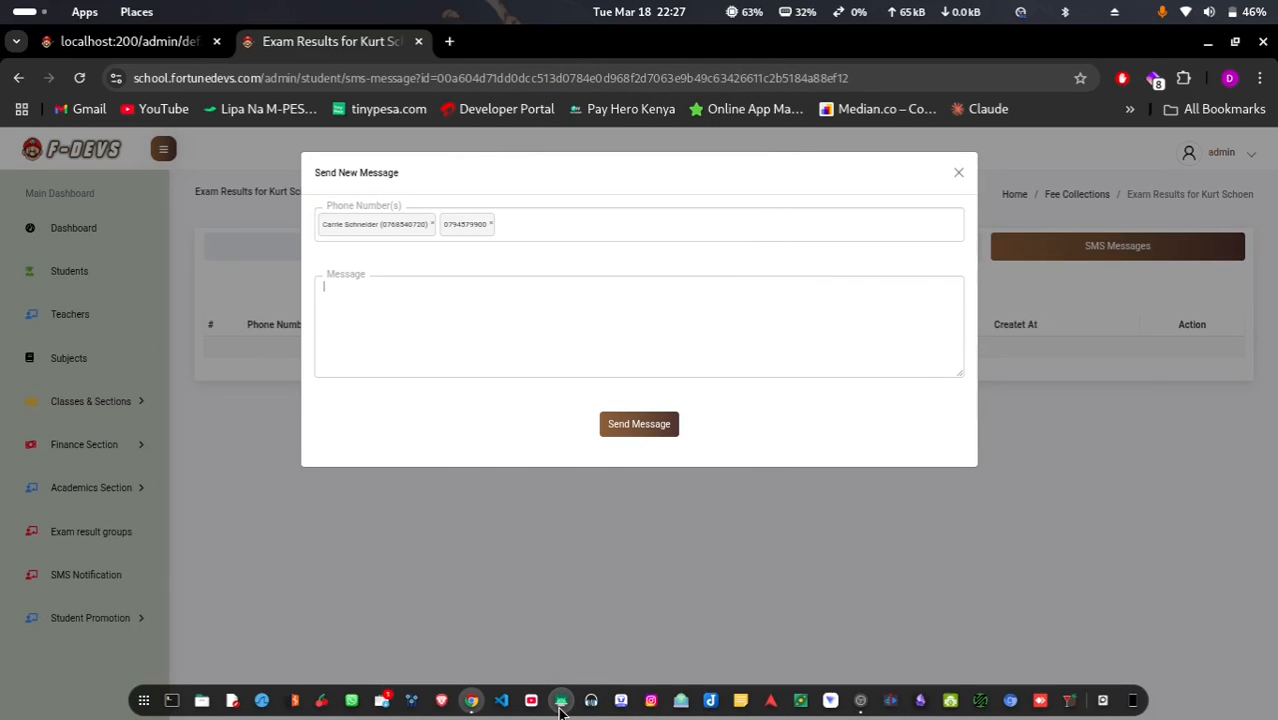
pyautogui.click(561, 702)
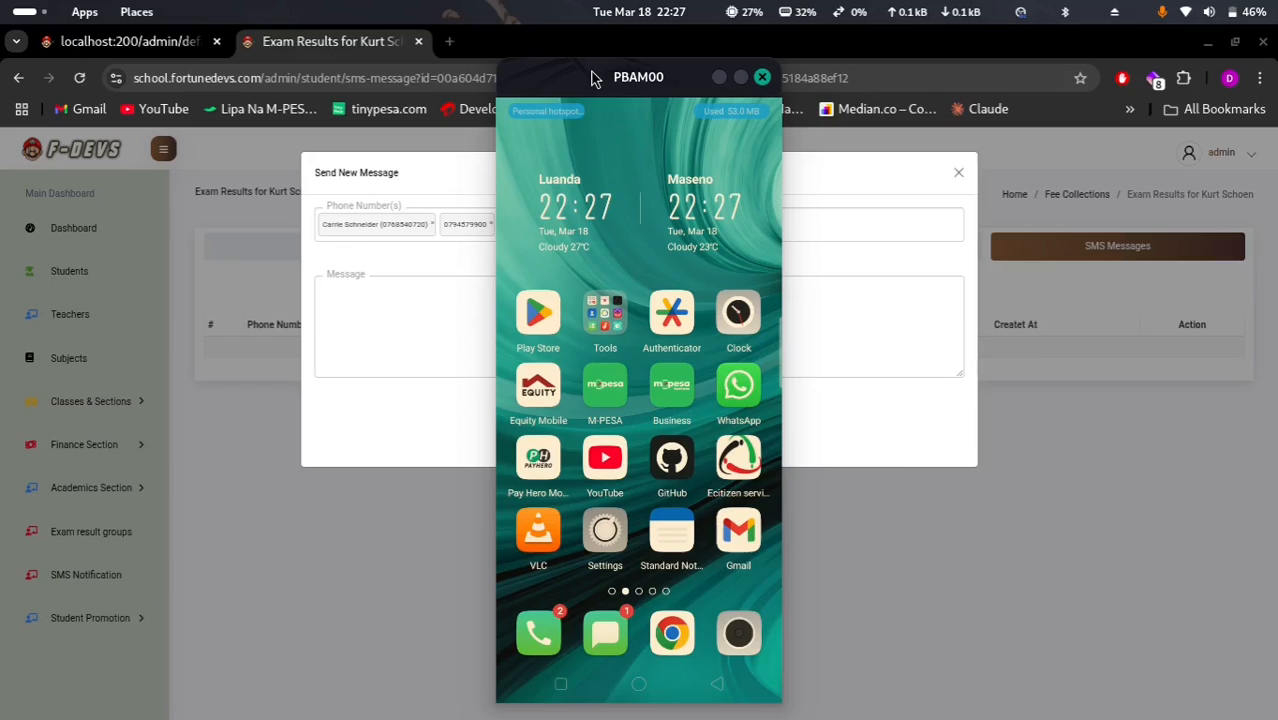
pyautogui.moveTo(590, 74); pyautogui.dragTo(1061, 63)
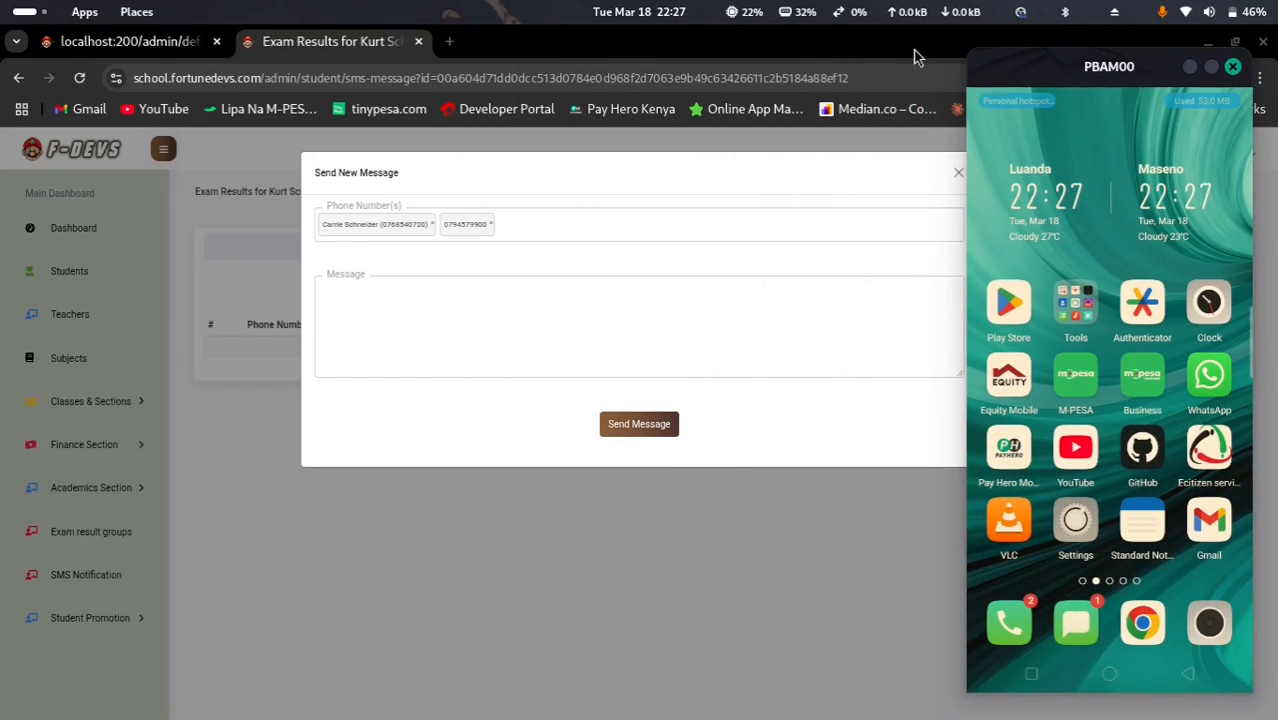
pyautogui.click(805, 42)
pyautogui.doubleClick(717, 47)
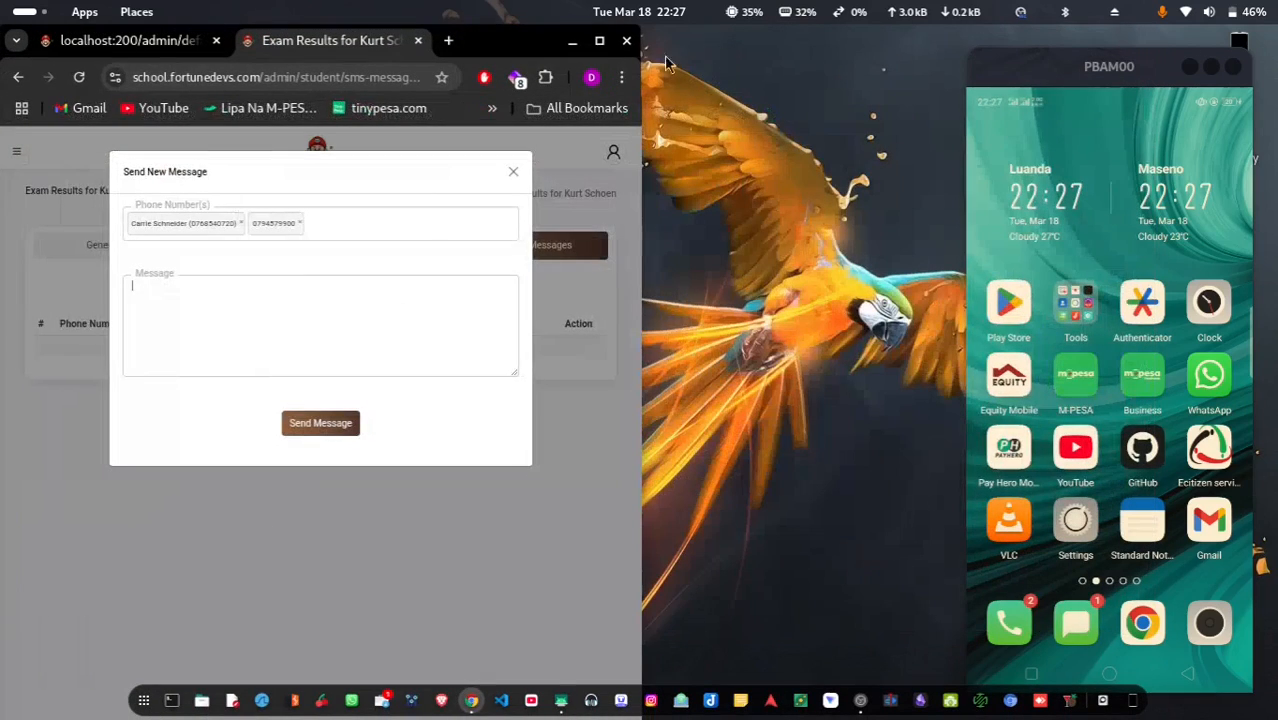
pyautogui.moveTo(638, 312); pyautogui.dragTo(949, 285)
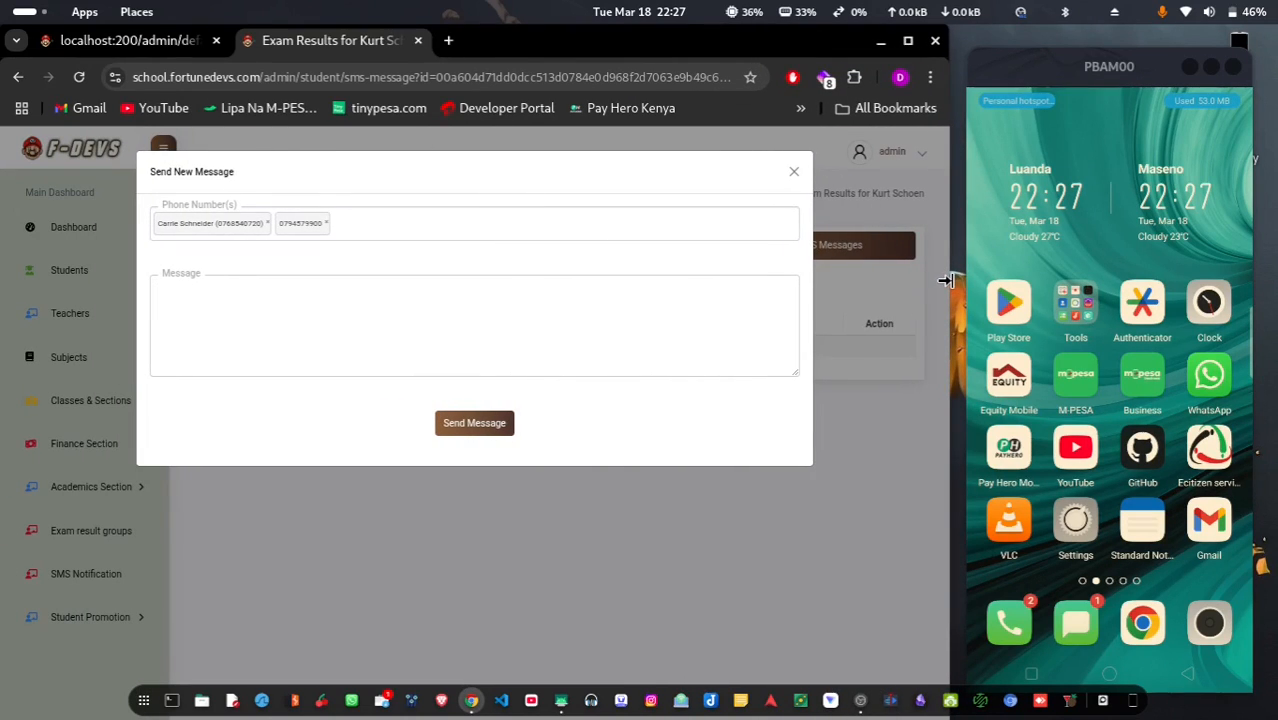
# Send the SMS 'Hello Dan' to only the first phone number, removing the second recipient
pyautogui.click(312, 300)
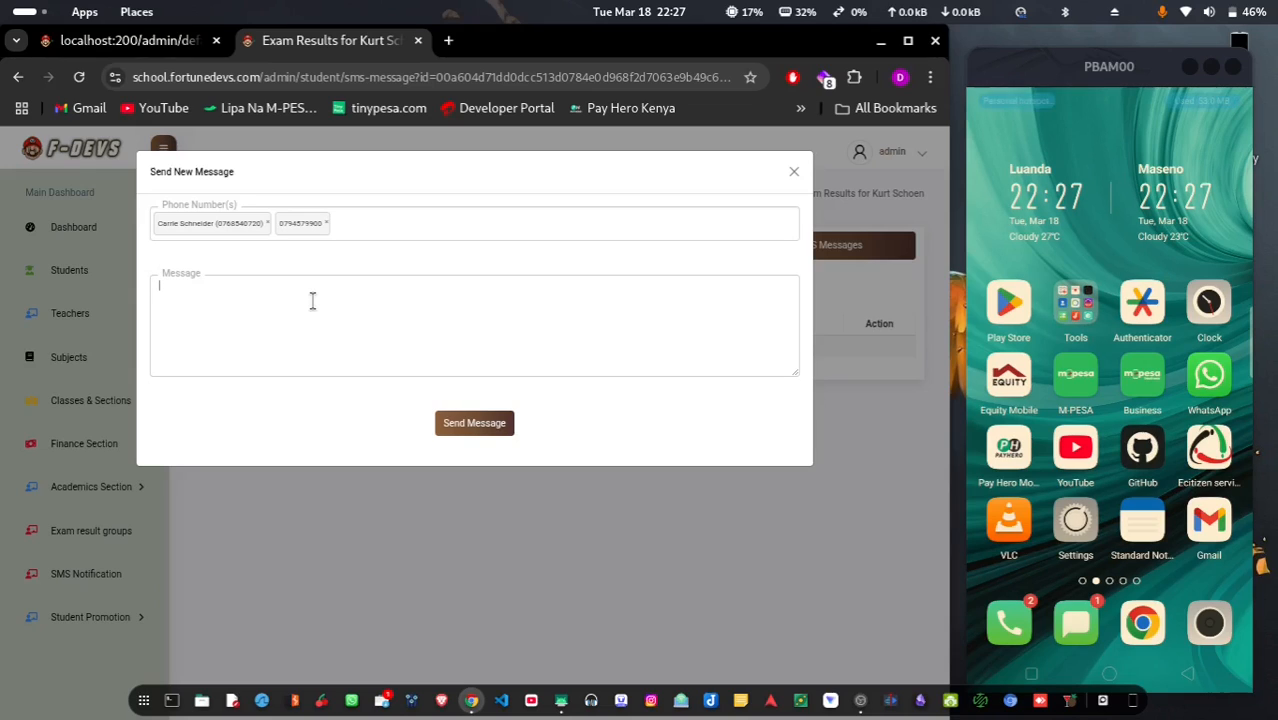
pyautogui.write('Hello')
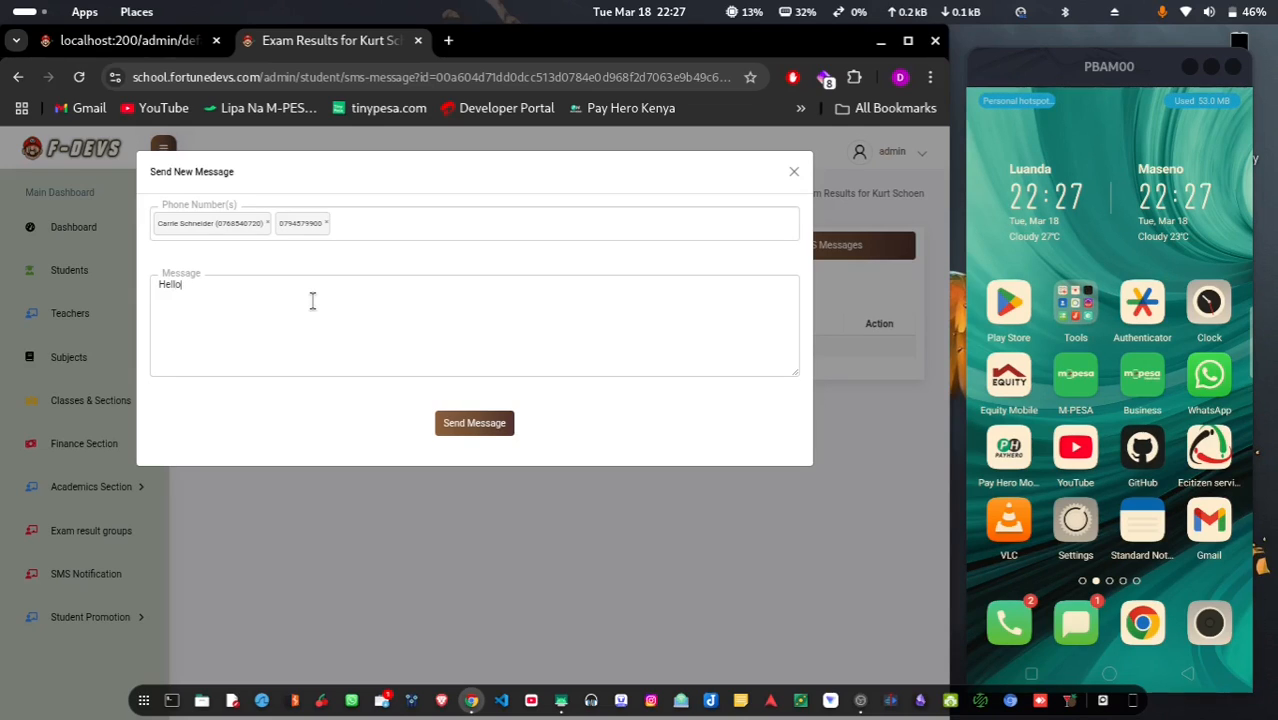
pyautogui.write(' Dan')
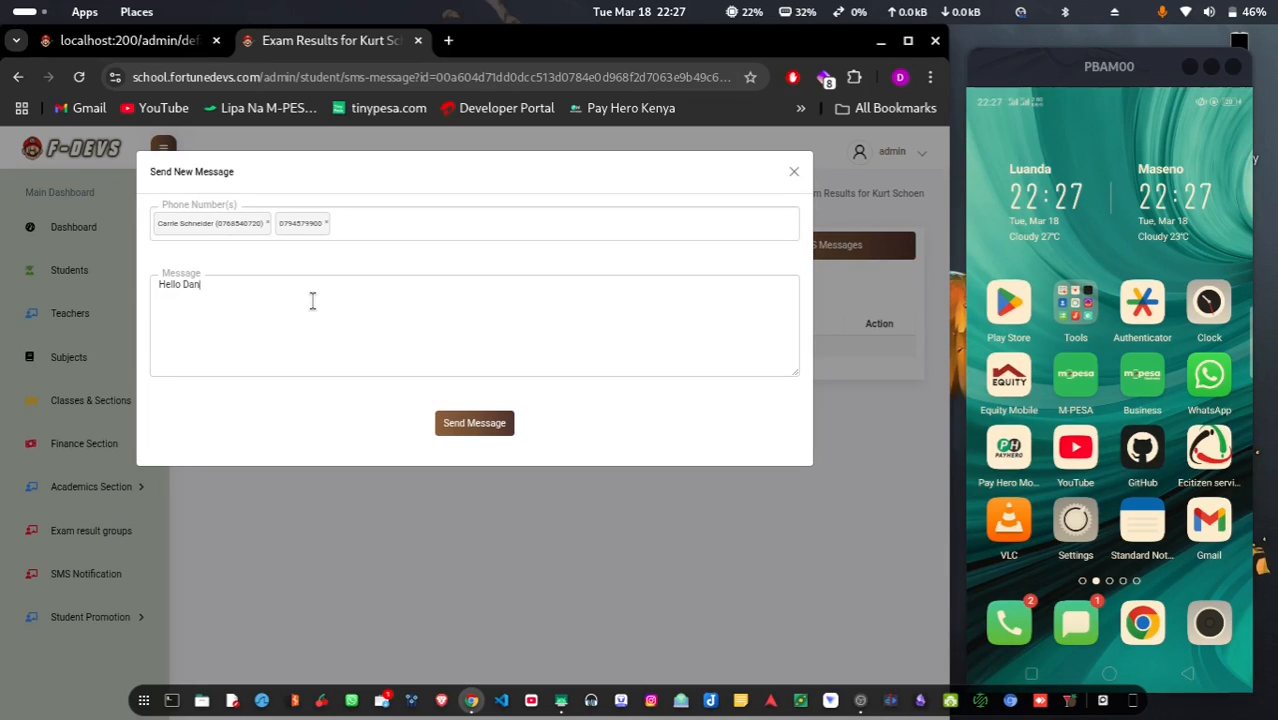
pyautogui.click(326, 223)
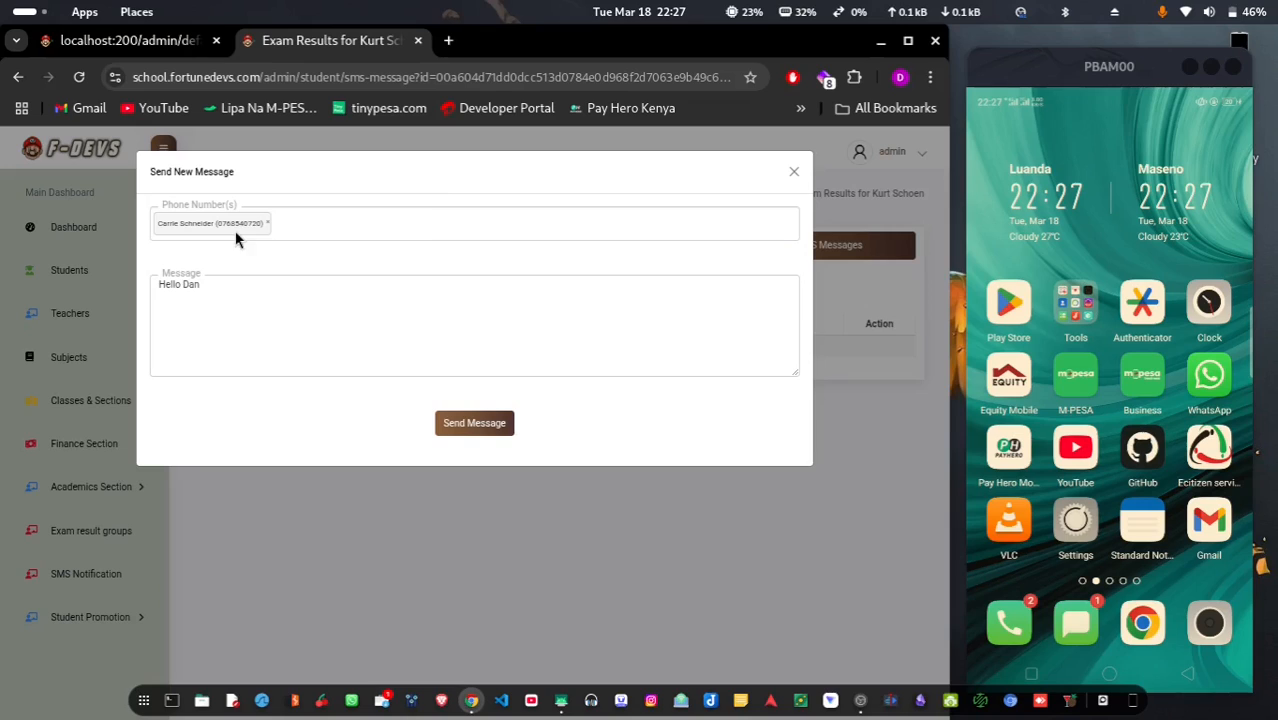
pyautogui.click(476, 425)
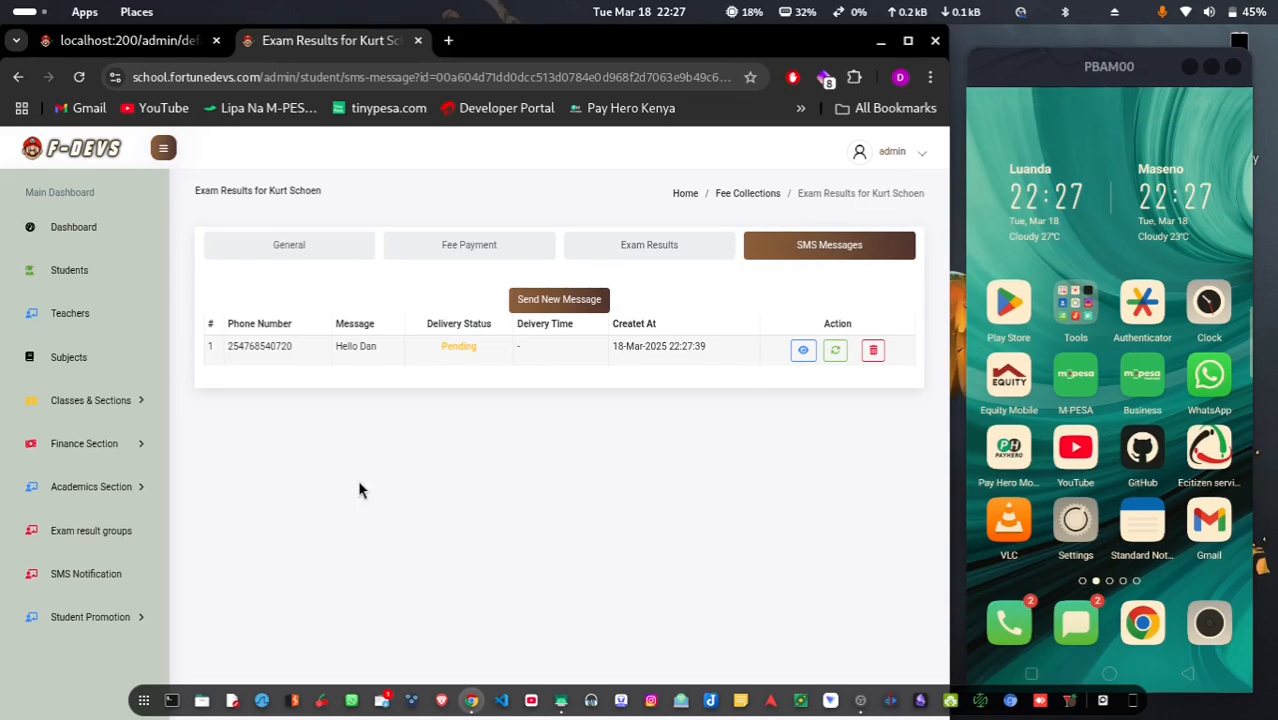
# Refresh until 'Hello Dan' shows Delivered at 22:27:45, and confirm it in the phone's TextSMS thread
pyautogui.click(79, 77)
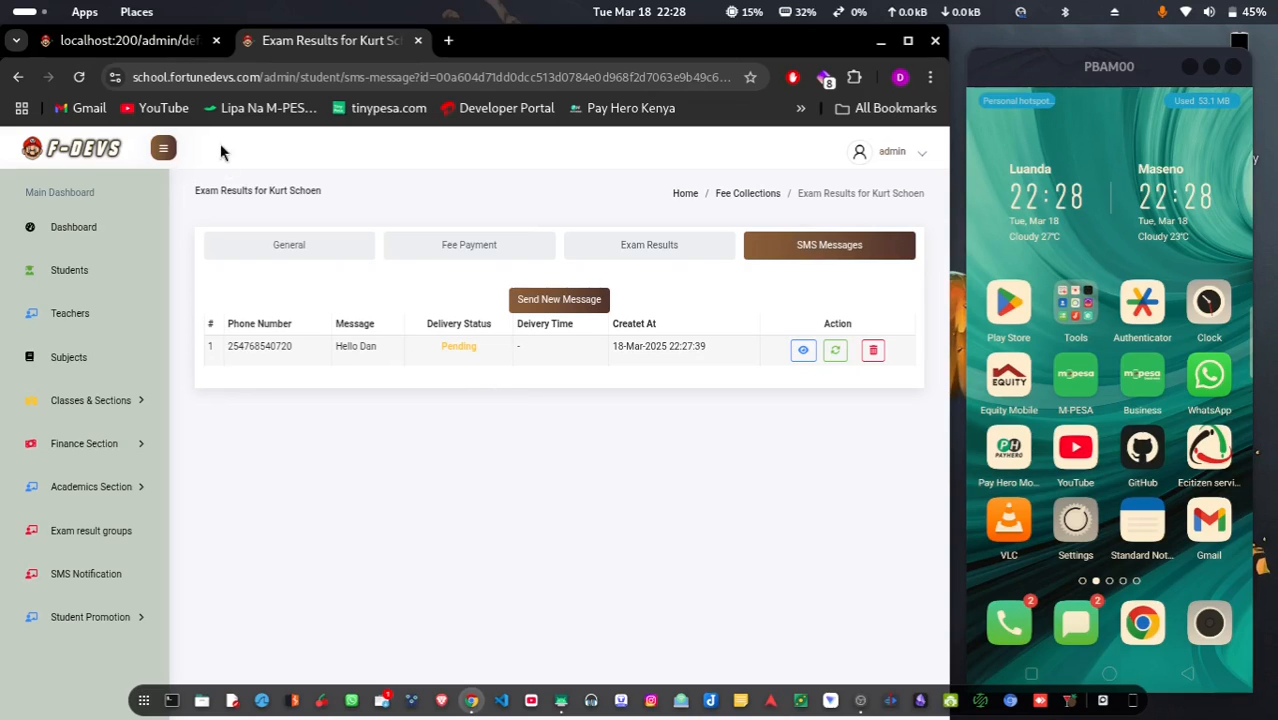
pyautogui.click(79, 77)
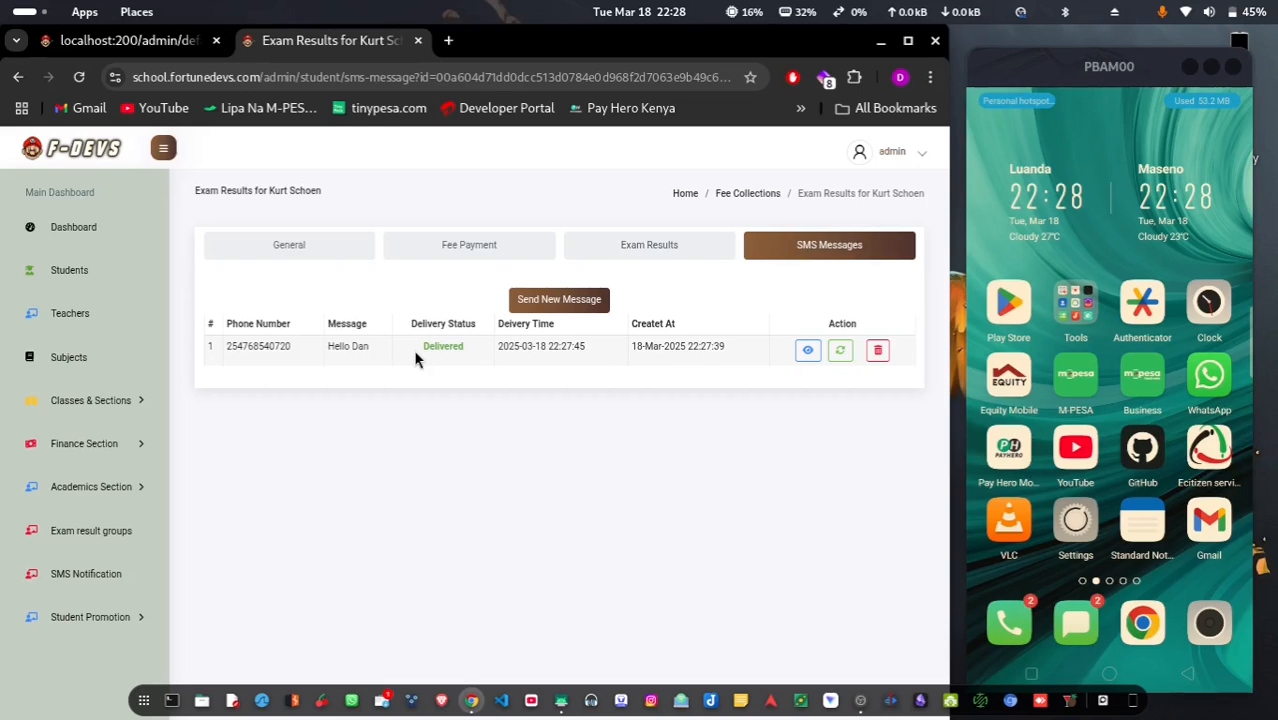
pyautogui.click(1086, 625)
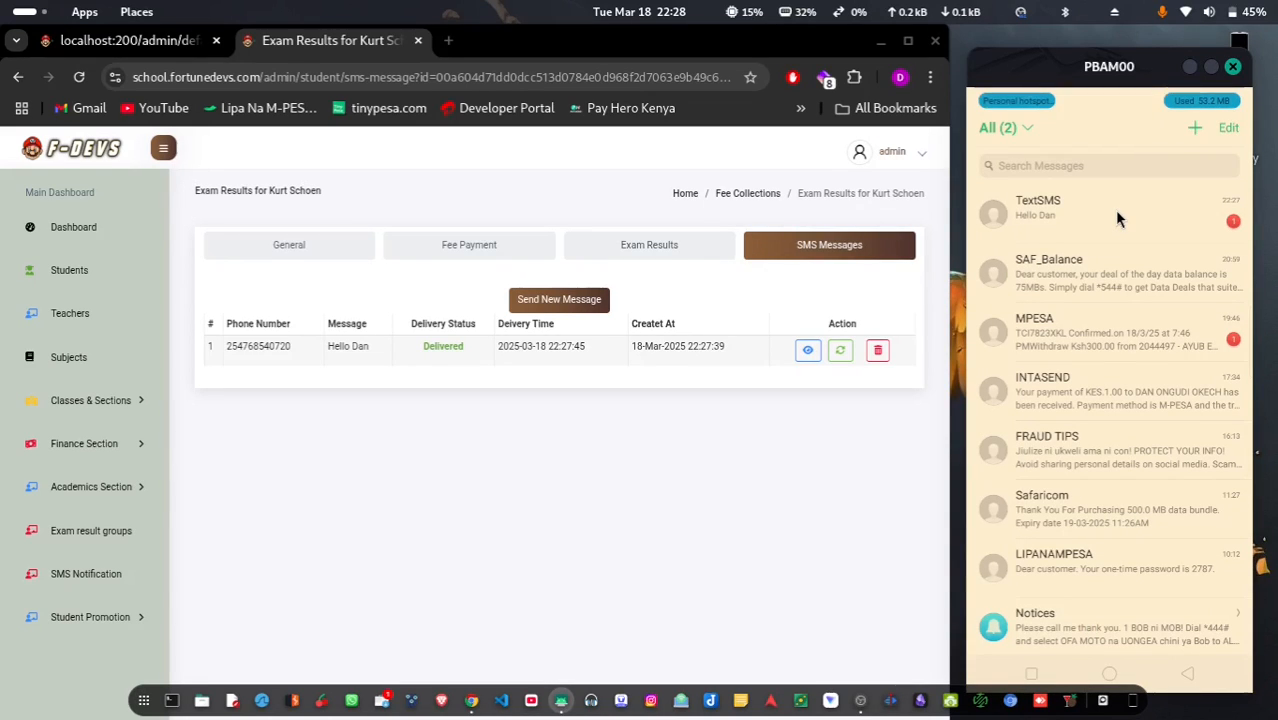
pyautogui.click(1117, 218)
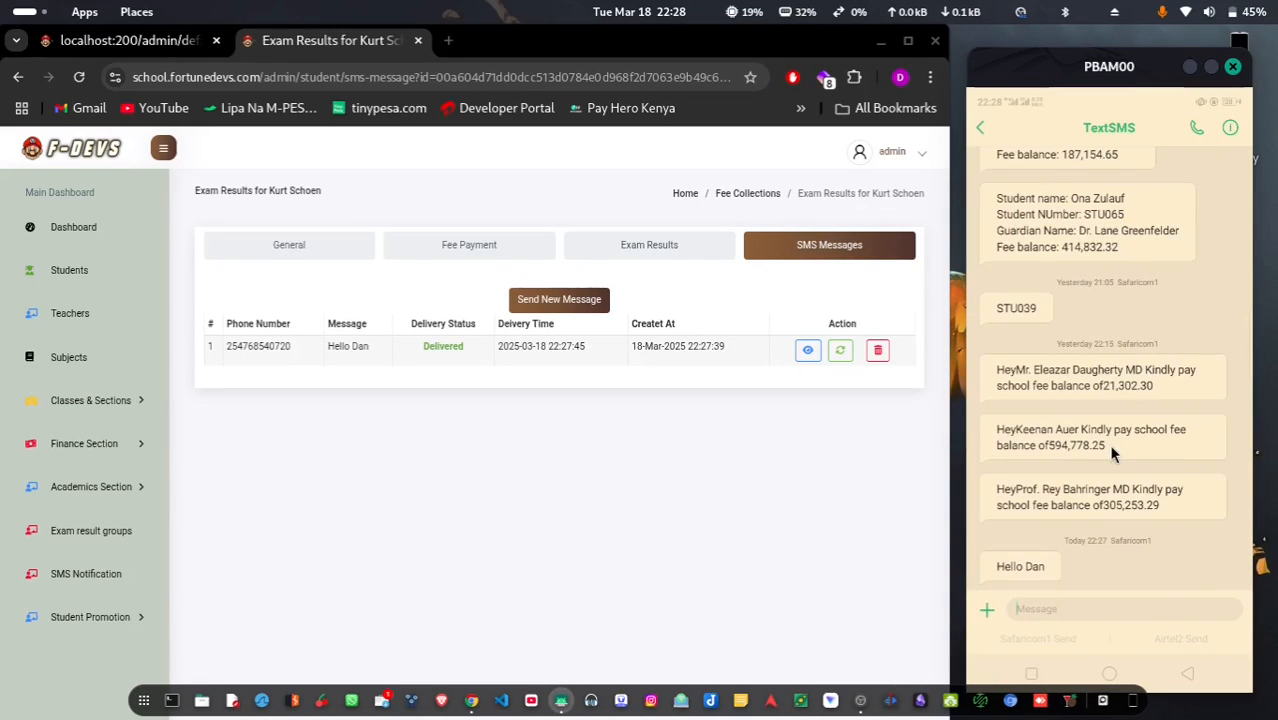
pyautogui.scroll(5, 1108, 444)
pyautogui.click(1109, 673)
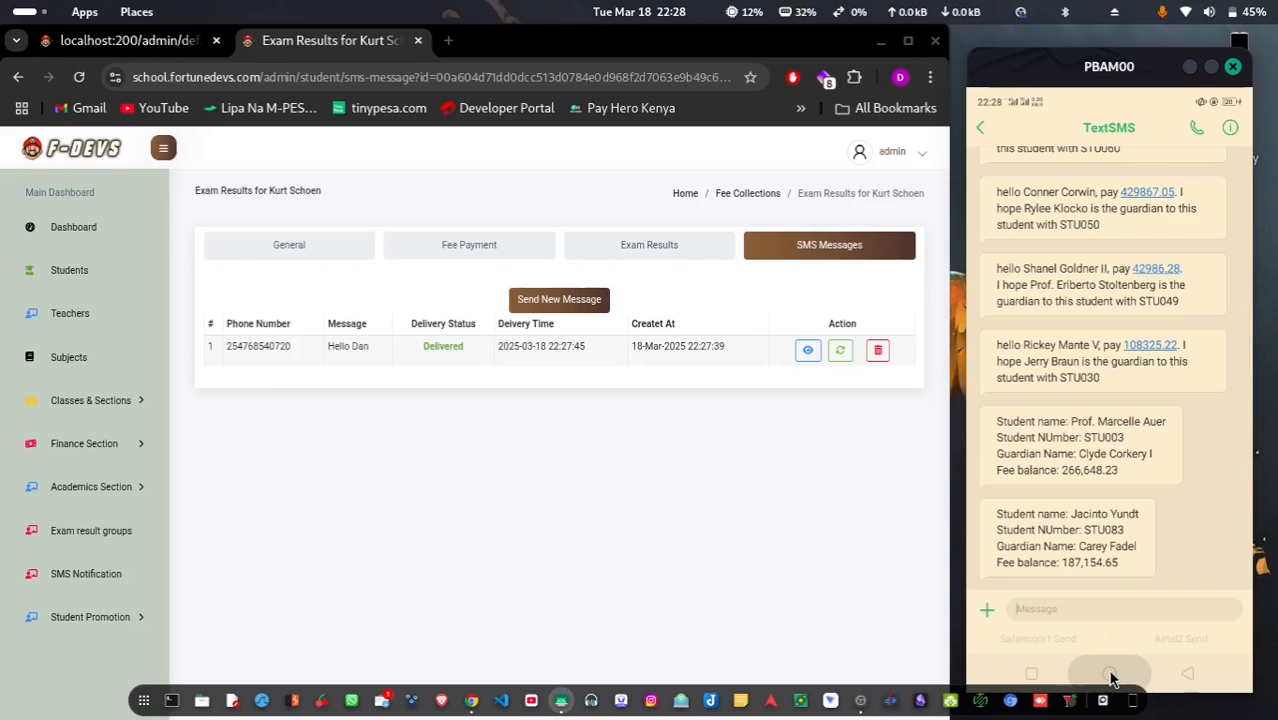
# Open the Teachers list and preview the new-teacher form with Active status, closing it unsaved
pyautogui.click(66, 317)
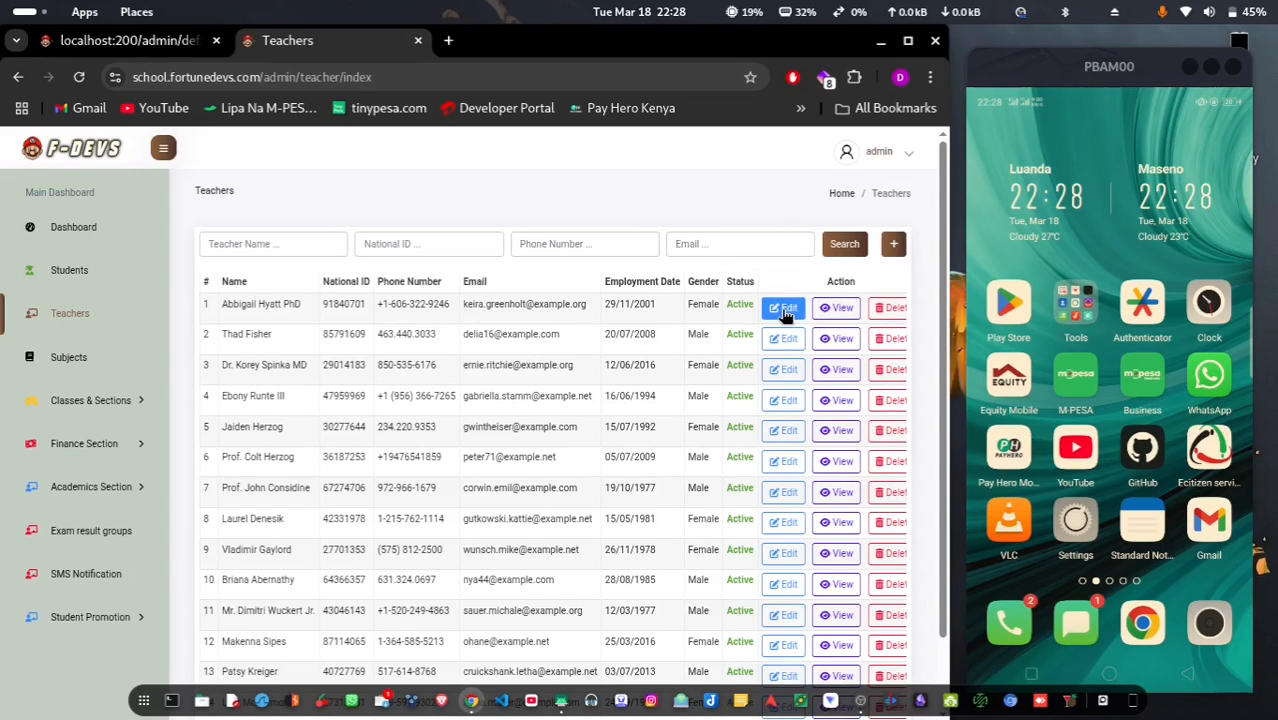
pyautogui.click(895, 245)
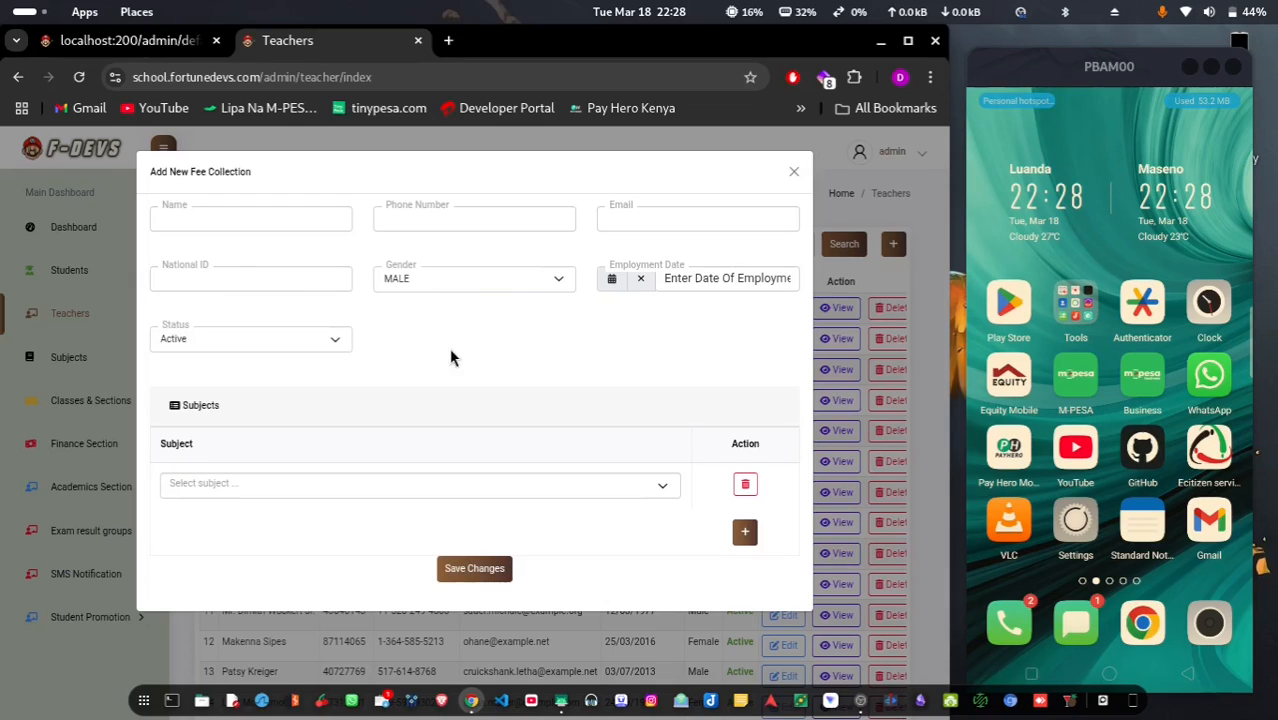
pyautogui.click(265, 340)
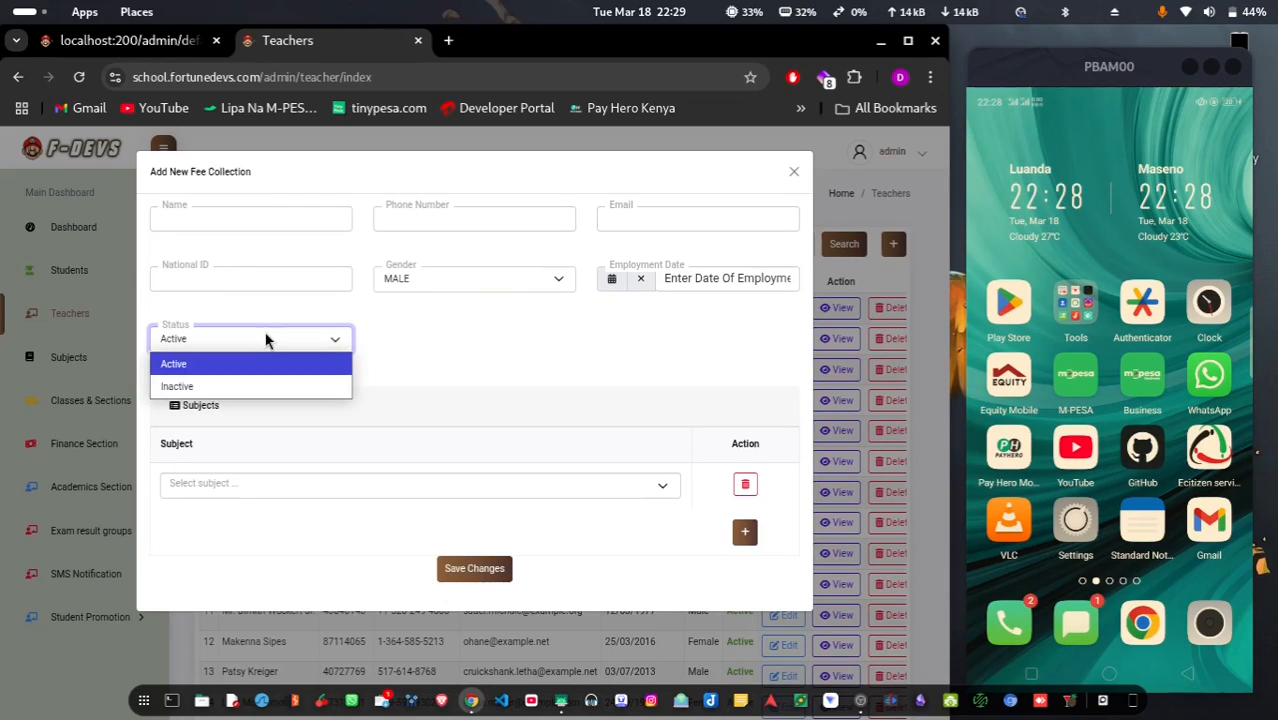
pyautogui.click(265, 340)
pyautogui.click(335, 537)
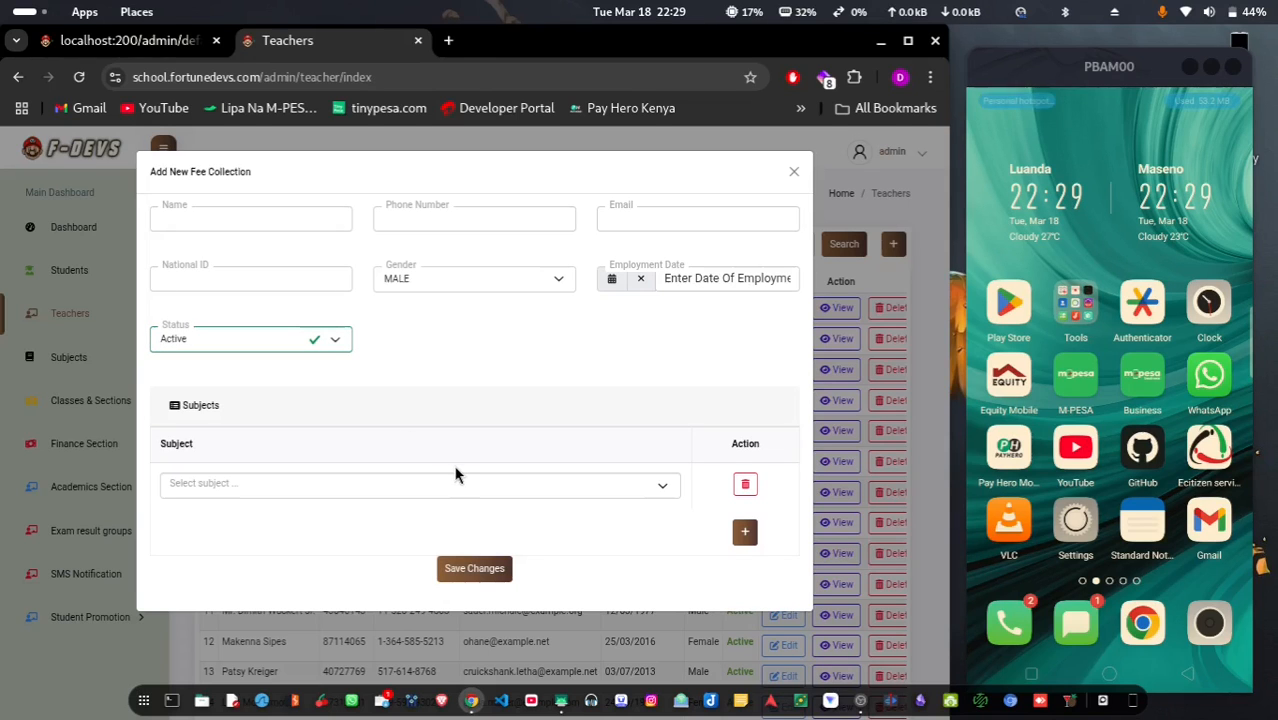
pyautogui.click(856, 428)
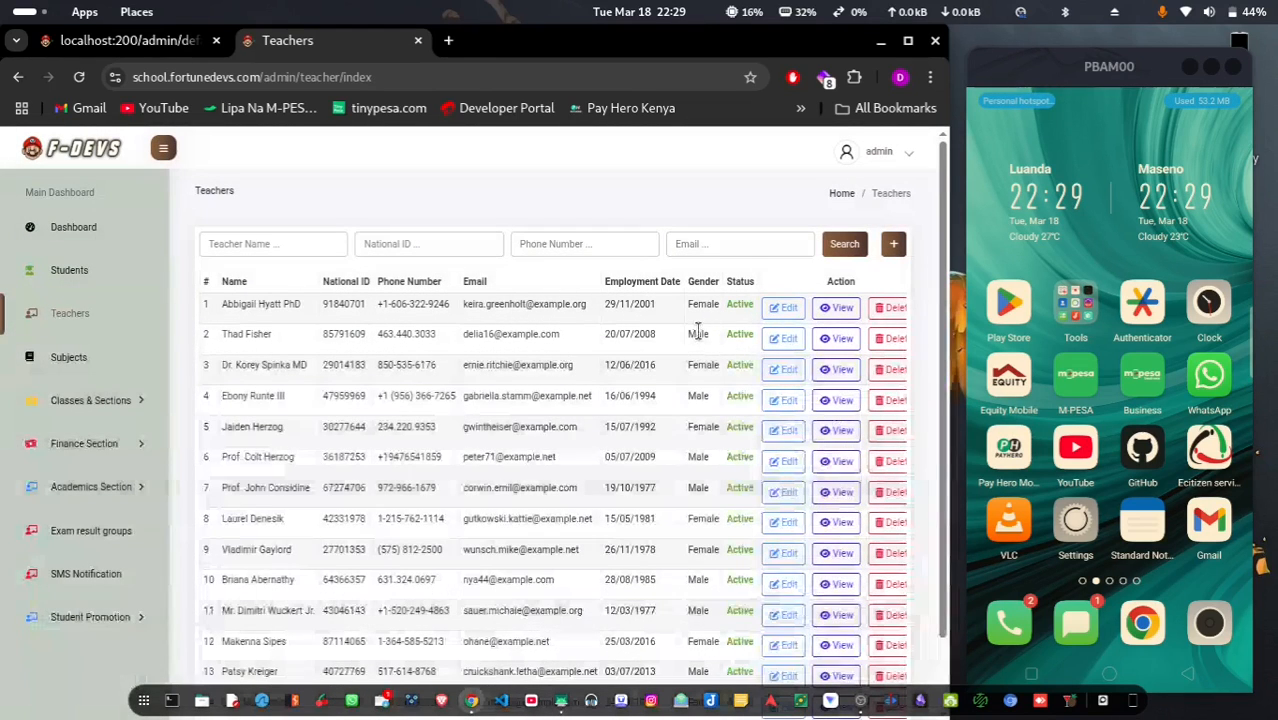
# Open the first teacher's edit form, remove Business Studies, and close the form
pyautogui.click(786, 310)
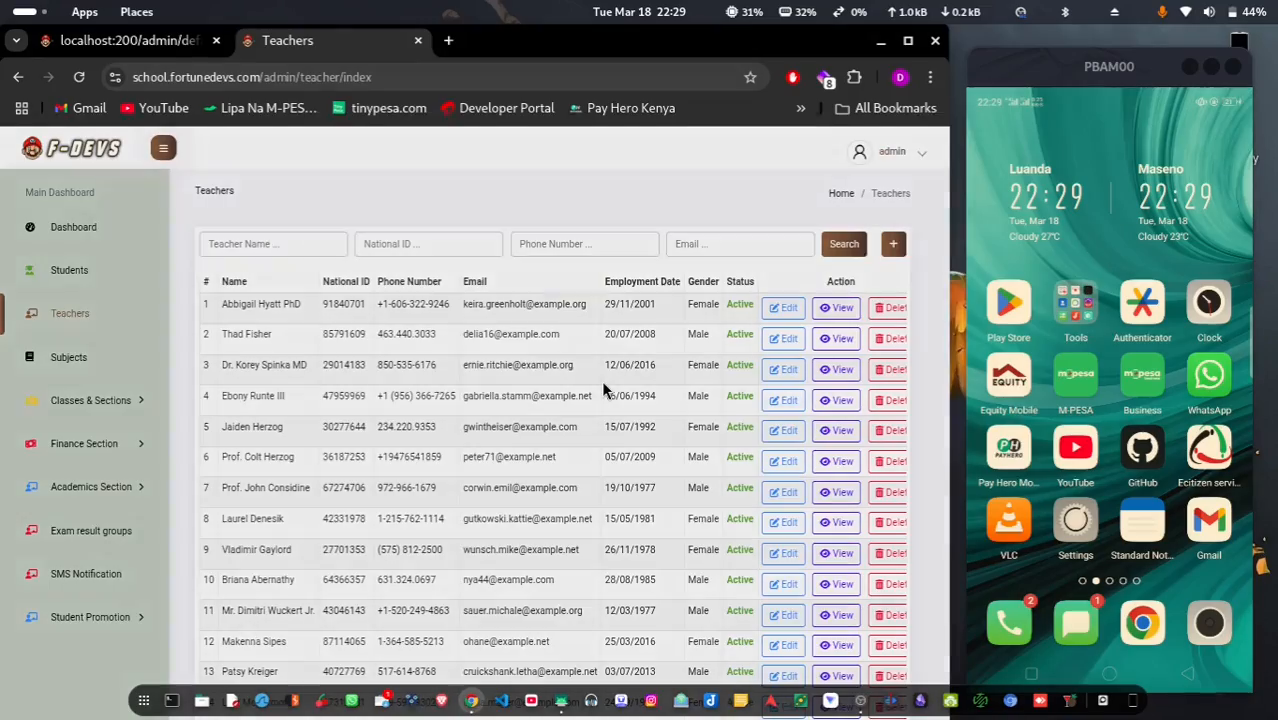
pyautogui.scroll(-10, 437, 404)
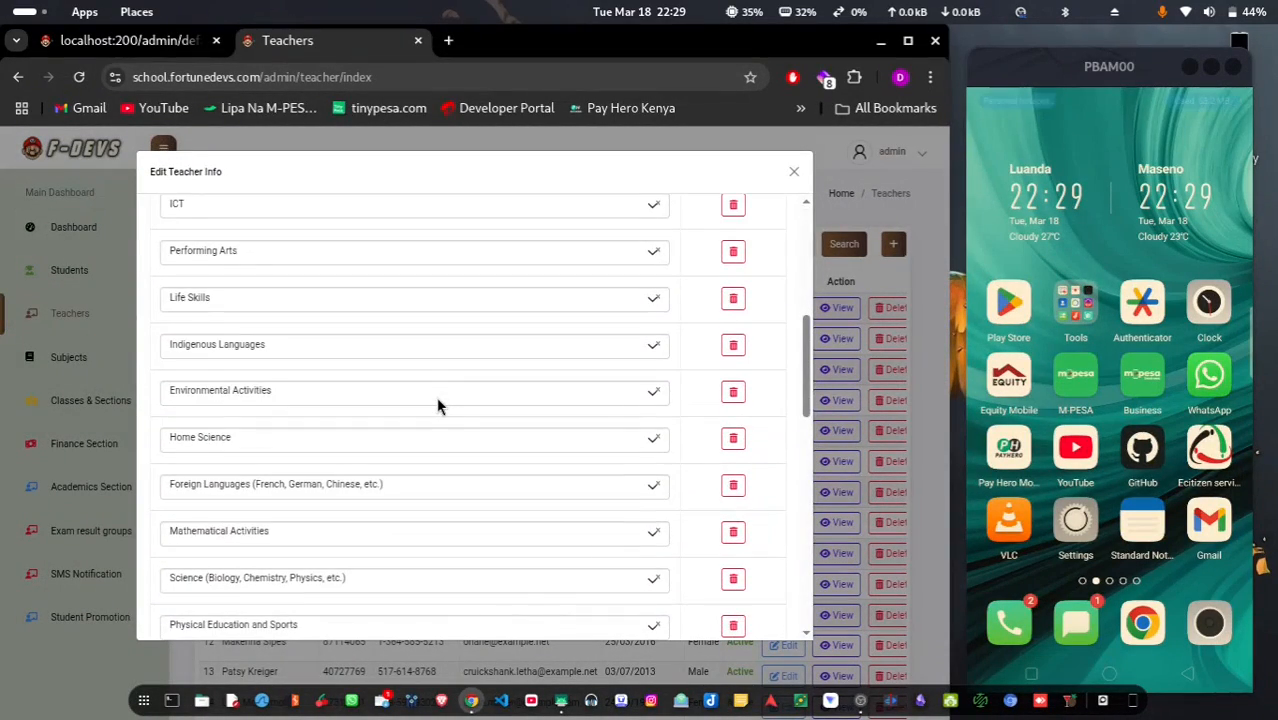
pyautogui.scroll(-3, 437, 404)
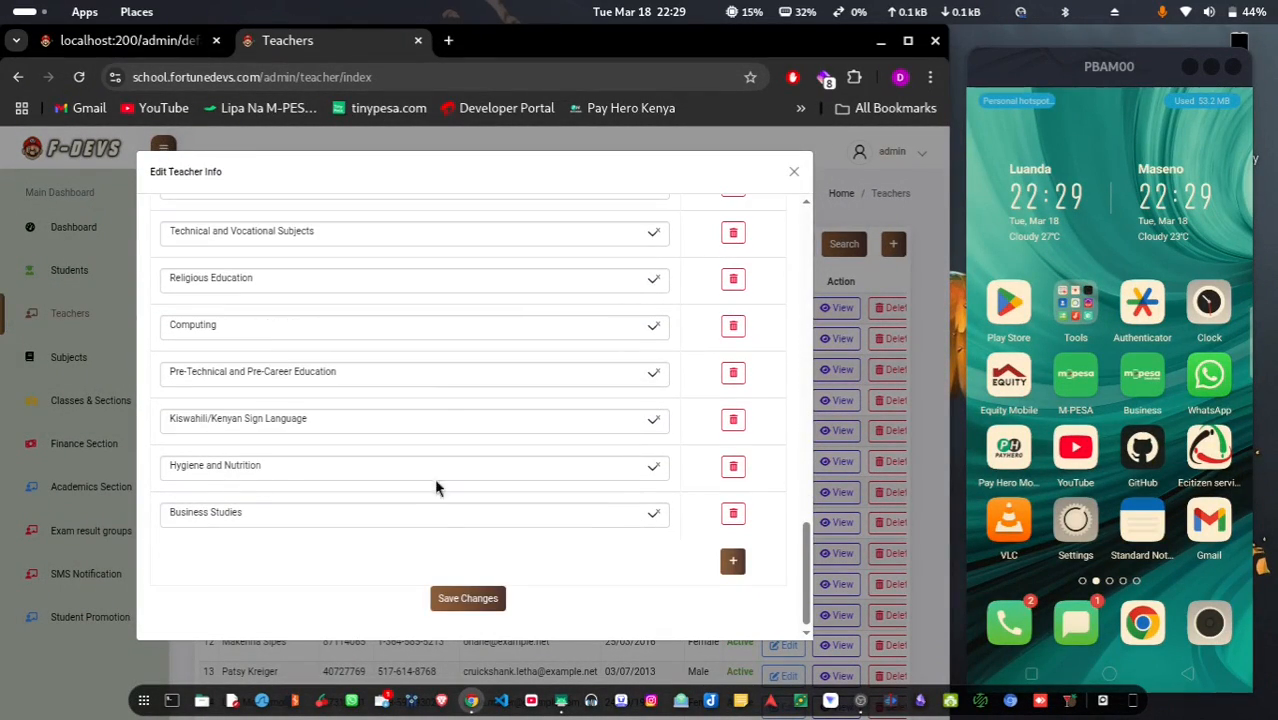
pyautogui.click(735, 511)
pyautogui.click(794, 171)
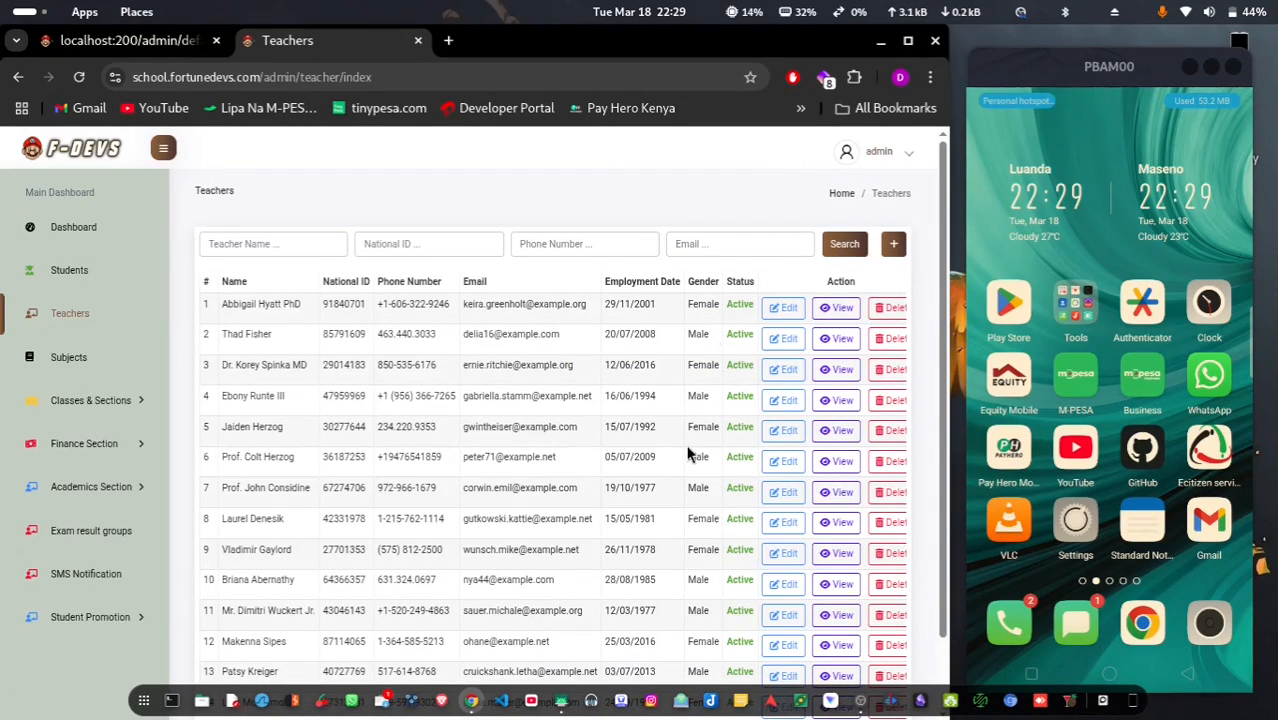
pyautogui.hscroll(1, 690, 455)
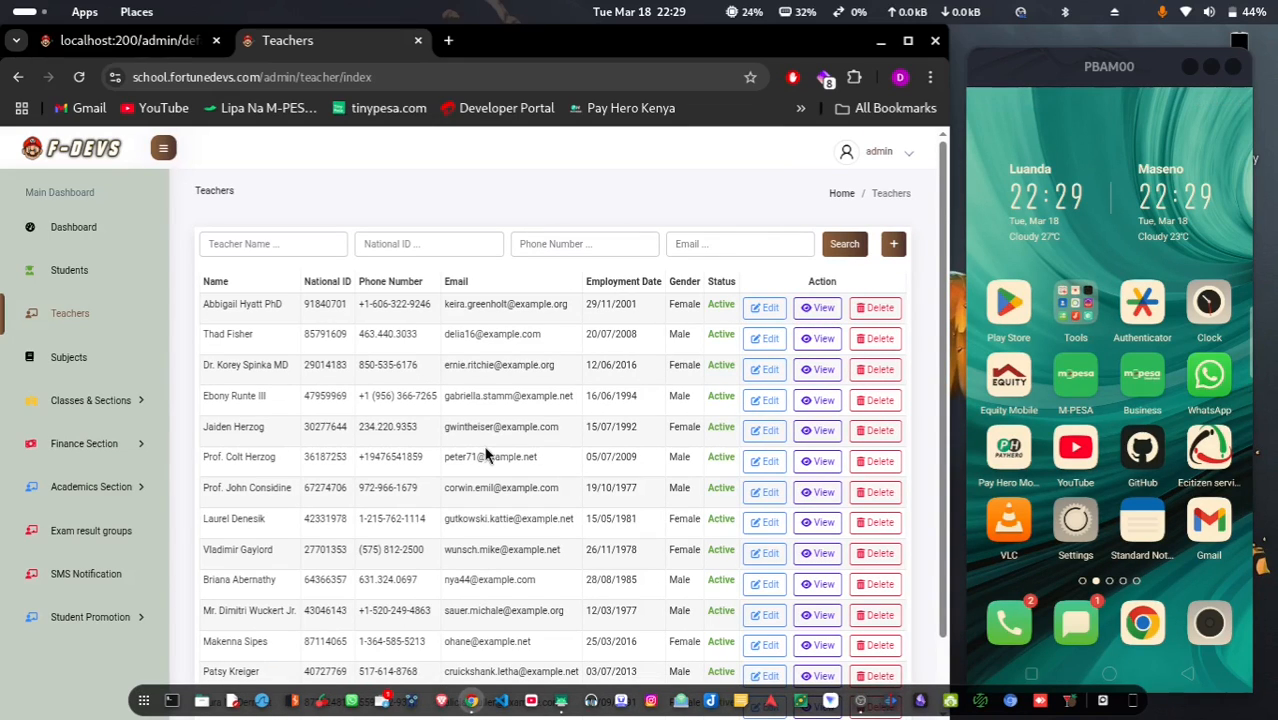
# Show page 2 of the Subjects list
pyautogui.click(52, 372)
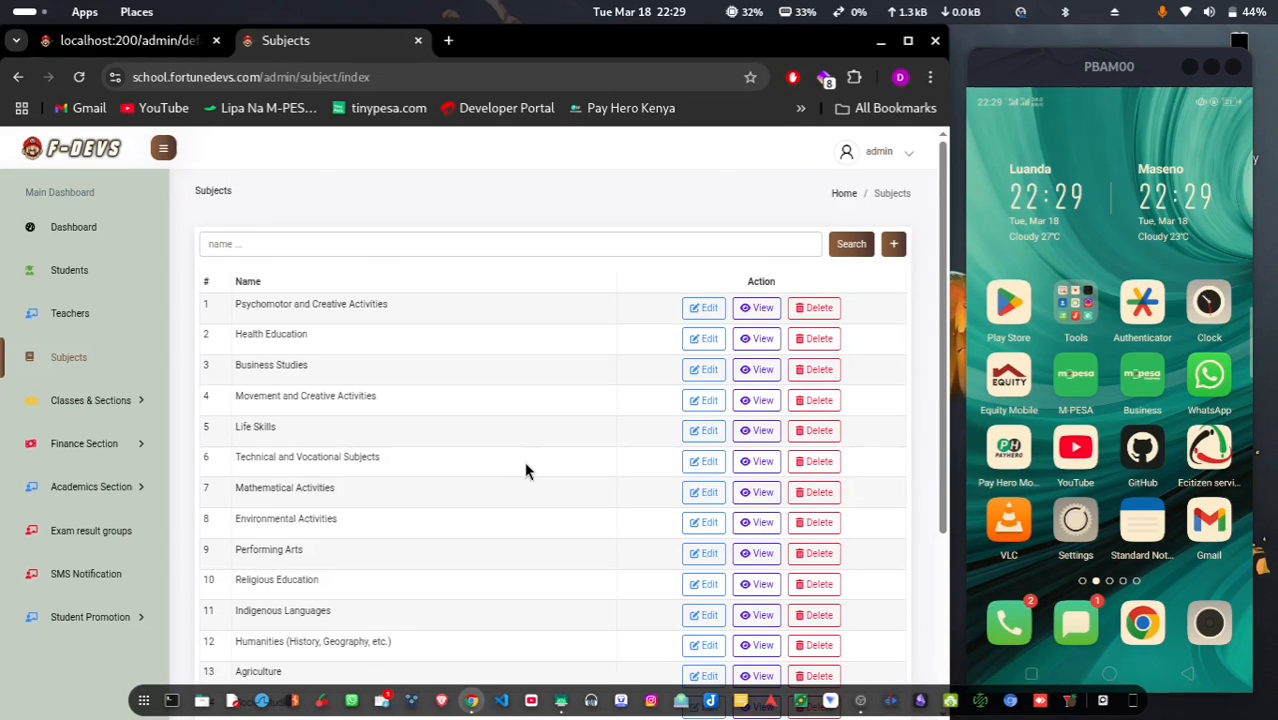
pyautogui.scroll(-3, 525, 467)
pyautogui.scroll(3, 525, 467)
pyautogui.scroll(-3, 524, 471)
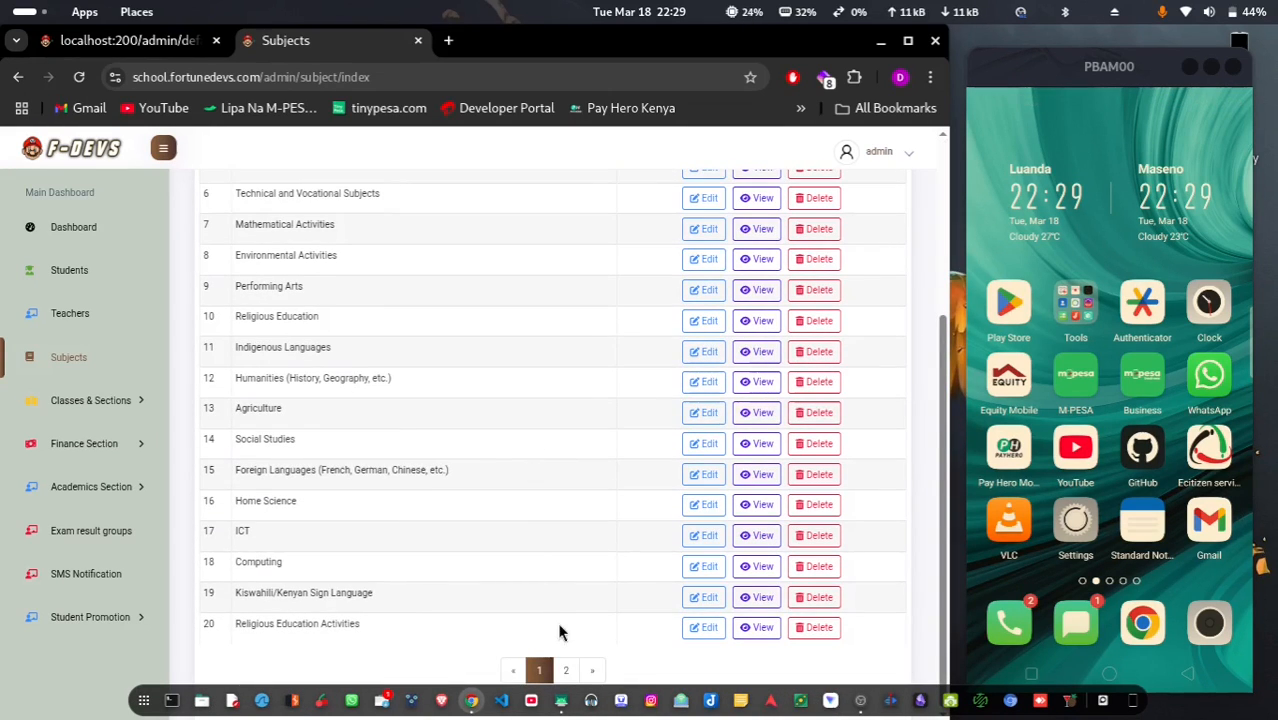
pyautogui.click(572, 670)
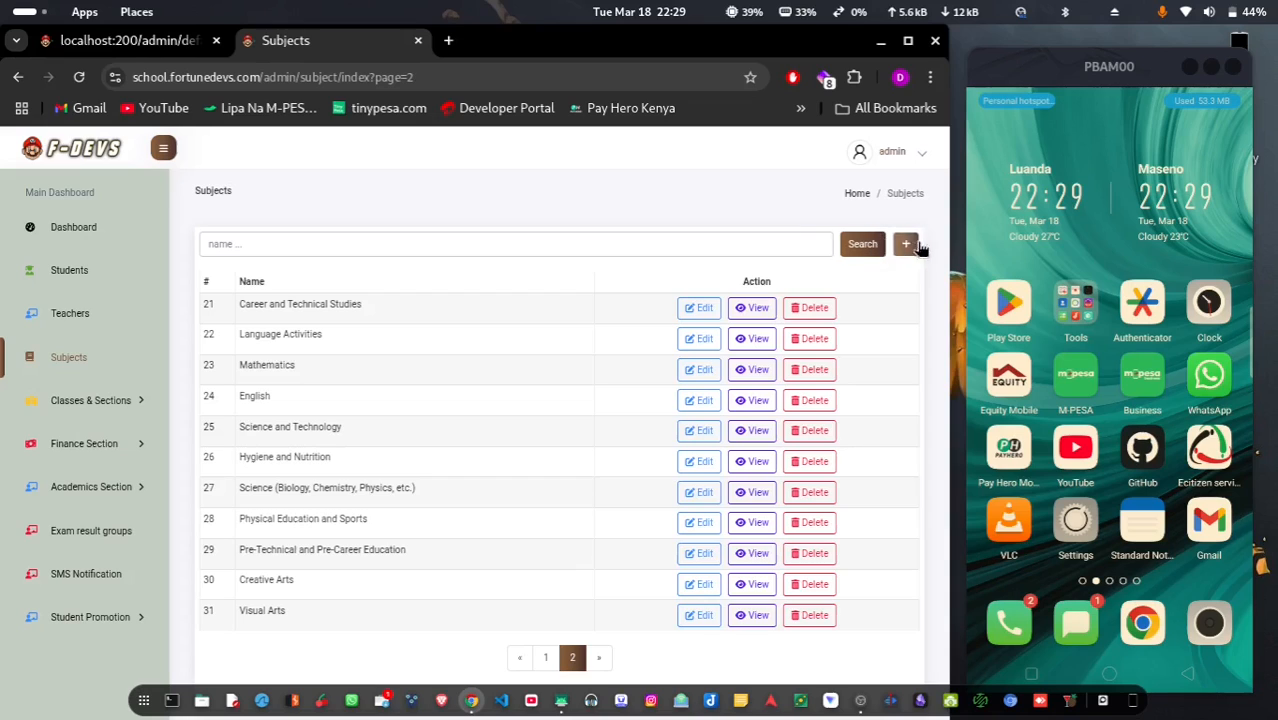
# Preview the new-subject and Career and Technical Studies edit forms, then expand Classes & Sections
pyautogui.click(907, 246)
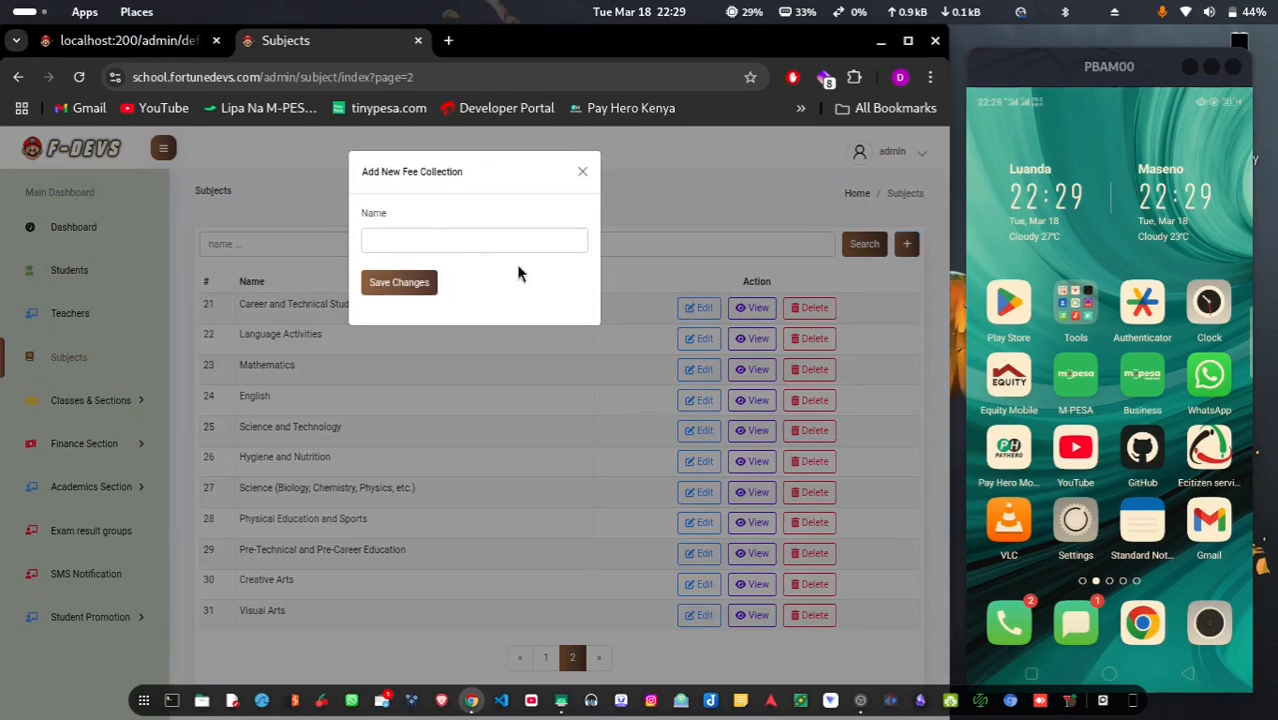
pyautogui.click(475, 404)
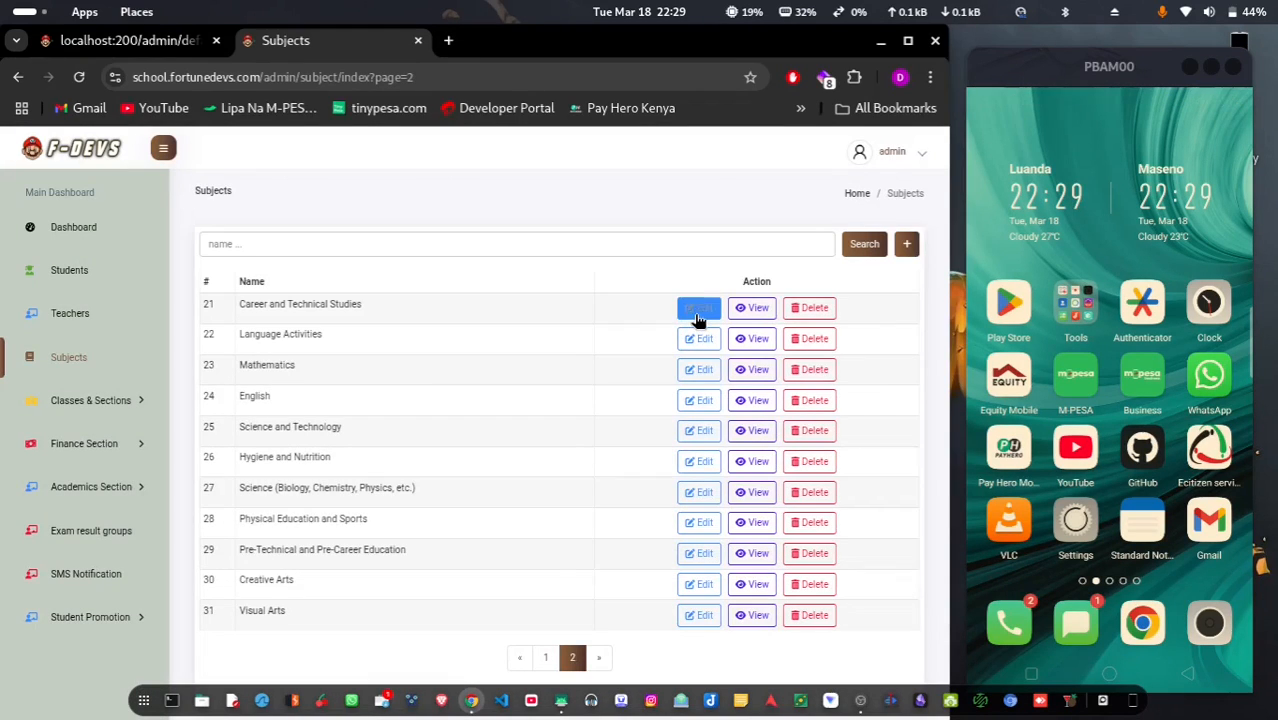
pyautogui.click(697, 309)
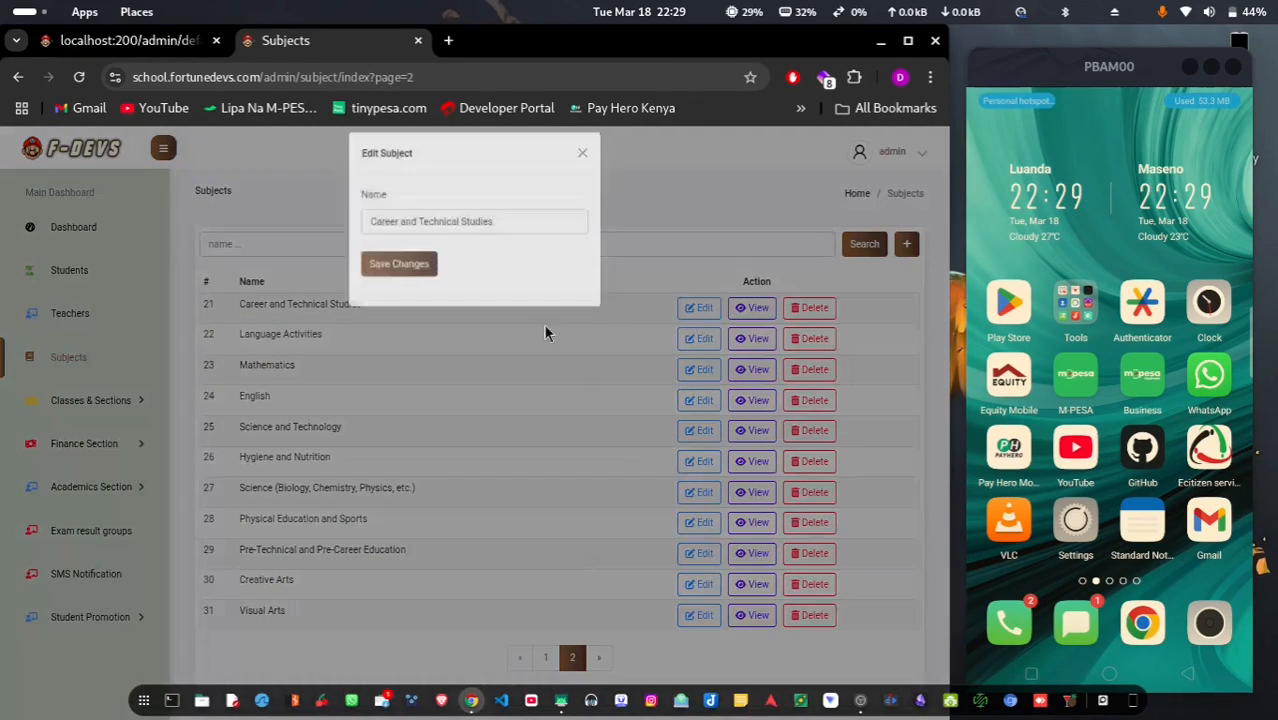
pyautogui.click(339, 407)
pyautogui.click(84, 405)
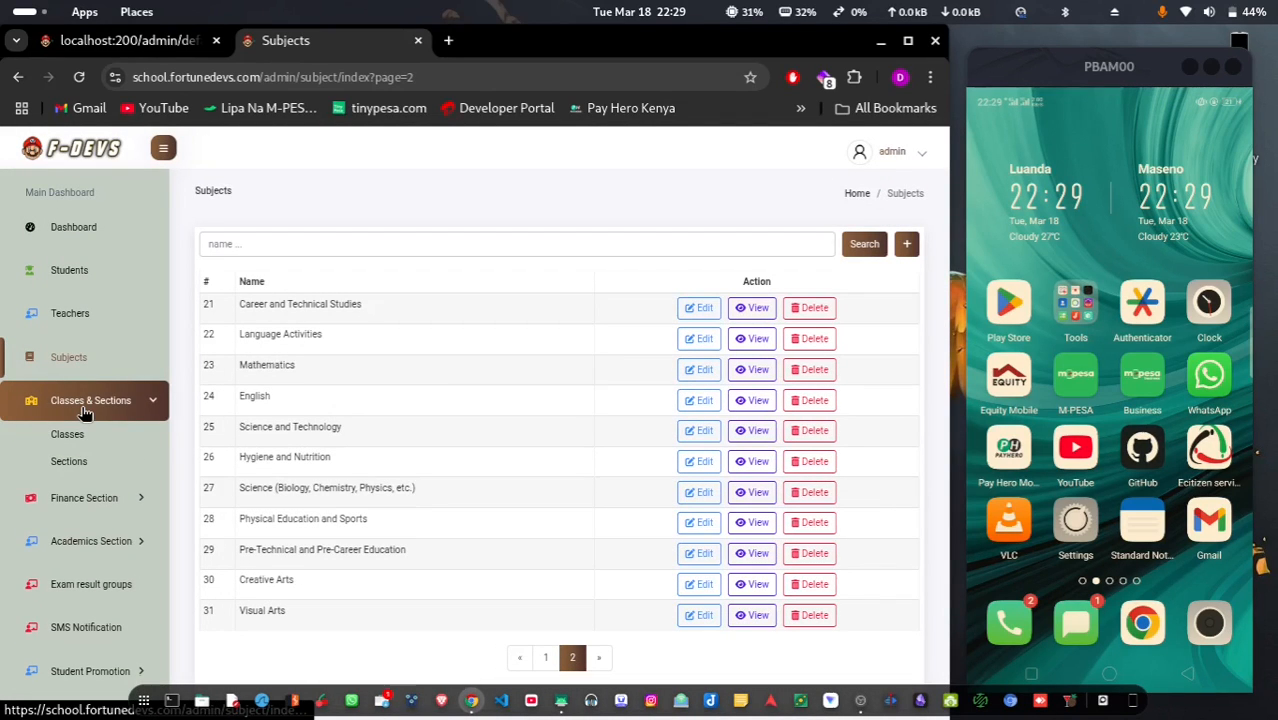
# View the Classes list, then the Sections list (BLUE, GREEN, RED, BROWN, YELLOW), and expand Finance Section
pyautogui.click(111, 446)
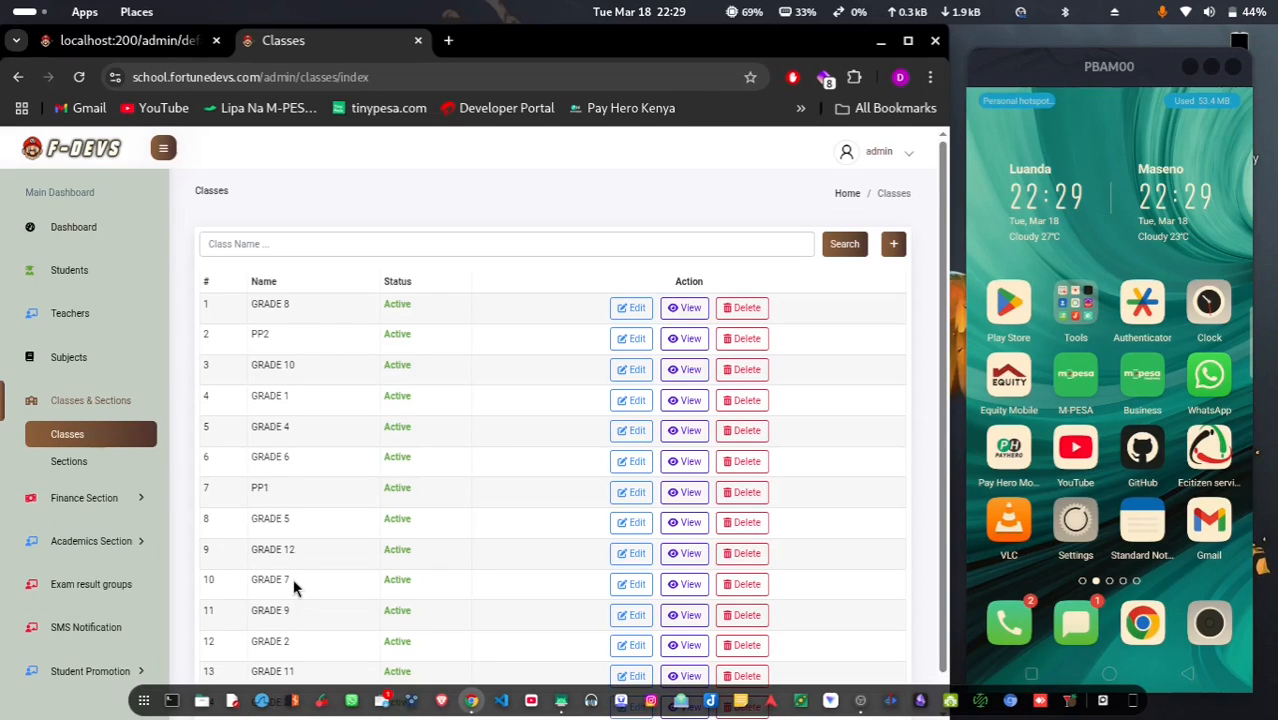
pyautogui.scroll(-1, 293, 588)
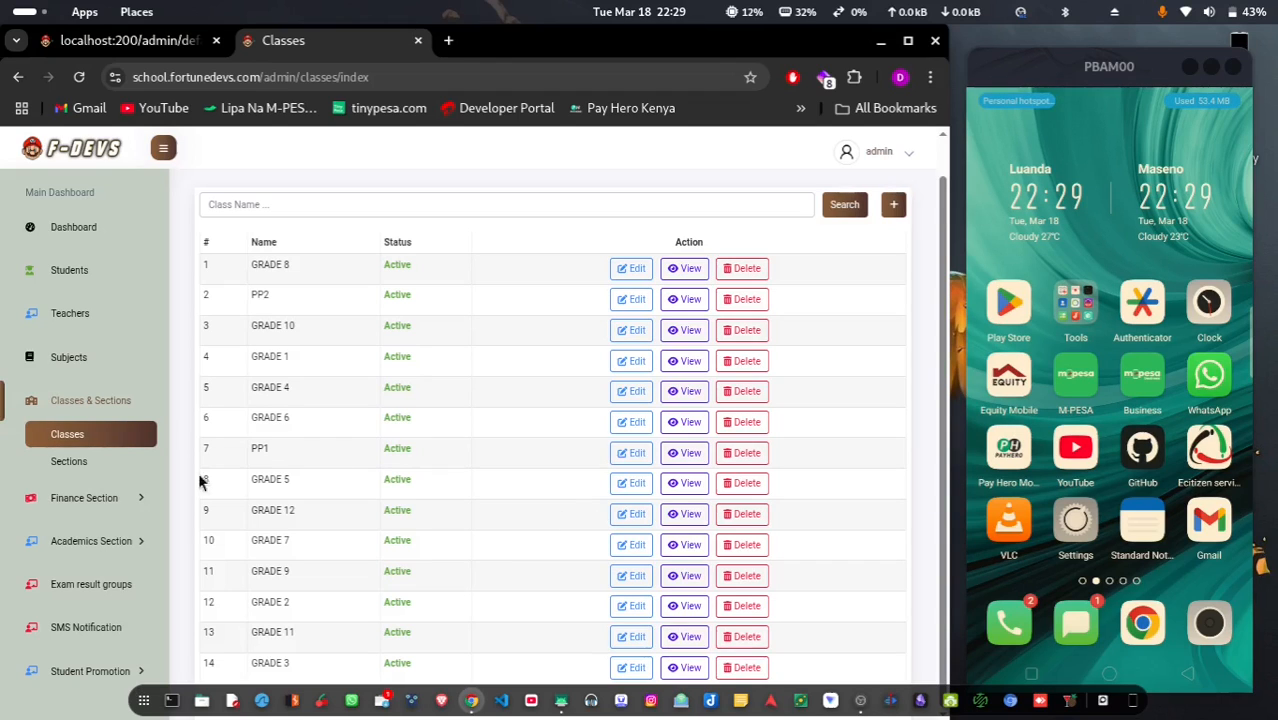
pyautogui.click(68, 459)
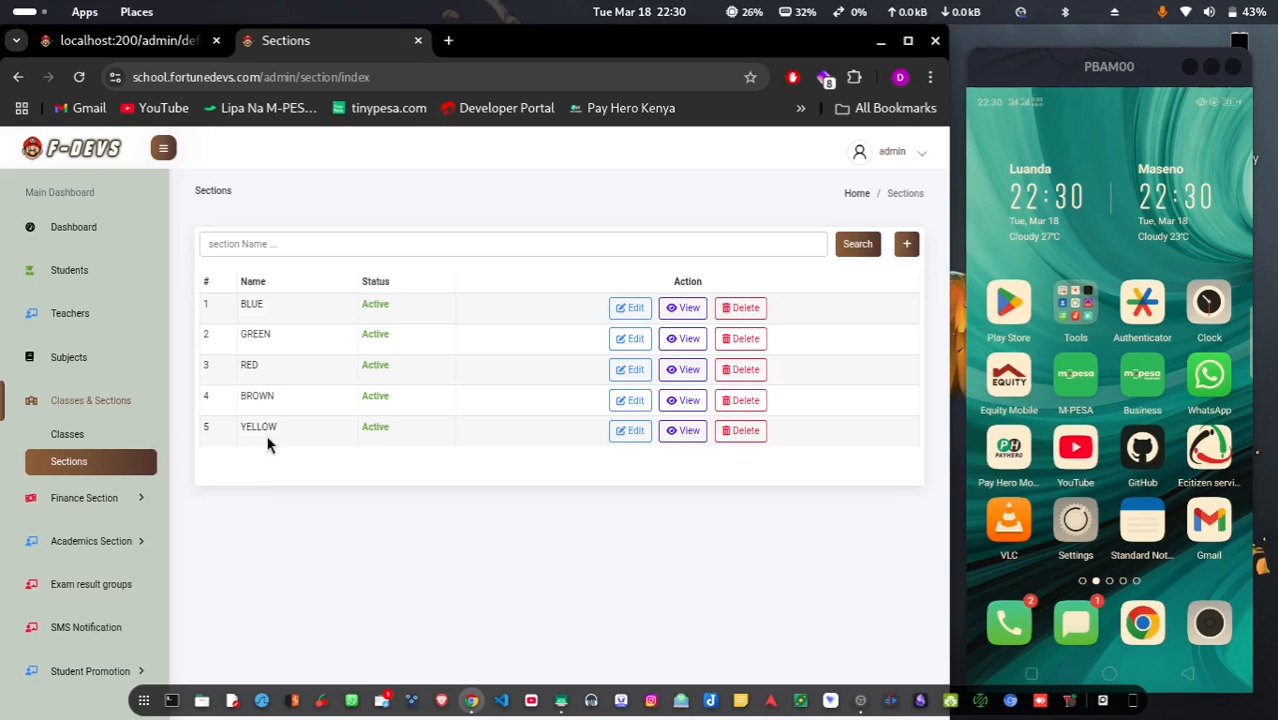
pyautogui.click(88, 498)
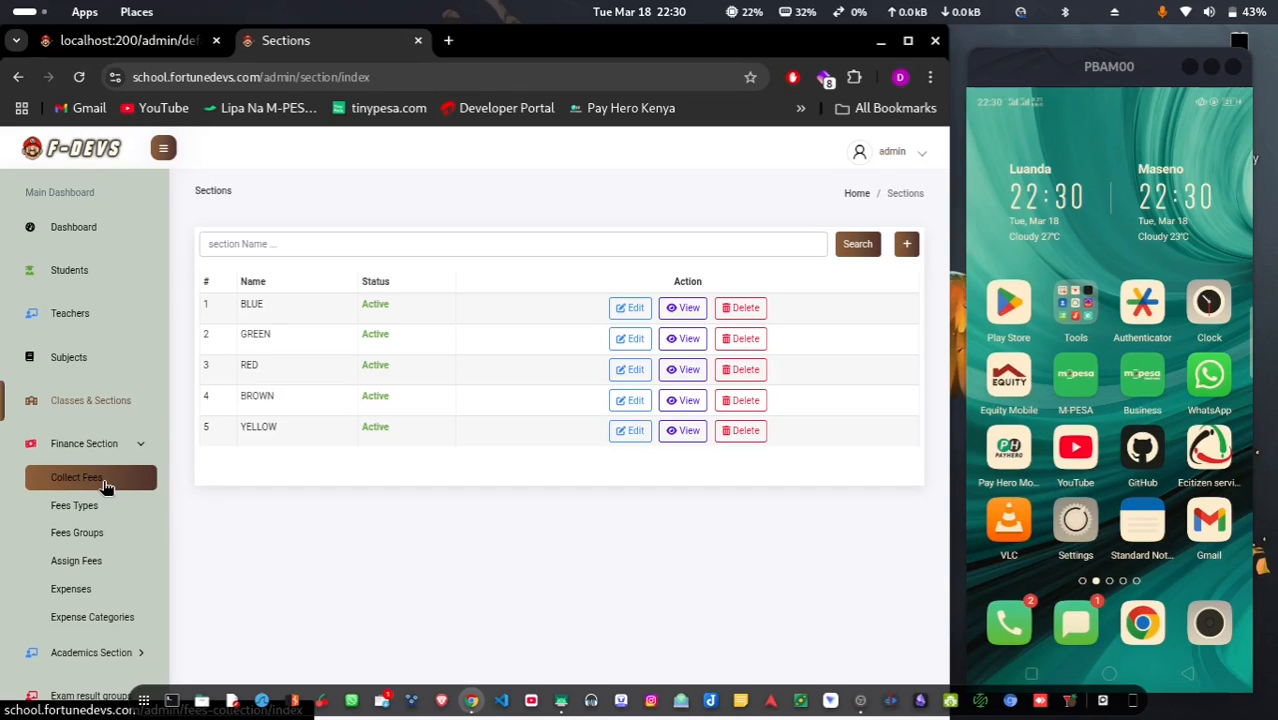
# Filter Collect Fees to GRADE 8 and open the first student's fee record (balance 292,886.62)
pyautogui.click(106, 480)
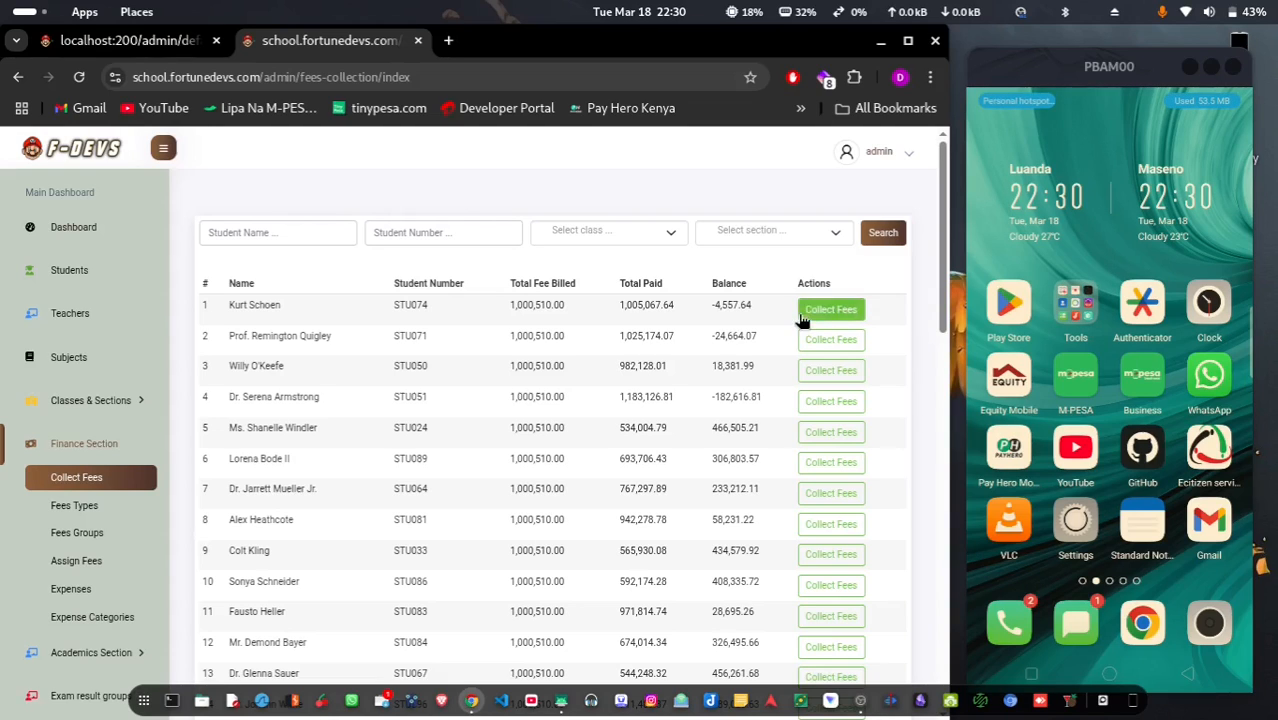
pyautogui.click(308, 229)
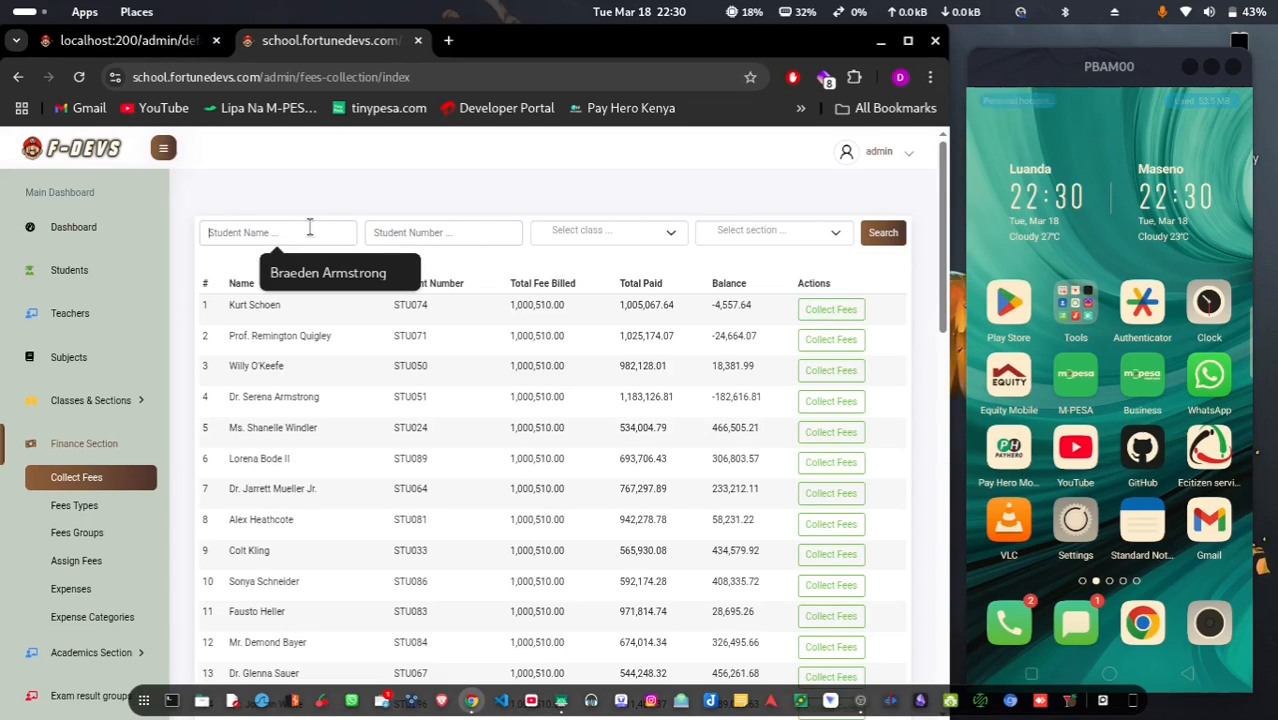
pyautogui.click(441, 228)
pyautogui.click(622, 234)
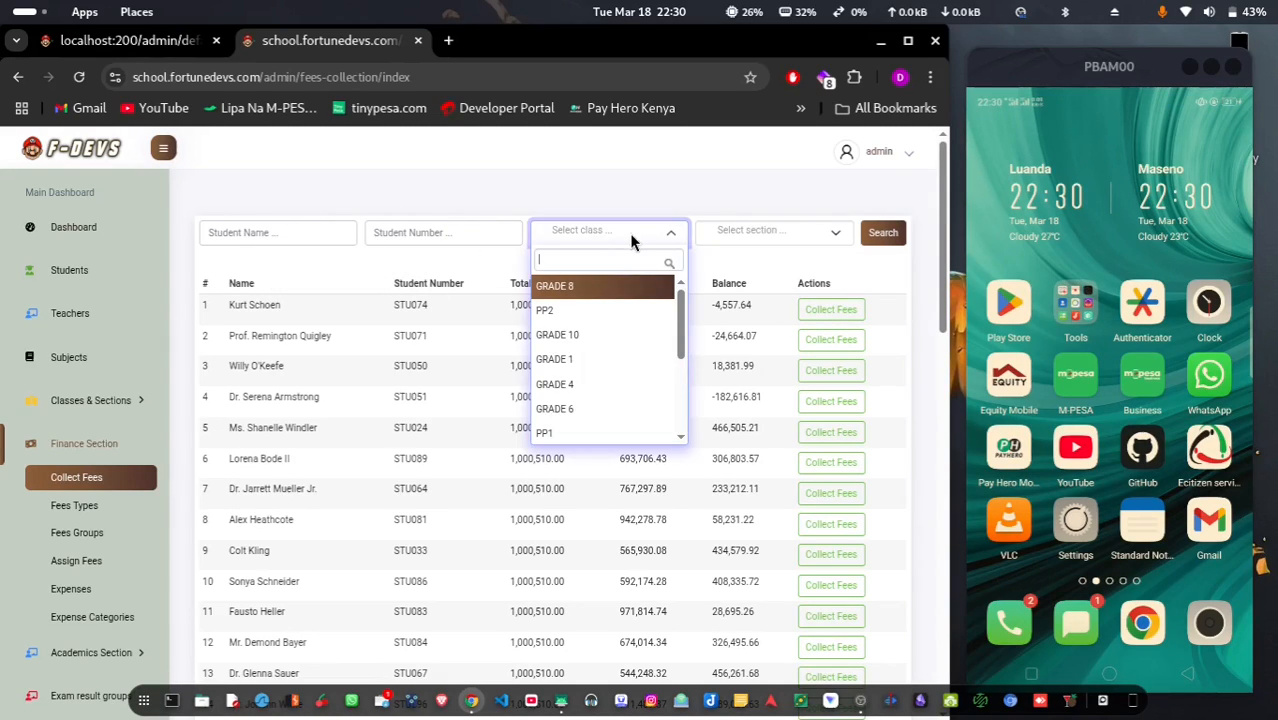
pyautogui.click(794, 236)
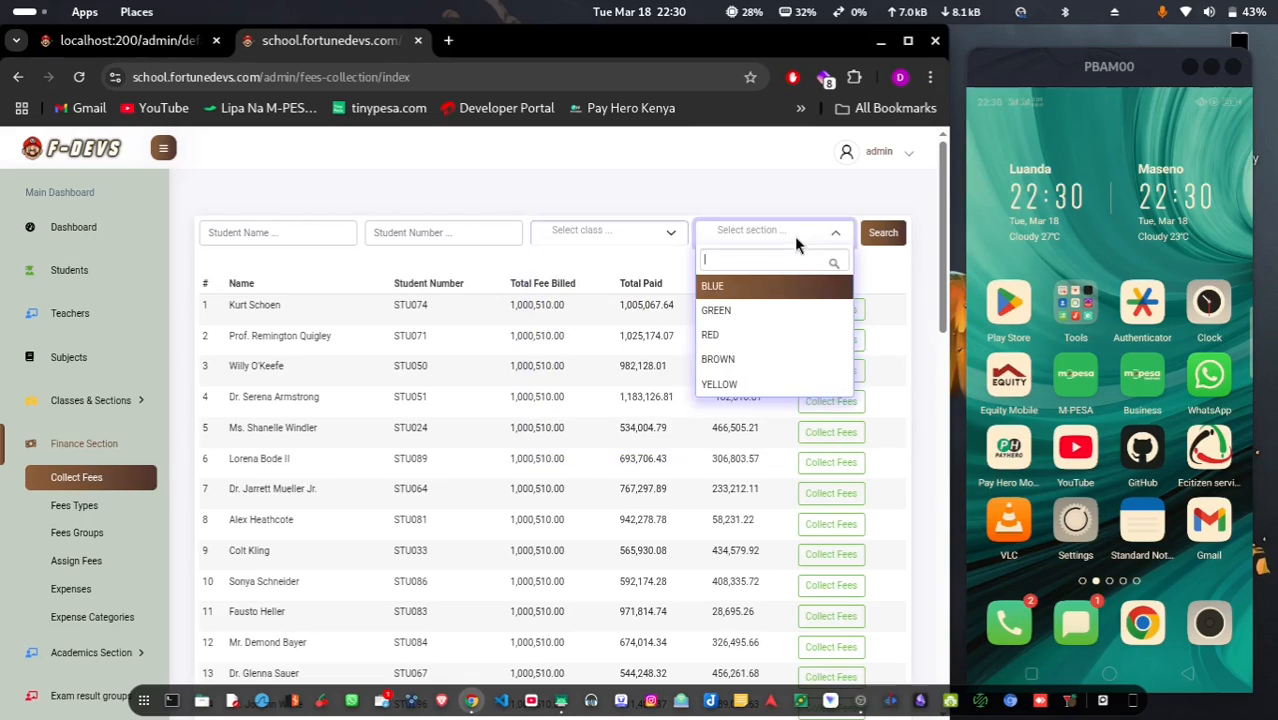
pyautogui.click(576, 389)
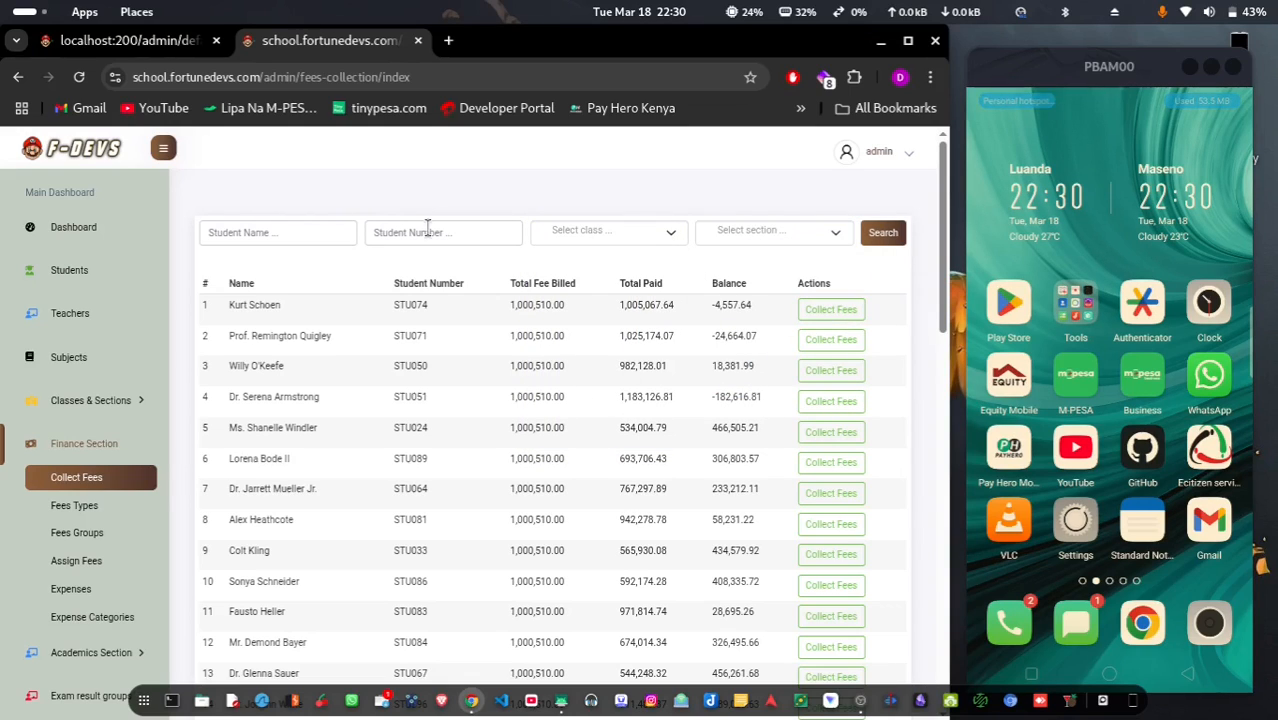
pyautogui.click(608, 236)
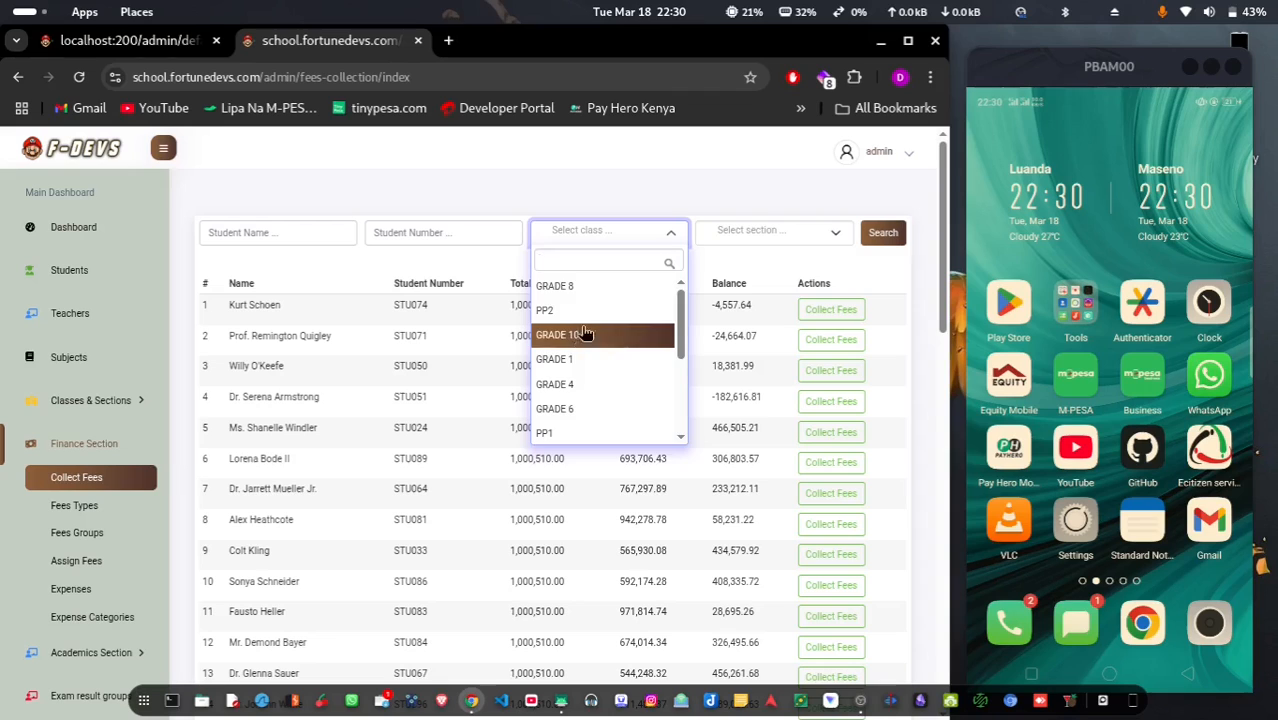
pyautogui.click(590, 291)
pyautogui.click(885, 234)
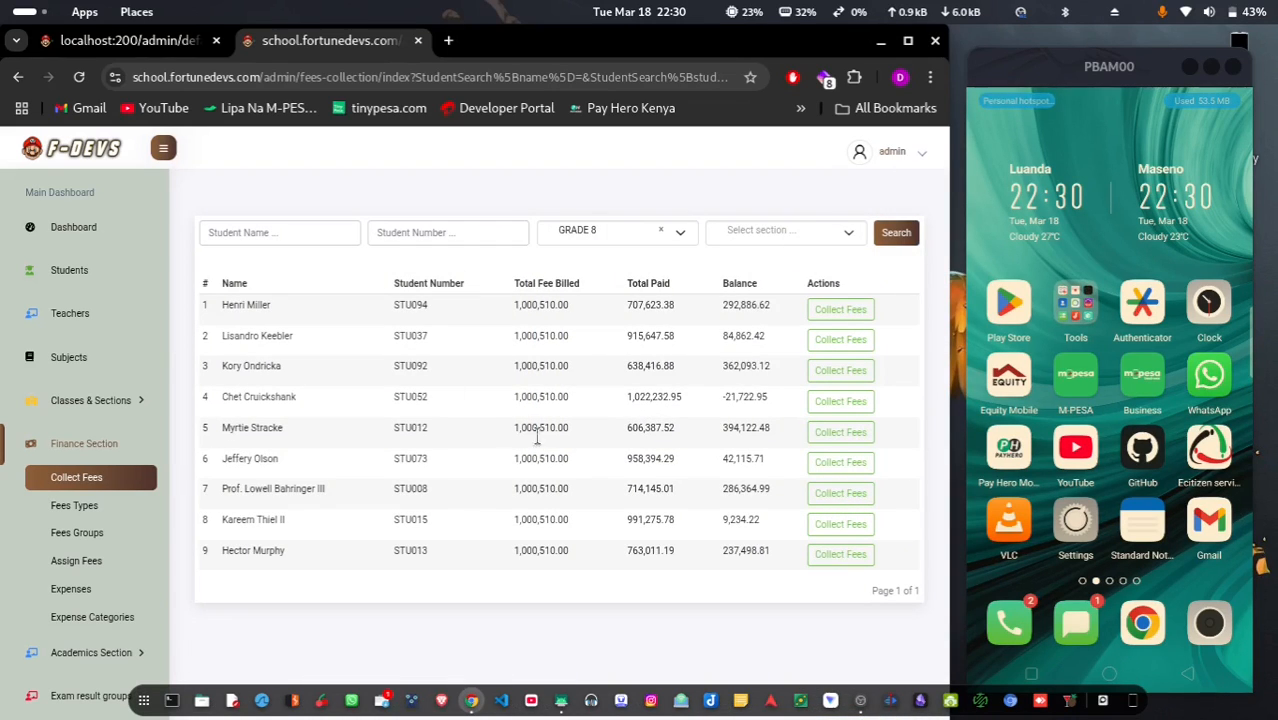
pyautogui.click(851, 316)
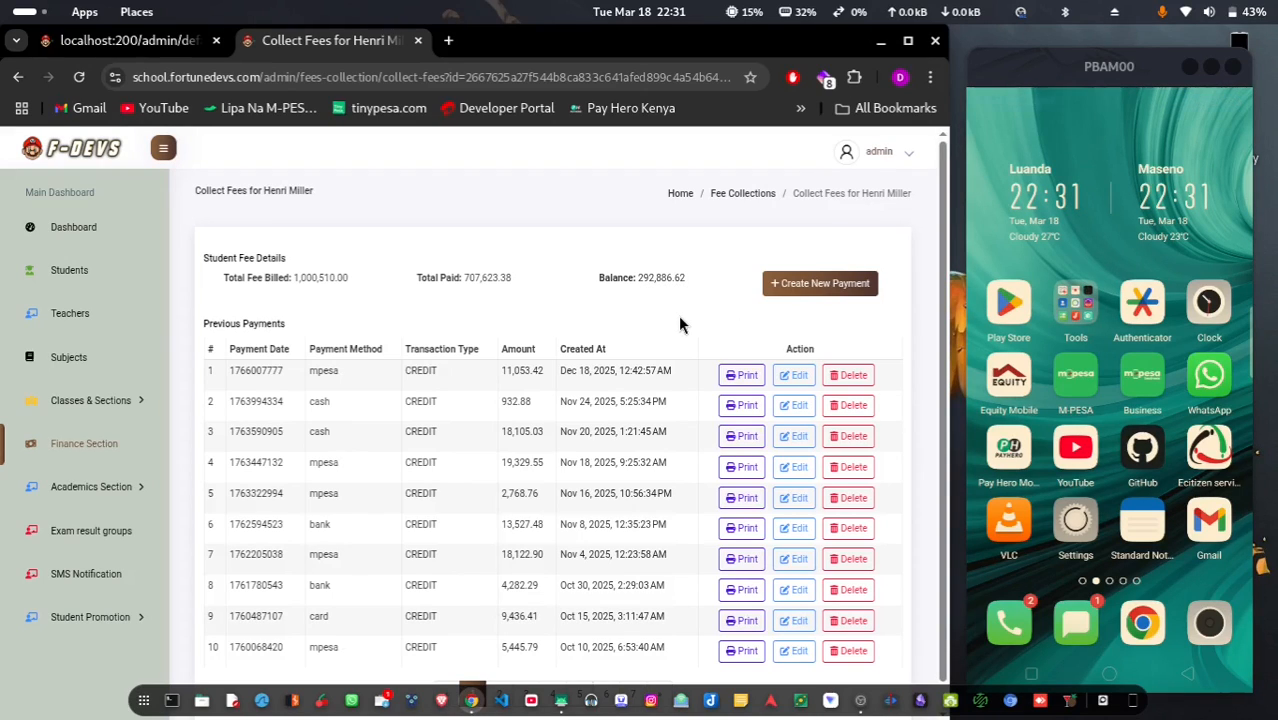
# Record two fee payments for the student: 5000 and 200000
pyautogui.click(812, 288)
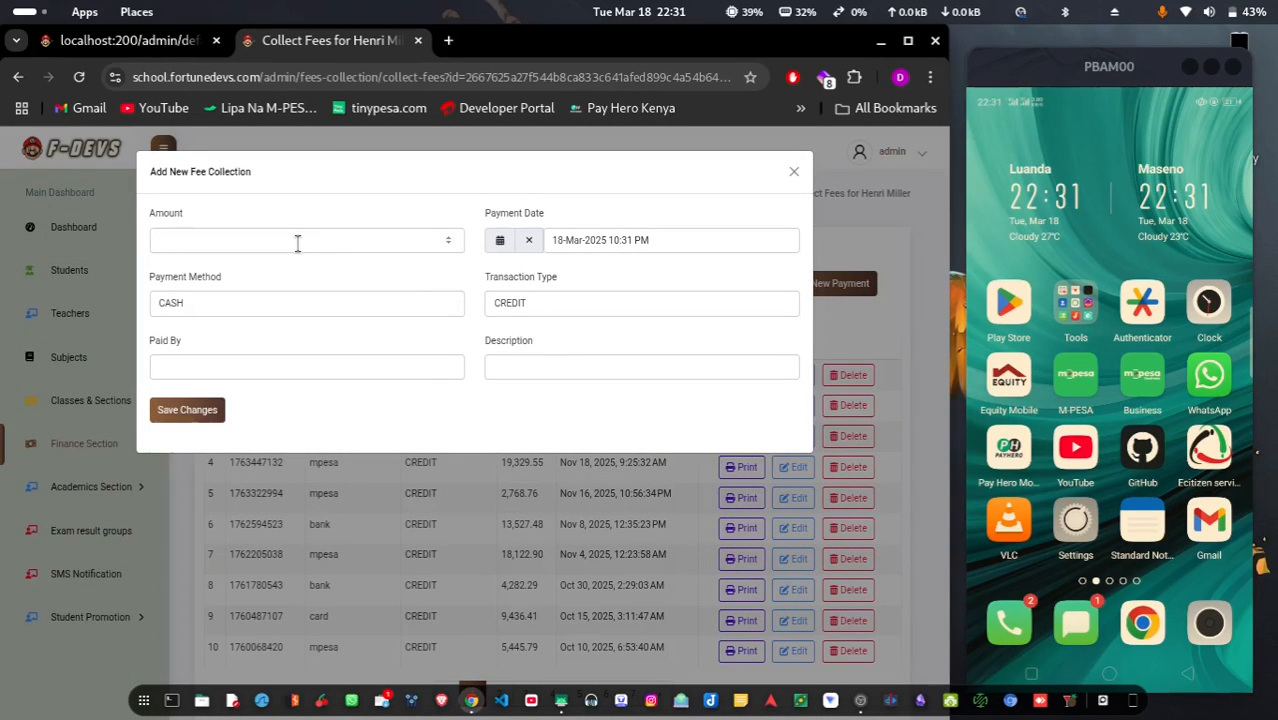
pyautogui.click(297, 243)
pyautogui.write('5000')
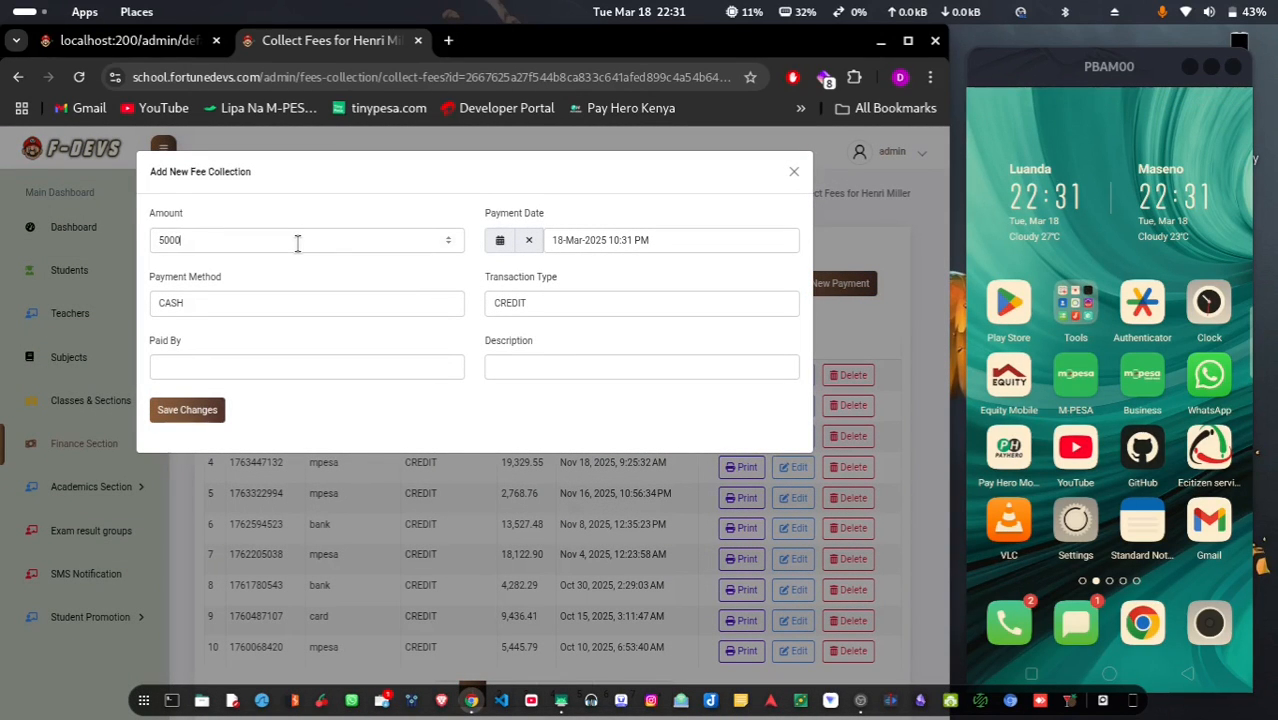
pyautogui.click(187, 411)
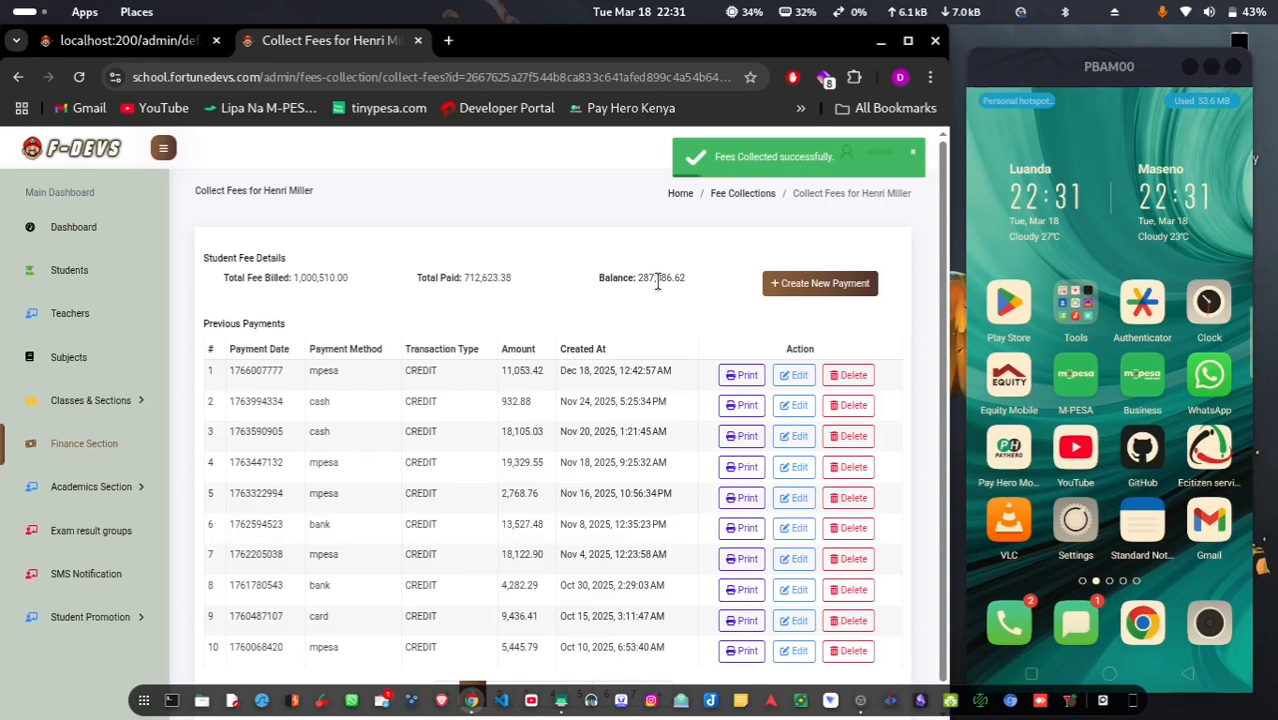
pyautogui.click(801, 289)
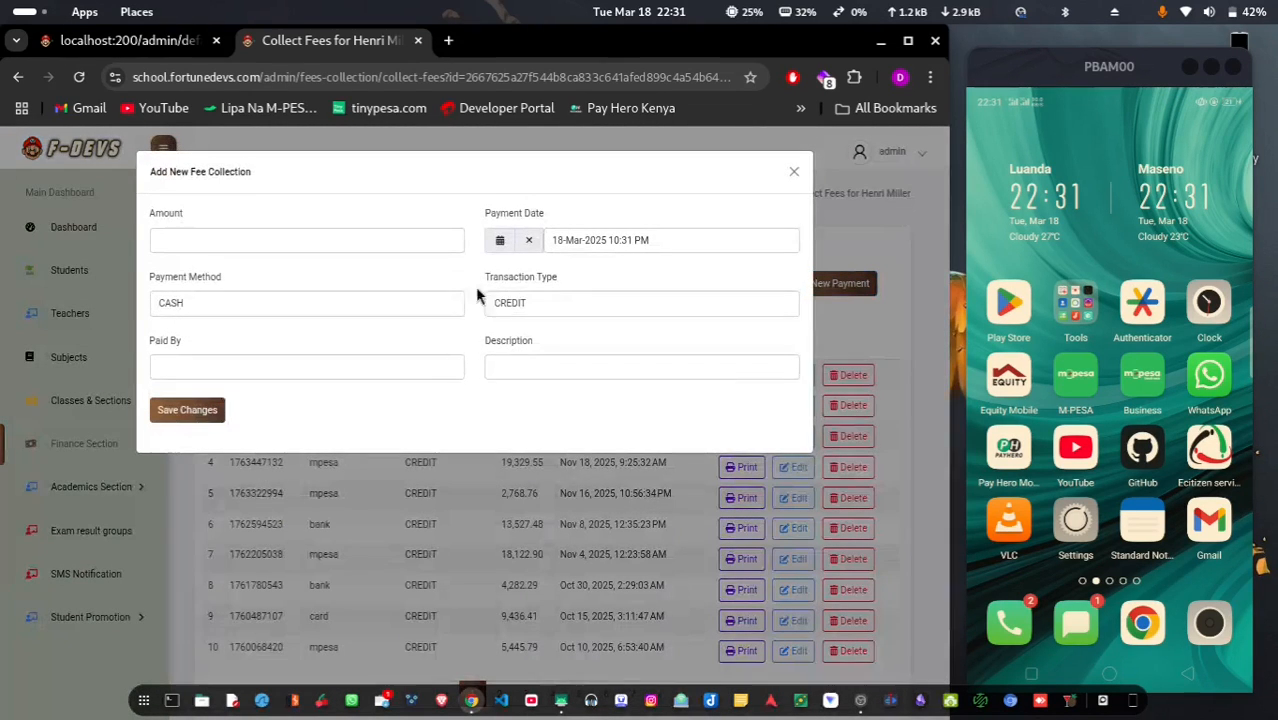
pyautogui.click(298, 244)
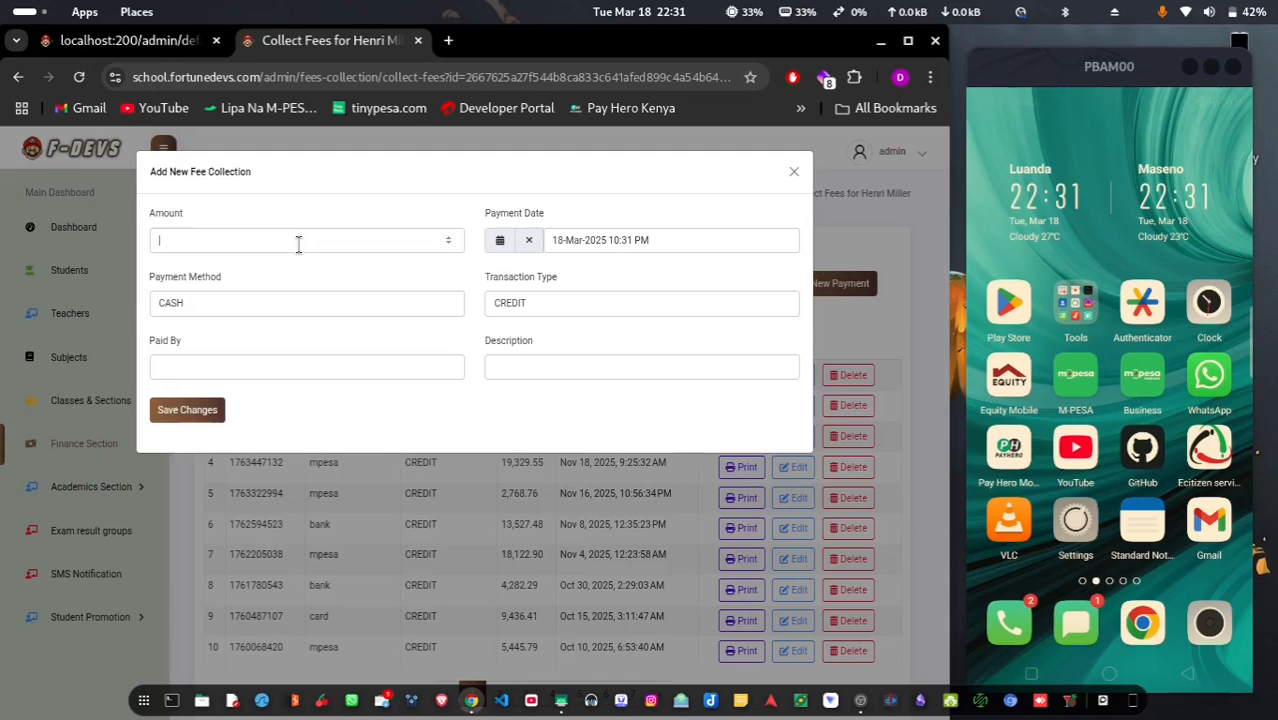
pyautogui.write('200000')
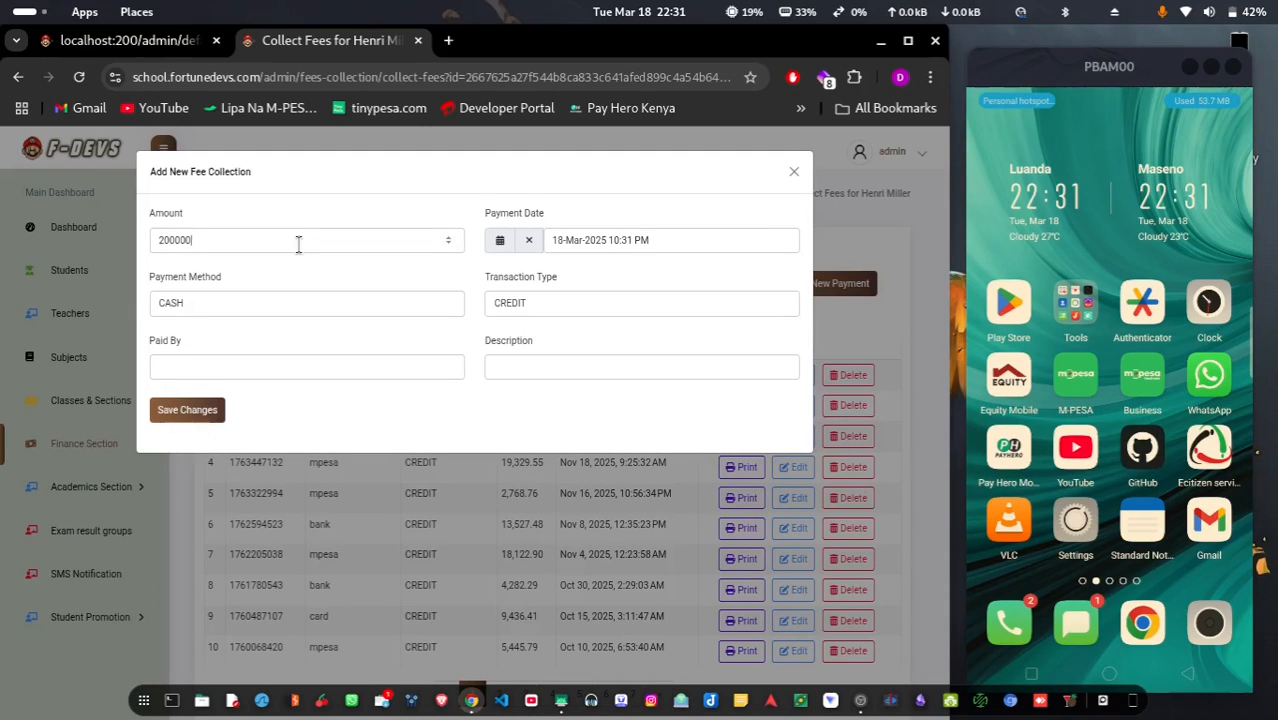
pyautogui.click(172, 412)
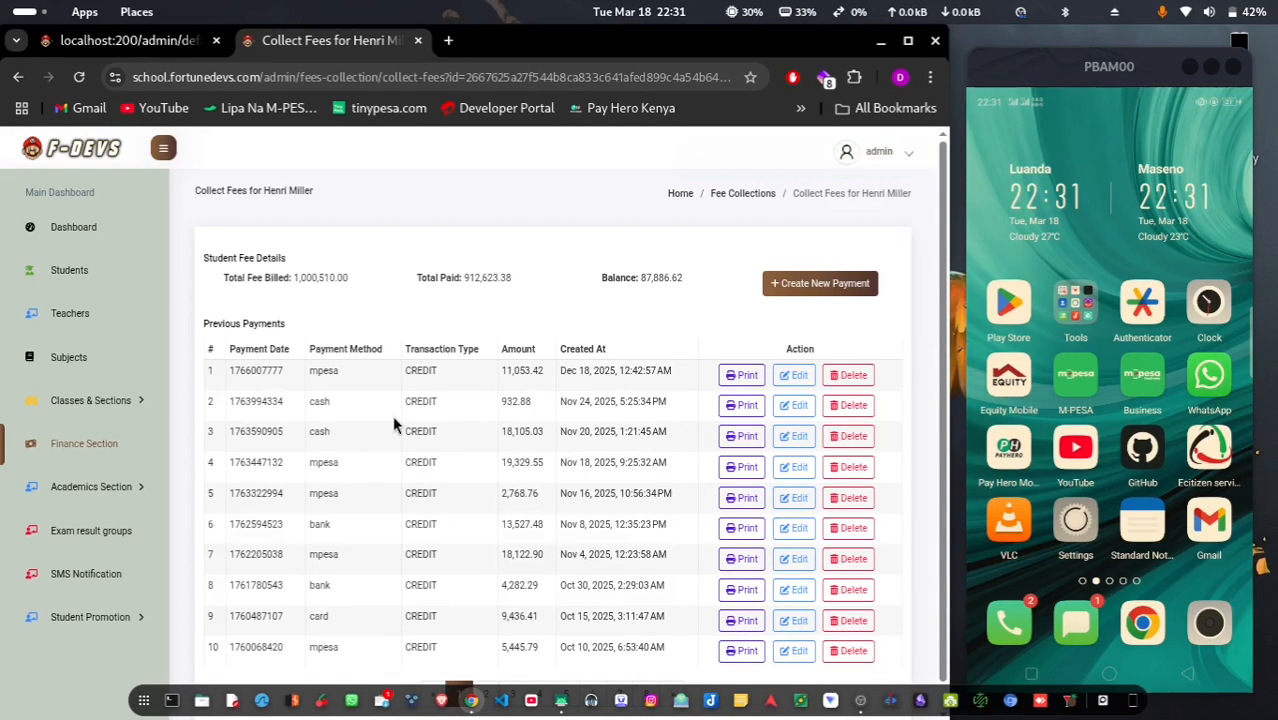
# View the printed receipt for the first payment, then close it
pyautogui.click(740, 377)
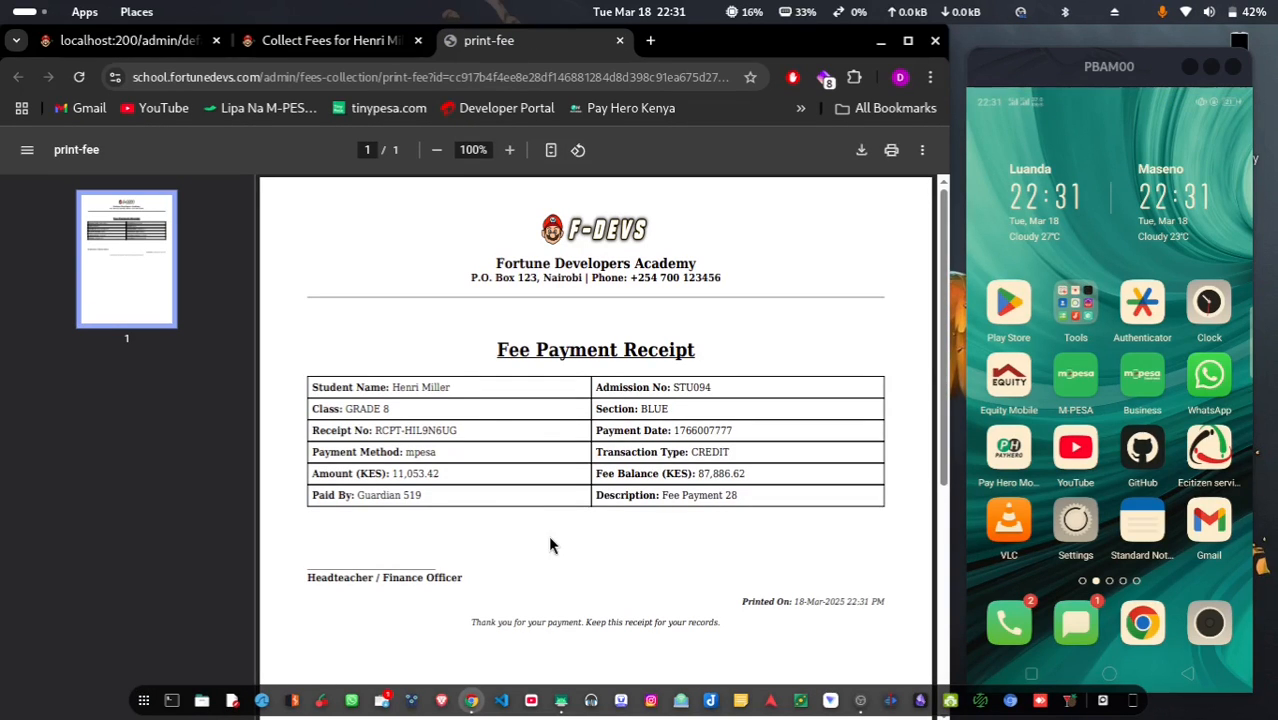
pyautogui.scroll(-4, 550, 542)
pyautogui.scroll(4, 464, 365)
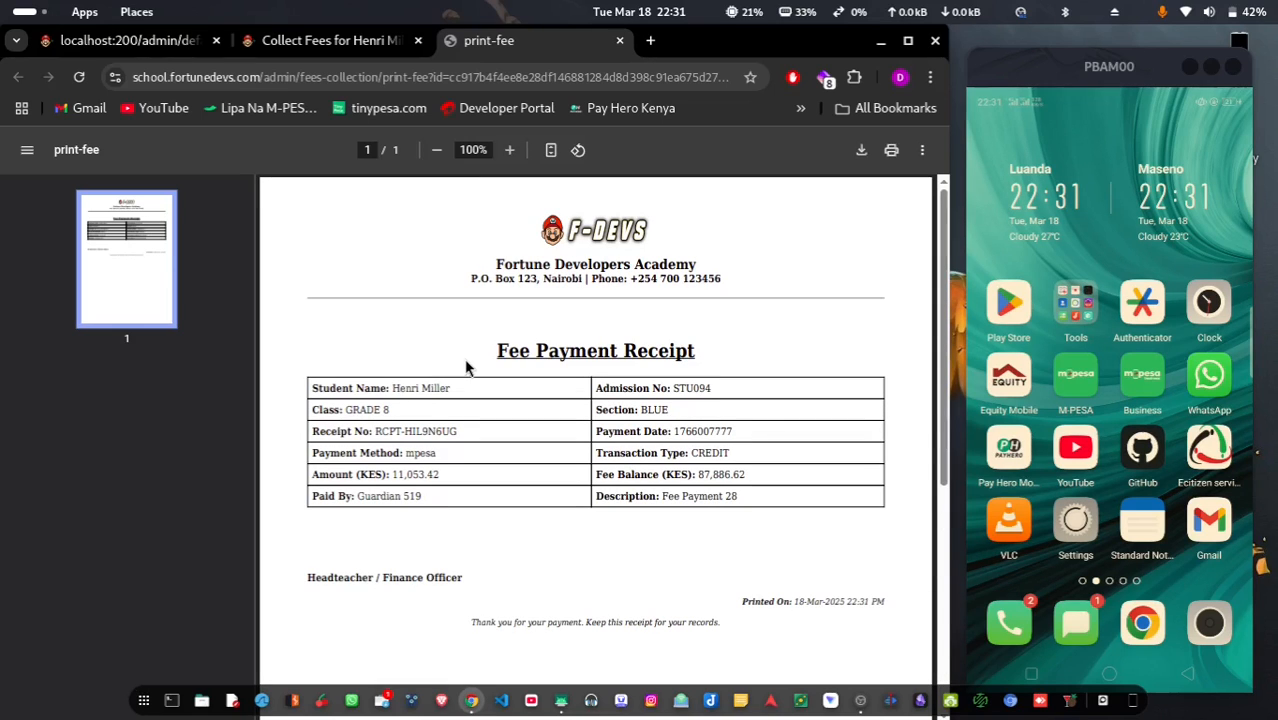
pyautogui.click(620, 42)
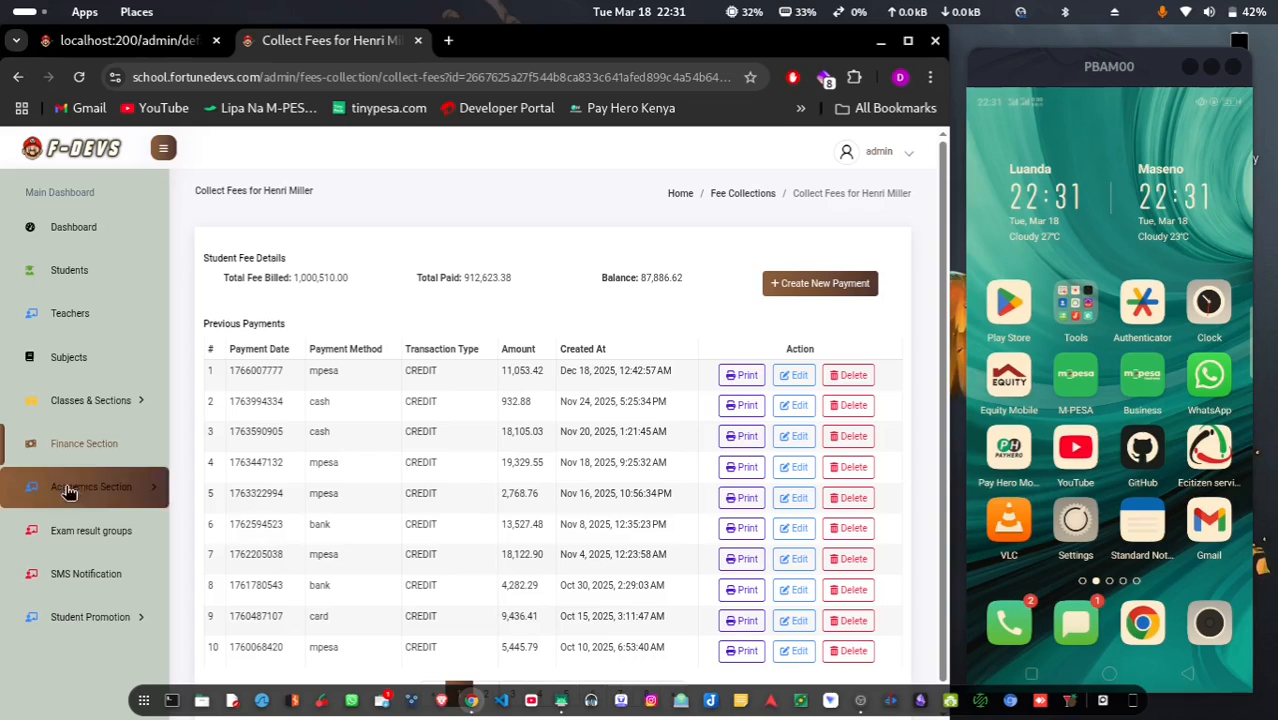
# Browse the fee lists, previewing the 2017-Term 2 group editor and new-entry dialog without saving
pyautogui.click(106, 449)
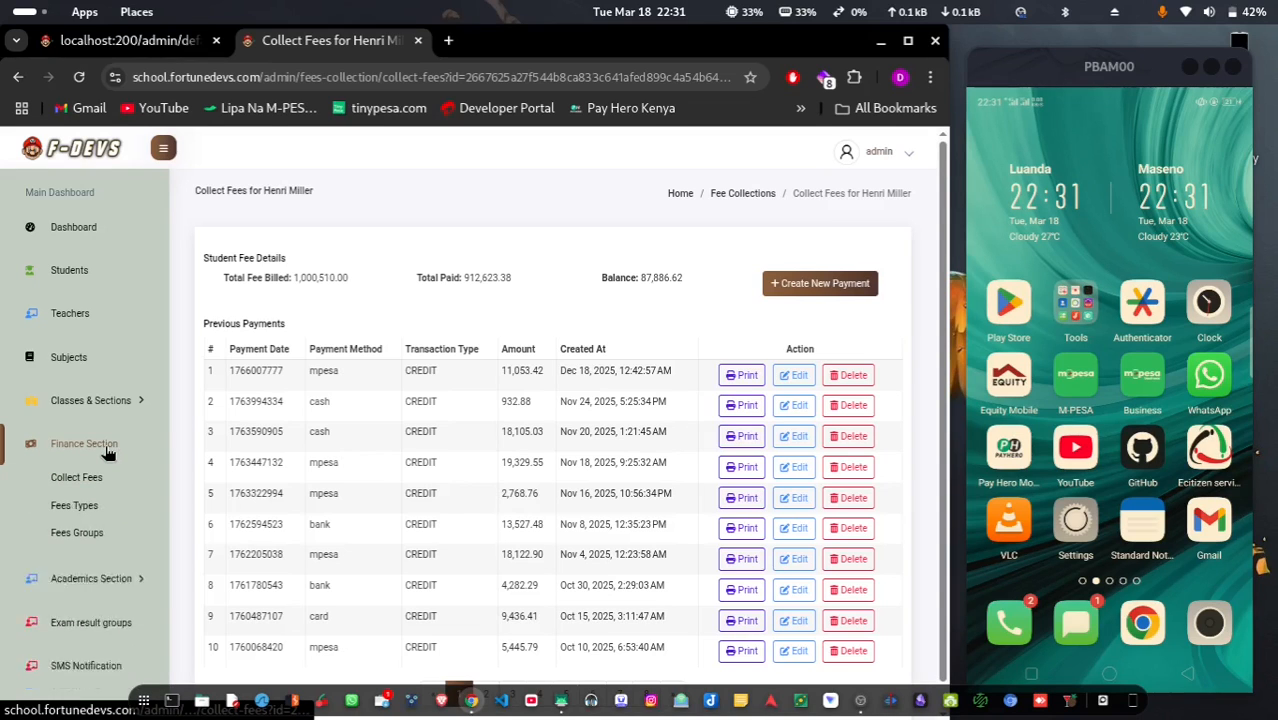
pyautogui.click(99, 507)
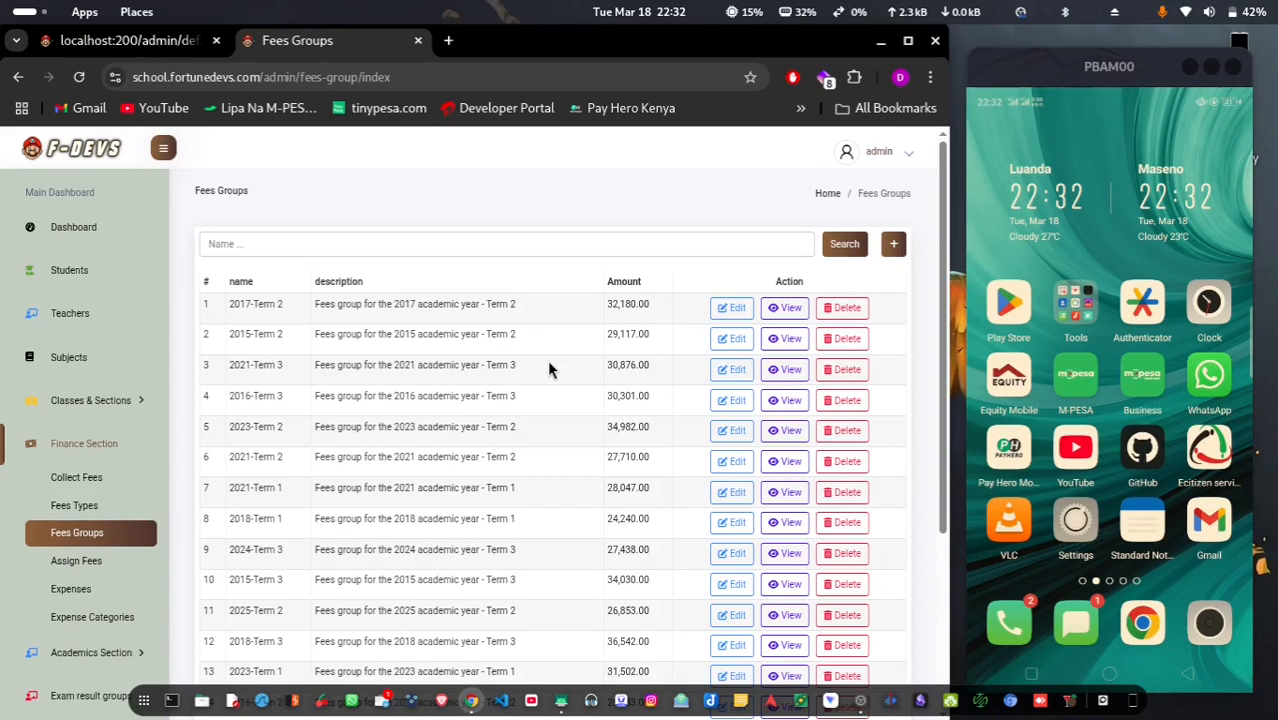
pyautogui.click(733, 310)
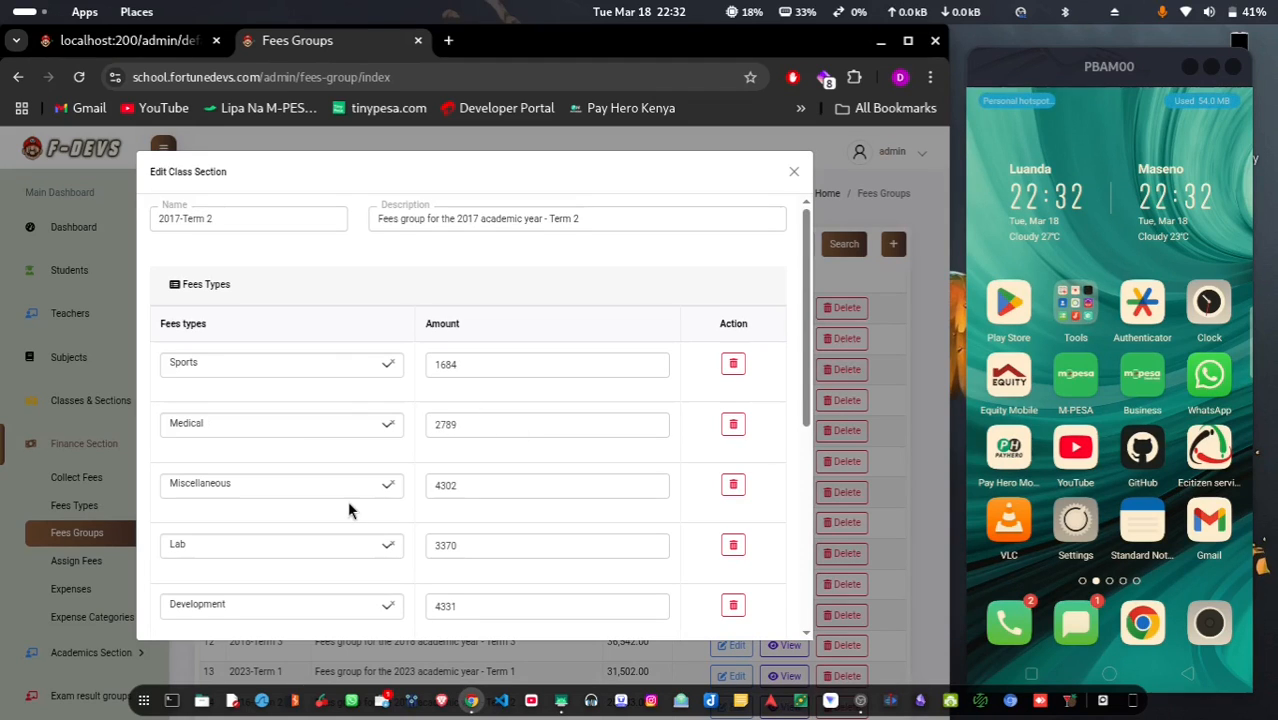
pyautogui.scroll(-3, 301, 540)
pyautogui.scroll(-1, 301, 540)
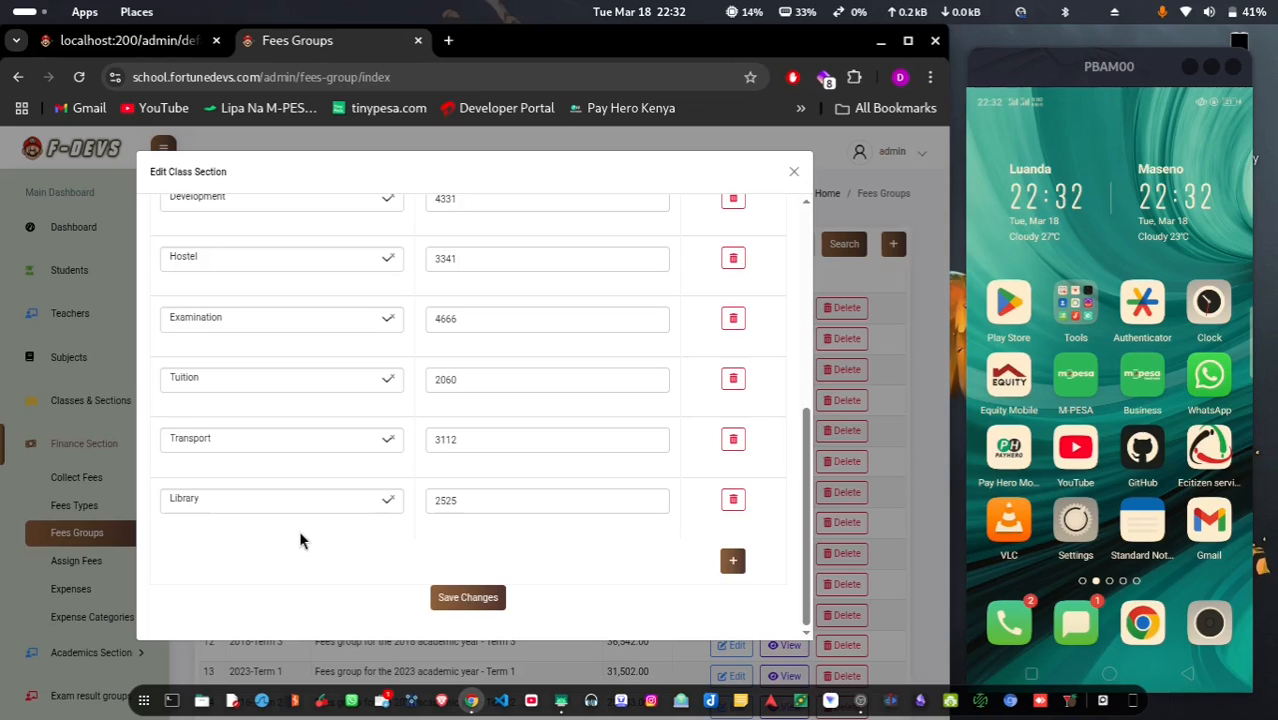
pyautogui.click(793, 174)
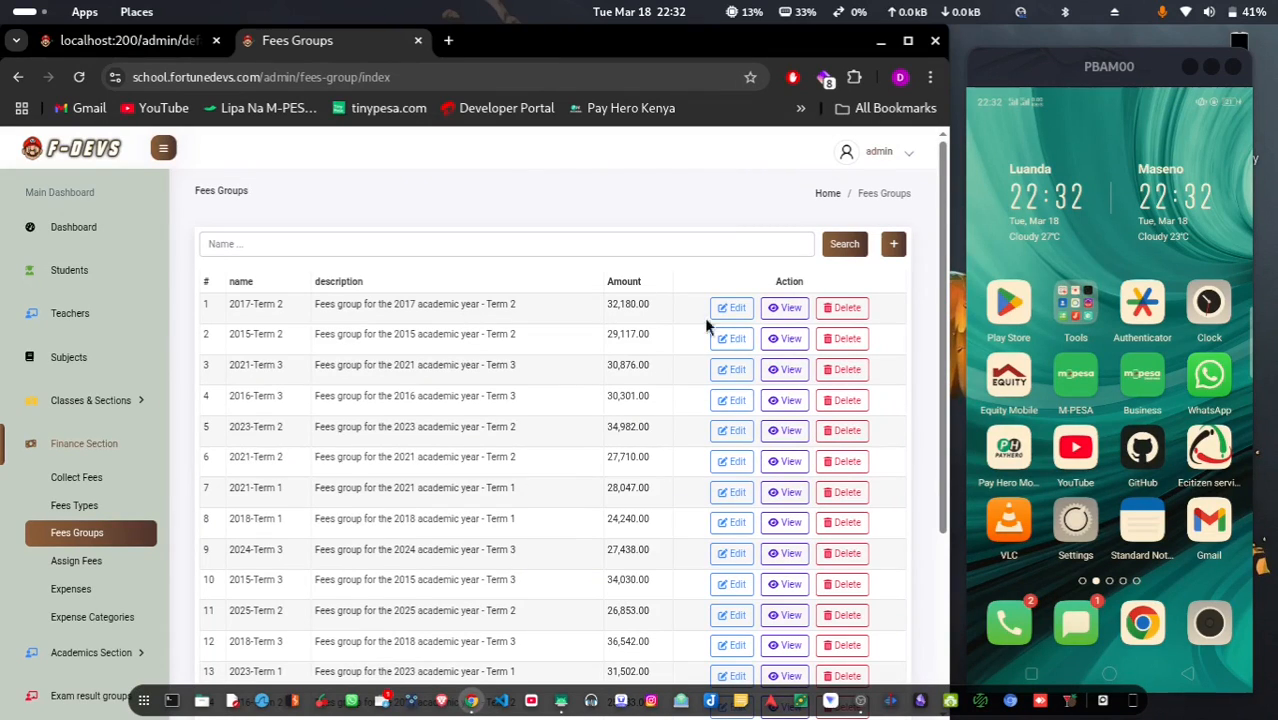
pyautogui.click(893, 245)
pyautogui.click(425, 573)
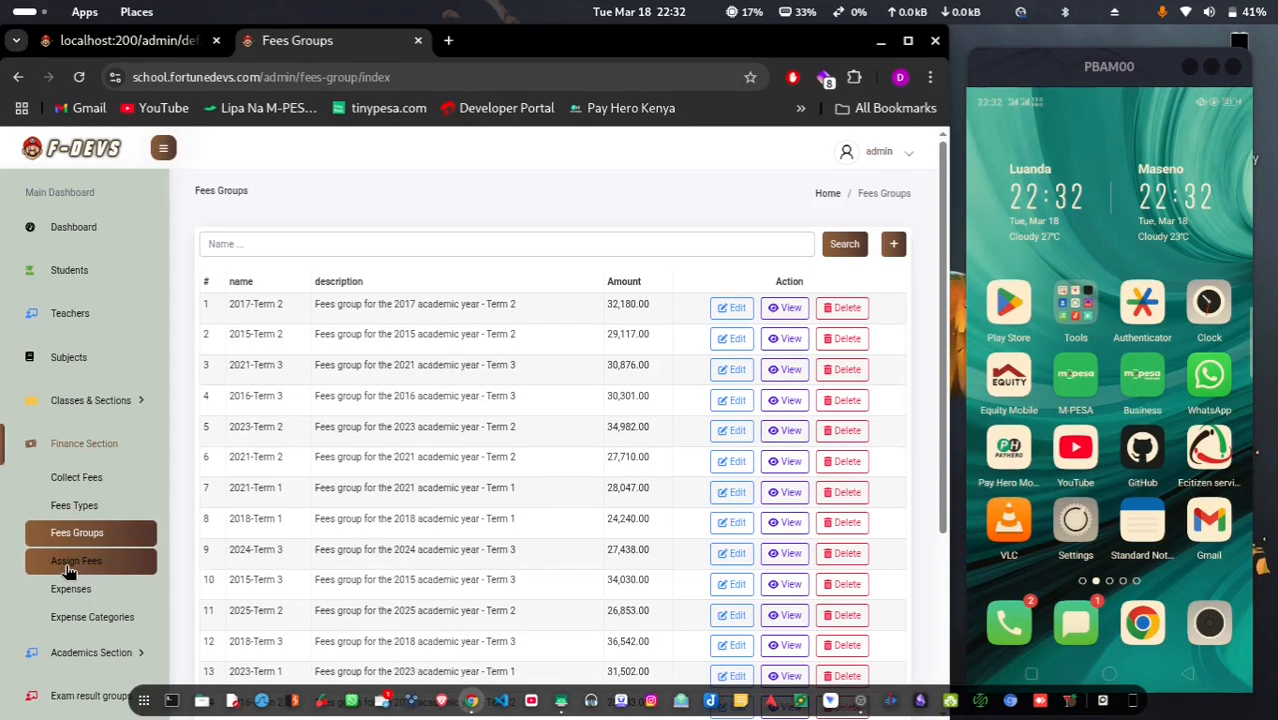
# On Assign Fees, choose class GRADE 8 and section BLUE
pyautogui.click(65, 563)
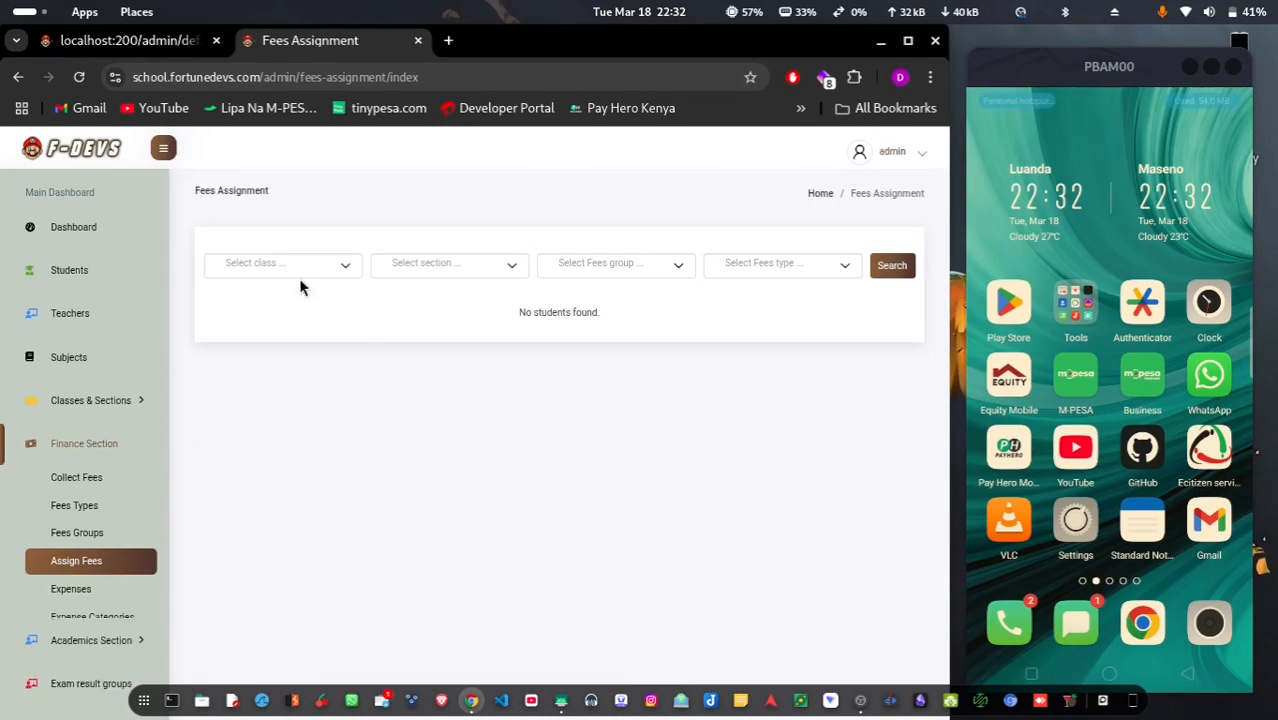
pyautogui.click(270, 262)
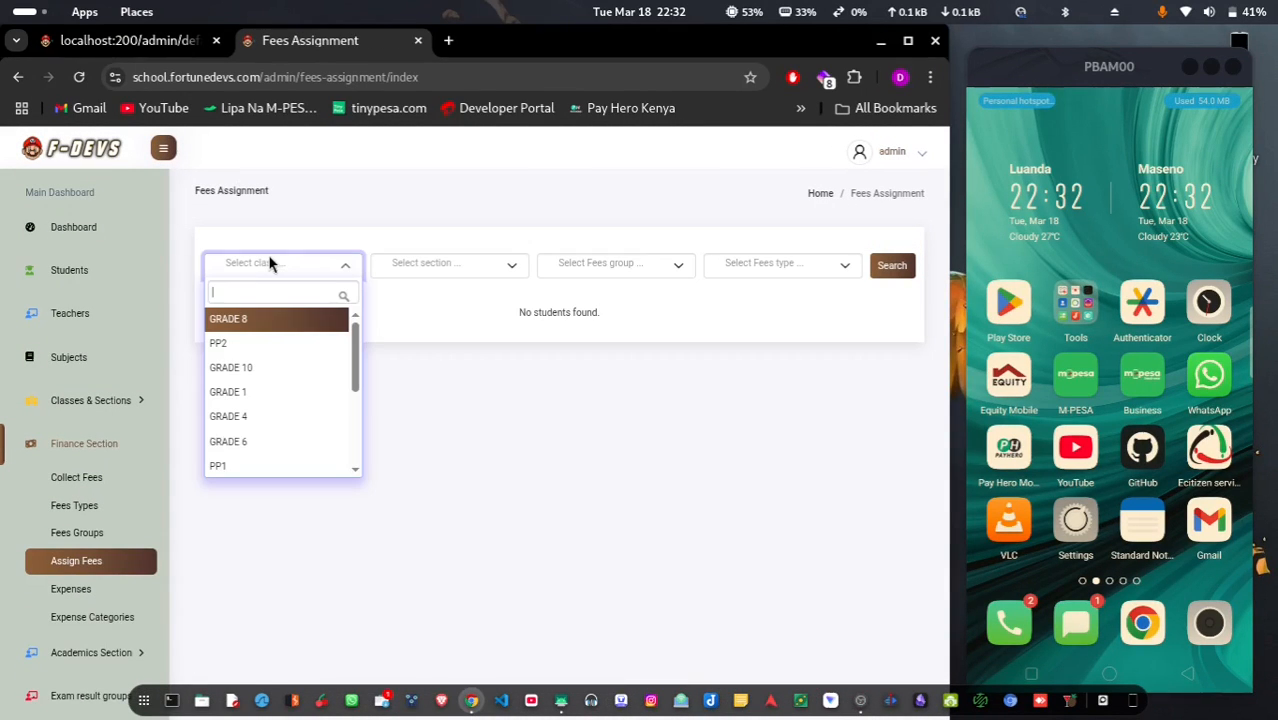
pyautogui.click(246, 320)
pyautogui.click(432, 271)
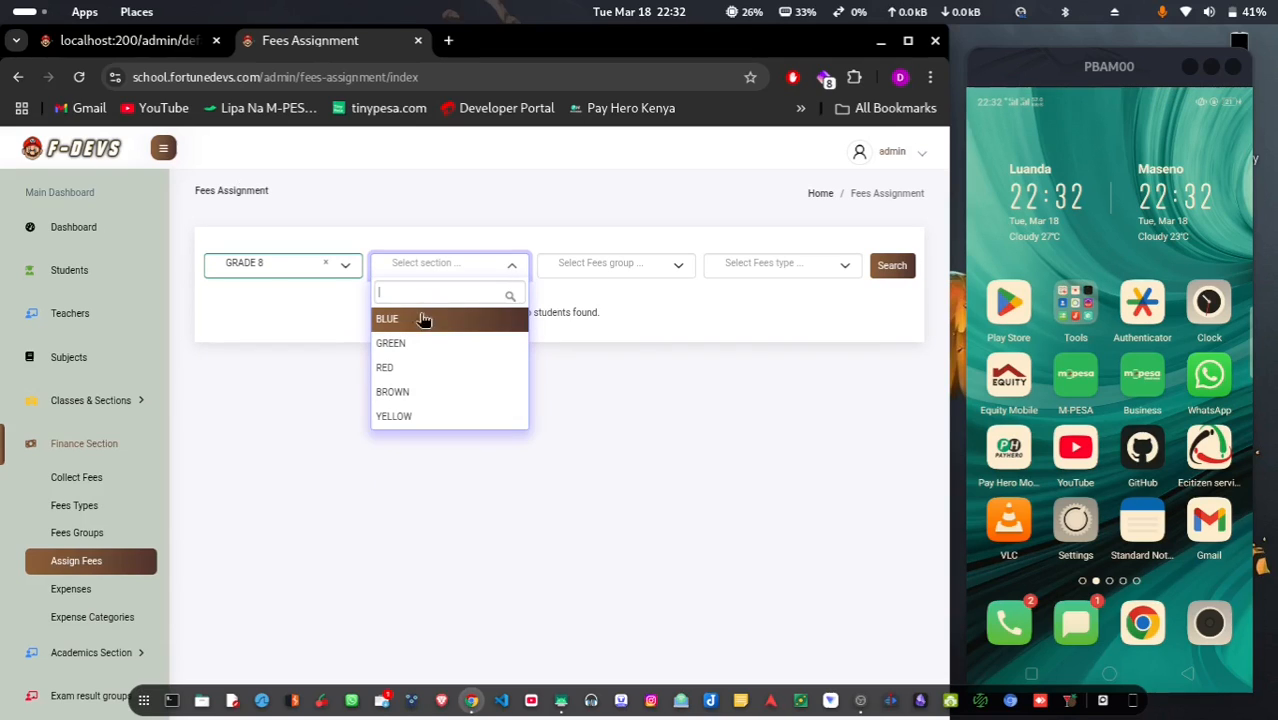
pyautogui.click(423, 318)
pyautogui.click(632, 265)
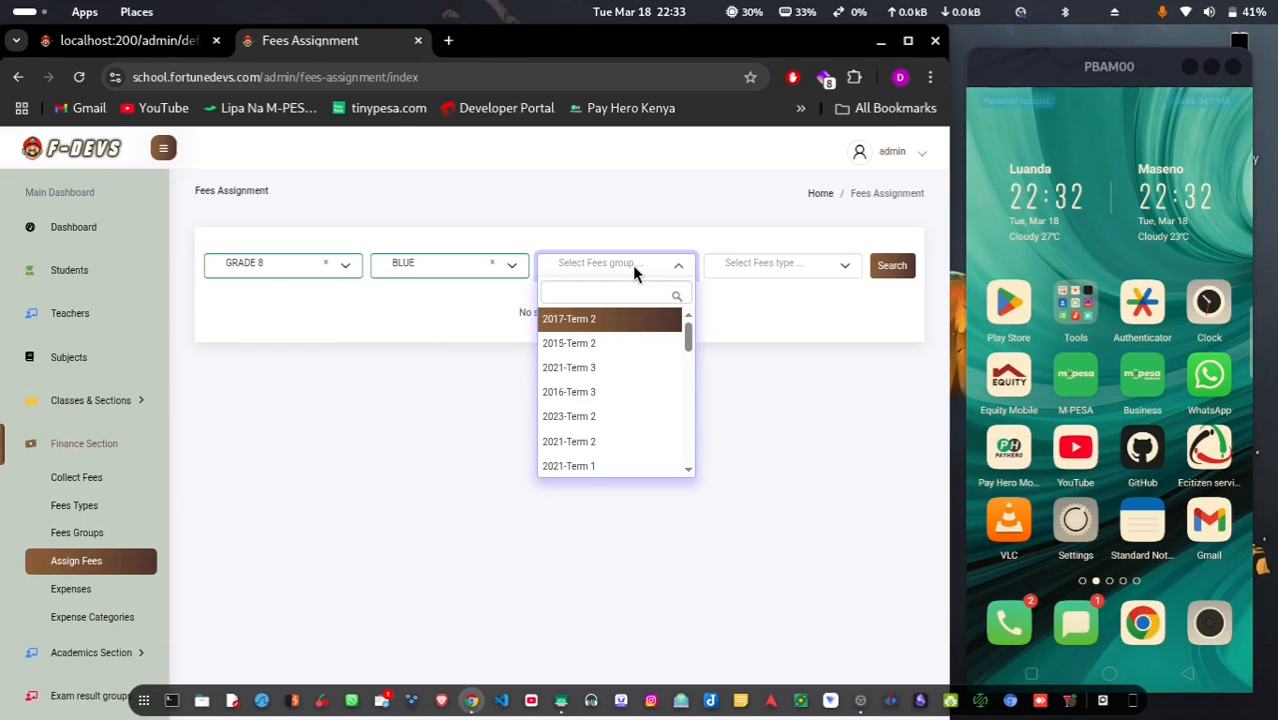
pyautogui.click(254, 315)
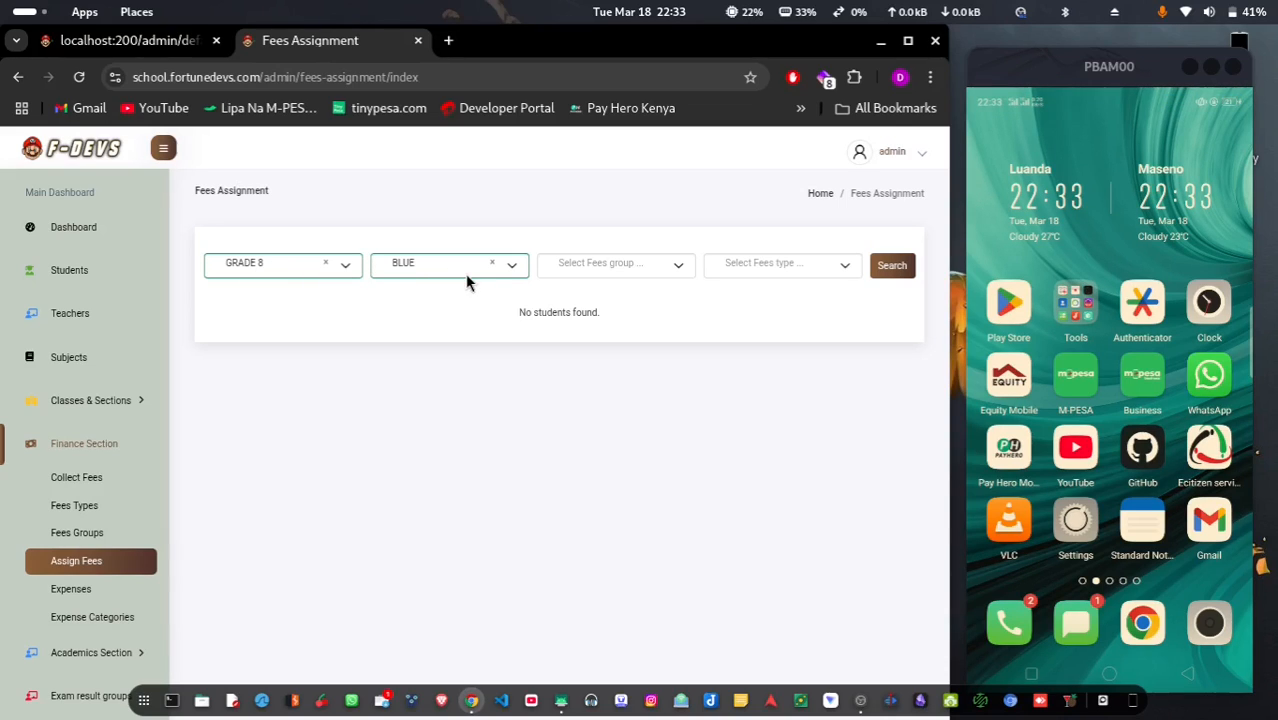
# Assign the 2017-Term 2 Sports fee to the listed students, excluding the second one
pyautogui.click(627, 272)
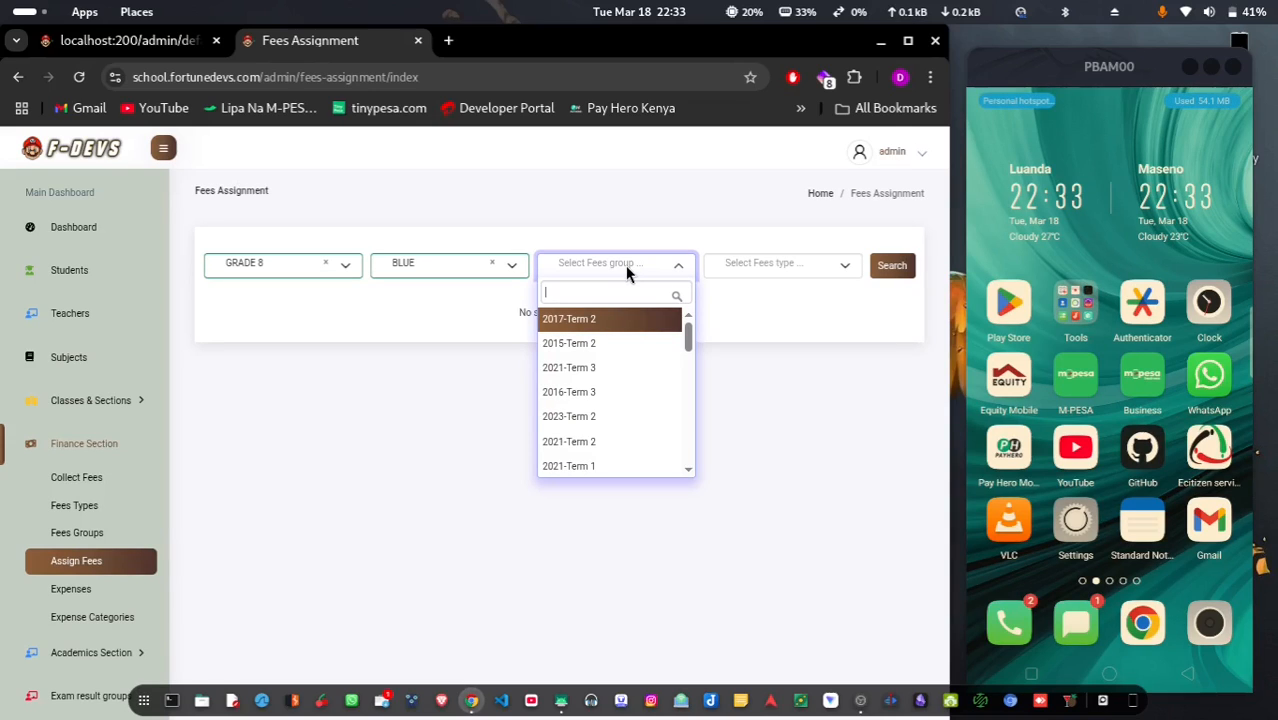
pyautogui.click(595, 321)
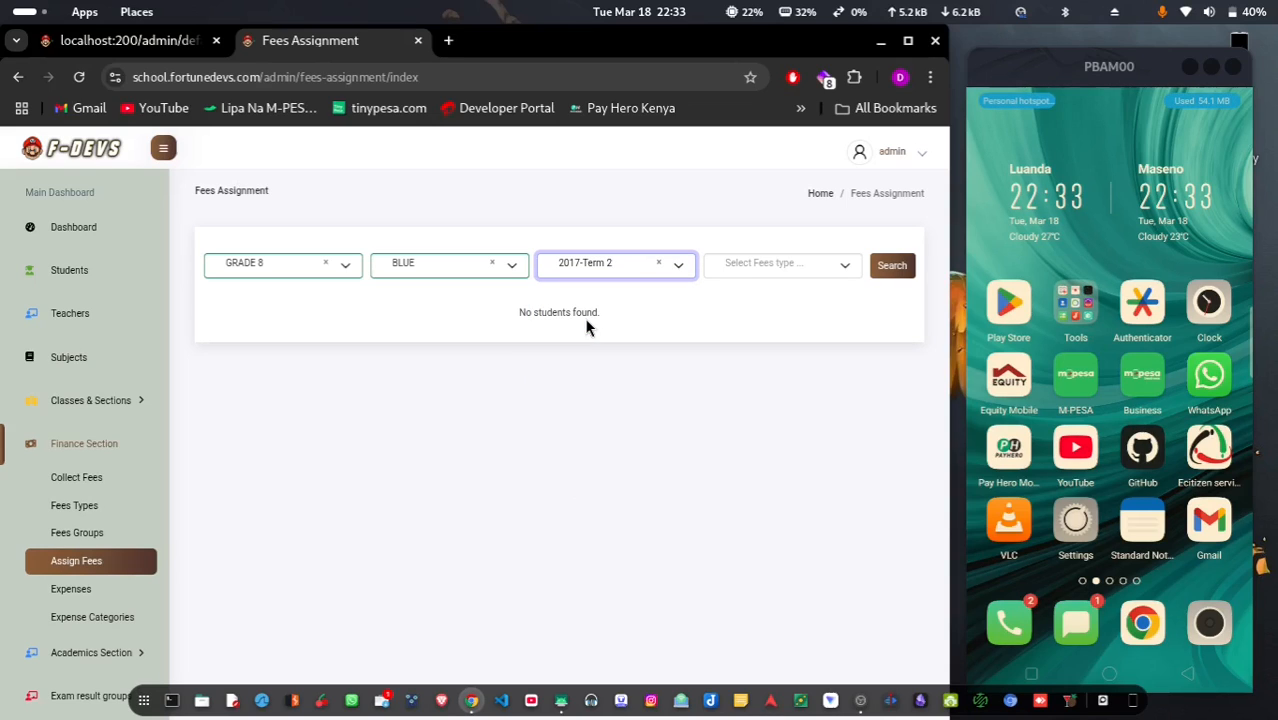
pyautogui.click(784, 272)
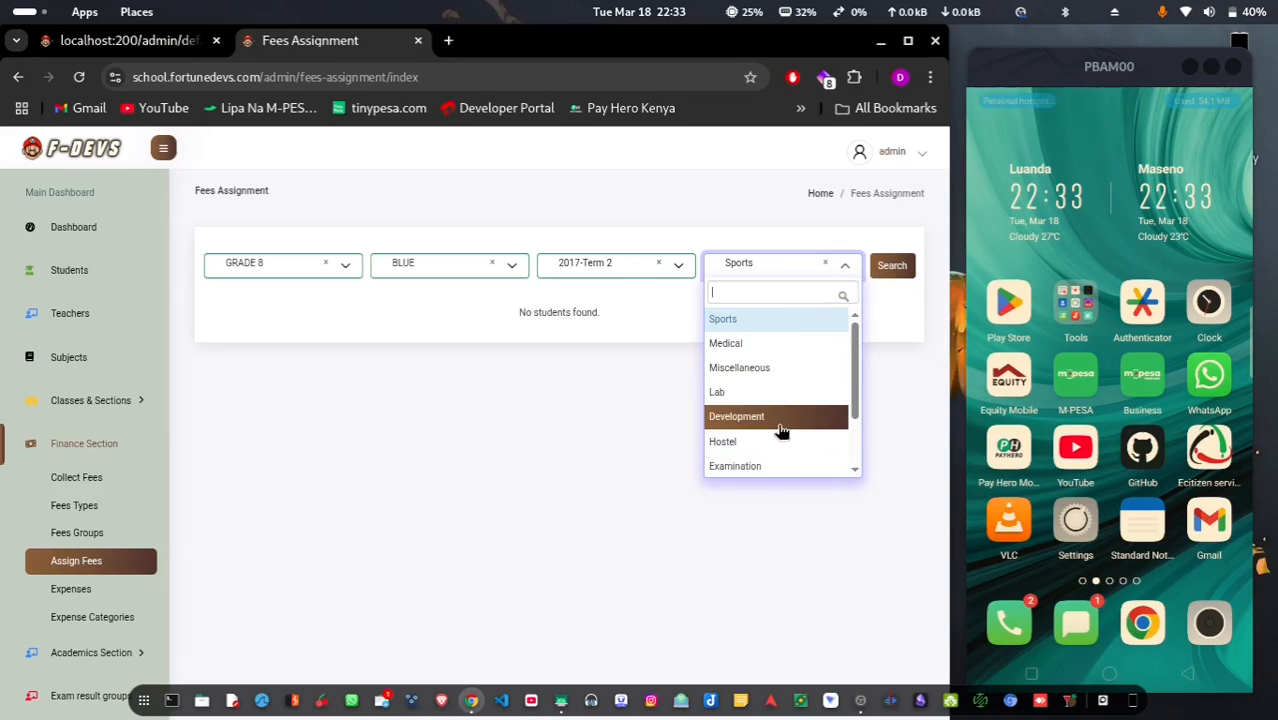
pyautogui.scroll(-1, 782, 430)
pyautogui.click(750, 264)
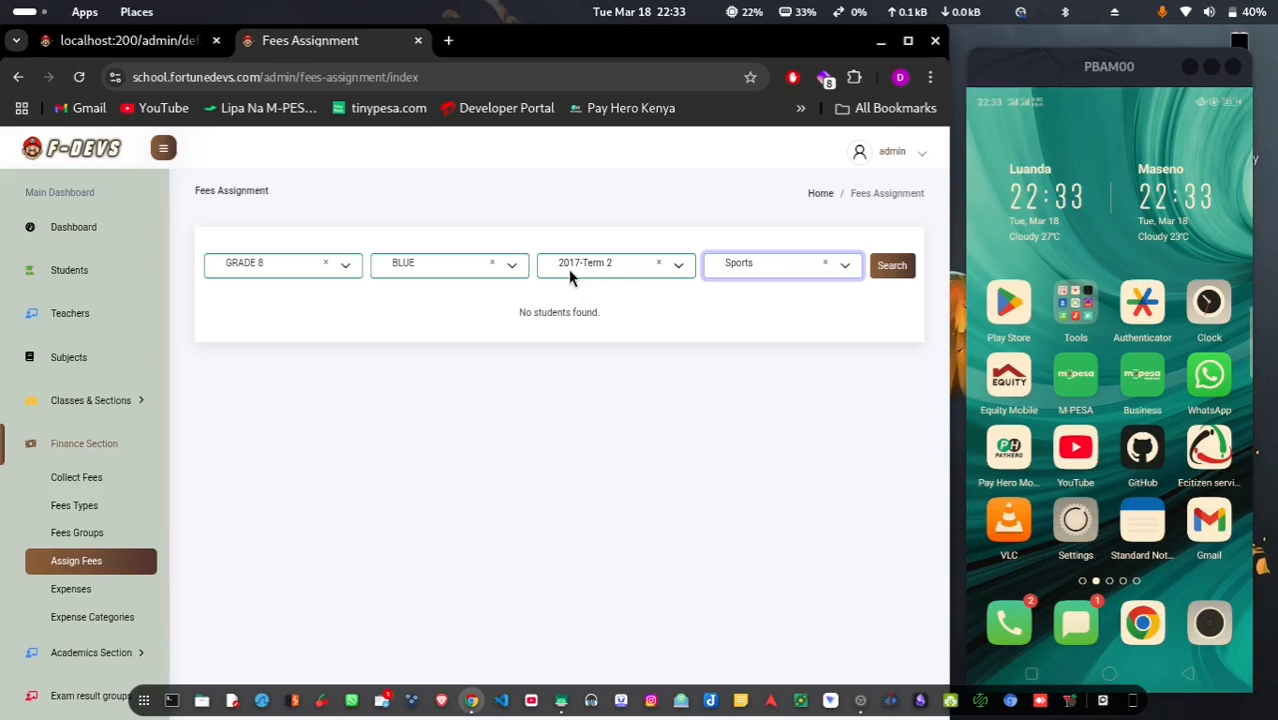
pyautogui.click(895, 278)
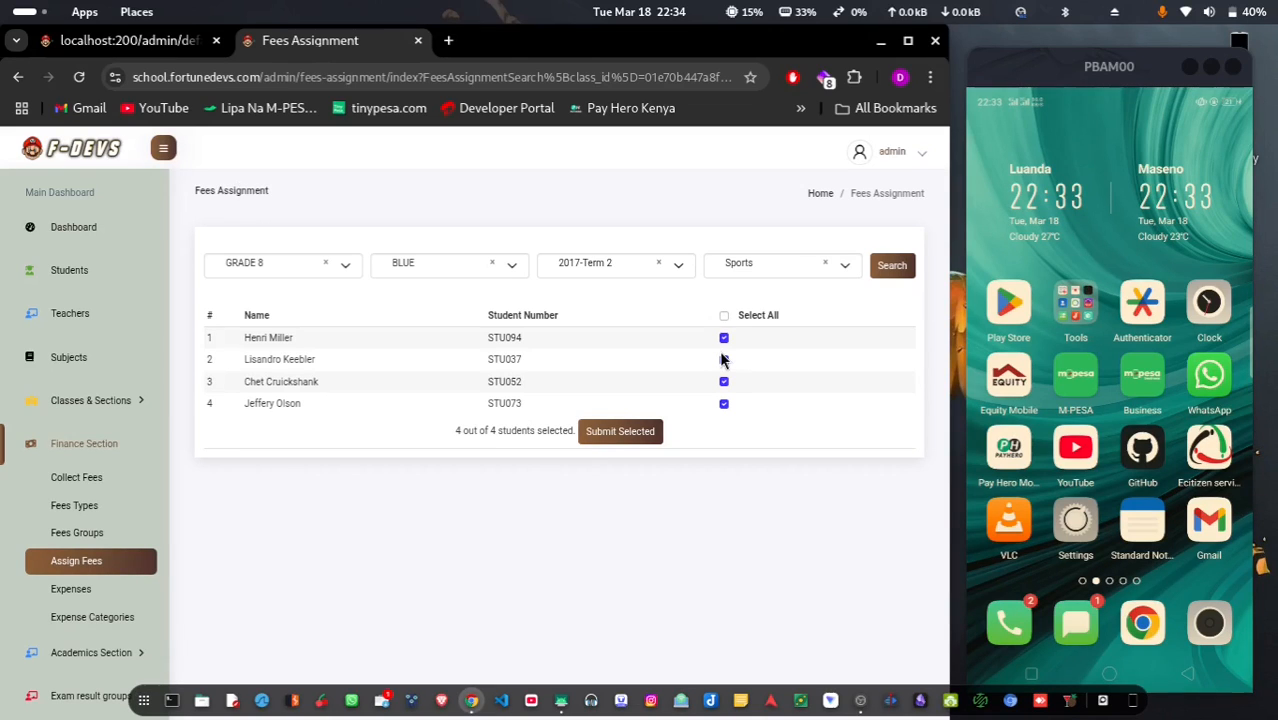
pyautogui.click(724, 360)
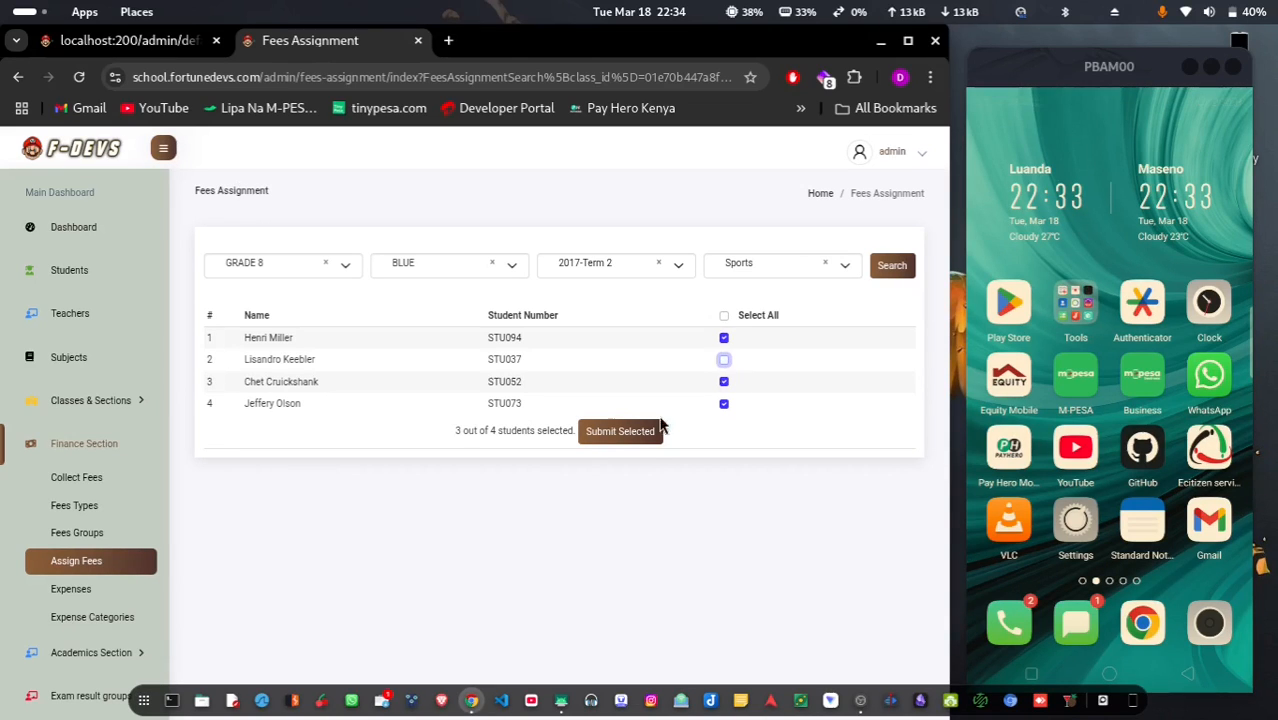
pyautogui.click(615, 440)
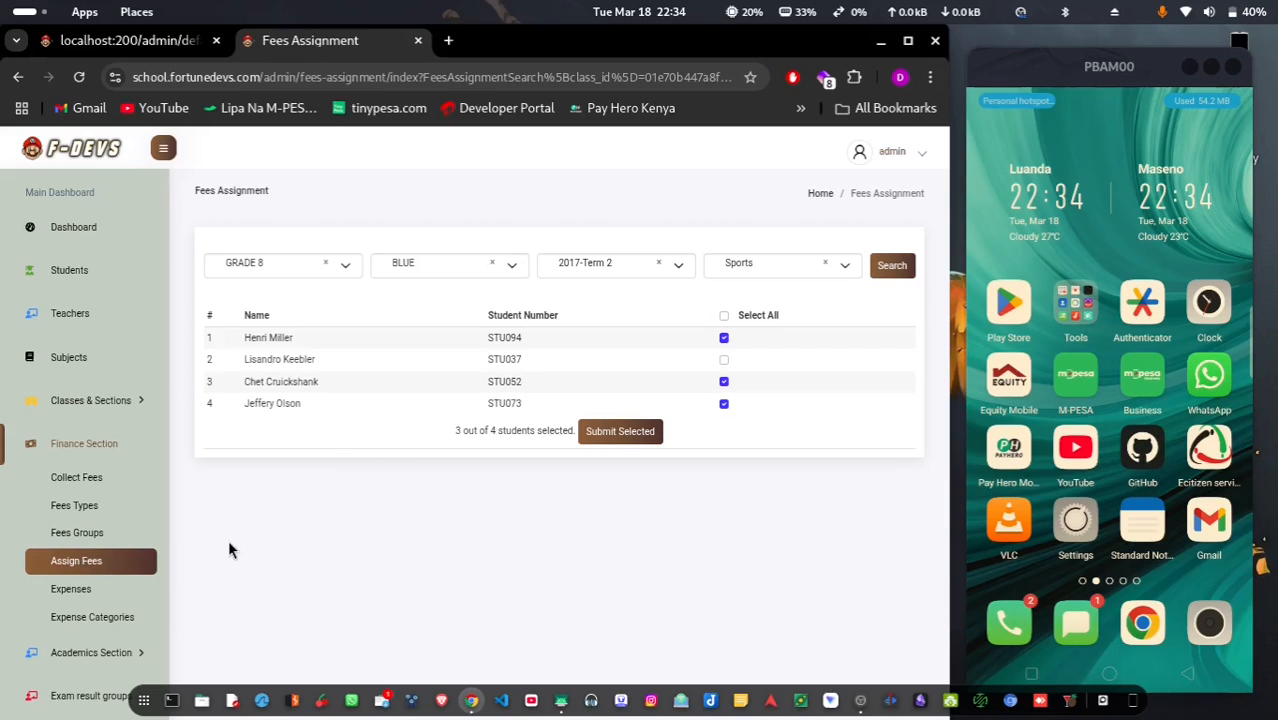
# Open Expenses and try the new-expense Category and Amount fields, closing the form unsaved
pyautogui.click(90, 587)
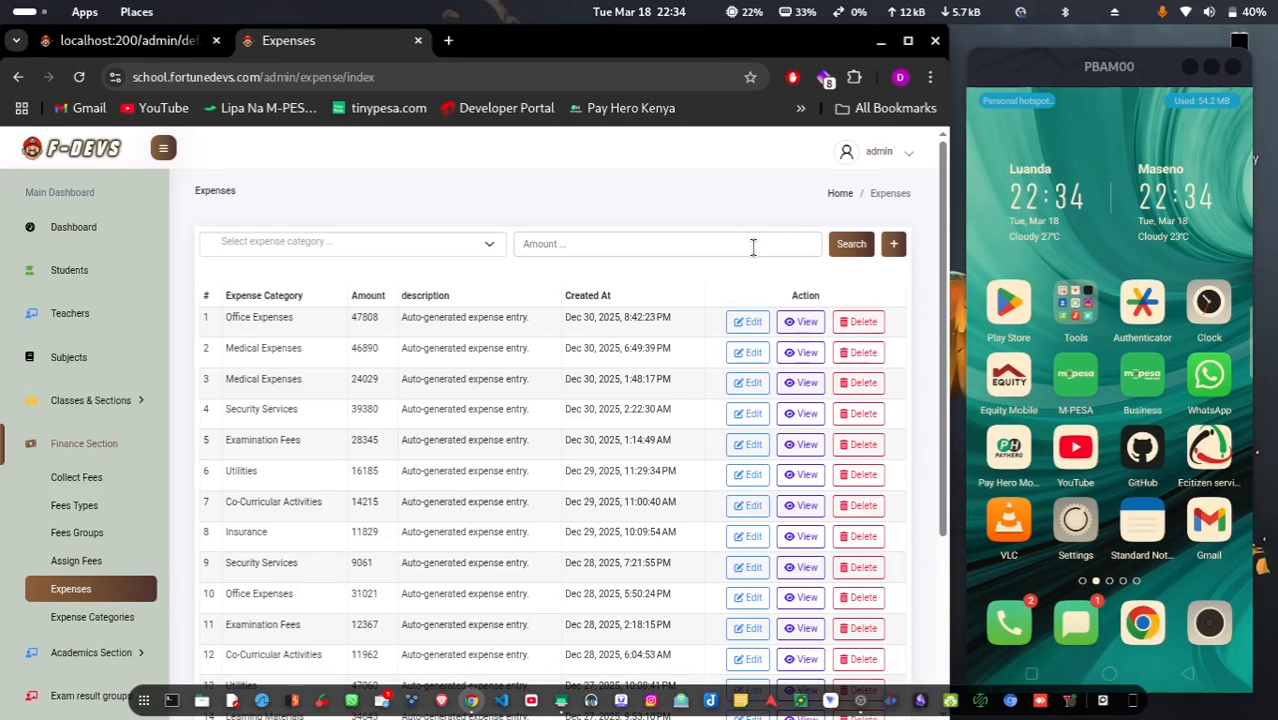
pyautogui.click(893, 245)
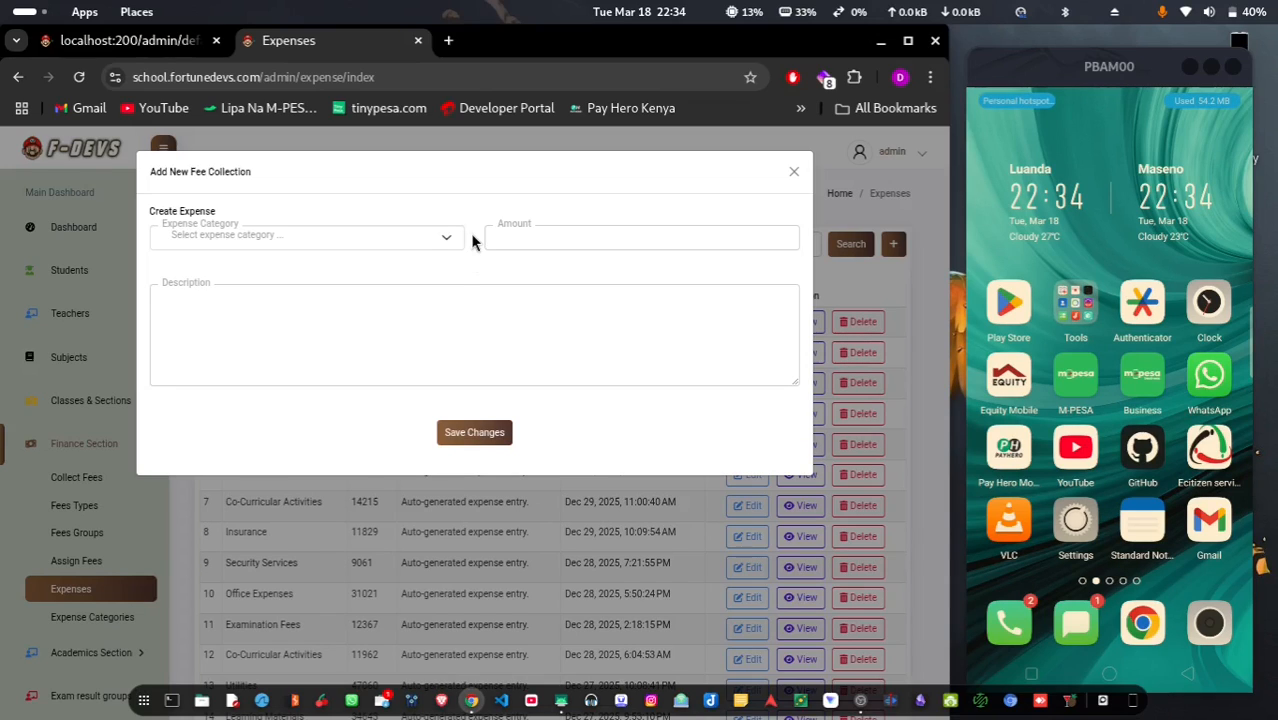
pyautogui.click(346, 242)
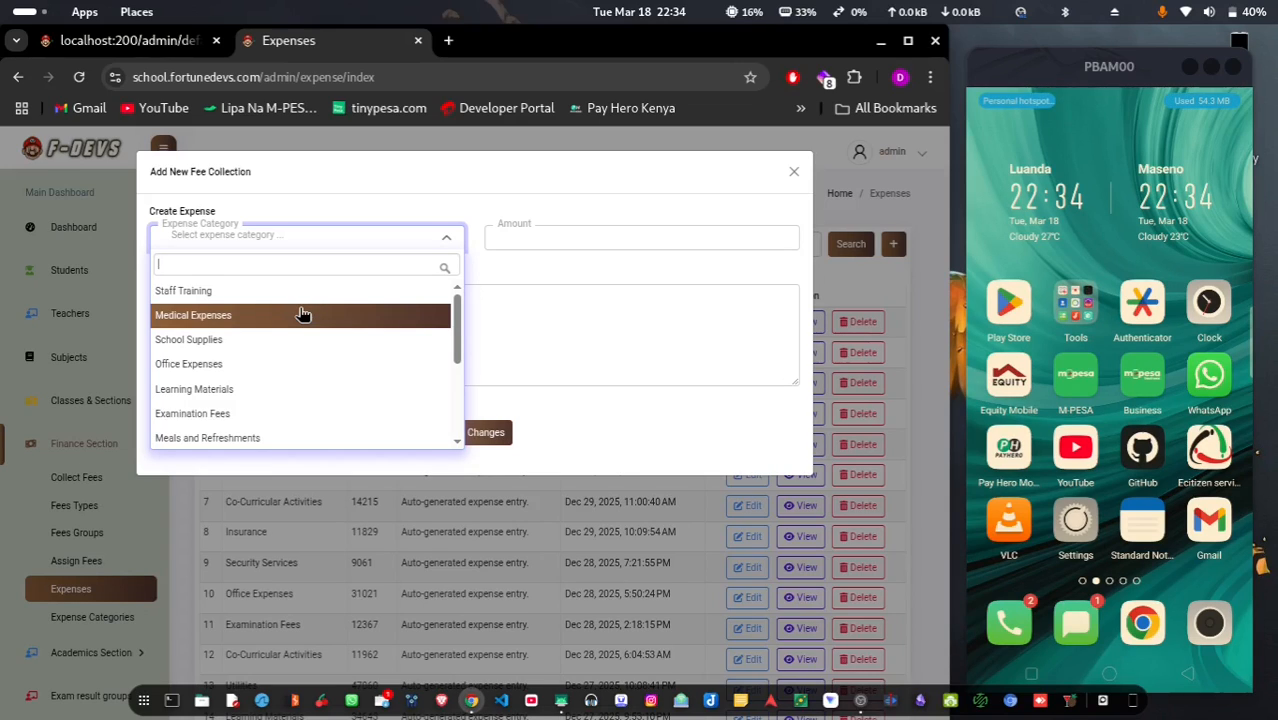
pyautogui.click(548, 236)
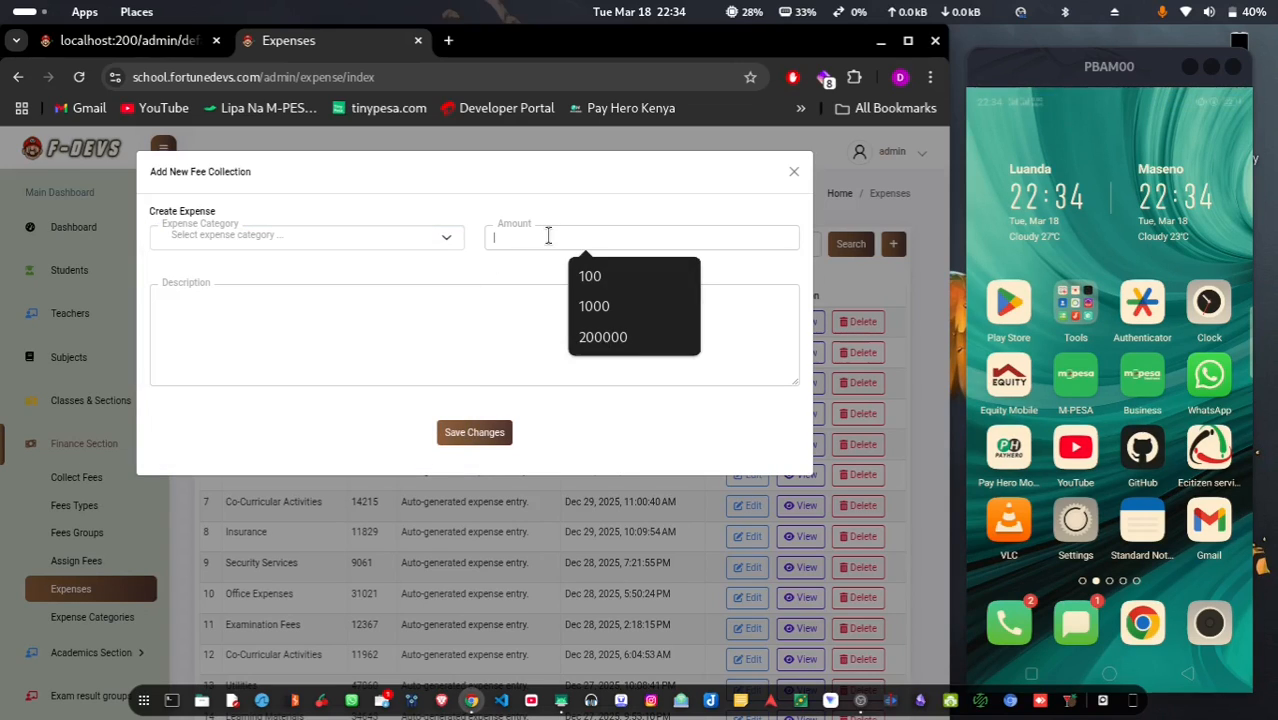
pyautogui.click(334, 325)
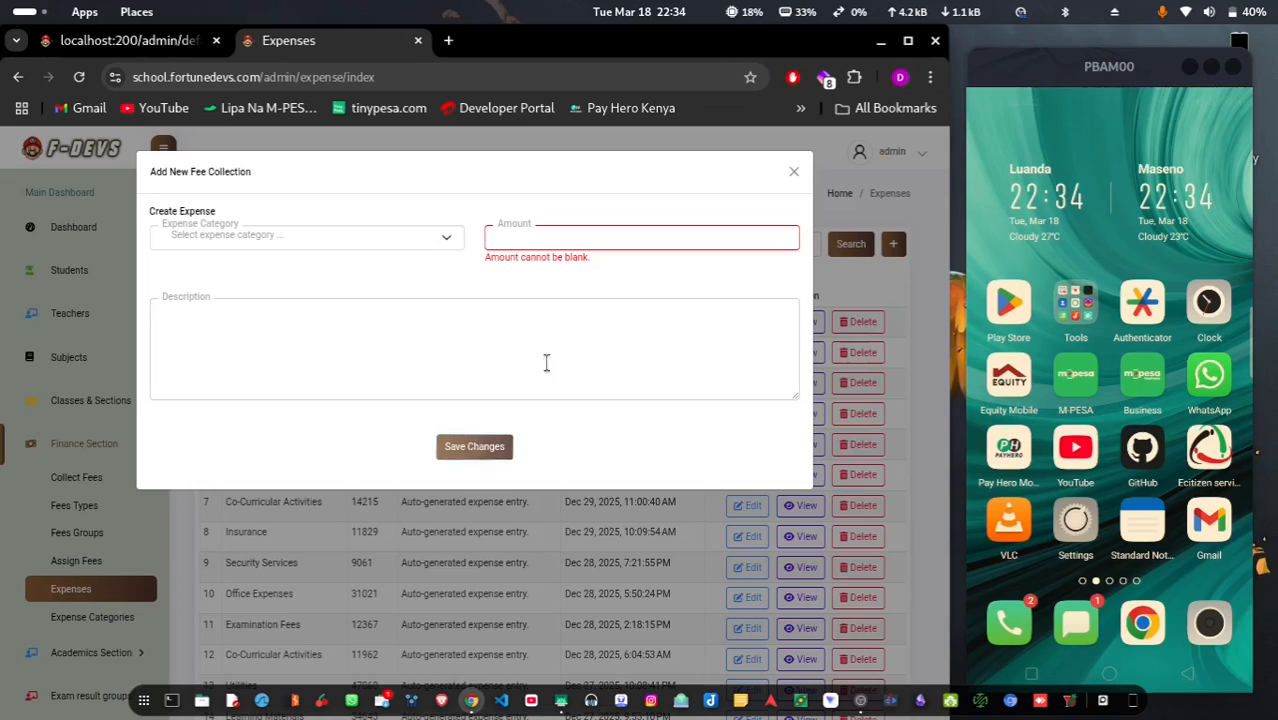
pyautogui.click(794, 174)
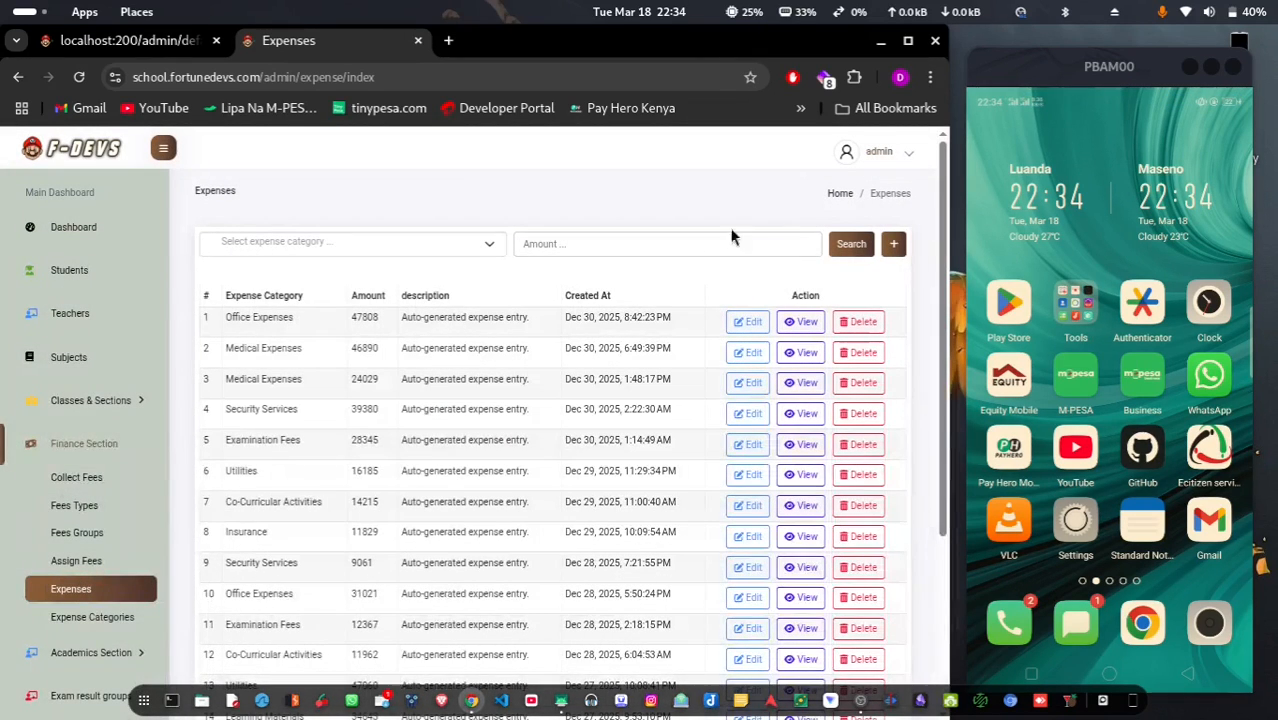
# Browse the list of expense categories
pyautogui.click(67, 624)
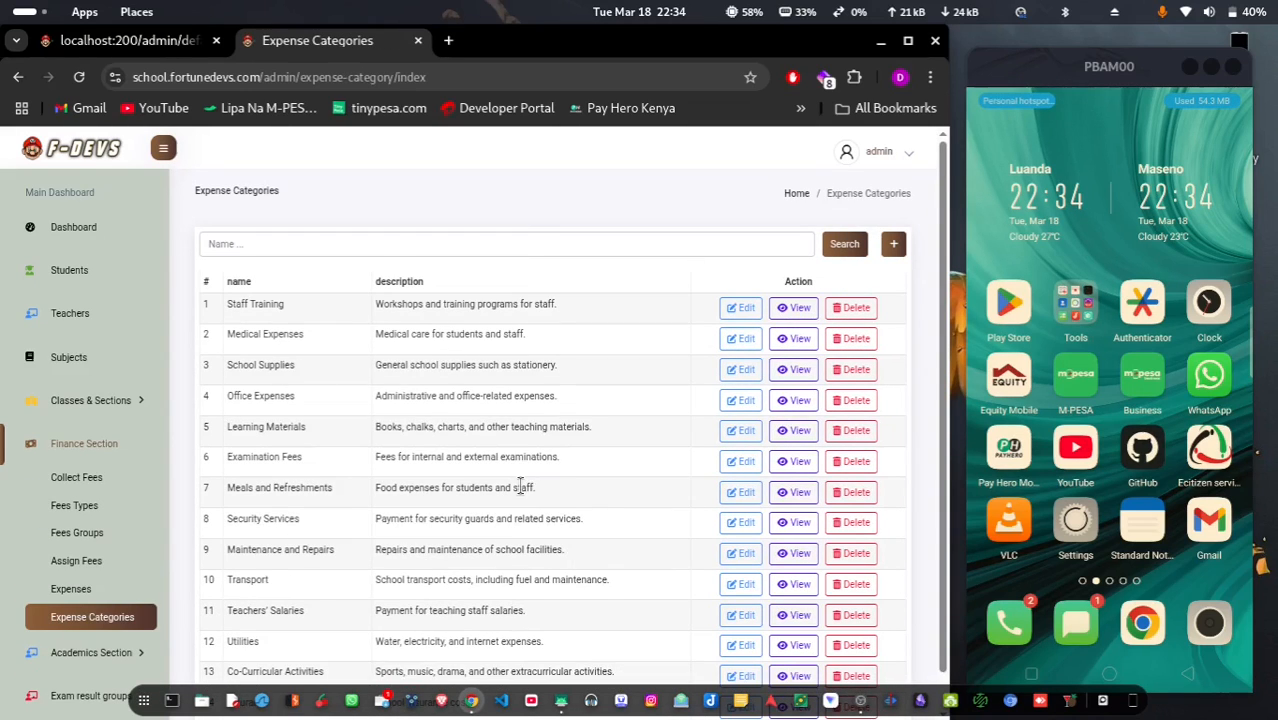
pyautogui.scroll(-1, 520, 485)
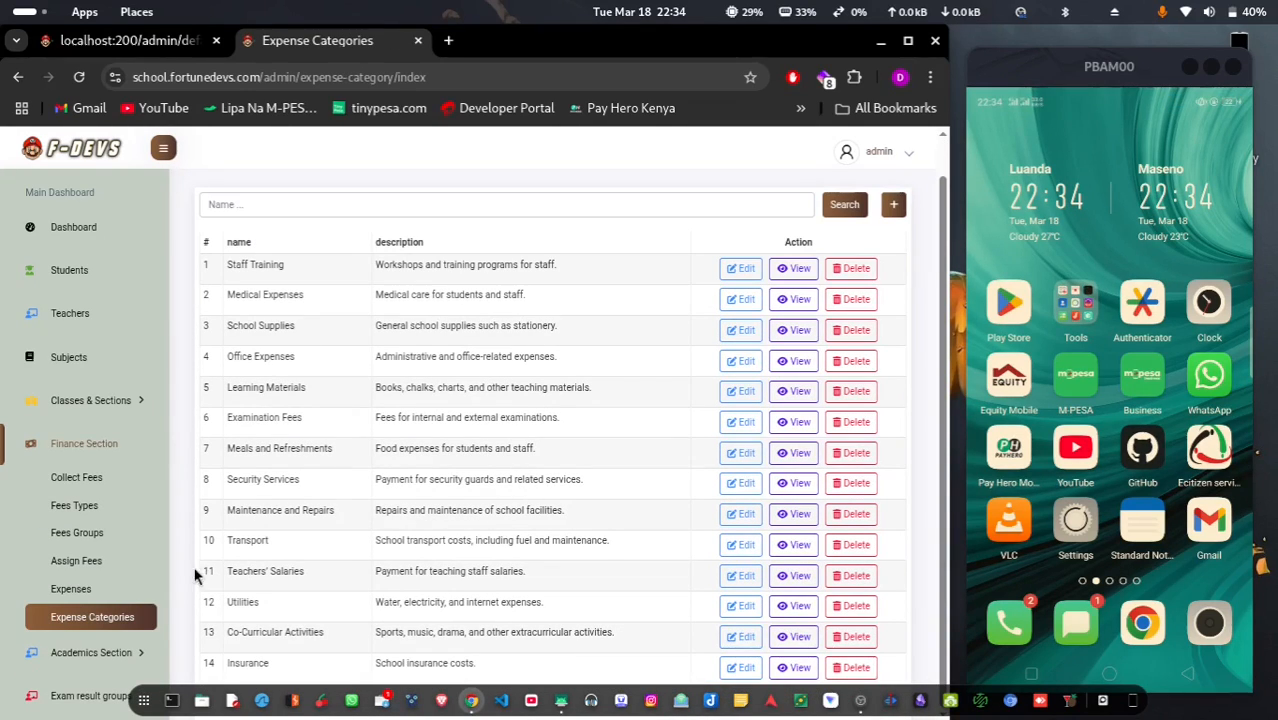
pyautogui.scroll(-1, 62, 617)
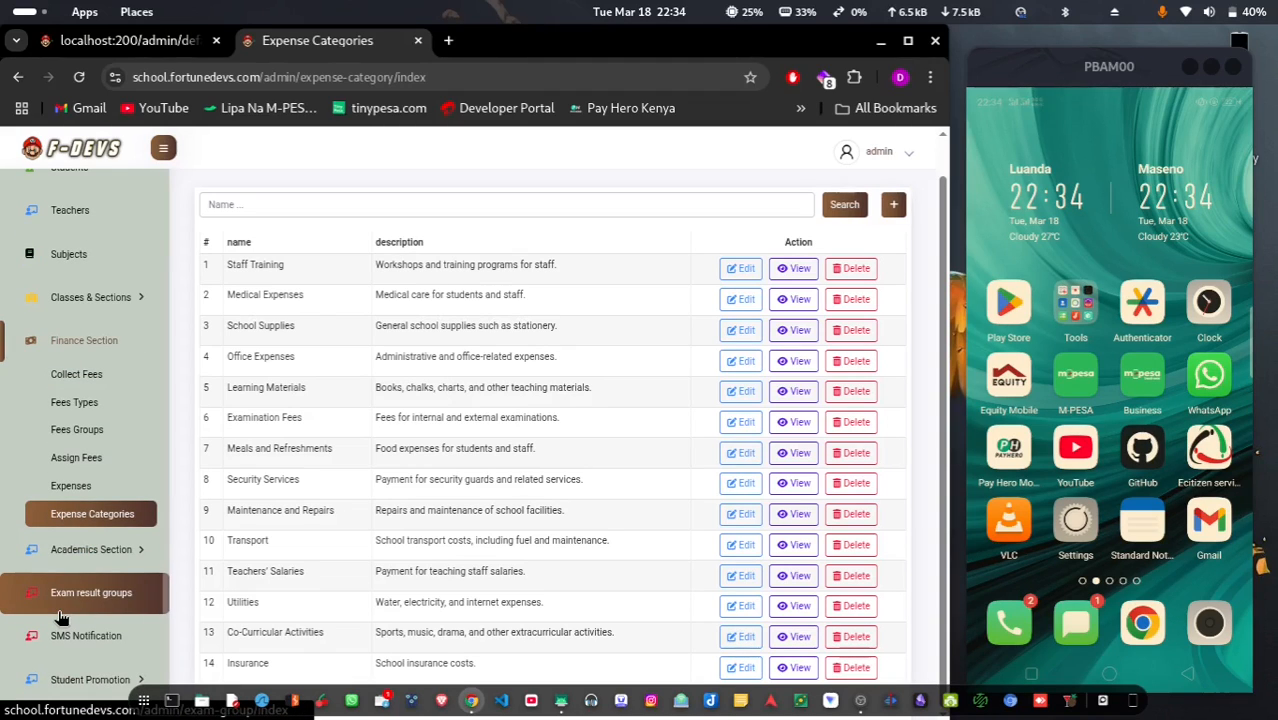
# Under Academics, view the academic years and their 2020 edit and add forms, then list the terms
pyautogui.click(90, 549)
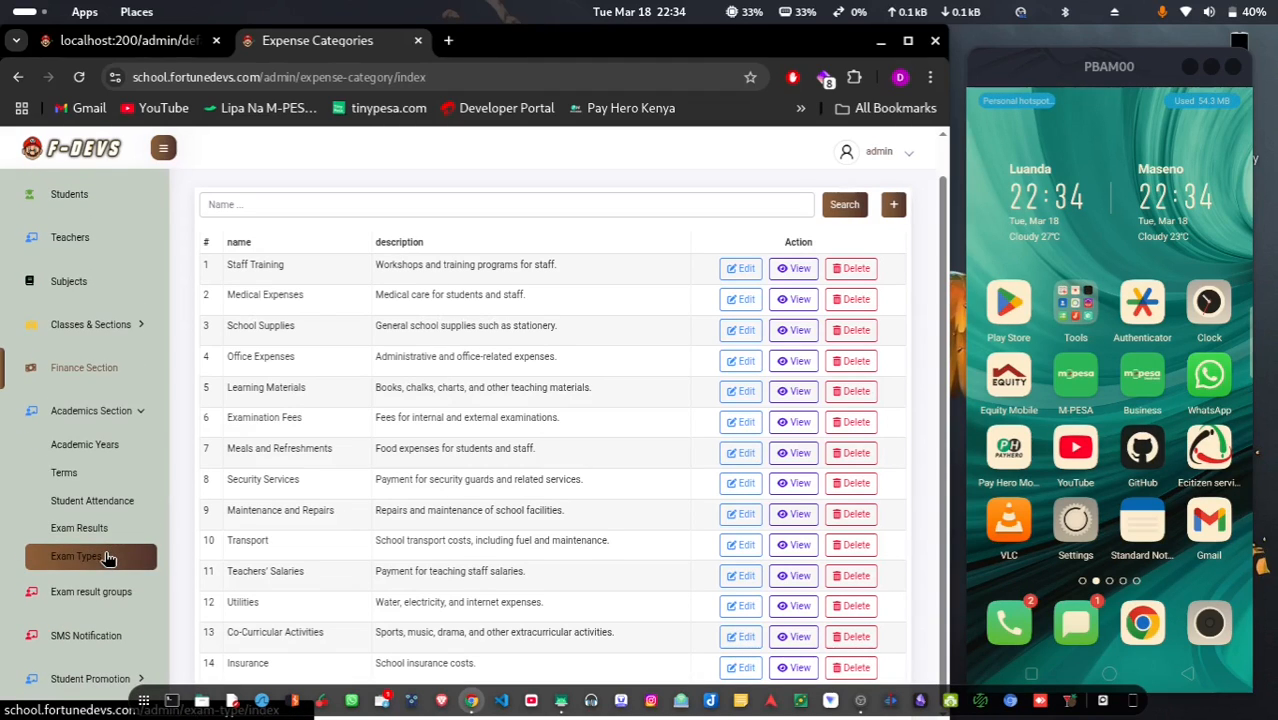
pyautogui.click(108, 441)
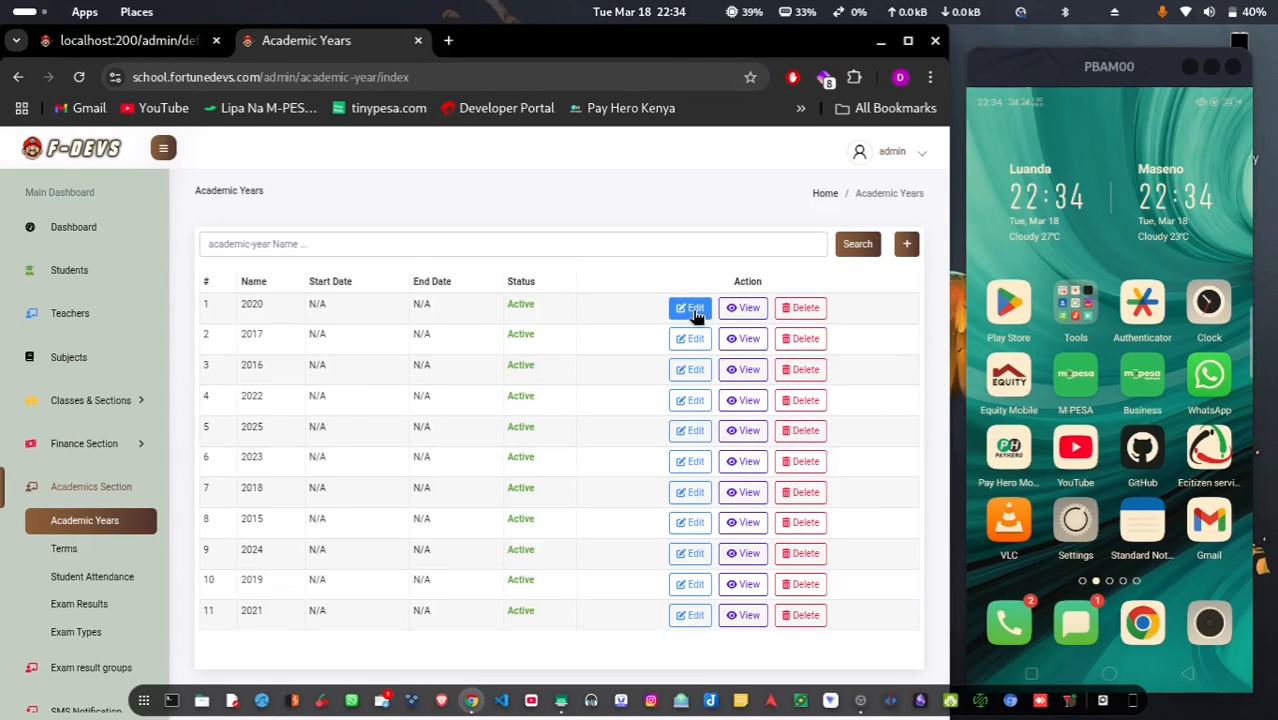
pyautogui.click(695, 310)
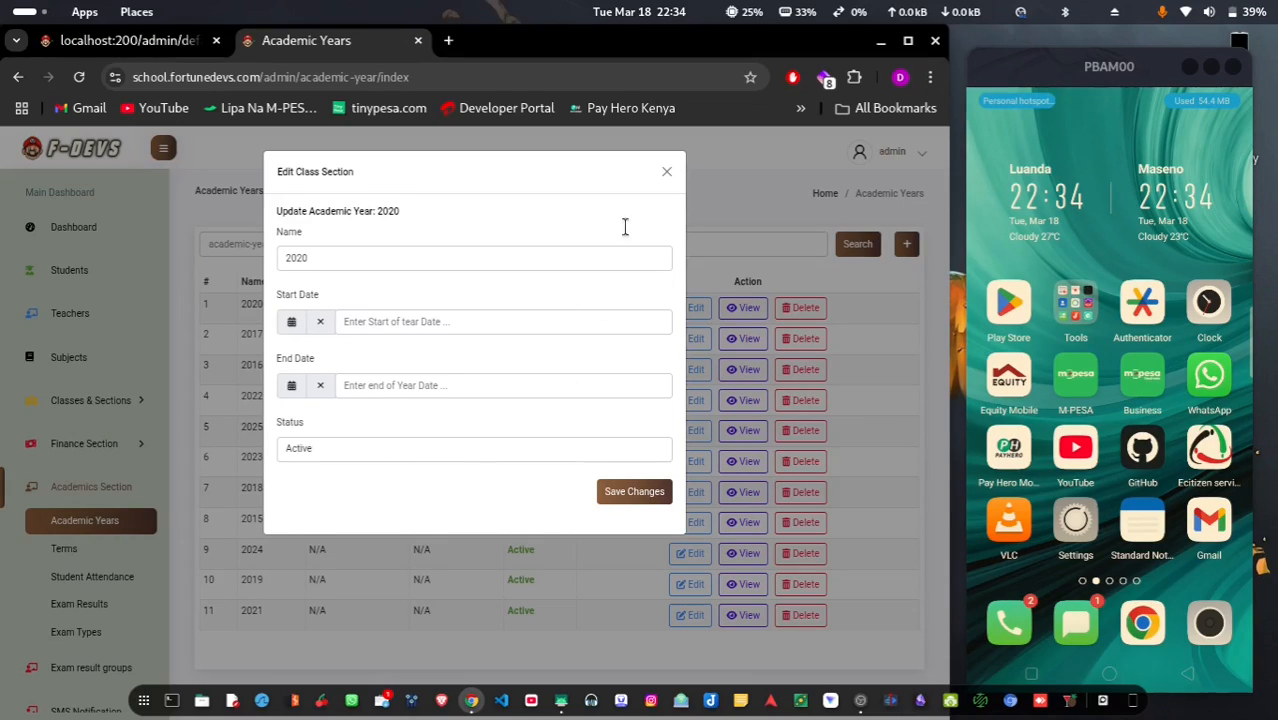
pyautogui.click(666, 174)
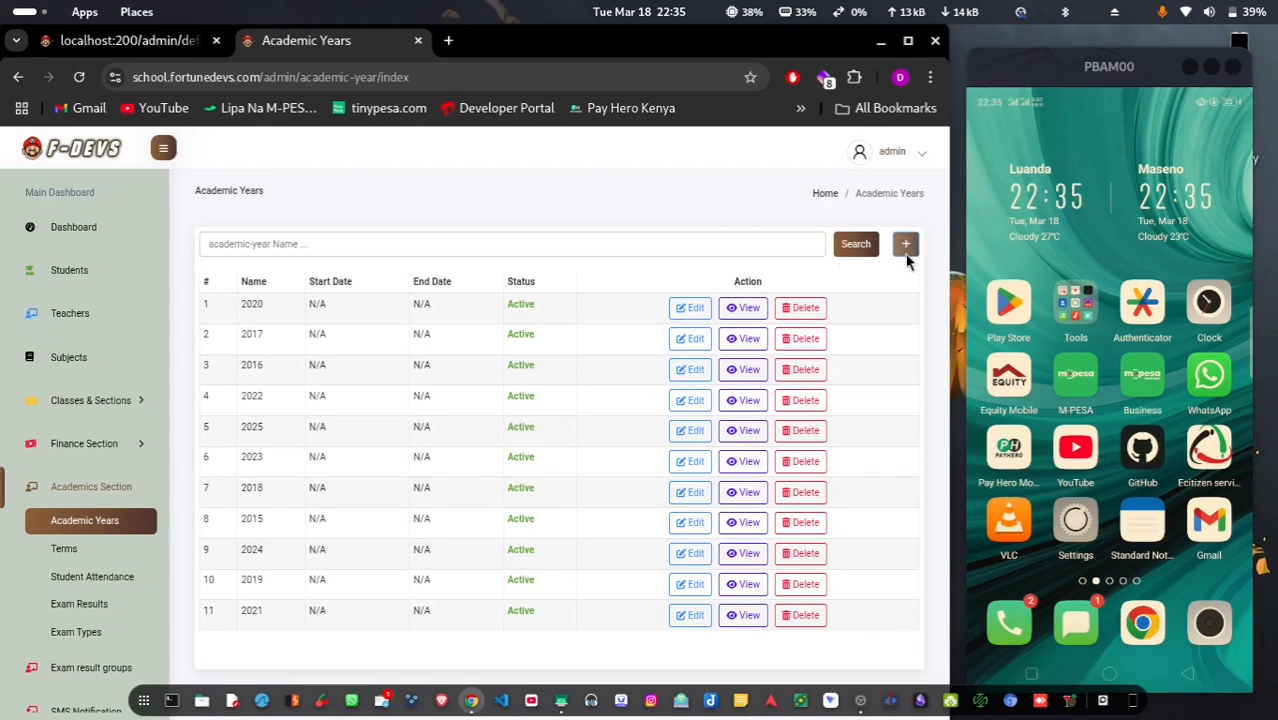
pyautogui.click(906, 245)
pyautogui.click(371, 588)
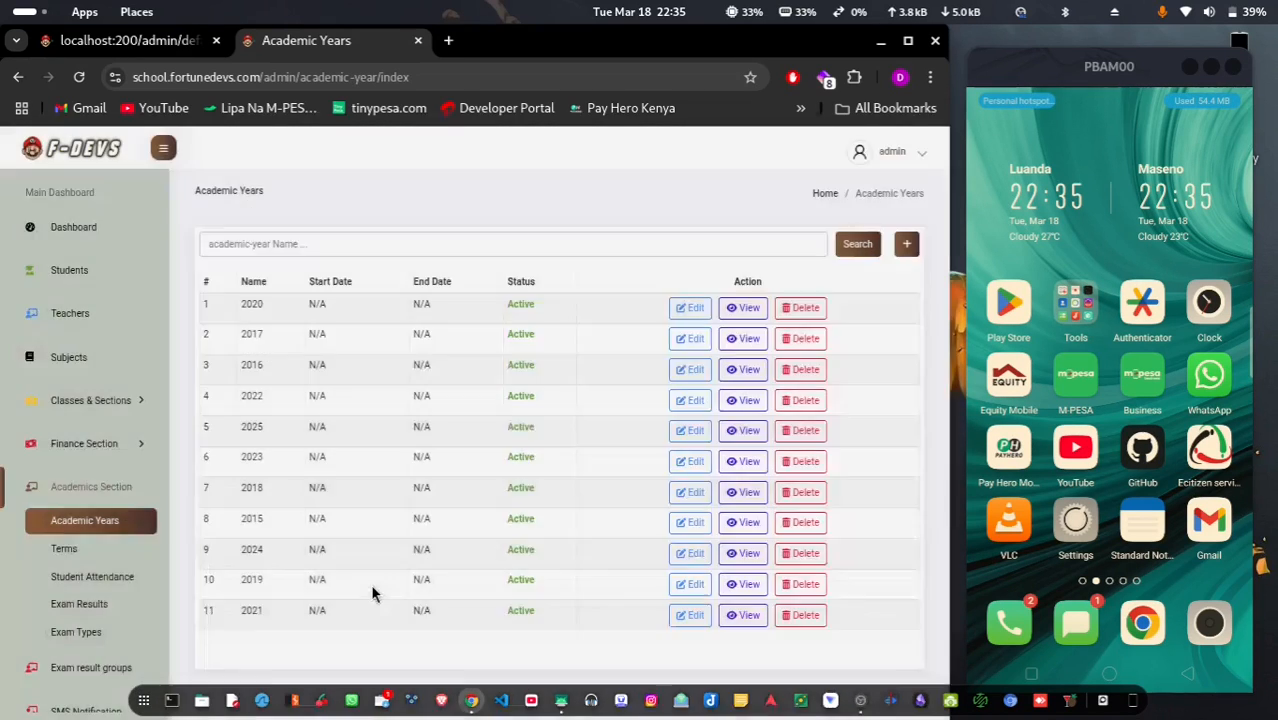
pyautogui.click(64, 551)
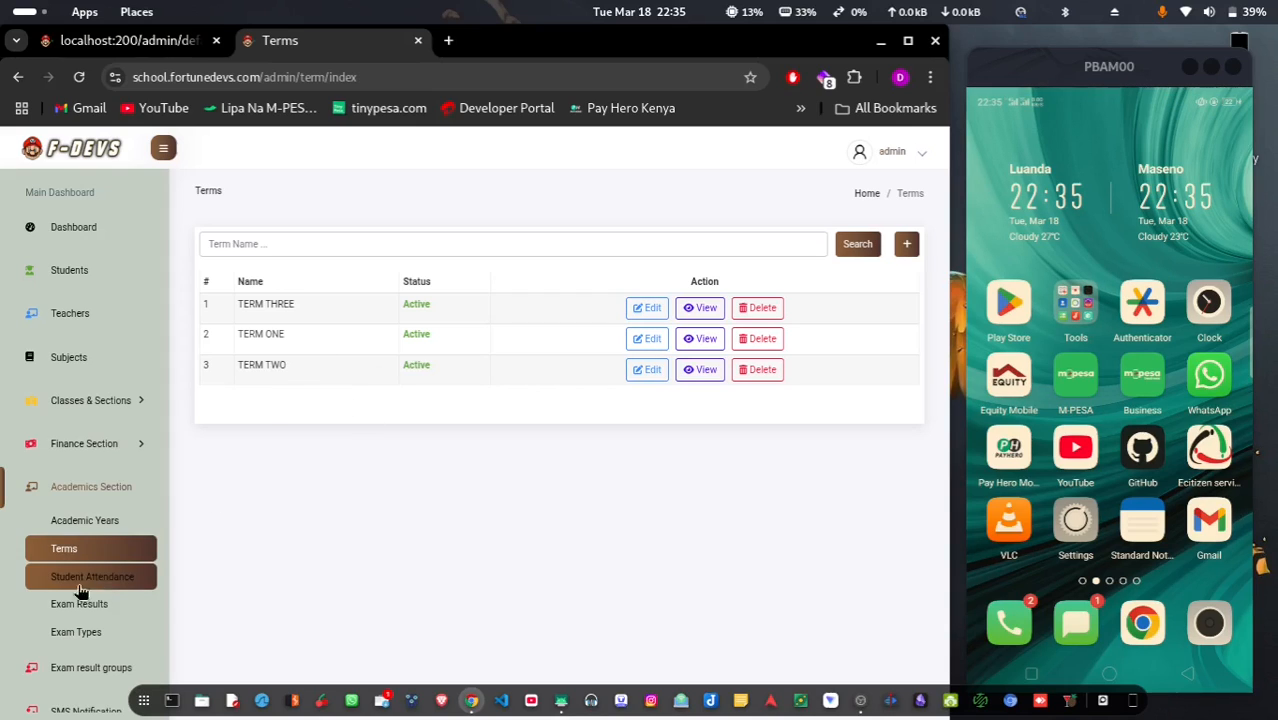
# In Student Attendance, list the GRADE 8 GREEN students for 18/03/2025
pyautogui.click(113, 588)
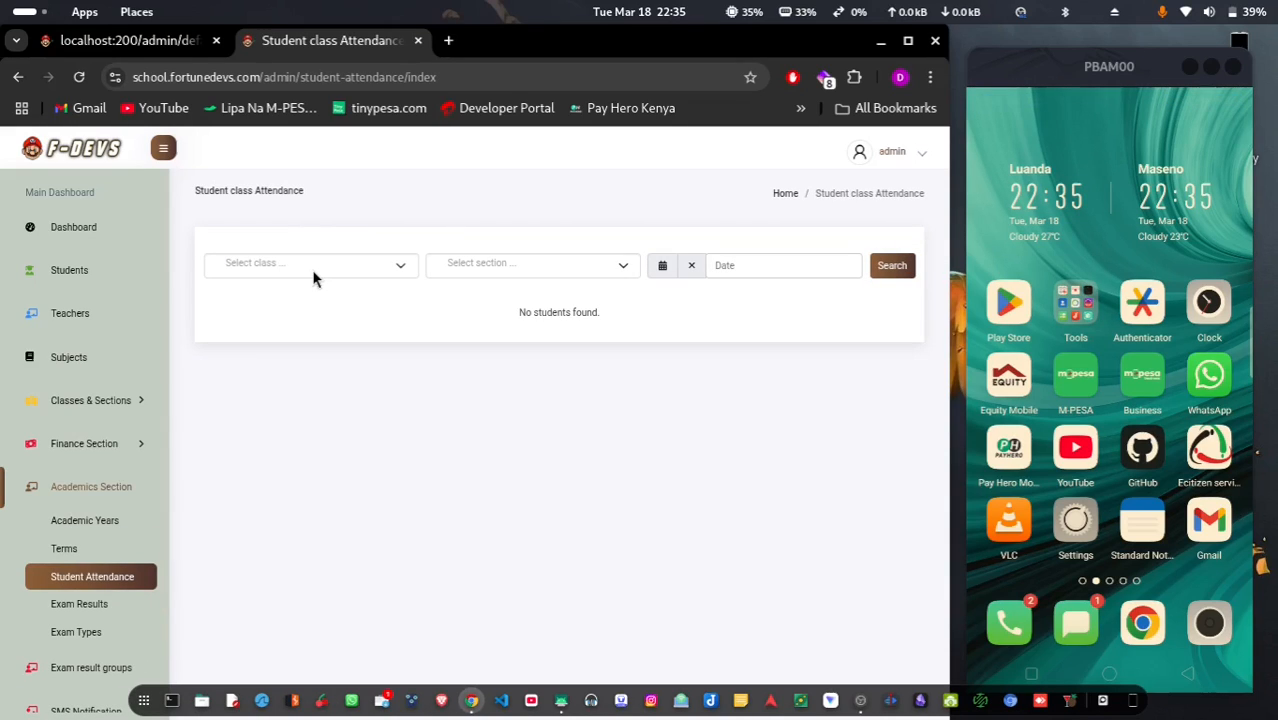
pyautogui.click(313, 278)
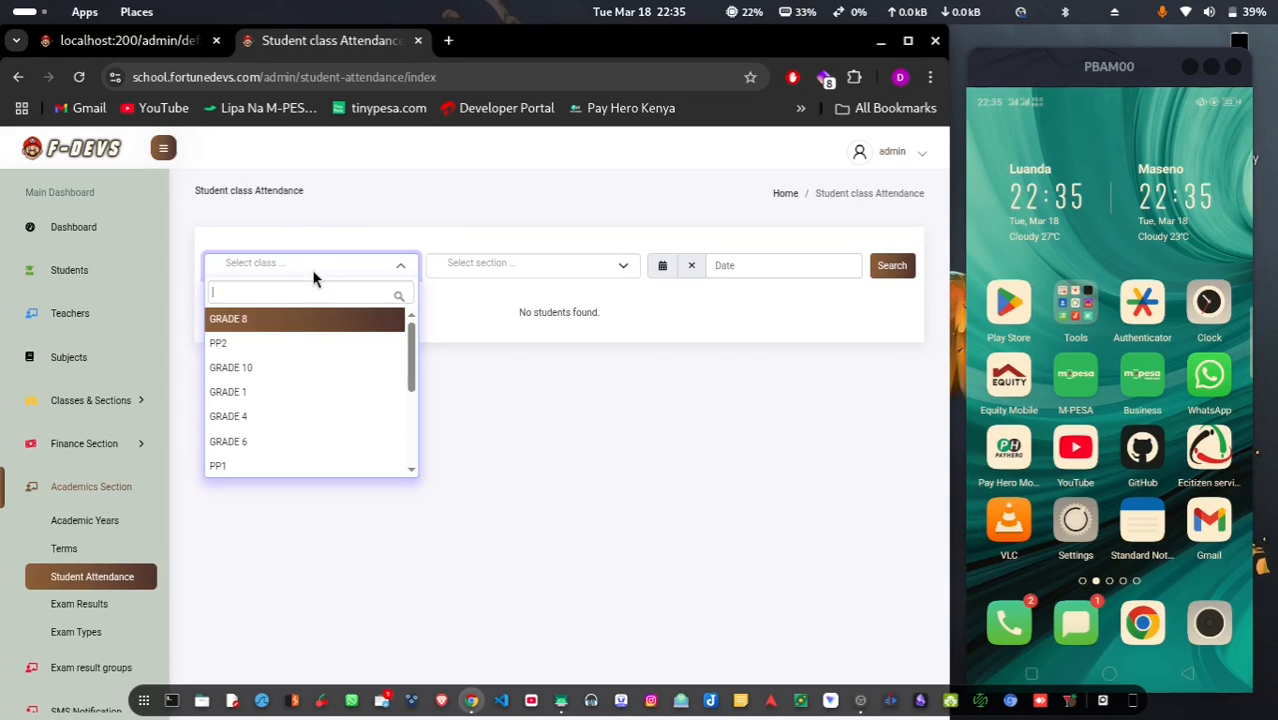
pyautogui.click(286, 322)
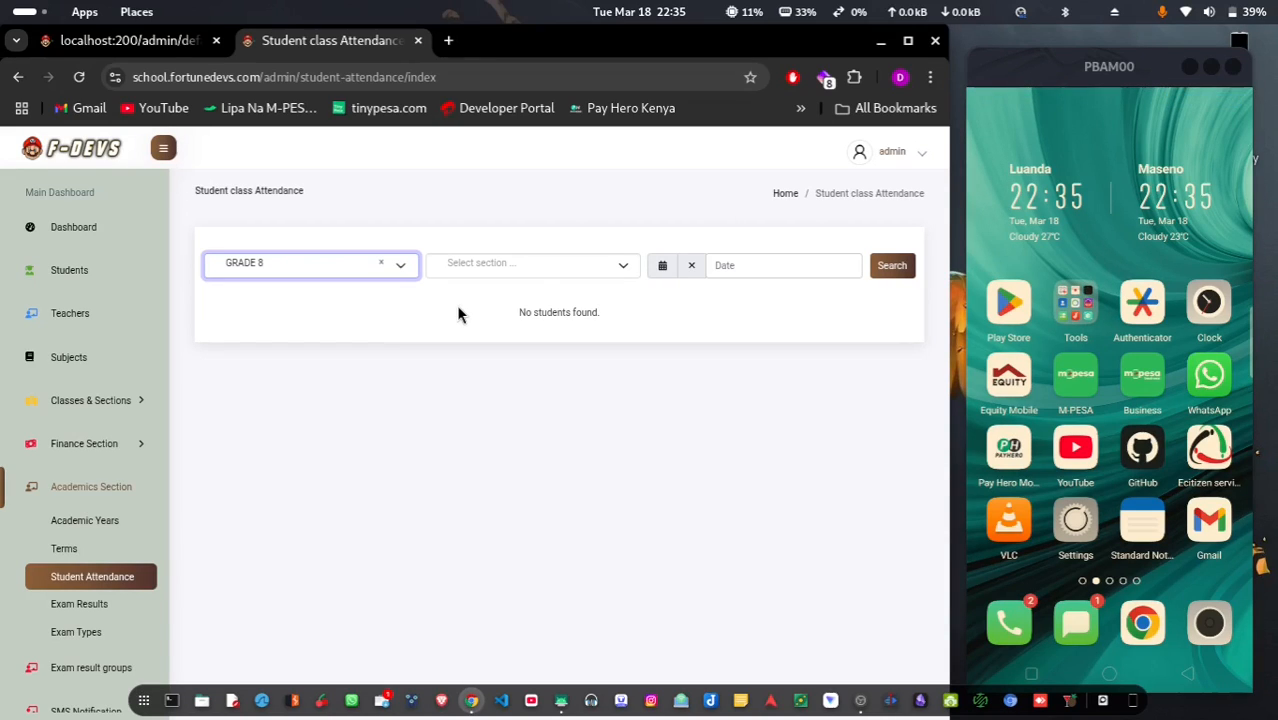
pyautogui.click(539, 266)
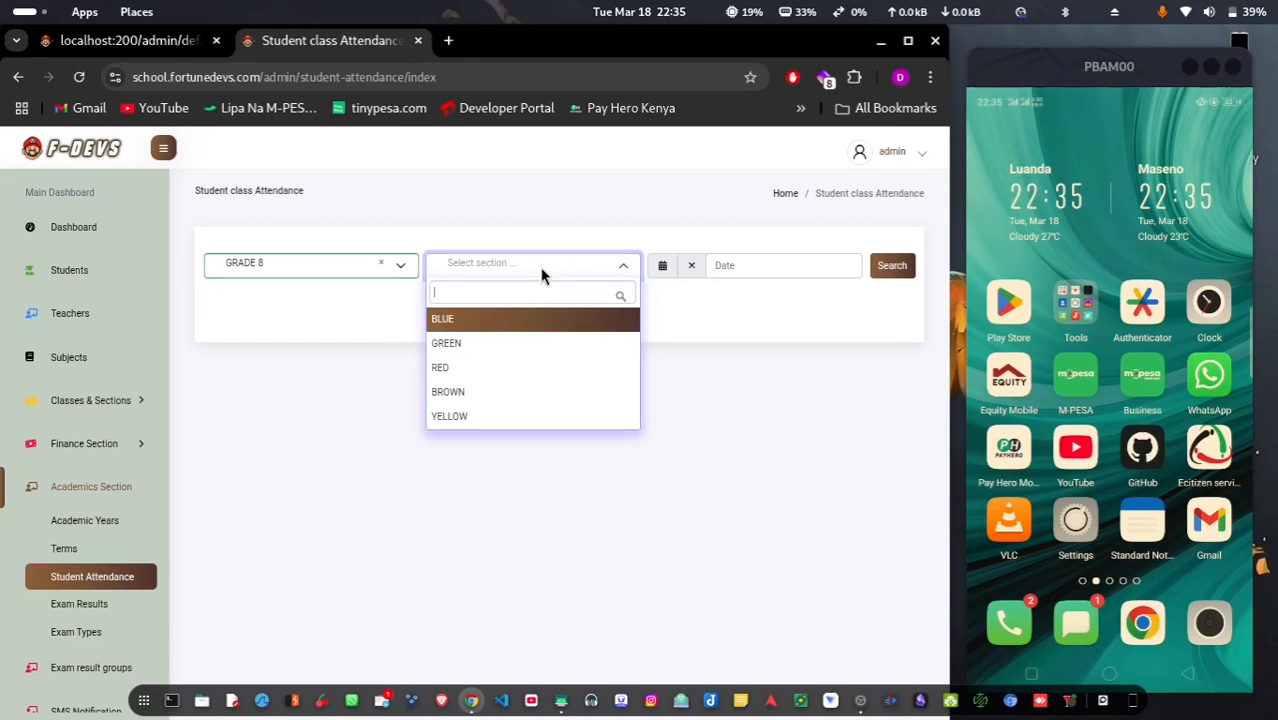
pyautogui.click(509, 344)
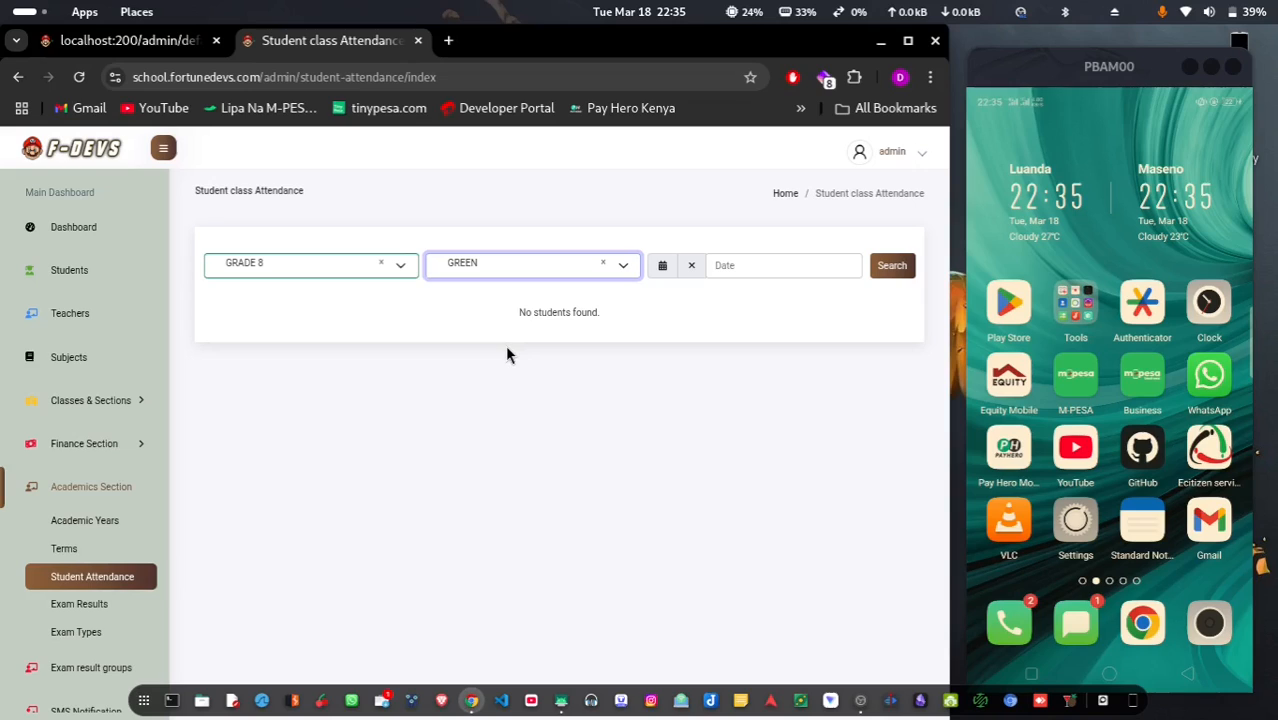
pyautogui.click(758, 263)
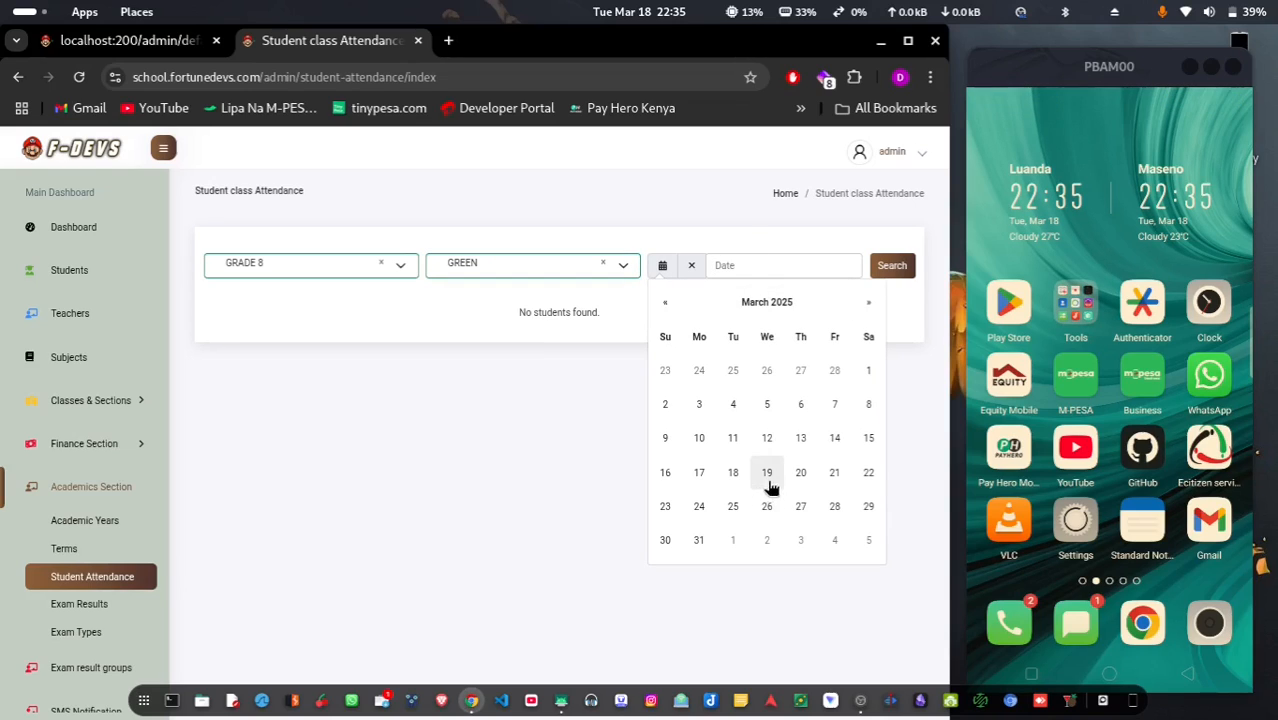
pyautogui.click(732, 478)
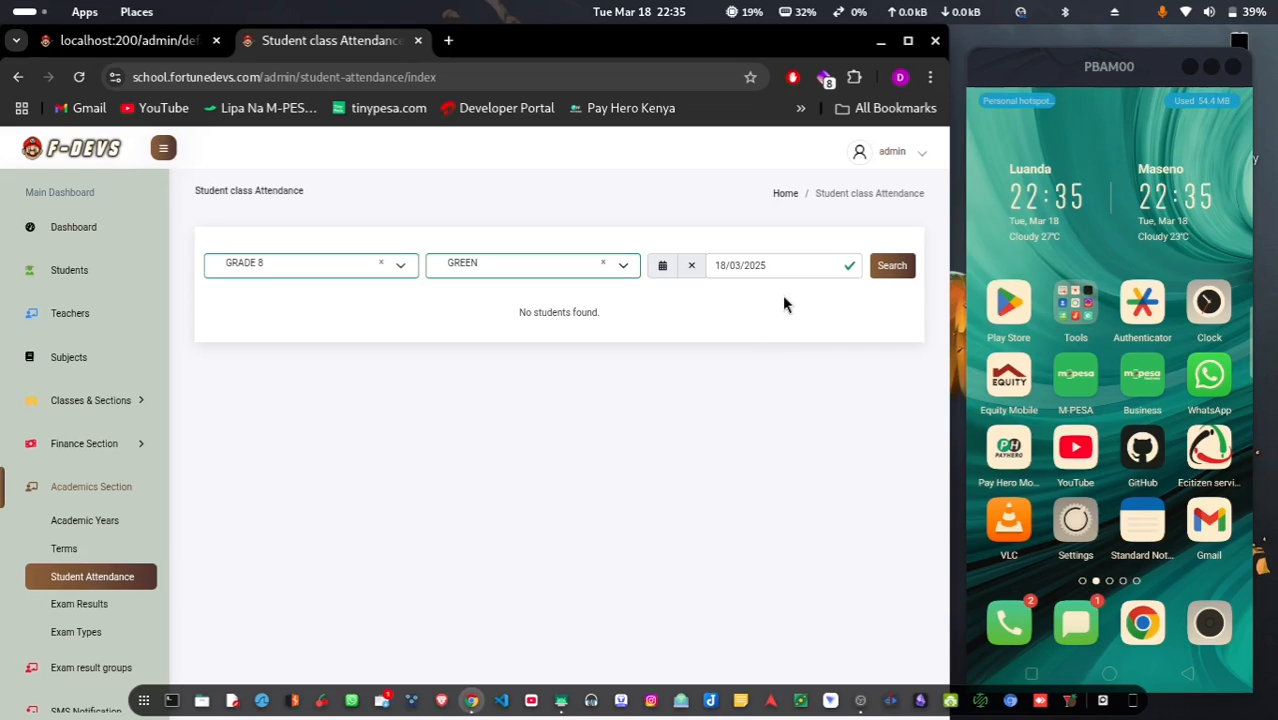
pyautogui.click(890, 268)
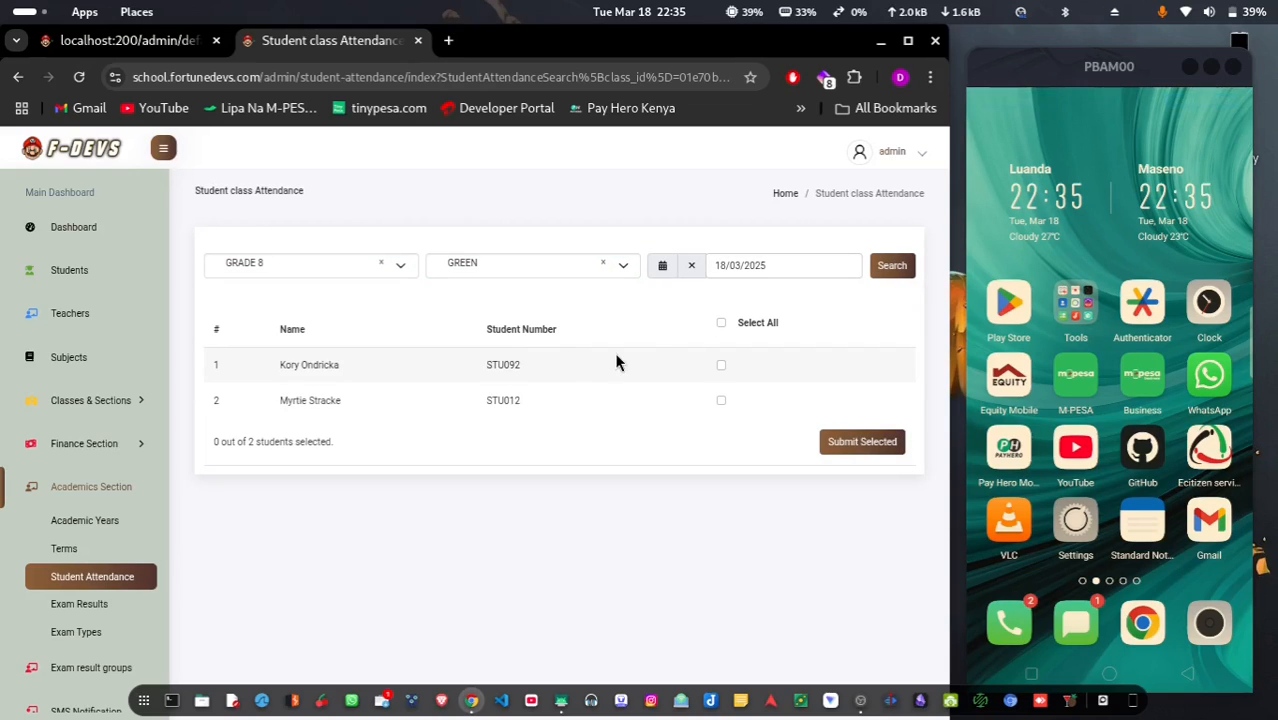
# Mark only the second student as present and submit the attendance
pyautogui.click(721, 365)
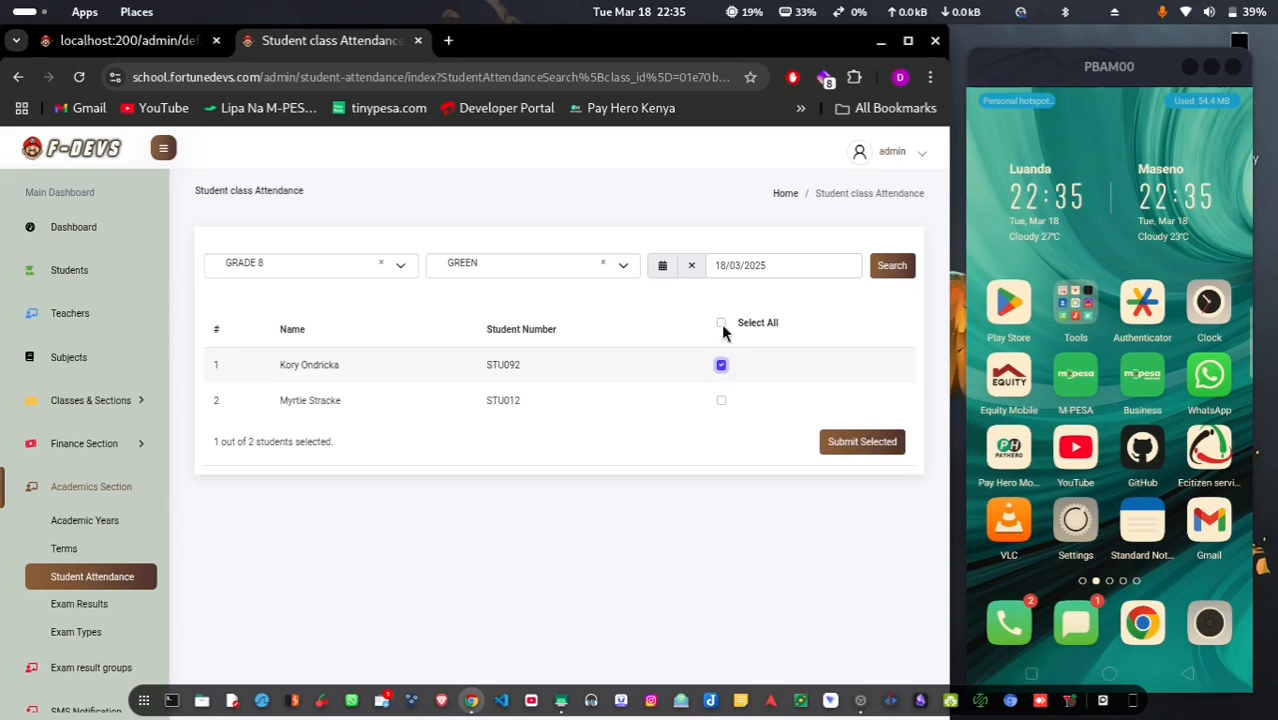
pyautogui.click(721, 323)
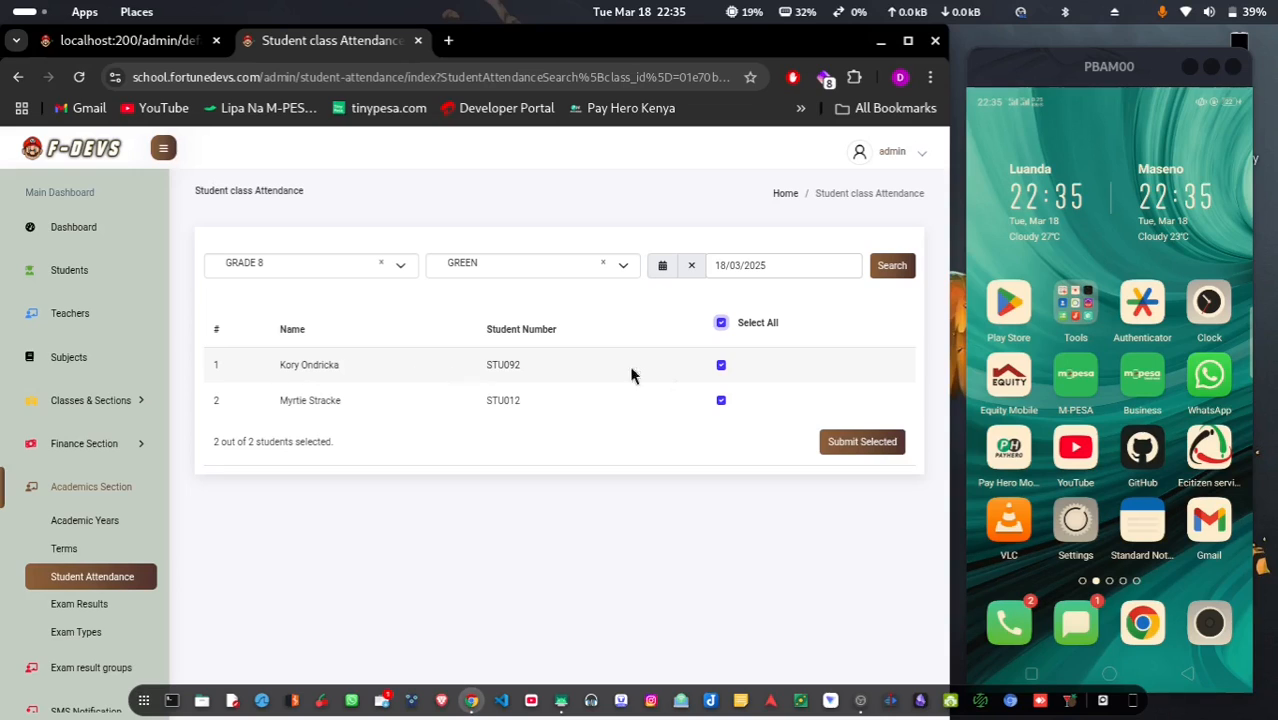
pyautogui.click(721, 366)
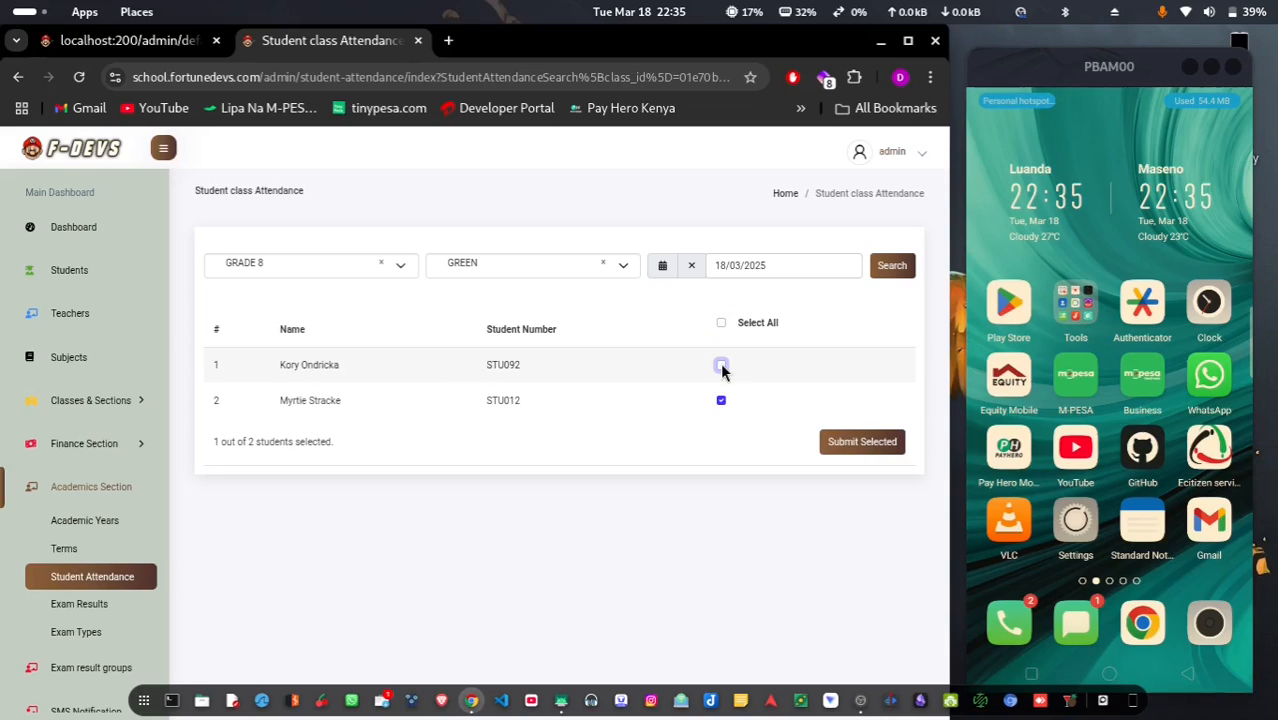
pyautogui.click(859, 448)
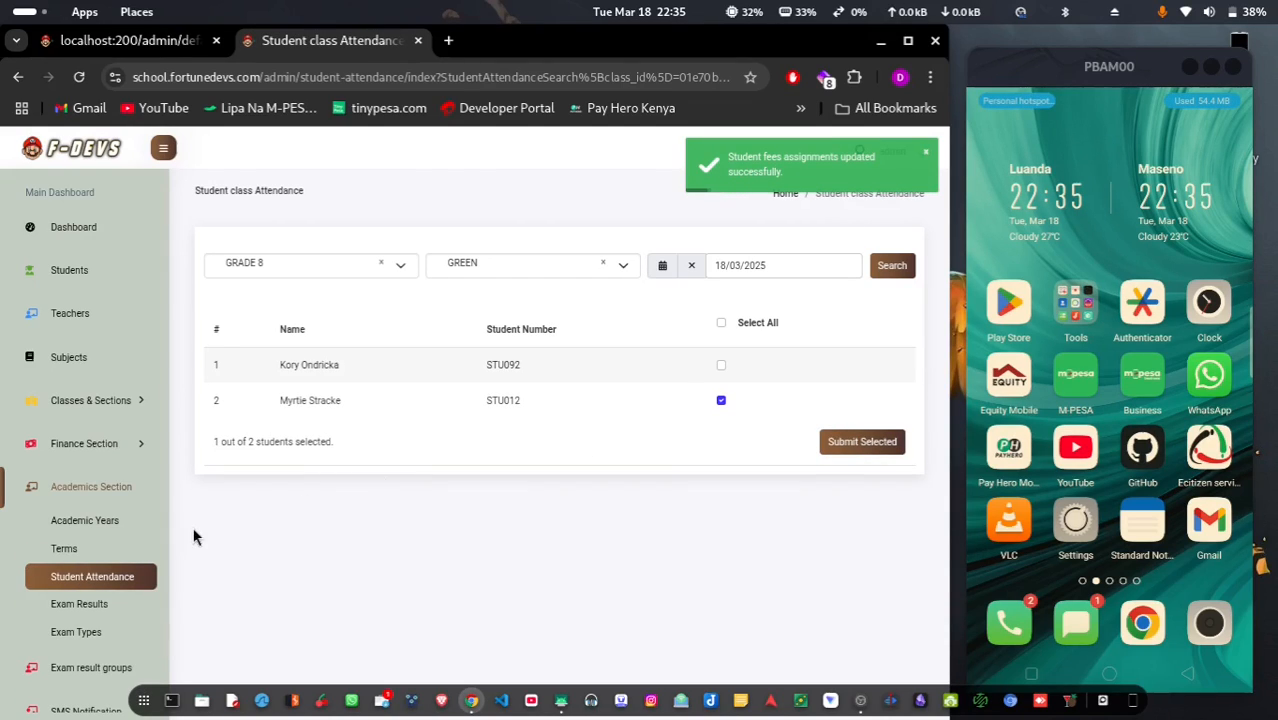
pyautogui.click(74, 613)
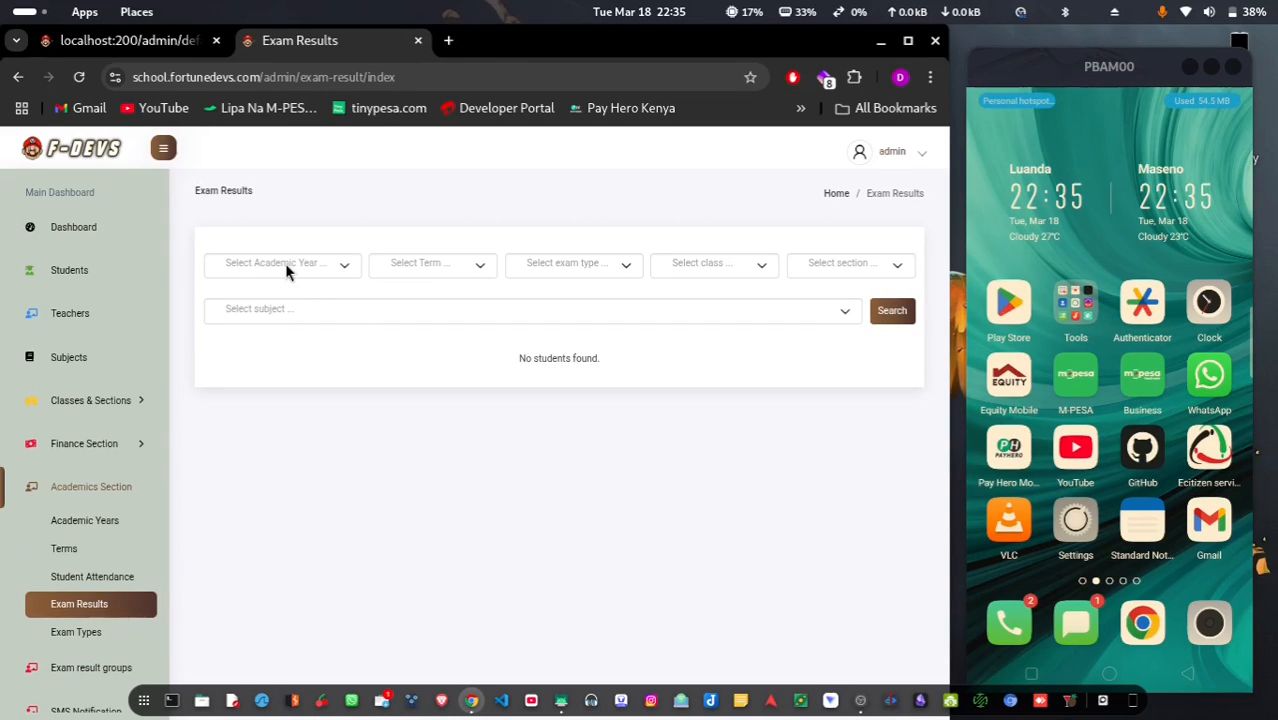
# Filter exam results by academic year 2025, TERM ONE and the CAT ONE exam type
pyautogui.click(285, 263)
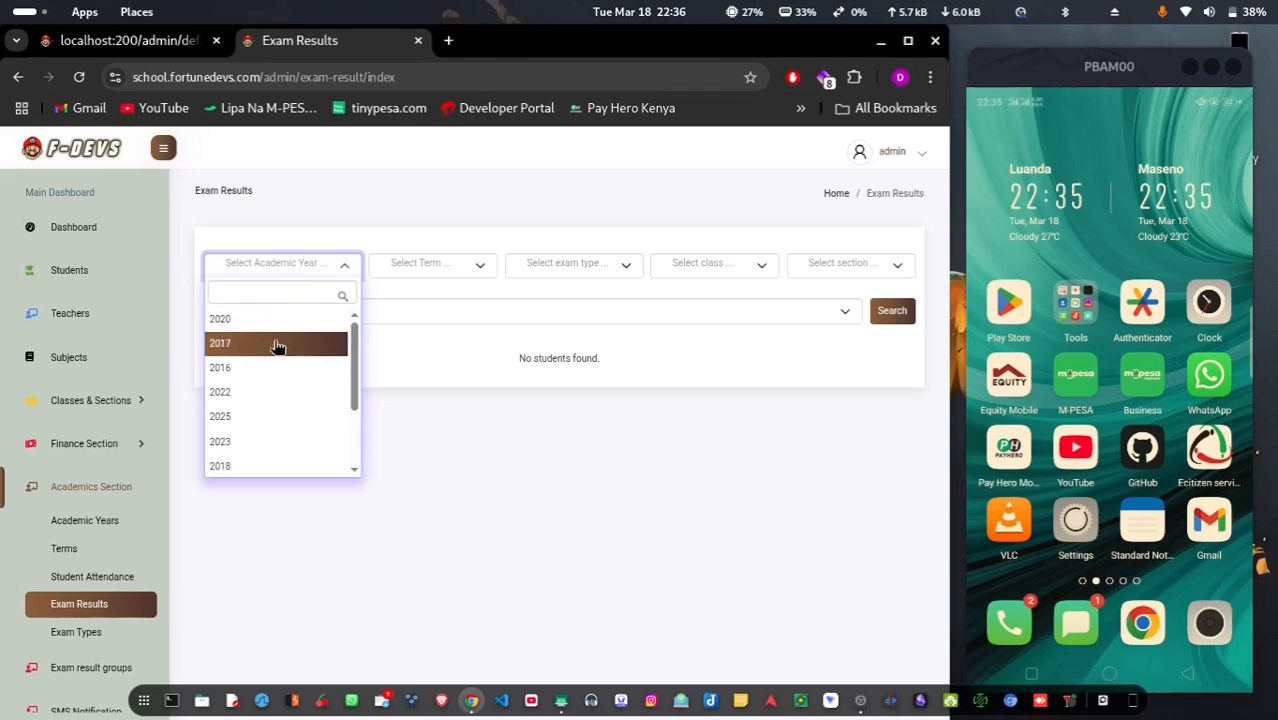
pyautogui.scroll(-2, 275, 387)
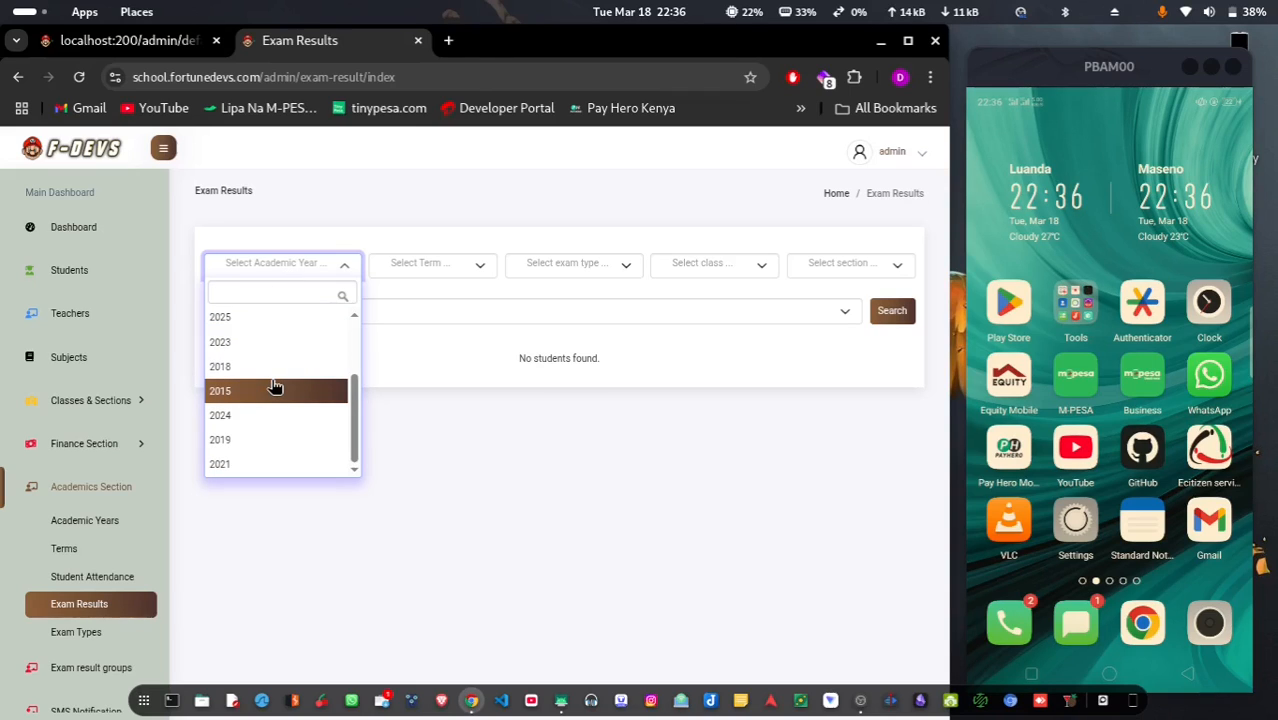
pyautogui.write('2025')
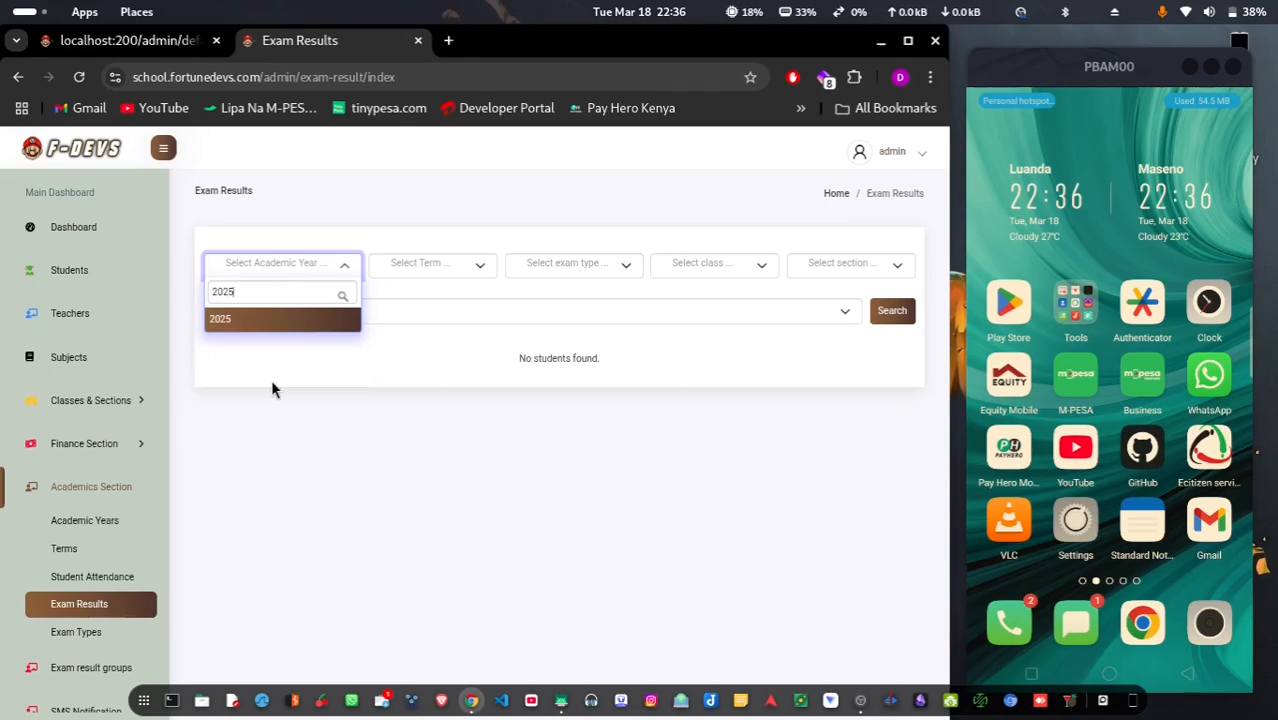
pyautogui.click(305, 320)
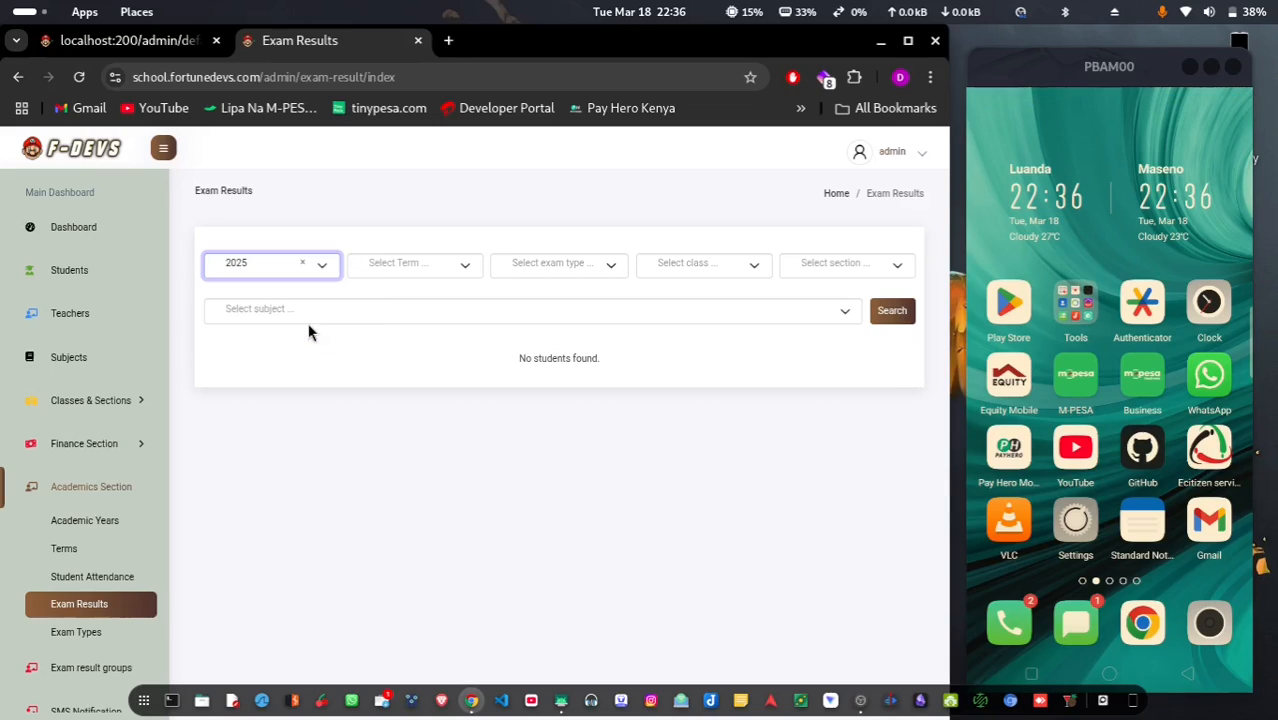
pyautogui.click(410, 264)
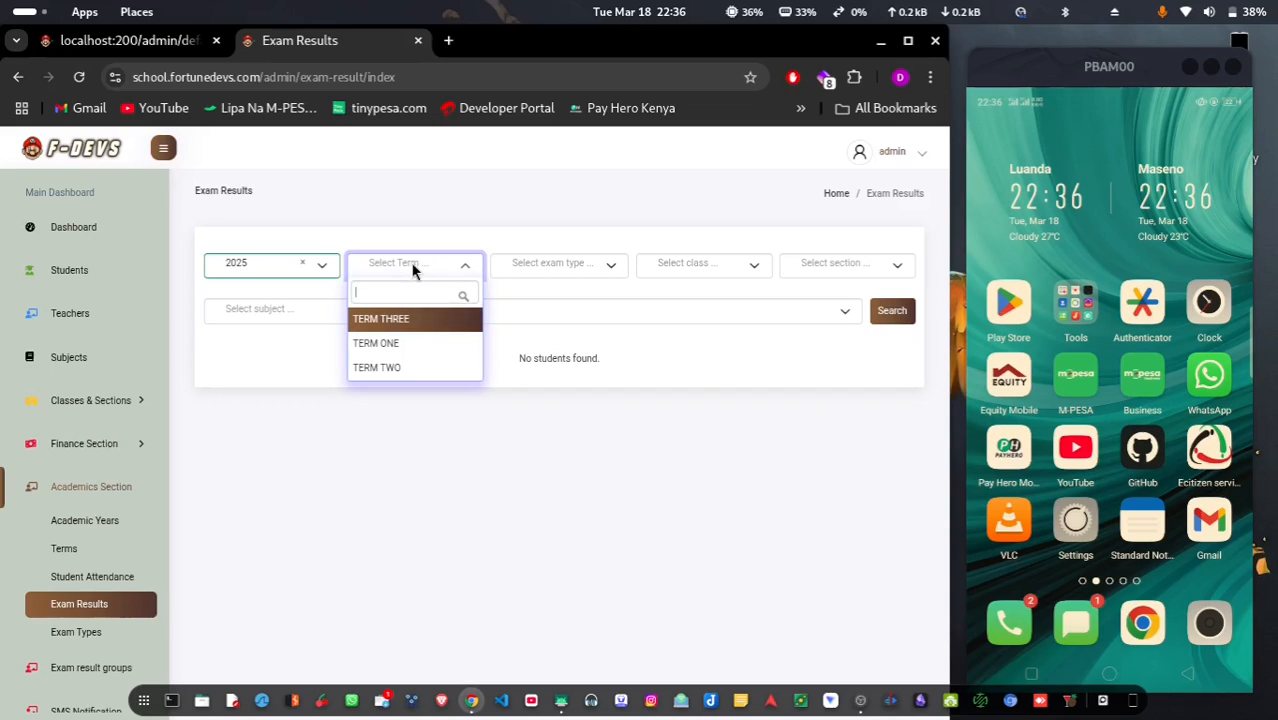
pyautogui.click(408, 343)
pyautogui.click(580, 263)
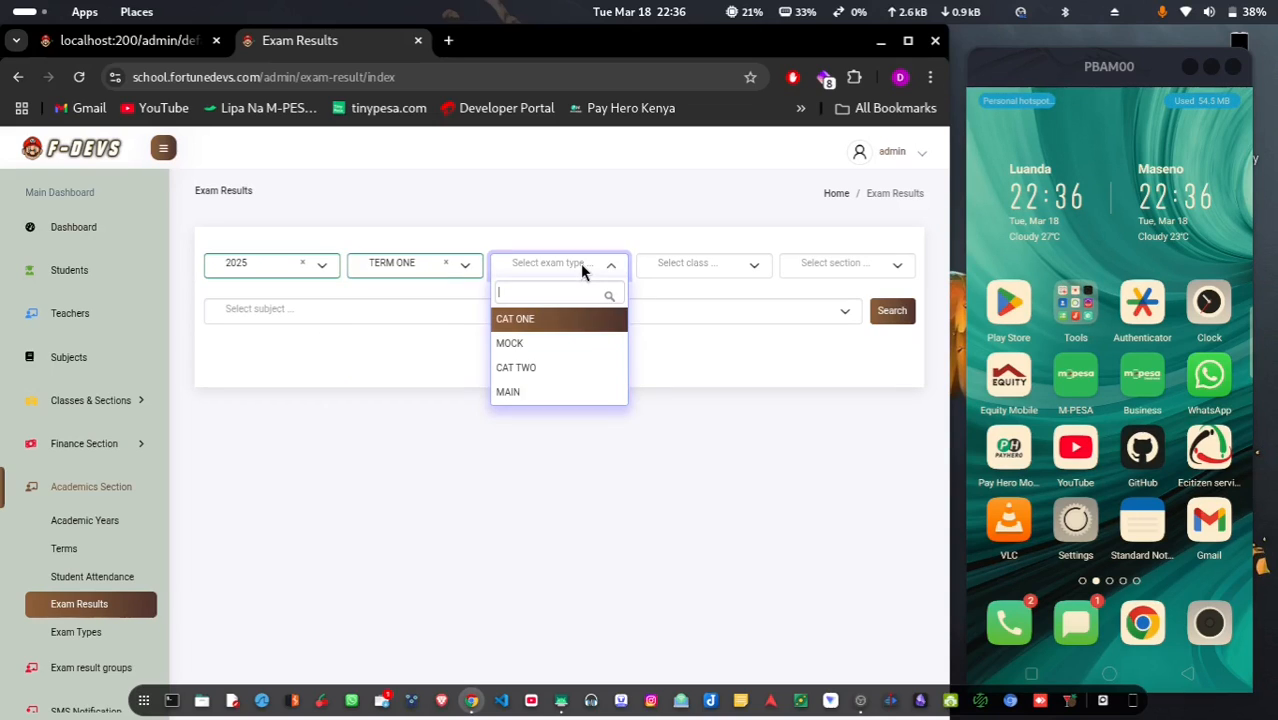
pyautogui.click(540, 320)
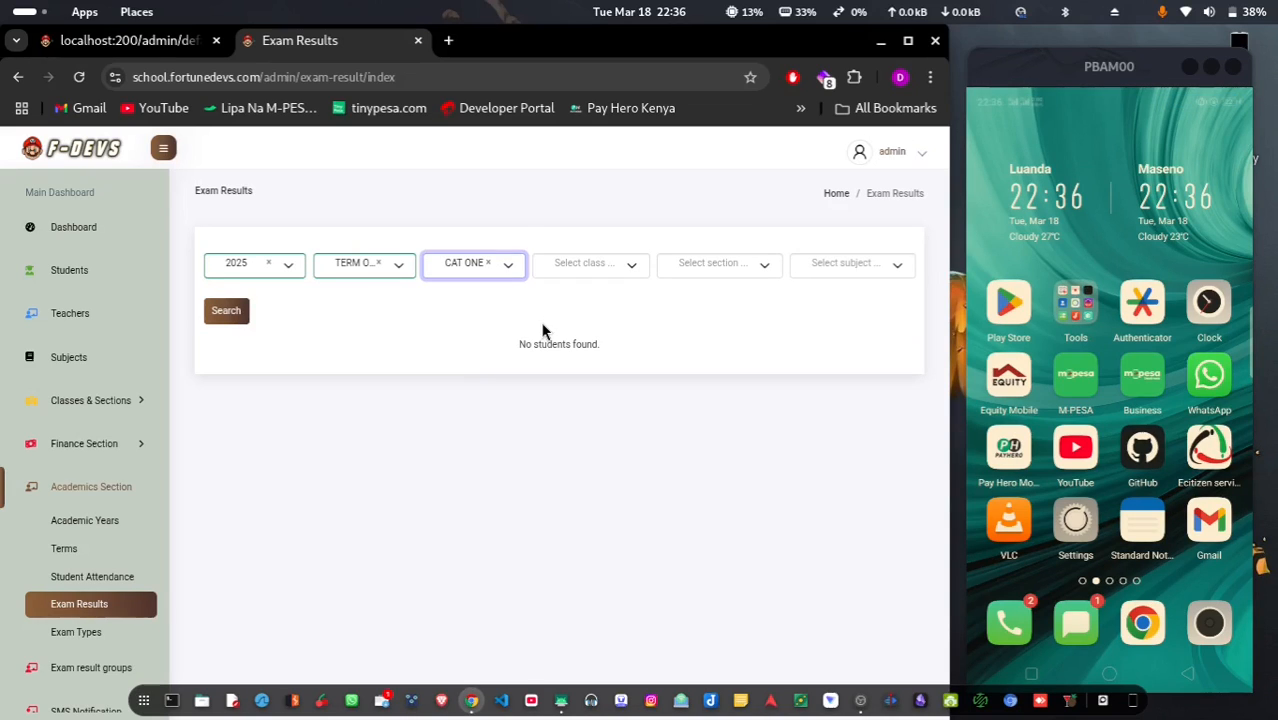
# Add class GRADE 6, section BLUE and subject Health Education, then search
pyautogui.click(600, 278)
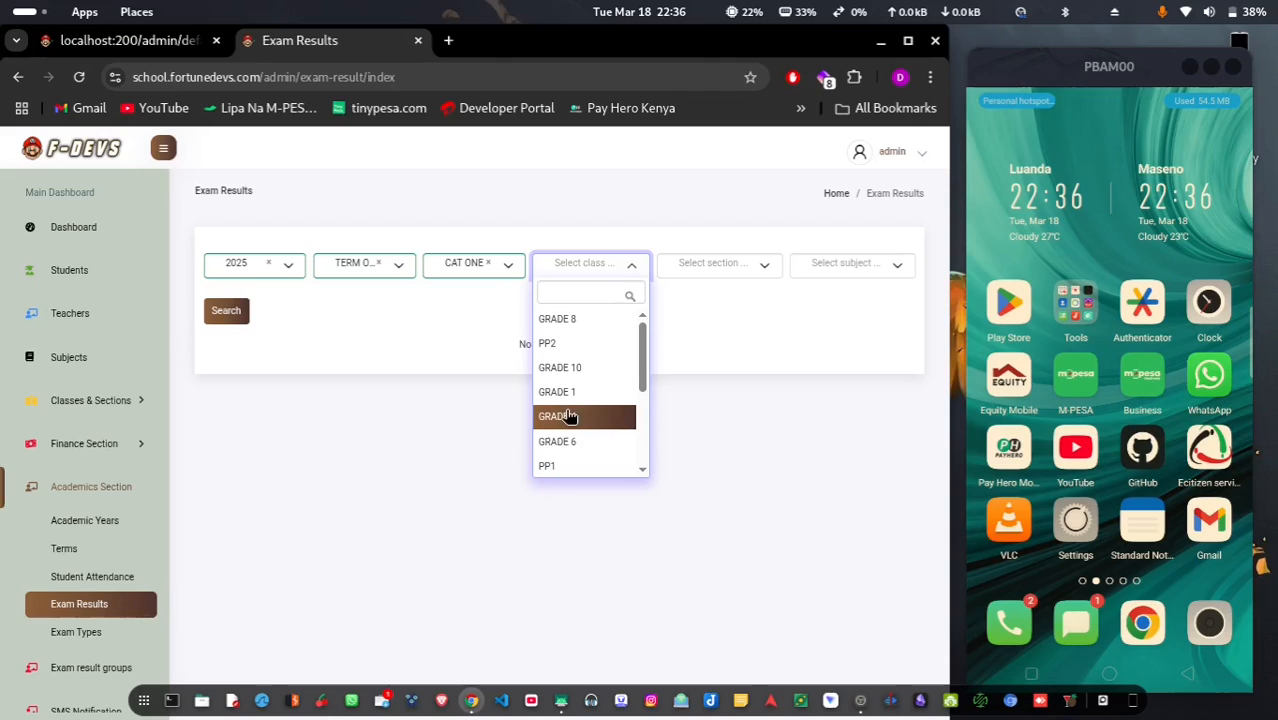
pyautogui.click(572, 444)
pyautogui.click(665, 265)
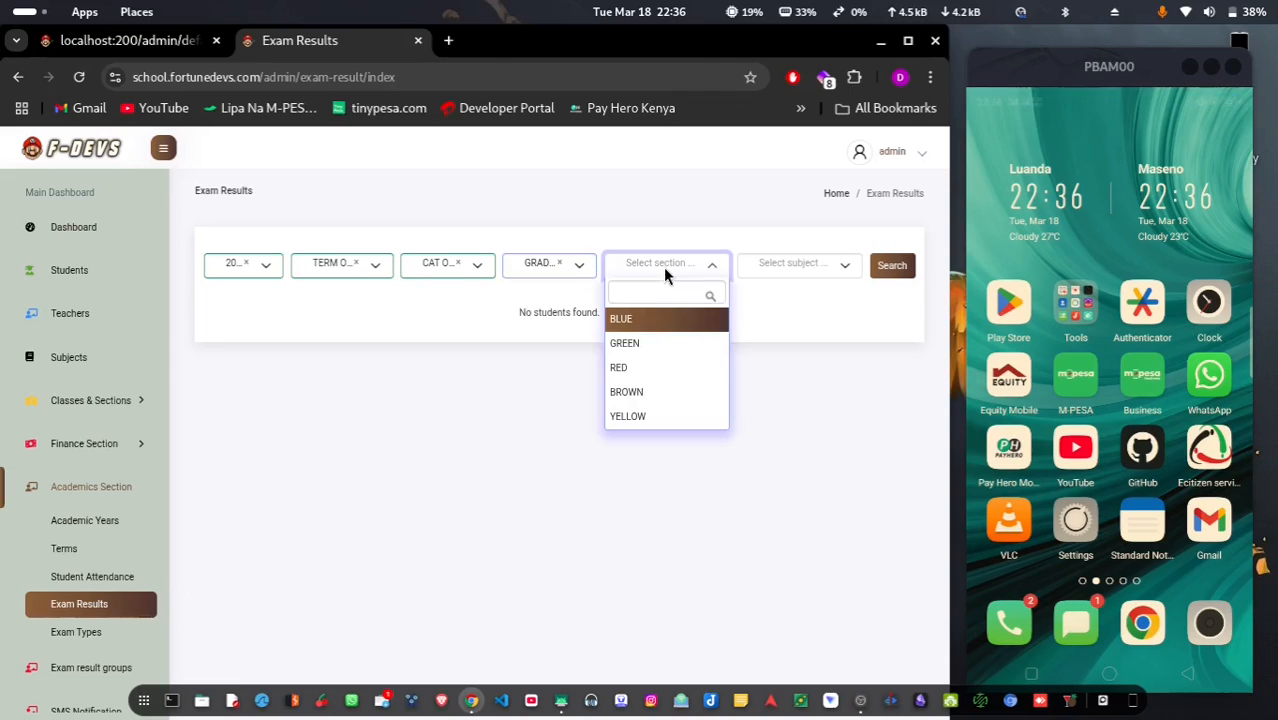
pyautogui.click(668, 324)
pyautogui.click(808, 265)
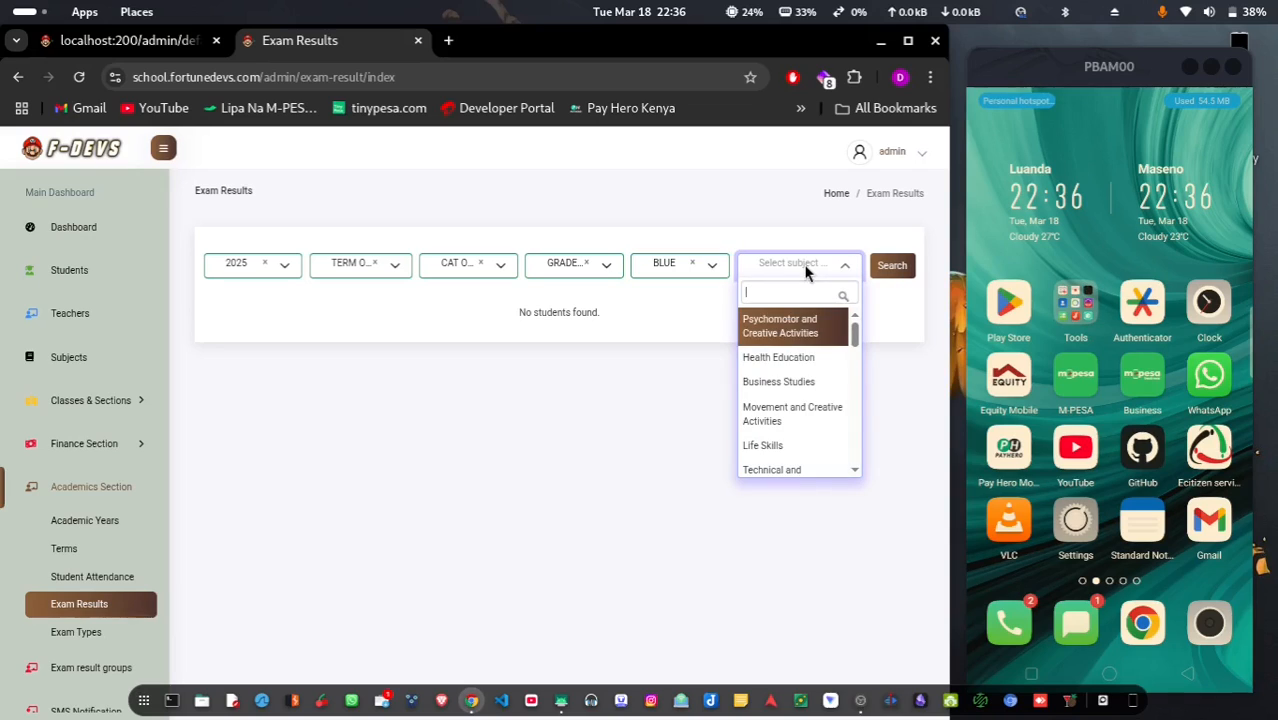
pyautogui.click(771, 362)
pyautogui.click(891, 266)
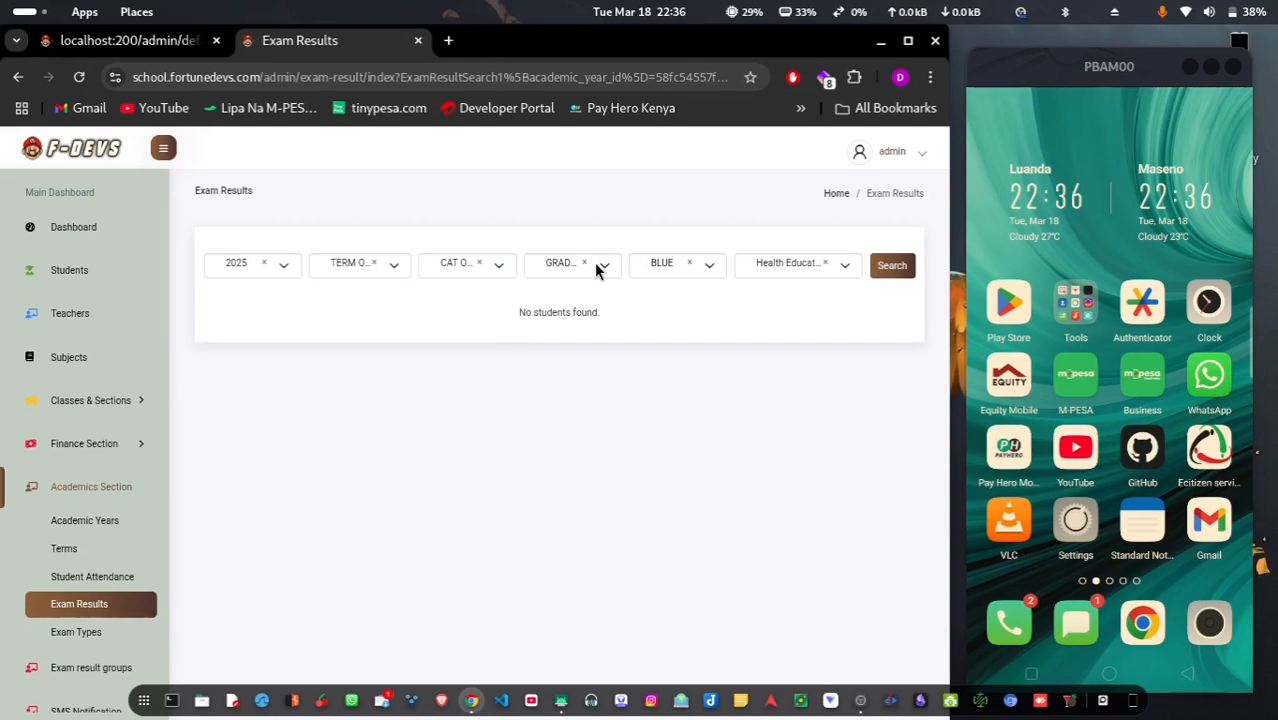
# Change the class filter to GRADE 4 and search again
pyautogui.click(584, 264)
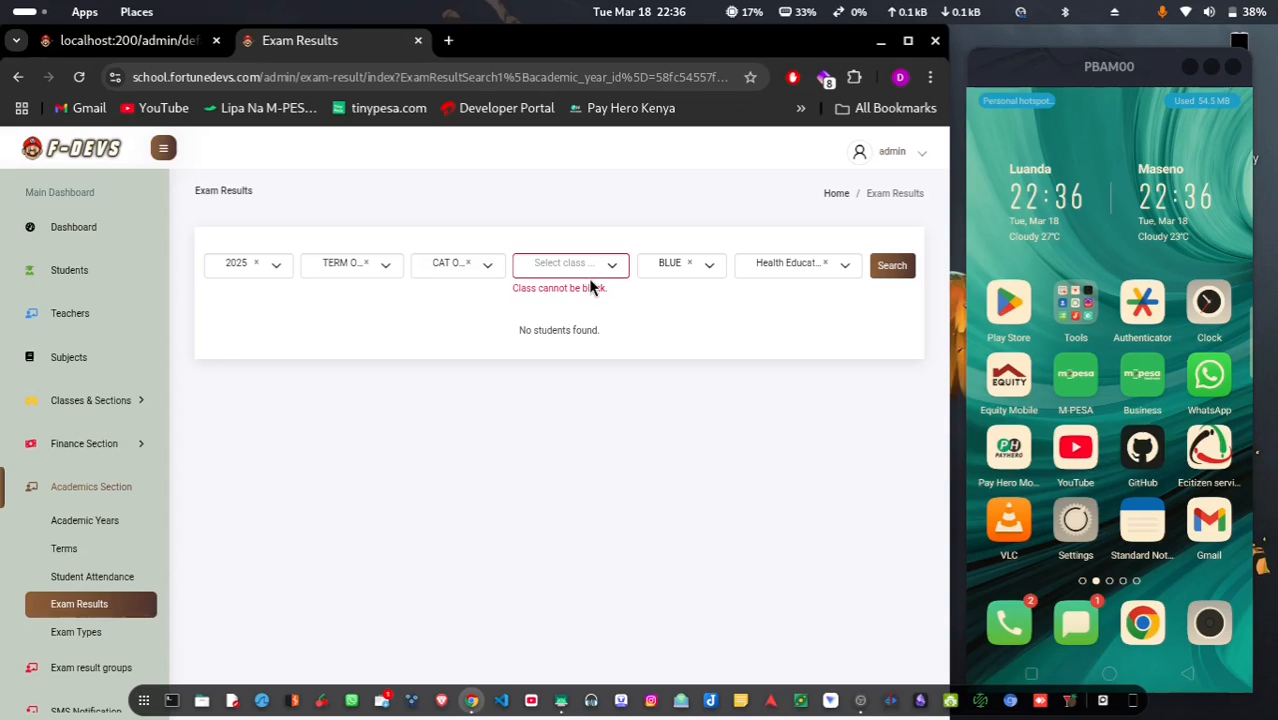
pyautogui.click(572, 262)
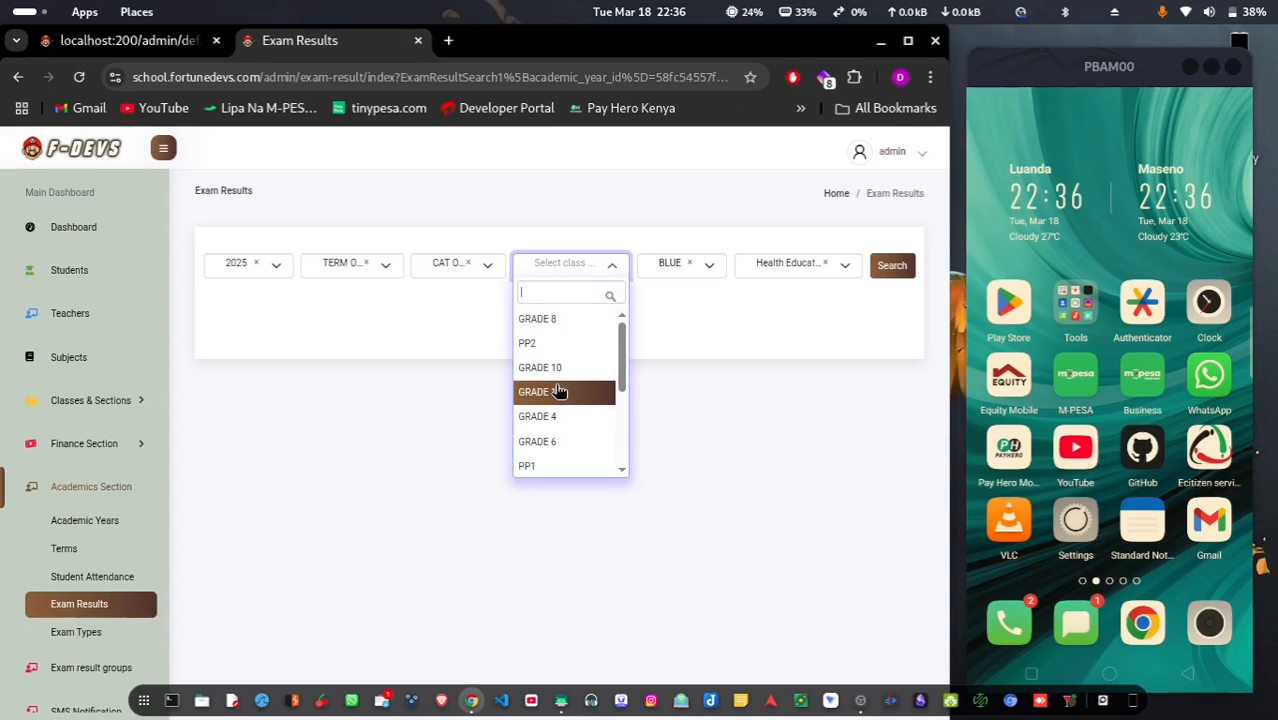
pyautogui.click(549, 419)
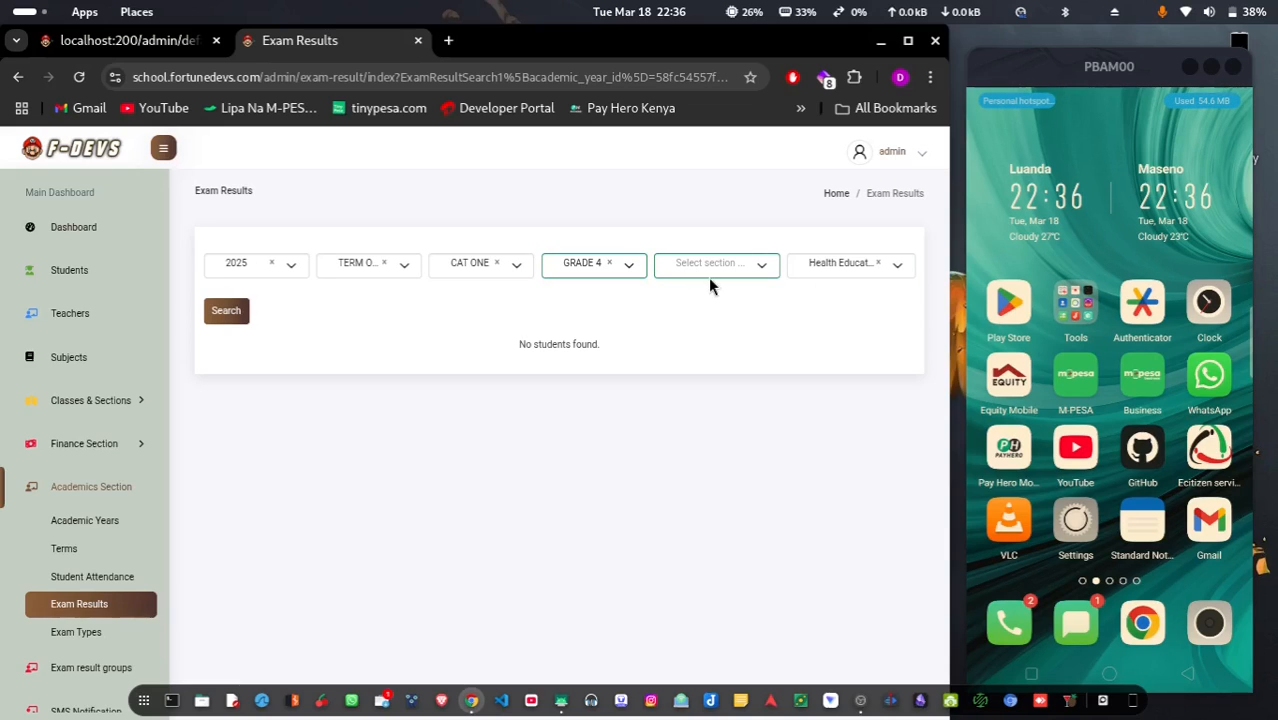
pyautogui.click(238, 311)
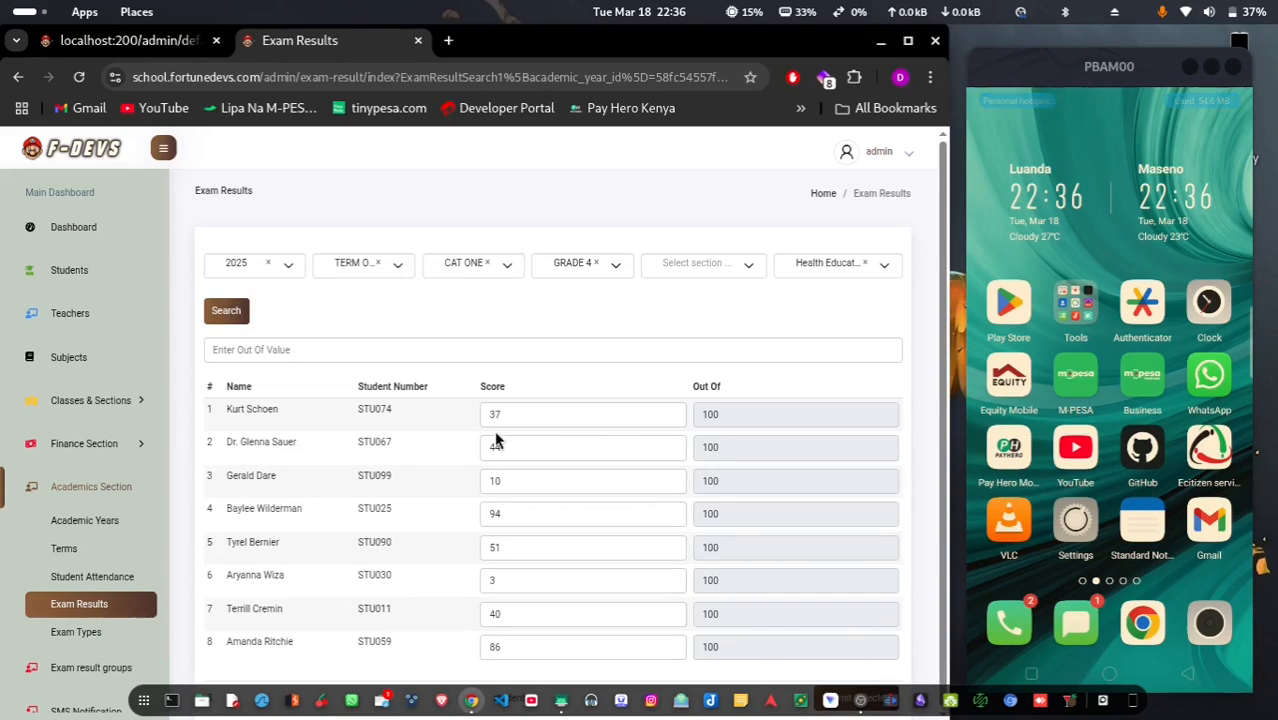
# Set the Out Of value for every Grade 4 Health Education score to 100, replacing 30, and submit
pyautogui.click(390, 349)
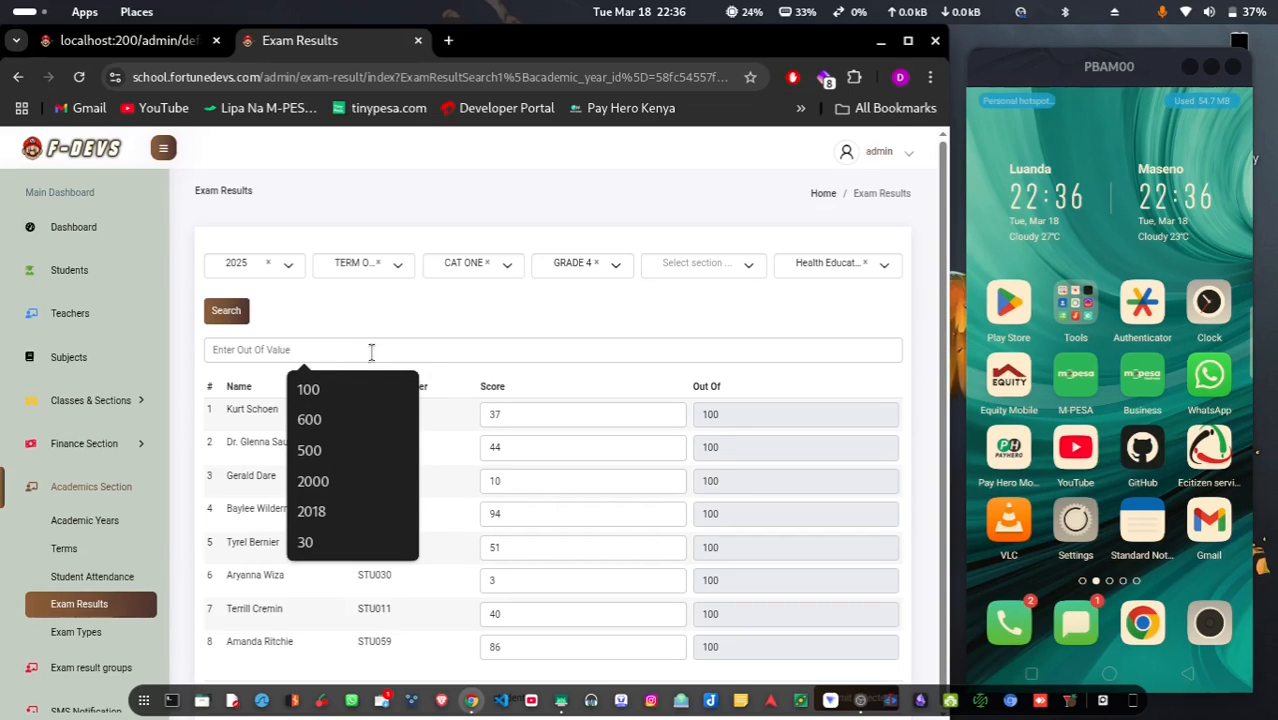
pyautogui.click(320, 541)
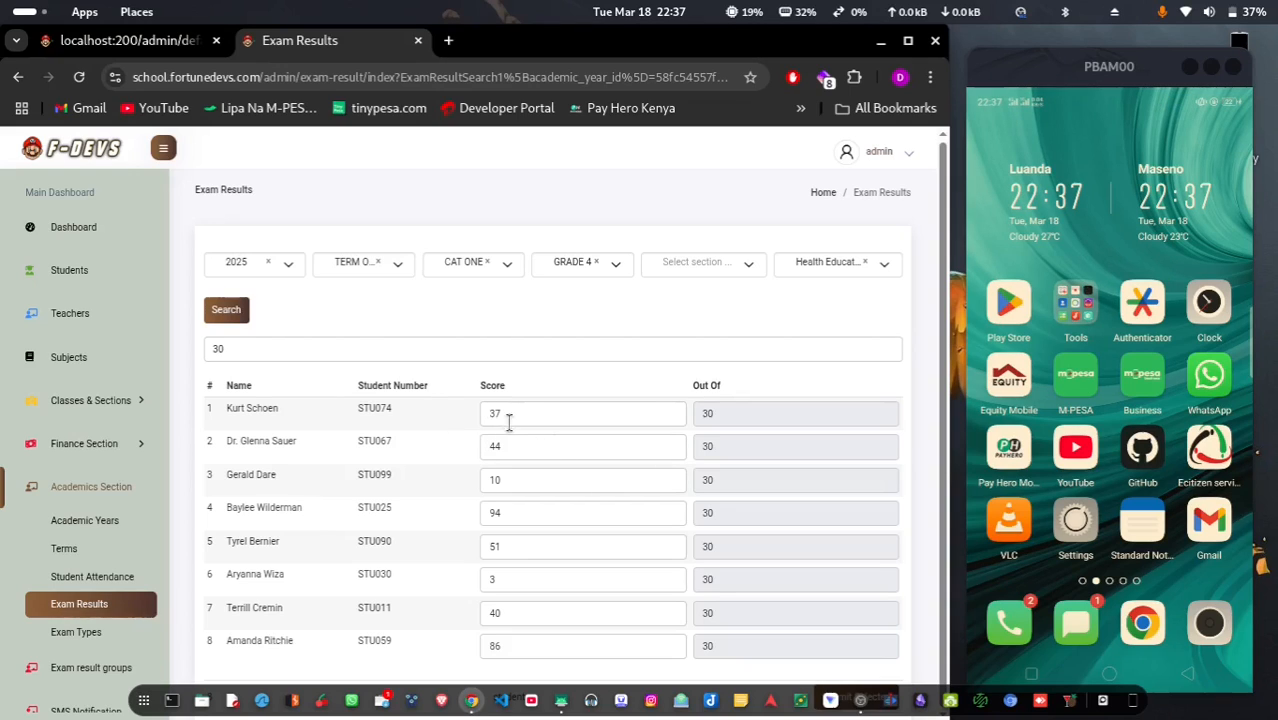
pyautogui.press('BackSpace')
pyautogui.press('BackSpace')
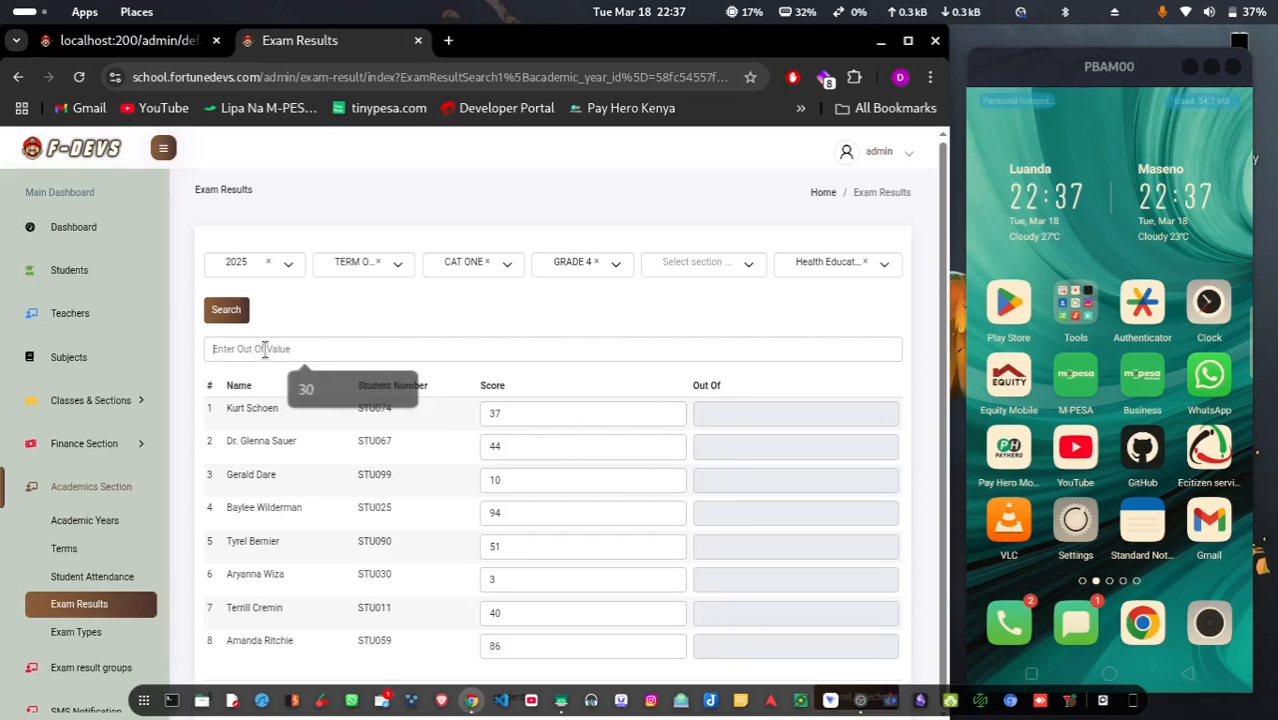
pyautogui.write('100')
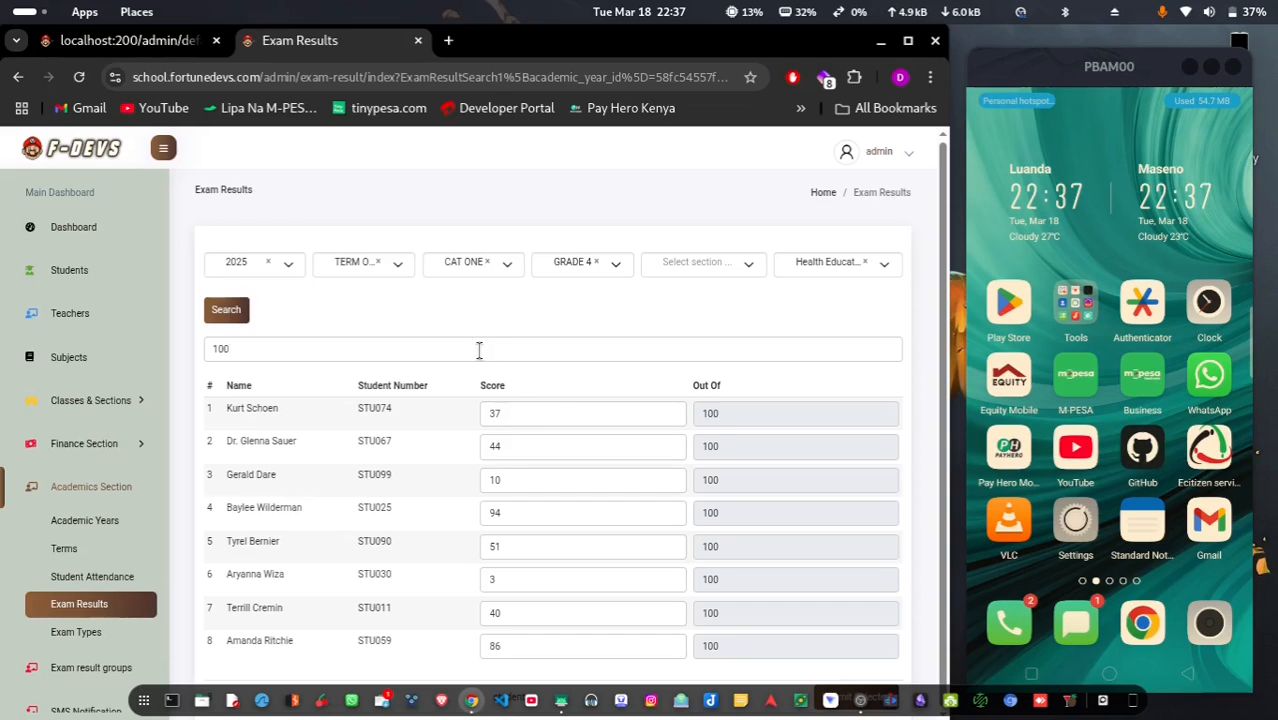
pyautogui.press('Return')
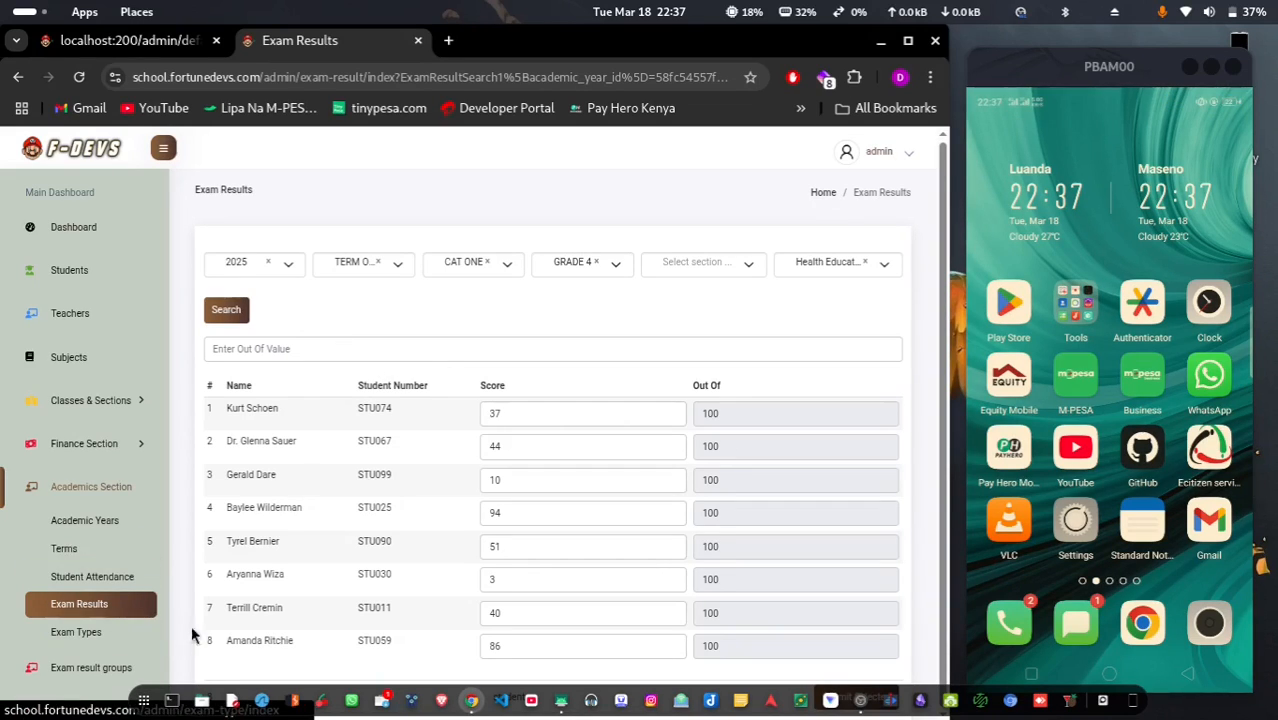
# Open Exam Types and scroll through CAT ONE, MOCK, CAT TWO and MAIN
pyautogui.click(80, 634)
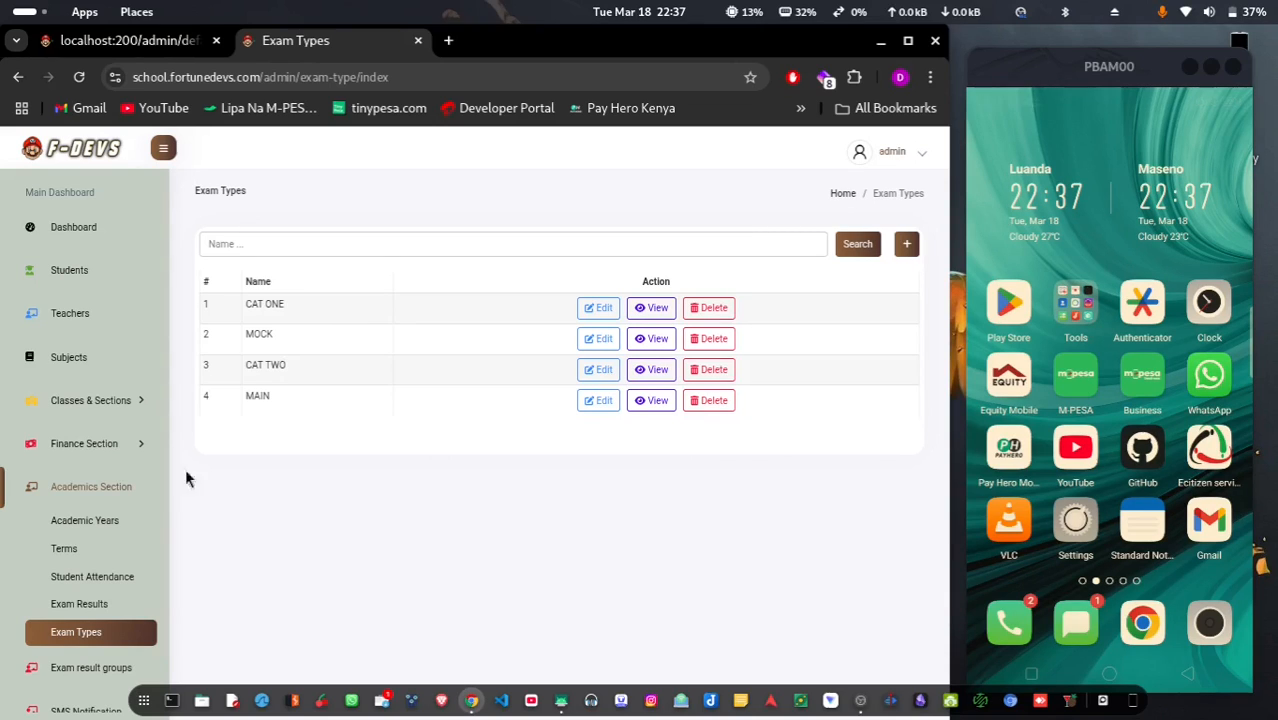
pyautogui.scroll(-1, 87, 583)
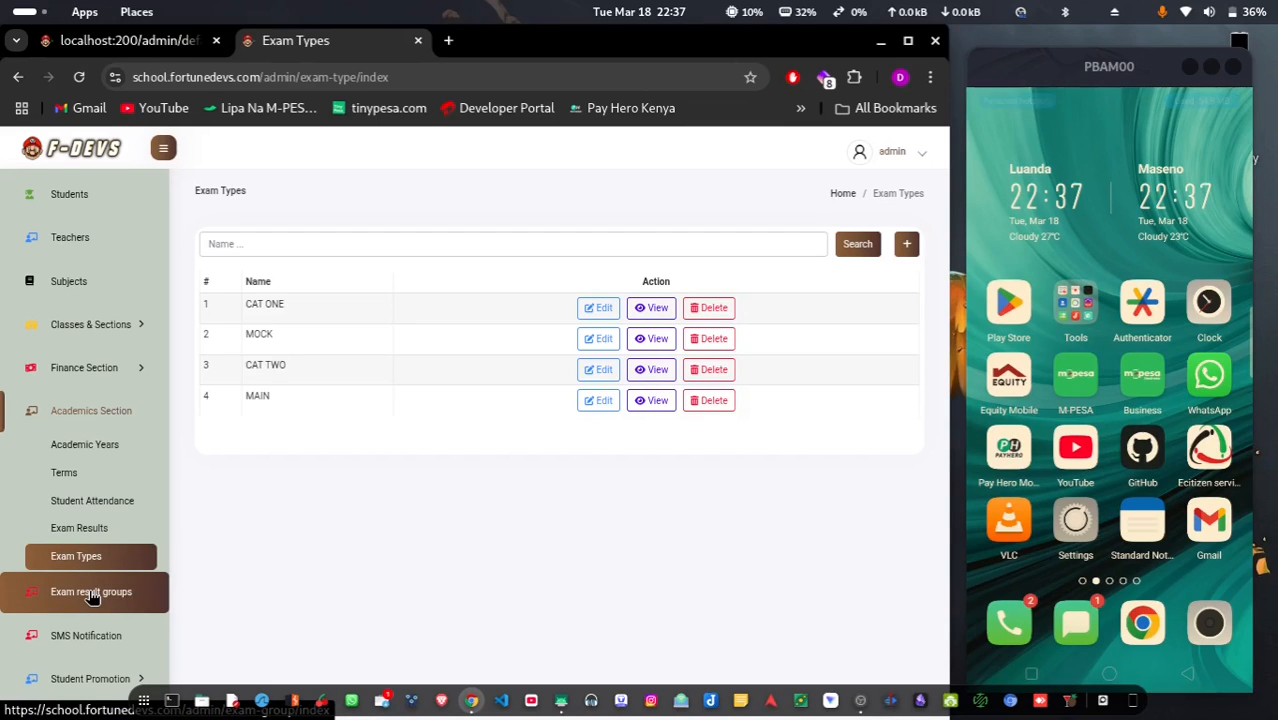
# Go to Exam result groups and open an empty Add New Exam group form
pyautogui.click(90, 595)
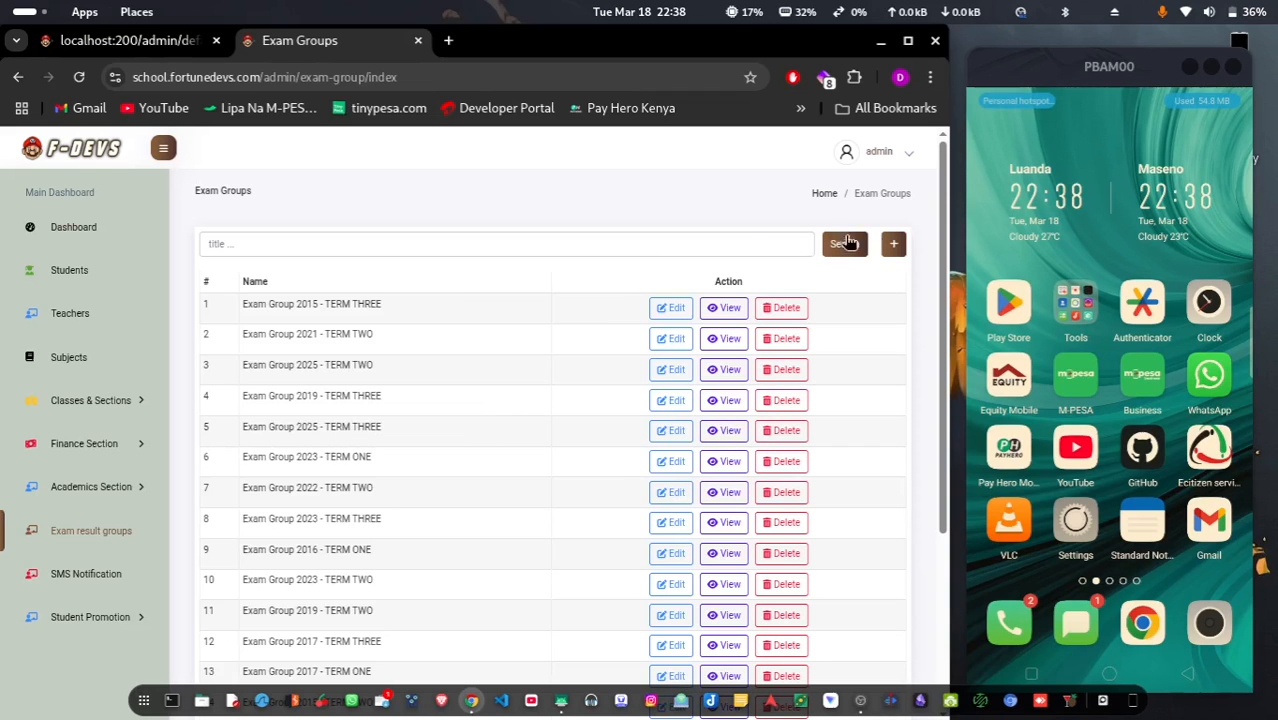
pyautogui.click(893, 245)
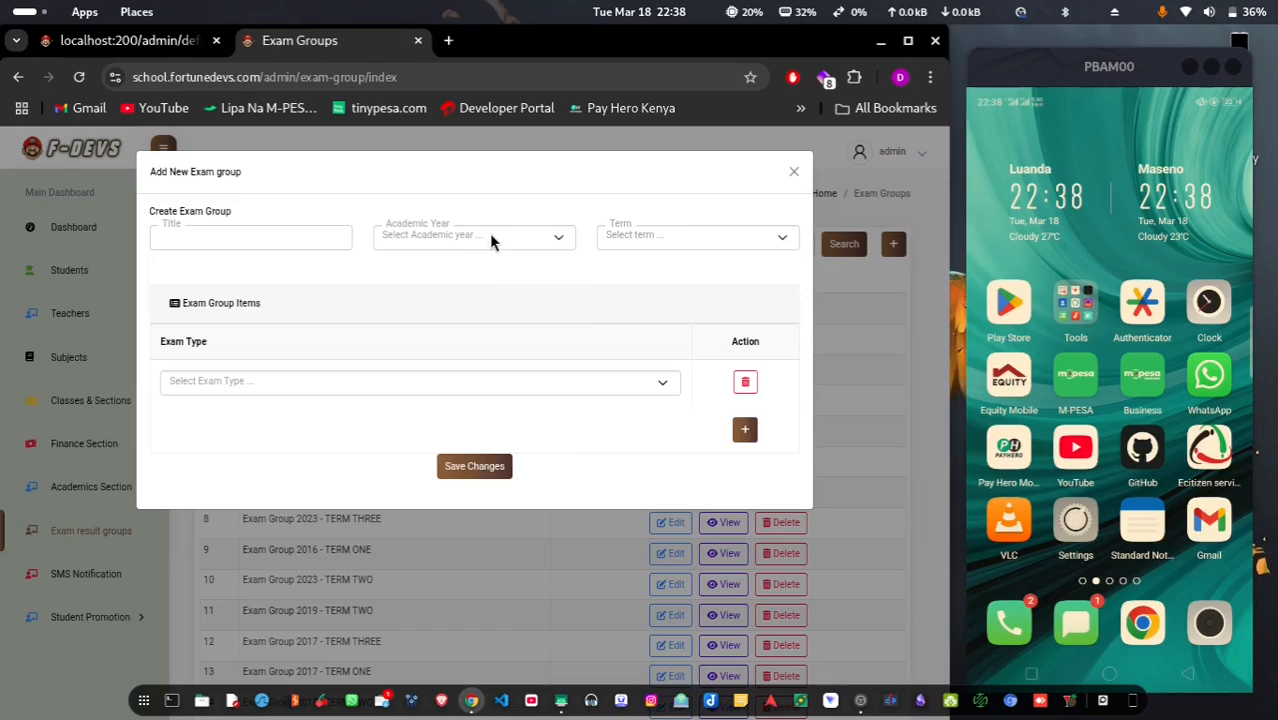
# Give the new exam group academic year 2025, term TERM ONE and the title '2025 term 1 results'
pyautogui.click(489, 238)
pyautogui.write('2025')
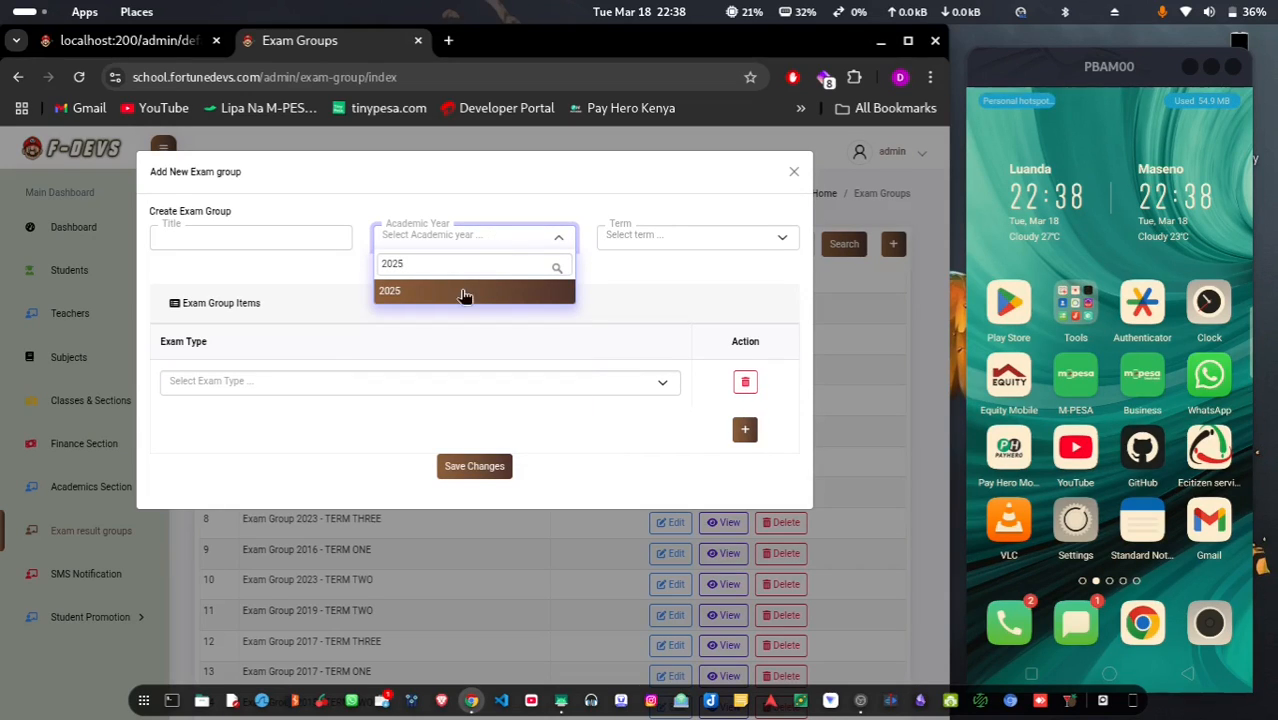
pyautogui.click(464, 292)
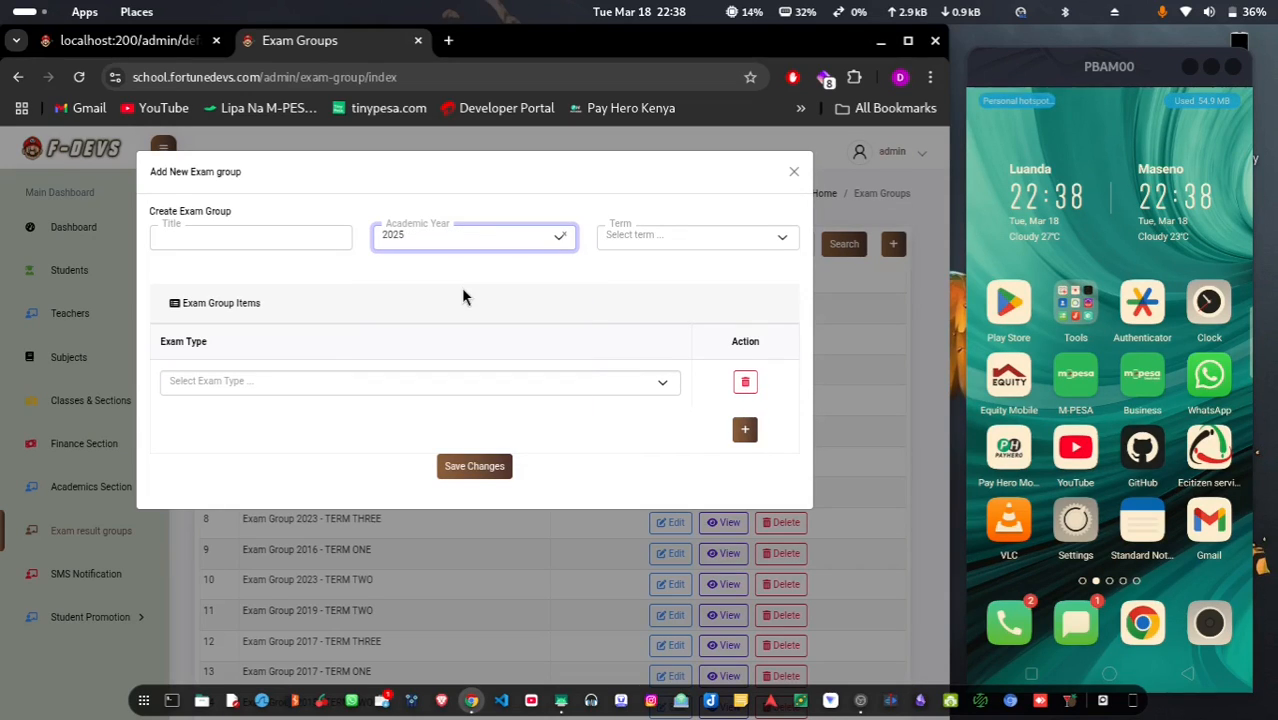
pyautogui.click(698, 234)
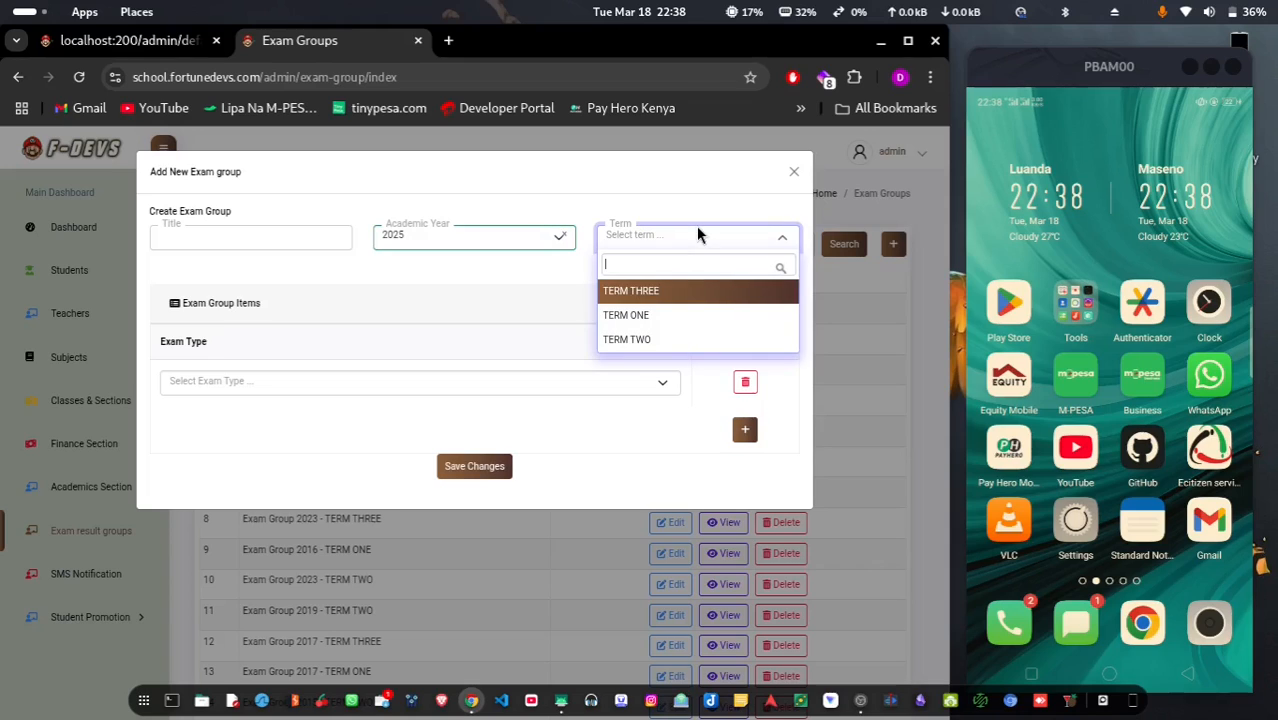
pyautogui.click(677, 316)
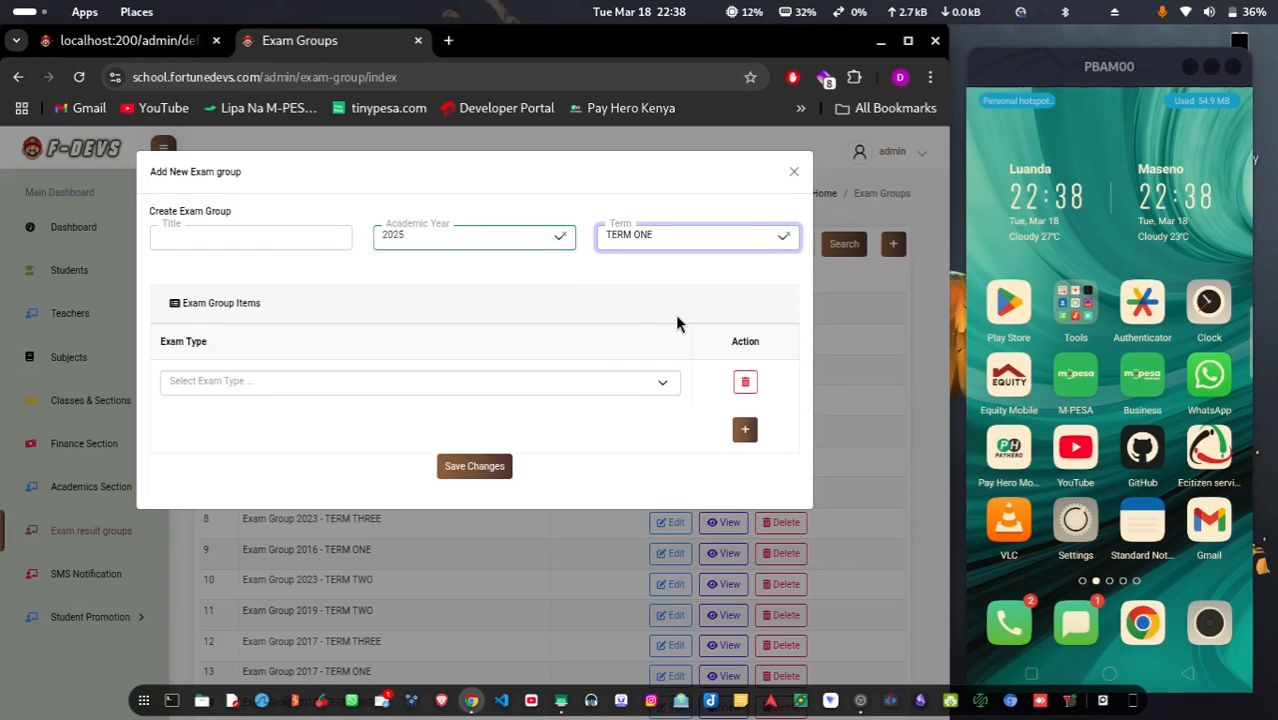
pyautogui.click(200, 244)
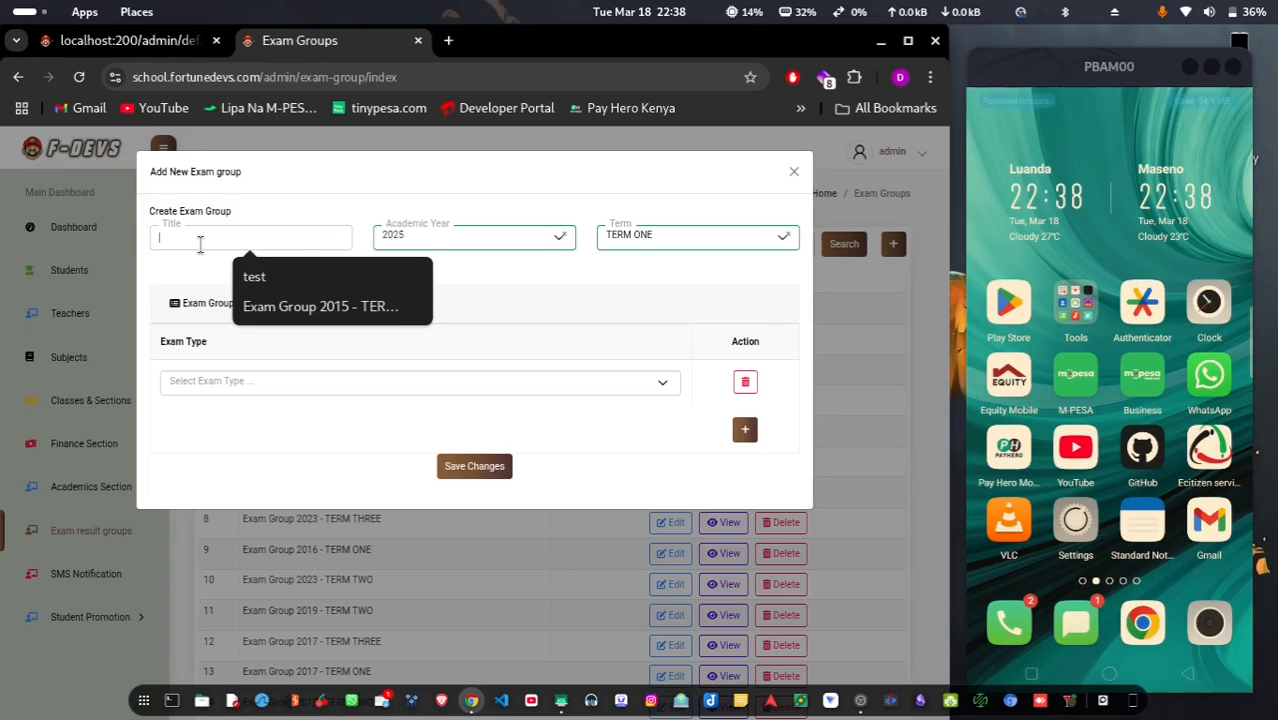
pyautogui.write('2025')
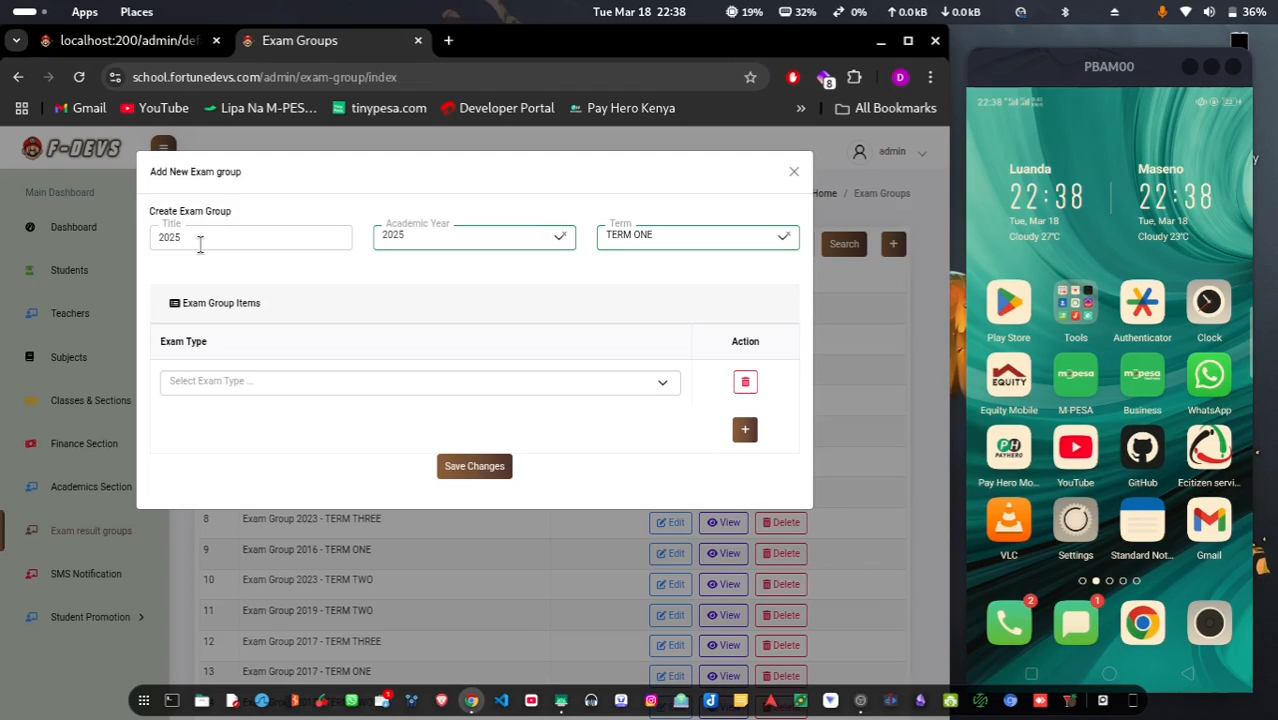
pyautogui.write(' term 1')
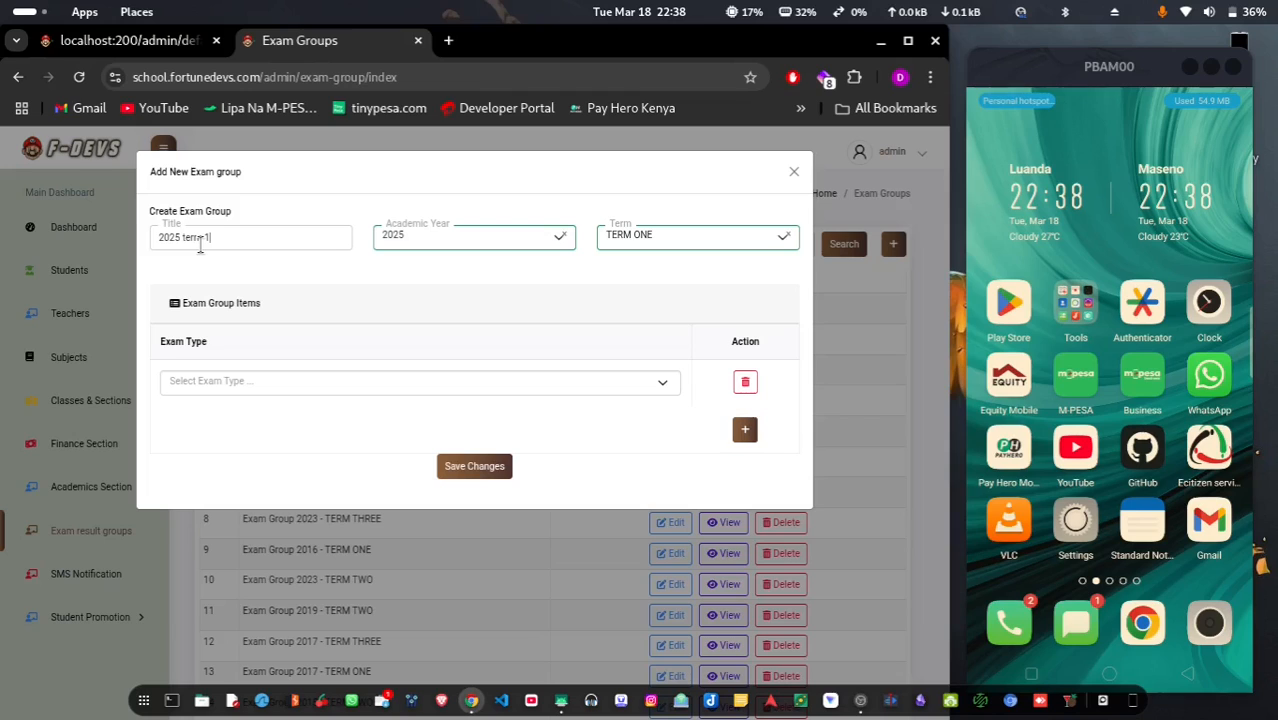
pyautogui.write(' rea')
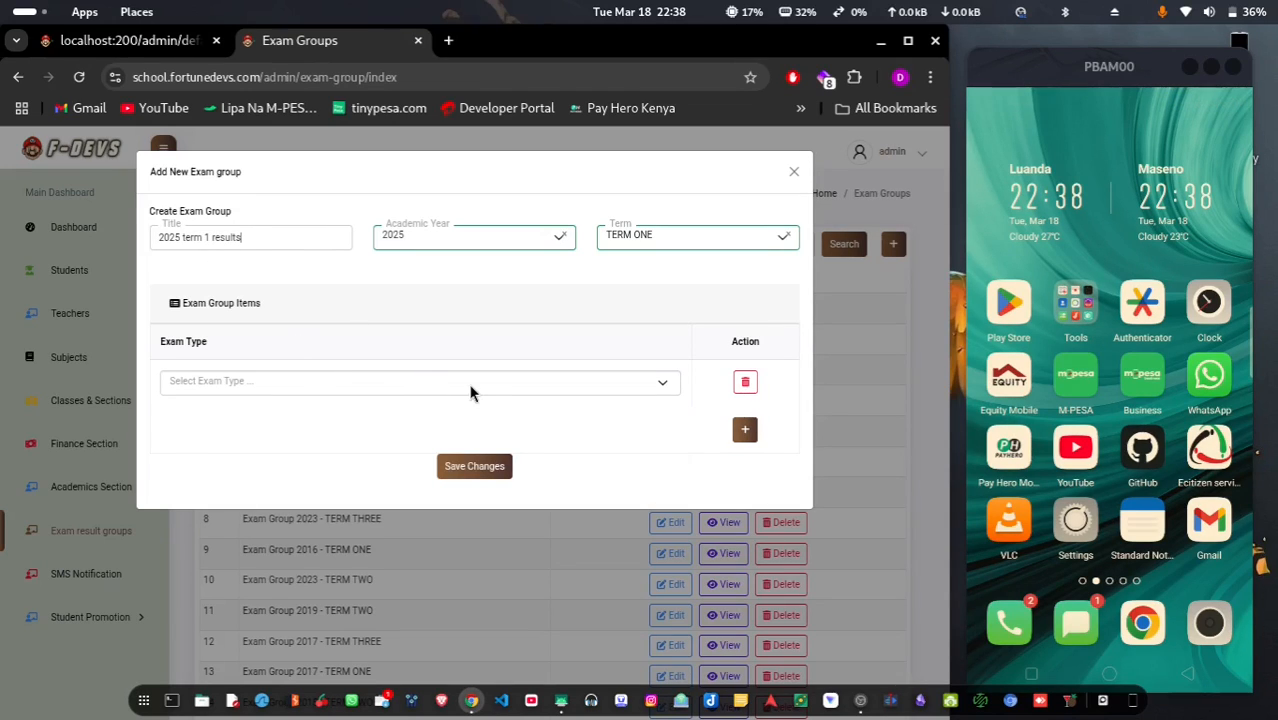
# Include only the CAT ONE exam type and save the exam group
pyautogui.click(426, 382)
pyautogui.click(320, 443)
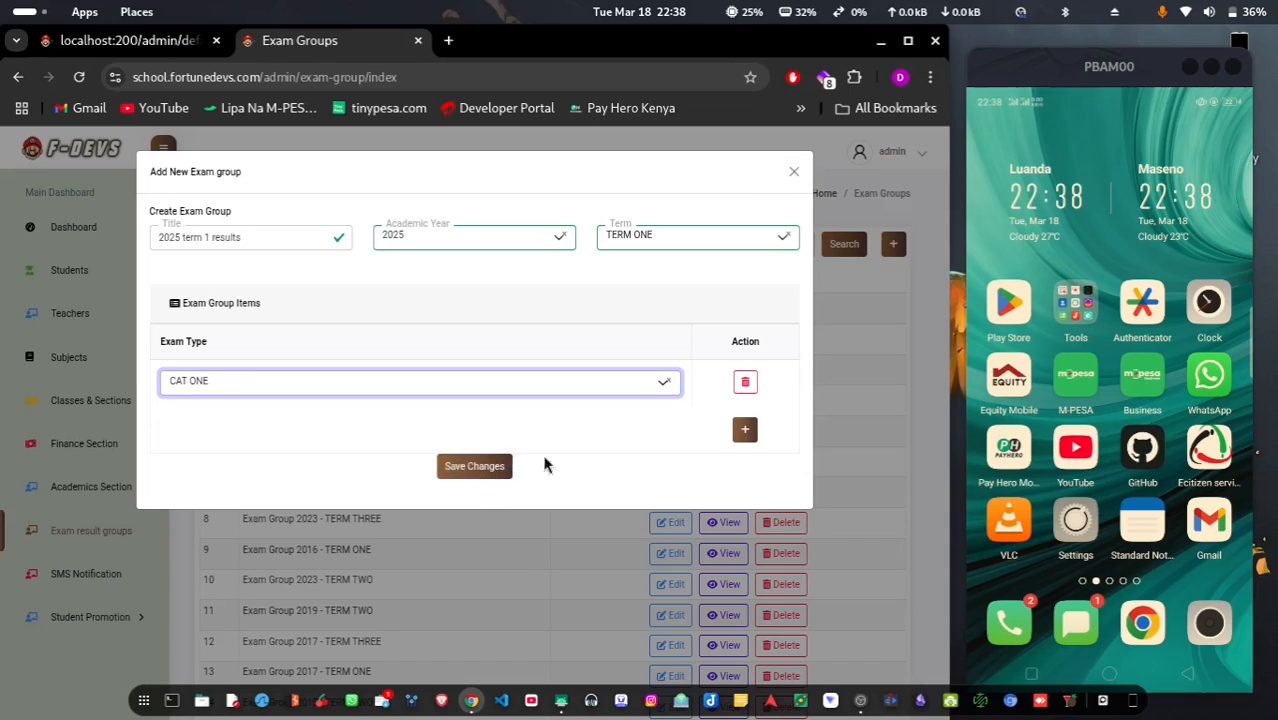
pyautogui.click(748, 428)
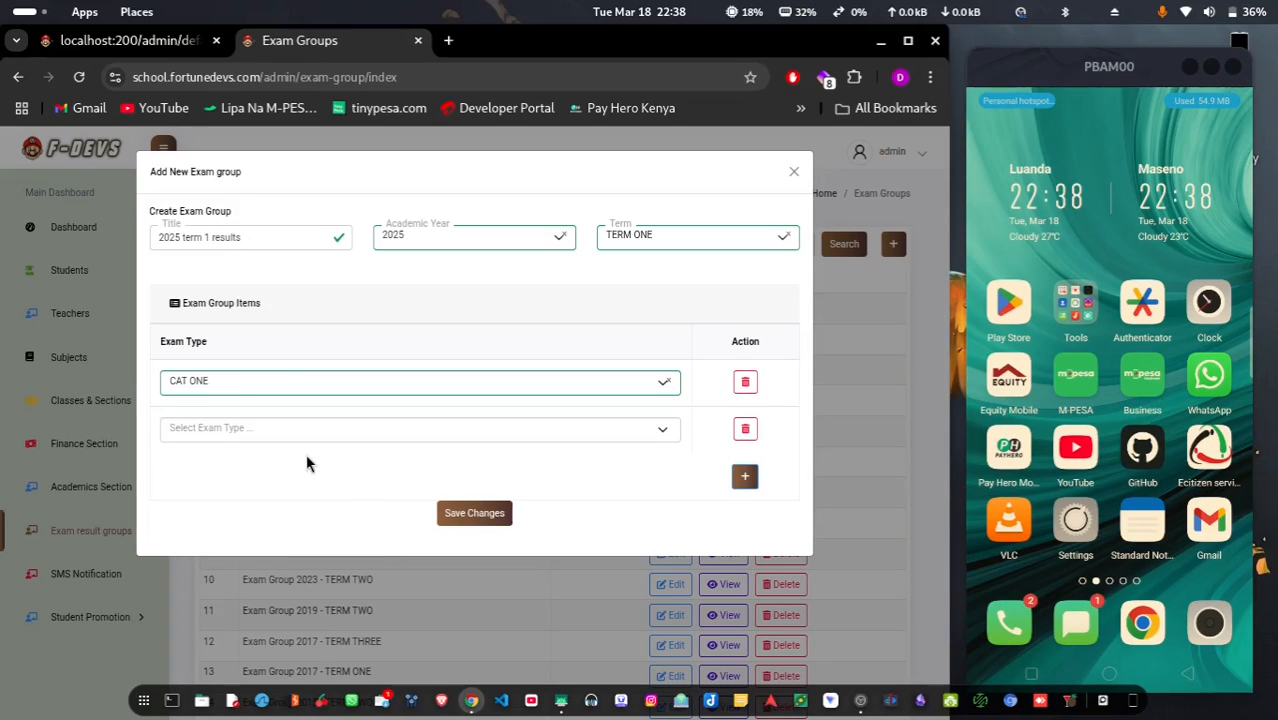
pyautogui.click(331, 430)
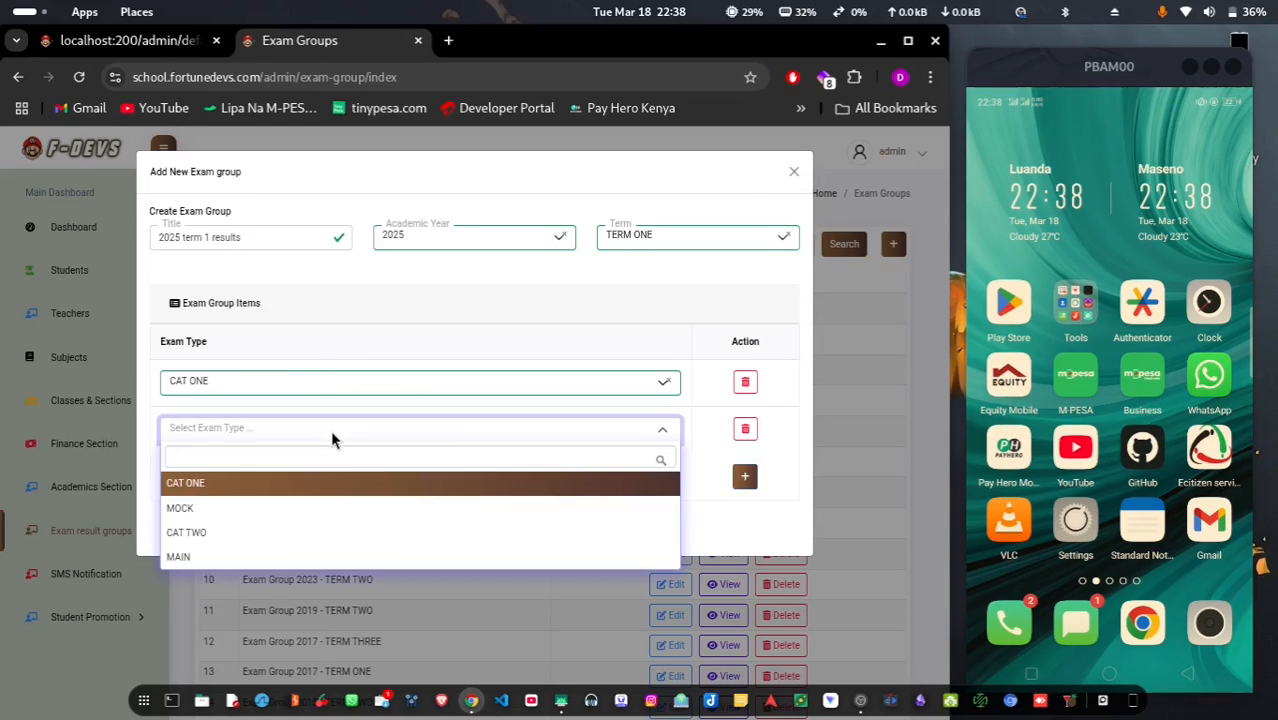
pyautogui.click(745, 430)
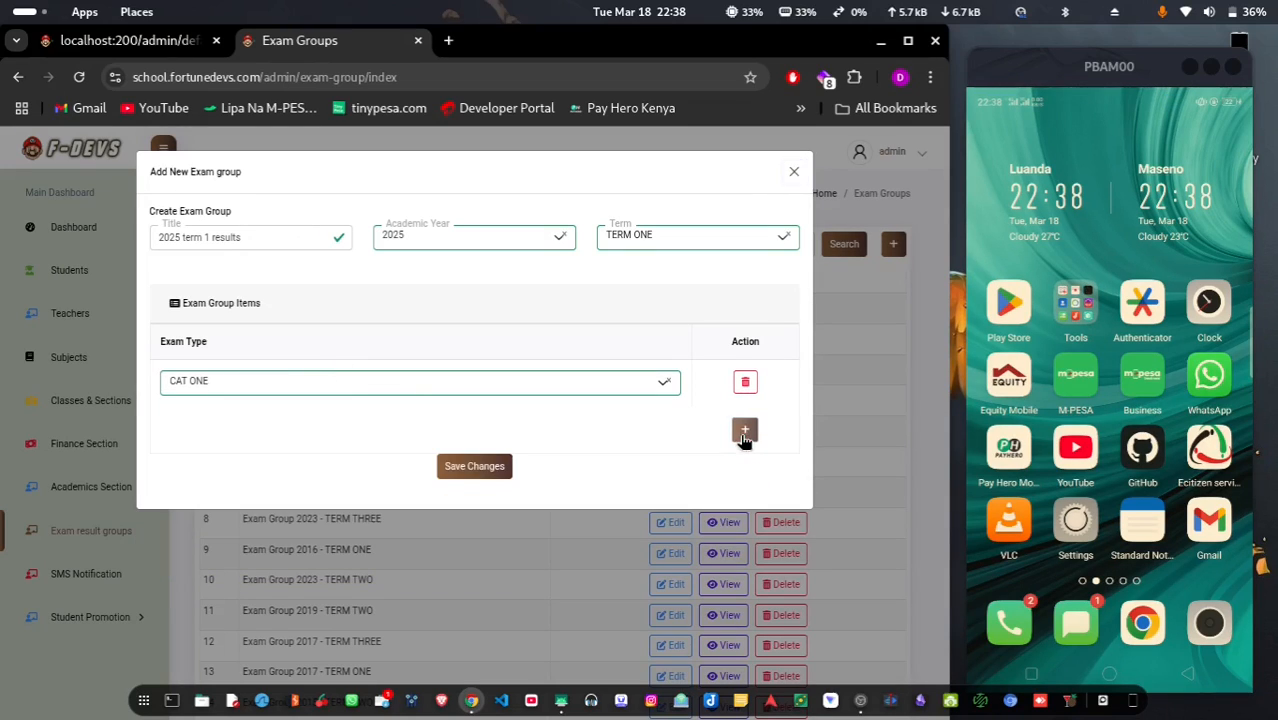
pyautogui.click(500, 467)
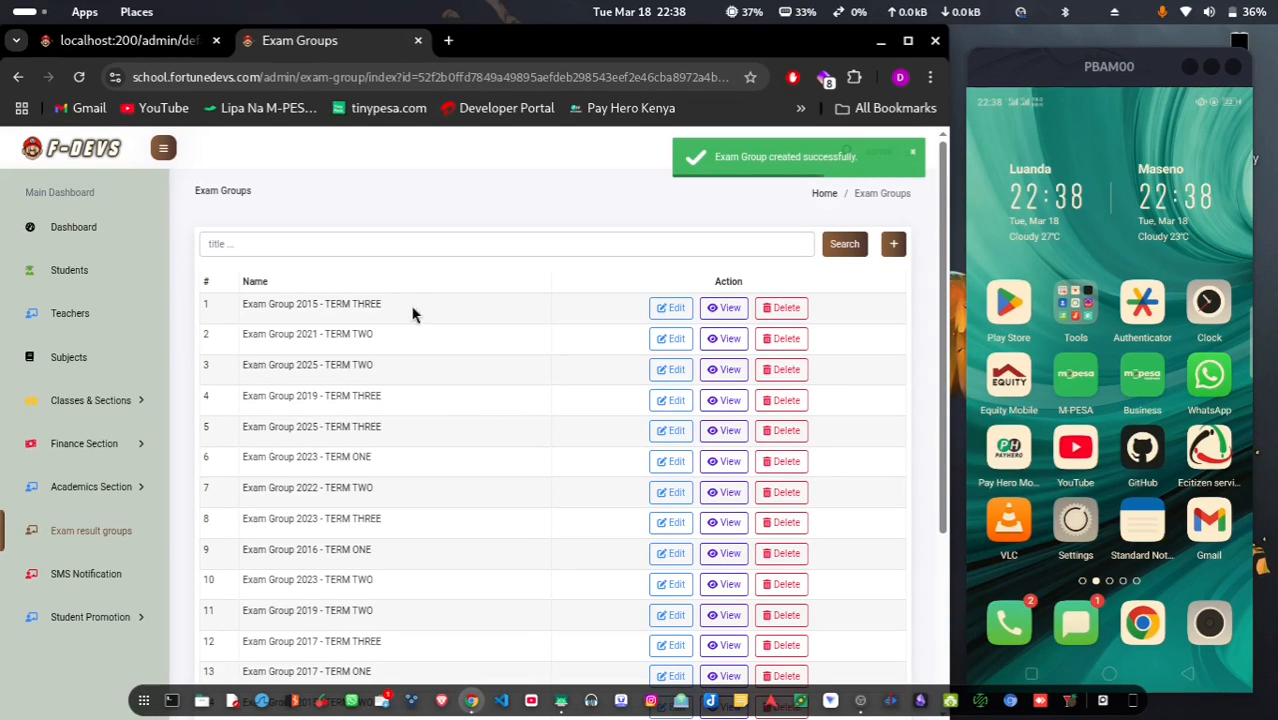
# Search exam groups for '2025' and view the '2025 term 1 results' student list
pyautogui.click(317, 245)
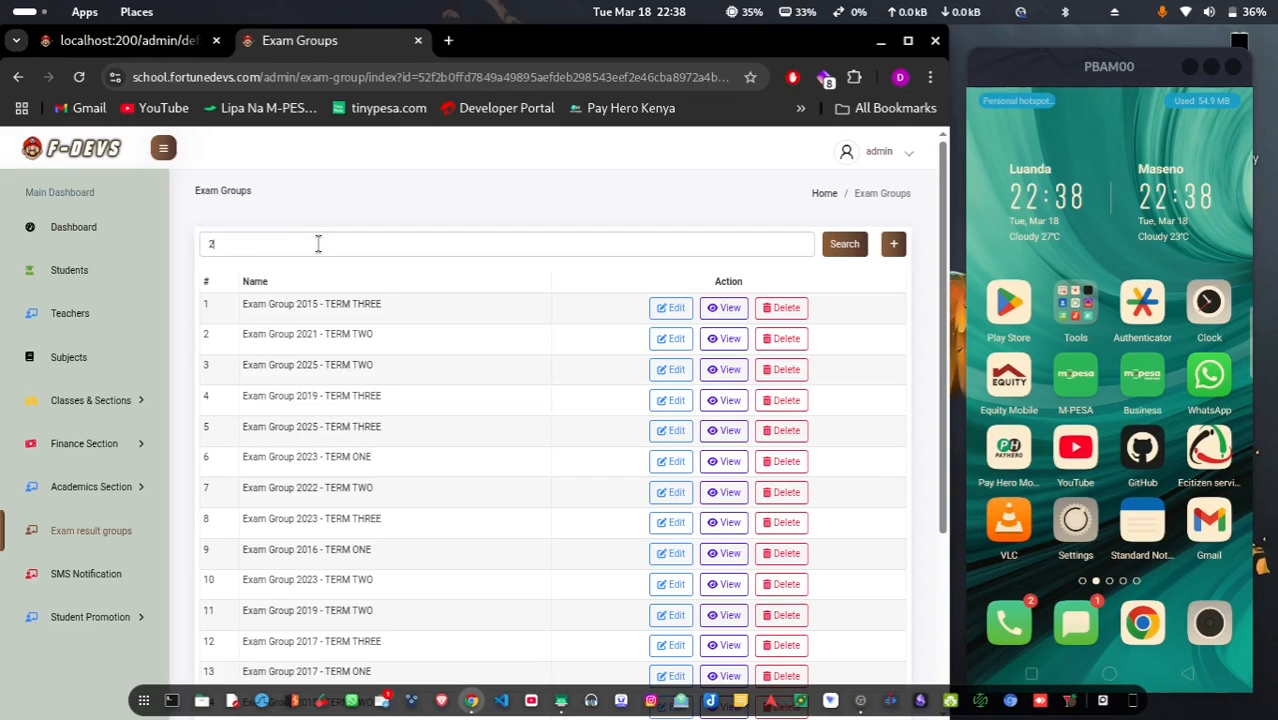
pyautogui.write('2025')
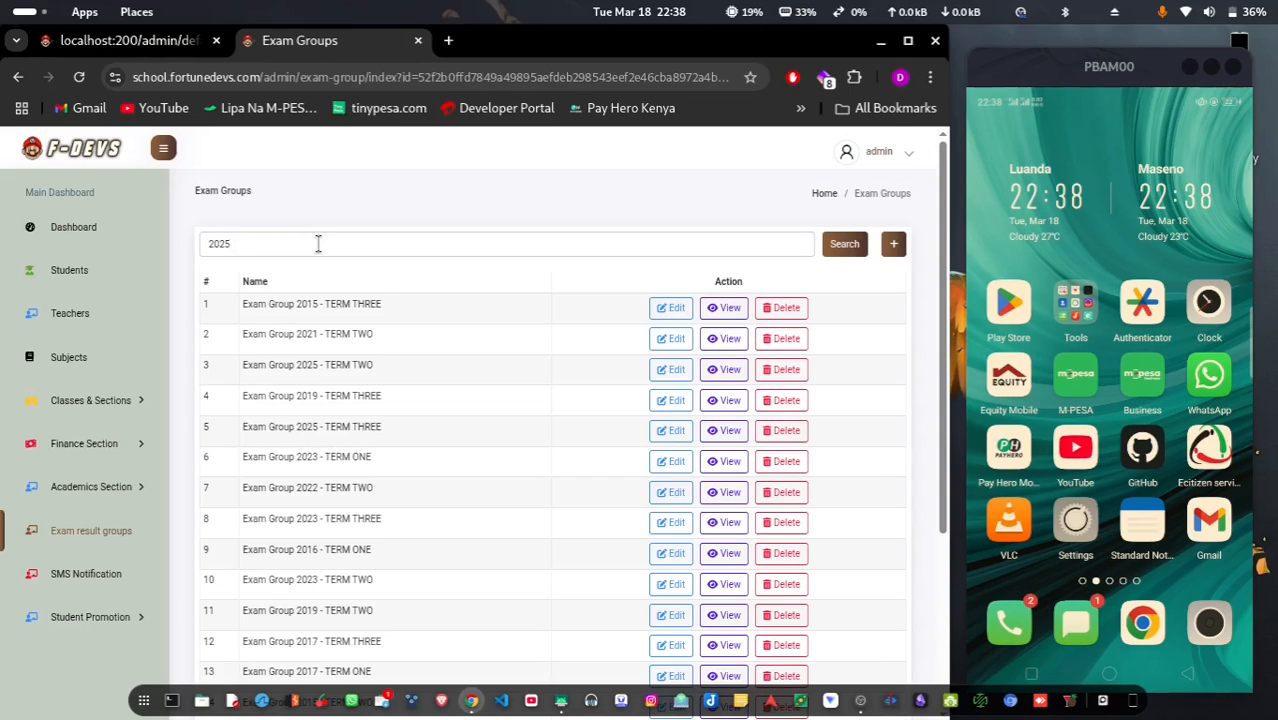
pyautogui.press('Return')
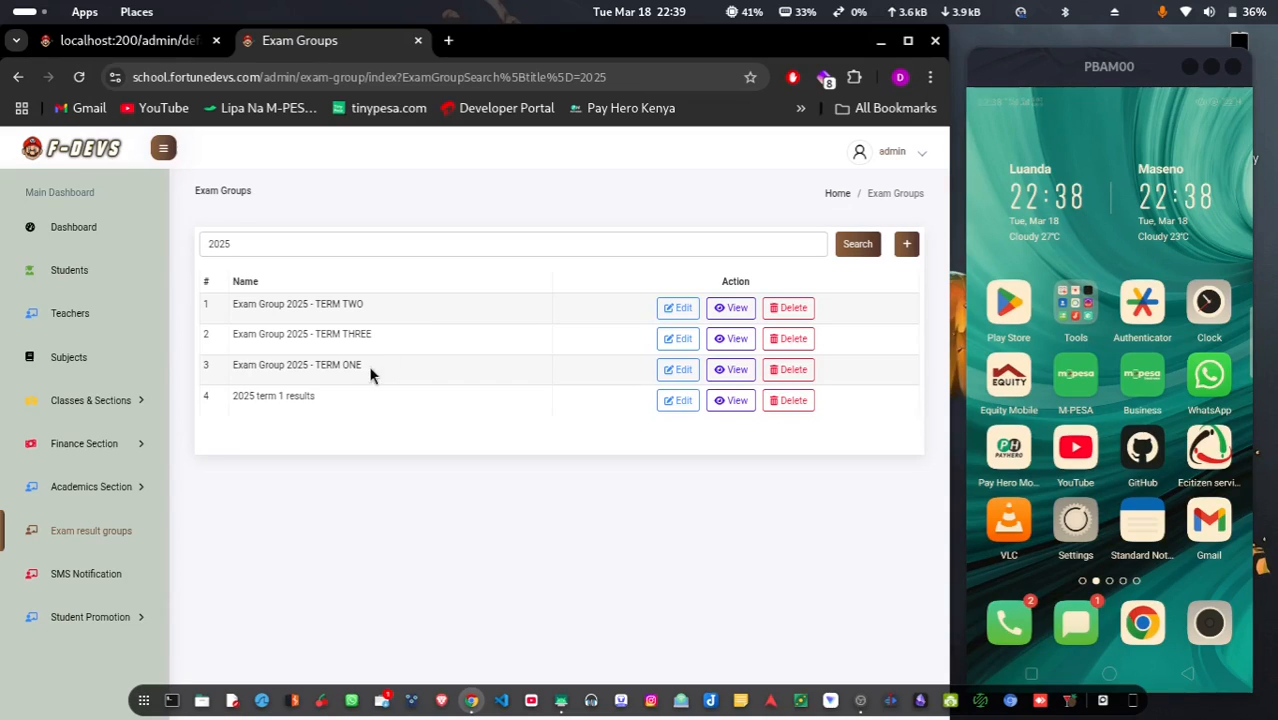
pyautogui.click(729, 403)
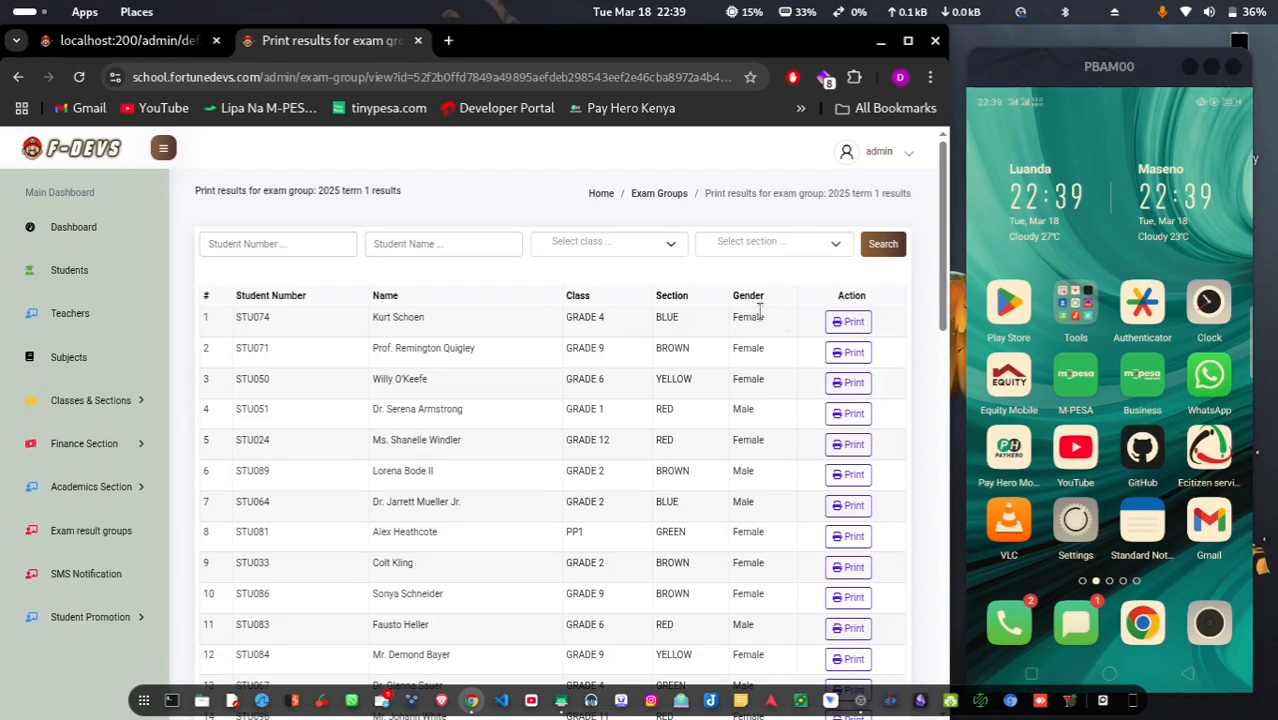
# Print the first student's result slip as a PDF in a new tab
pyautogui.click(847, 325)
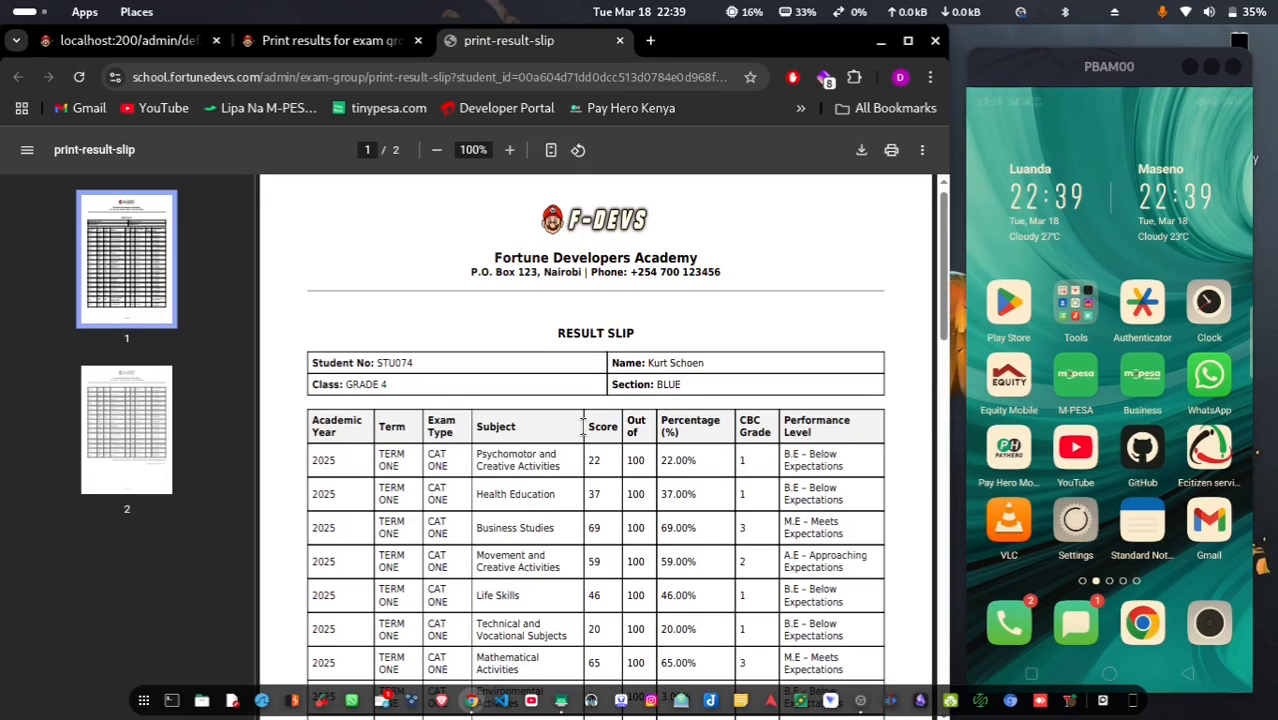
# Scroll through both pages of the PDF result slip to the 45.52% average and CBC Grade 1
pyautogui.scroll(-3, 605, 432)
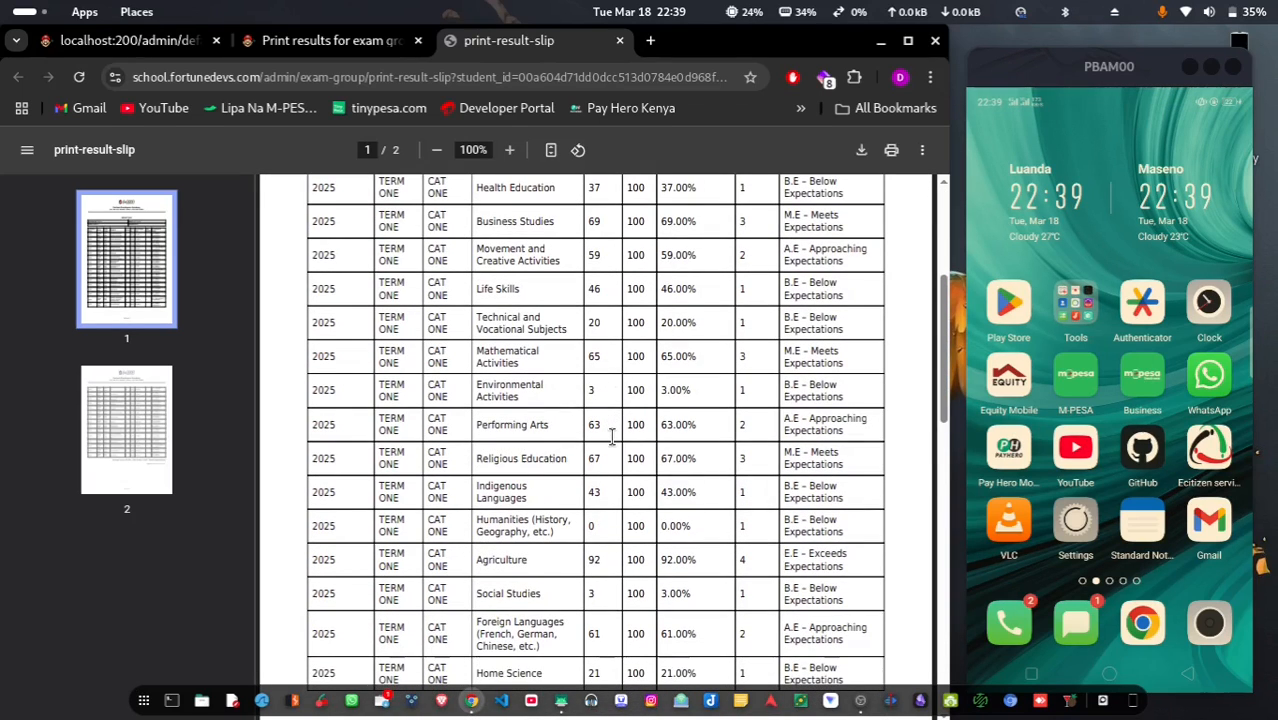
pyautogui.scroll(-4, 612, 437)
pyautogui.scroll(3, 612, 437)
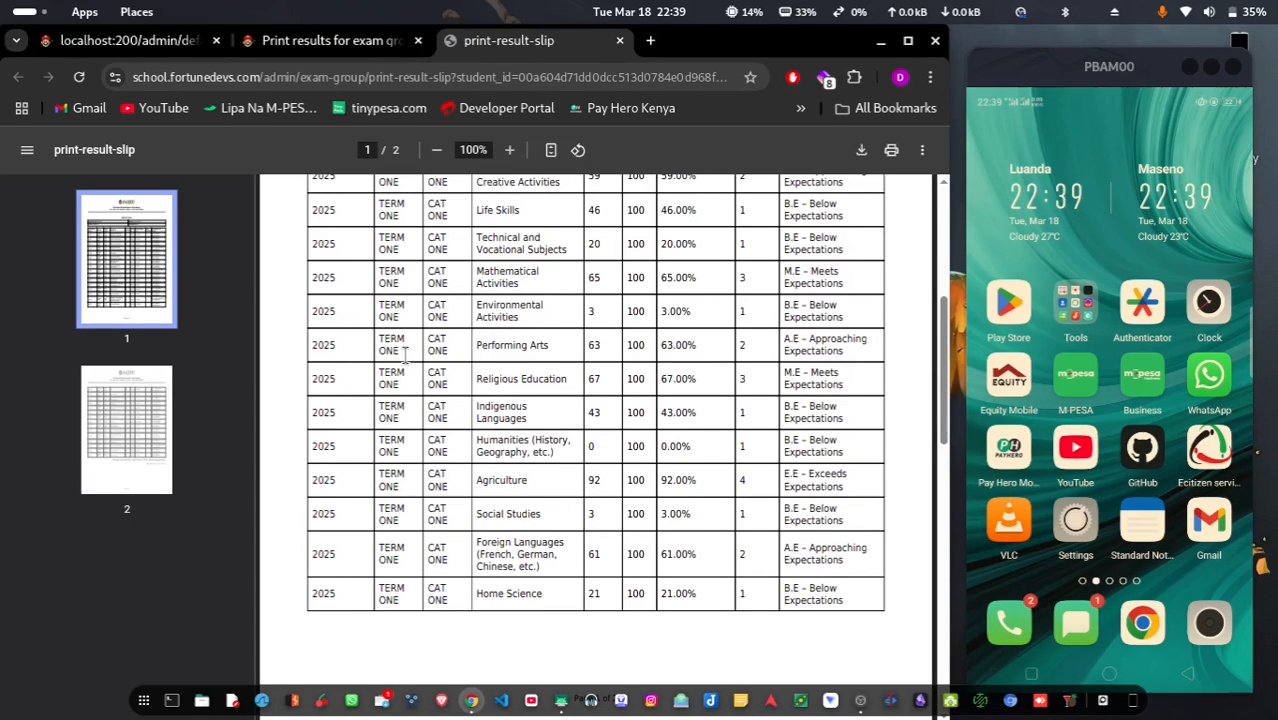
pyautogui.scroll(4, 400, 330)
pyautogui.scroll(-8, 405, 355)
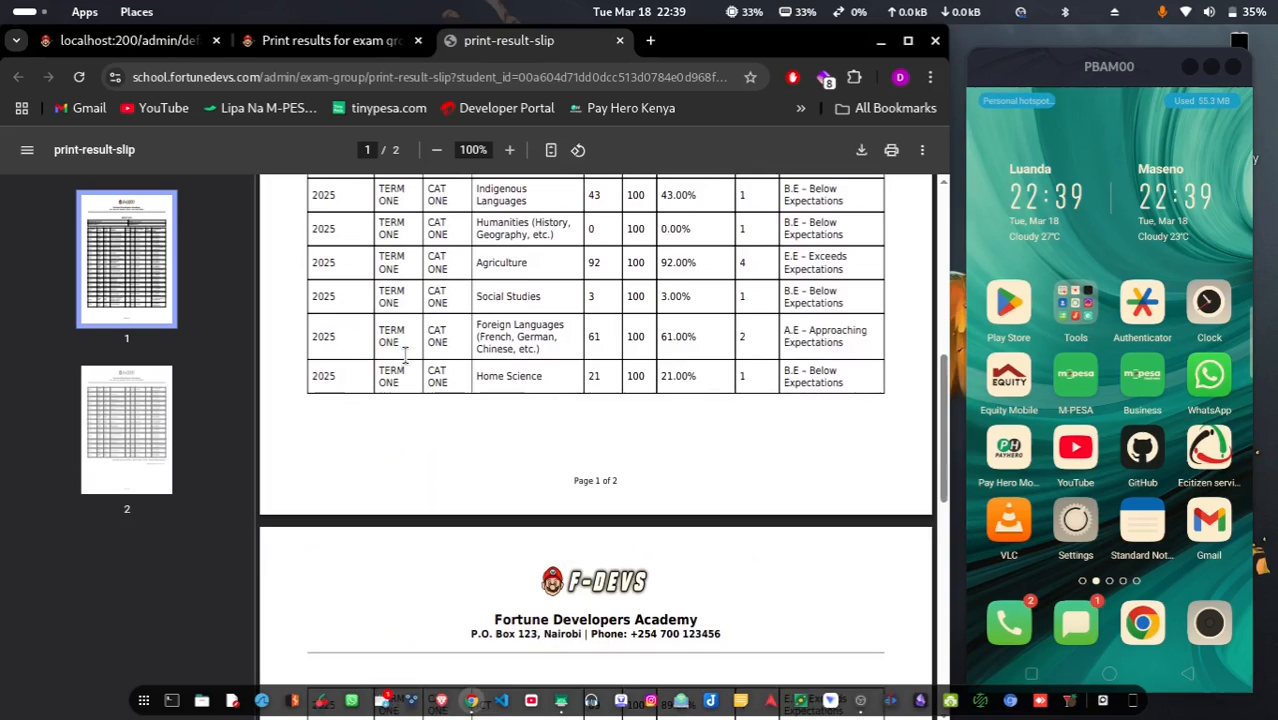
pyautogui.scroll(6, 405, 355)
pyautogui.scroll(2, 405, 355)
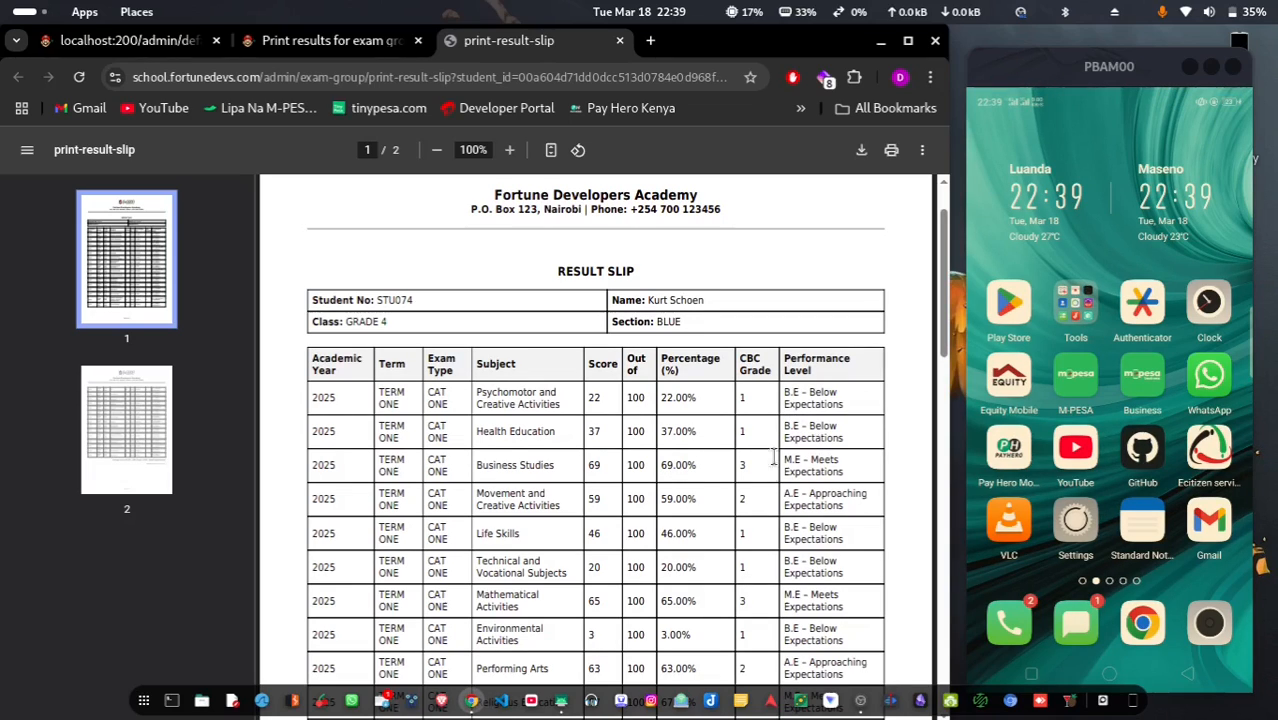
pyautogui.scroll(-1, 779, 512)
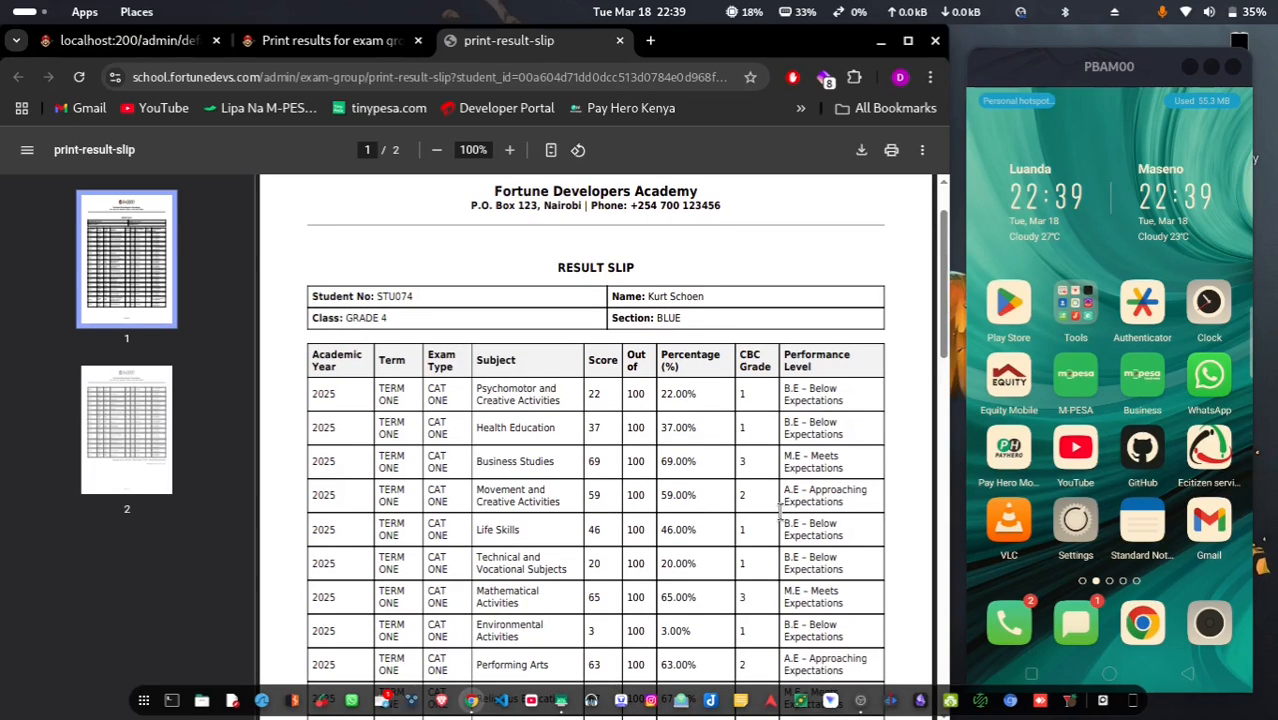
pyautogui.scroll(1, 779, 512)
pyautogui.scroll(-3, 779, 512)
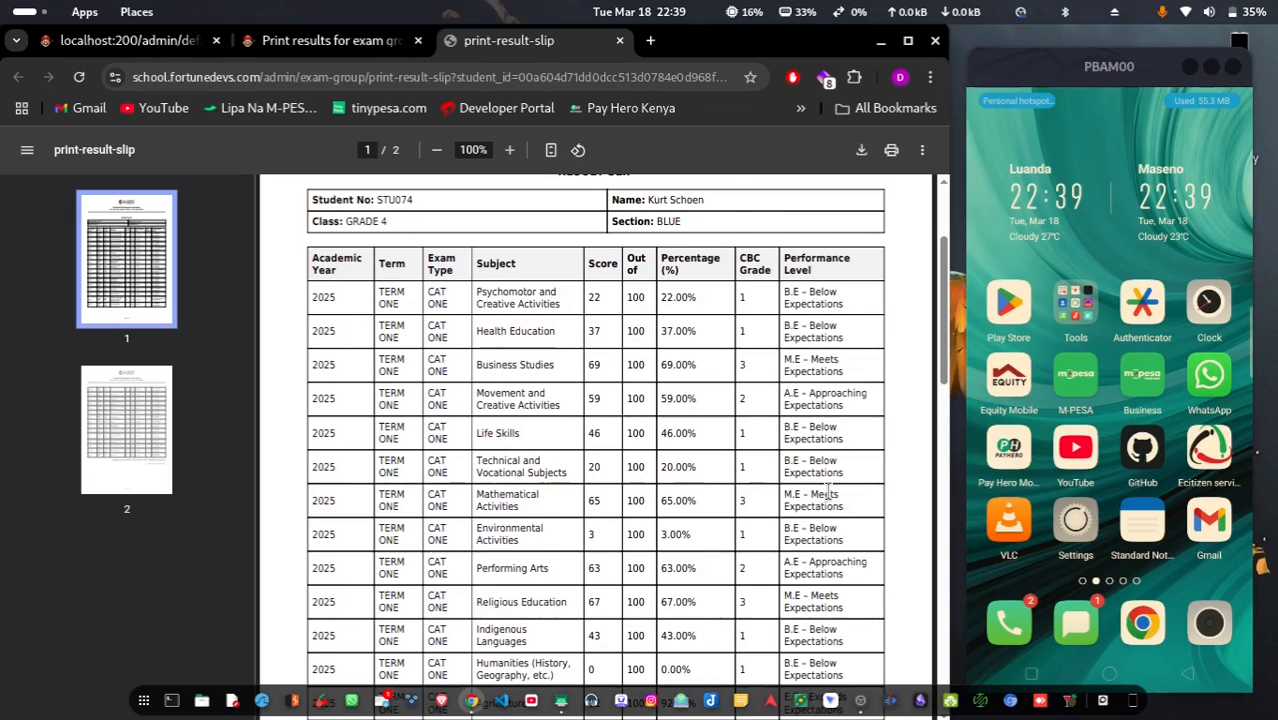
pyautogui.scroll(-2, 828, 490)
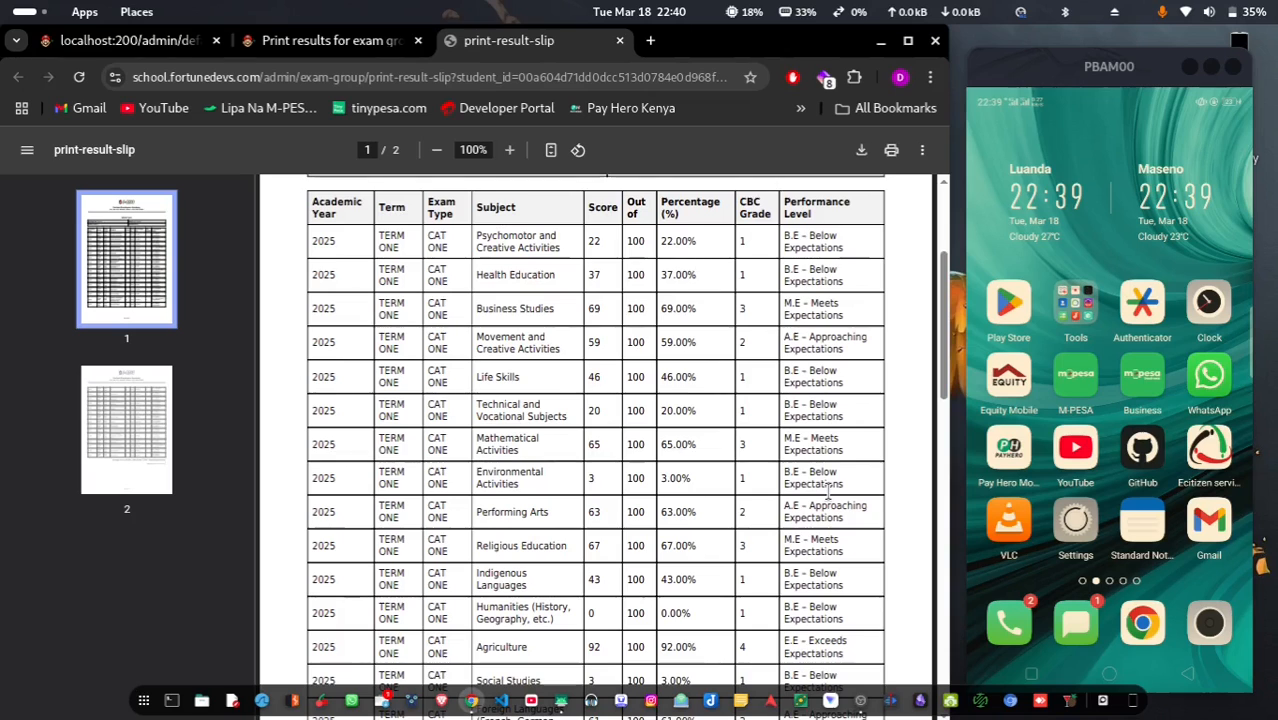
pyautogui.scroll(-12, 828, 490)
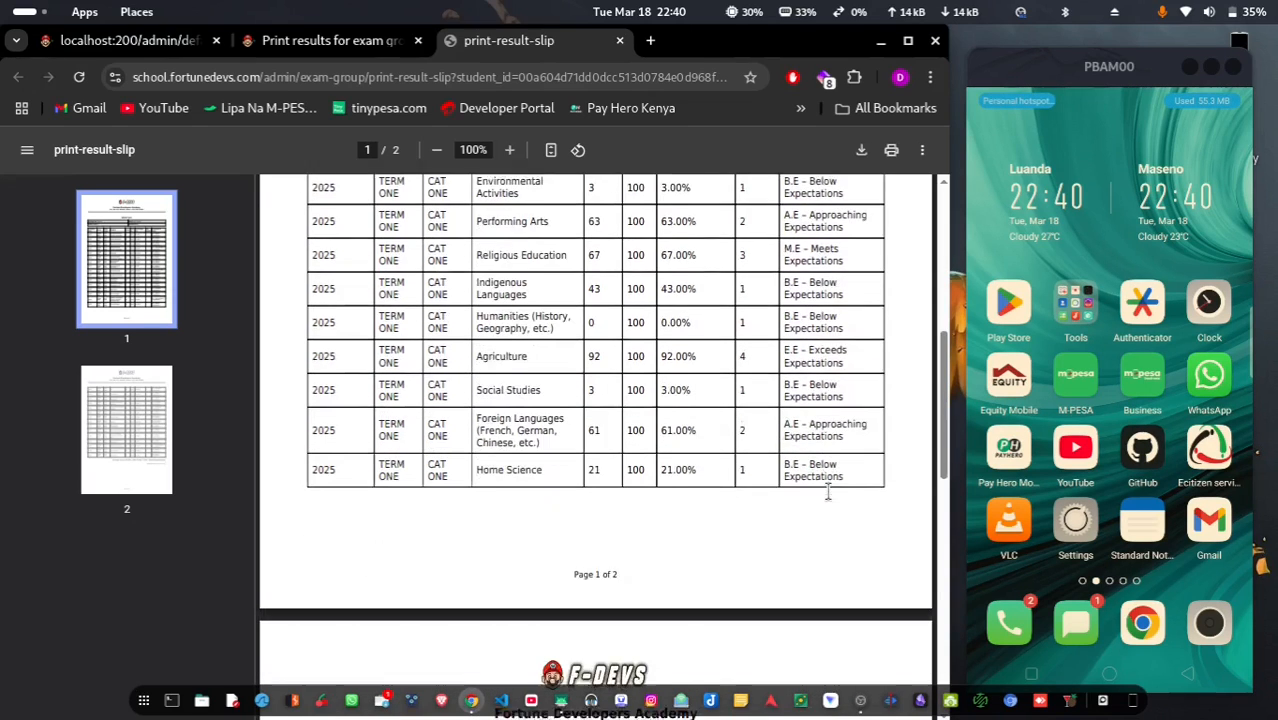
pyautogui.scroll(-3, 828, 490)
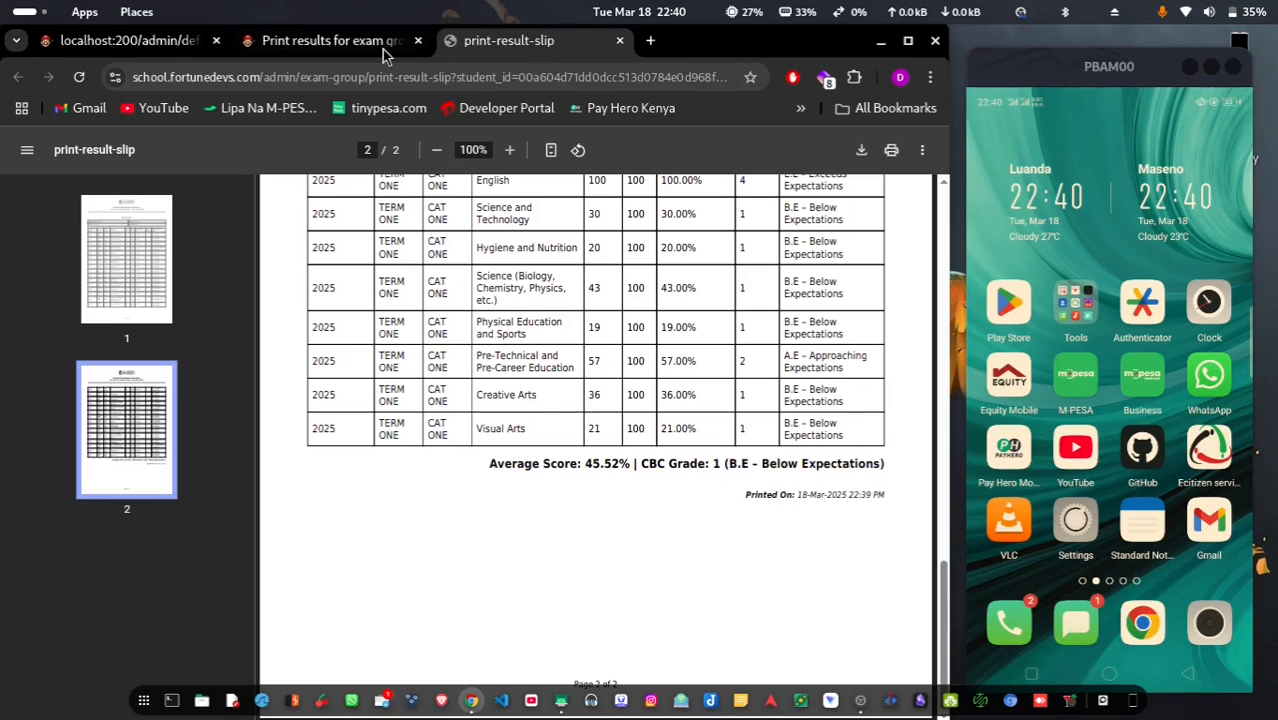
# Return to the exam group results list, then open a new SMS notification form from SMS Notifications
pyautogui.click(316, 42)
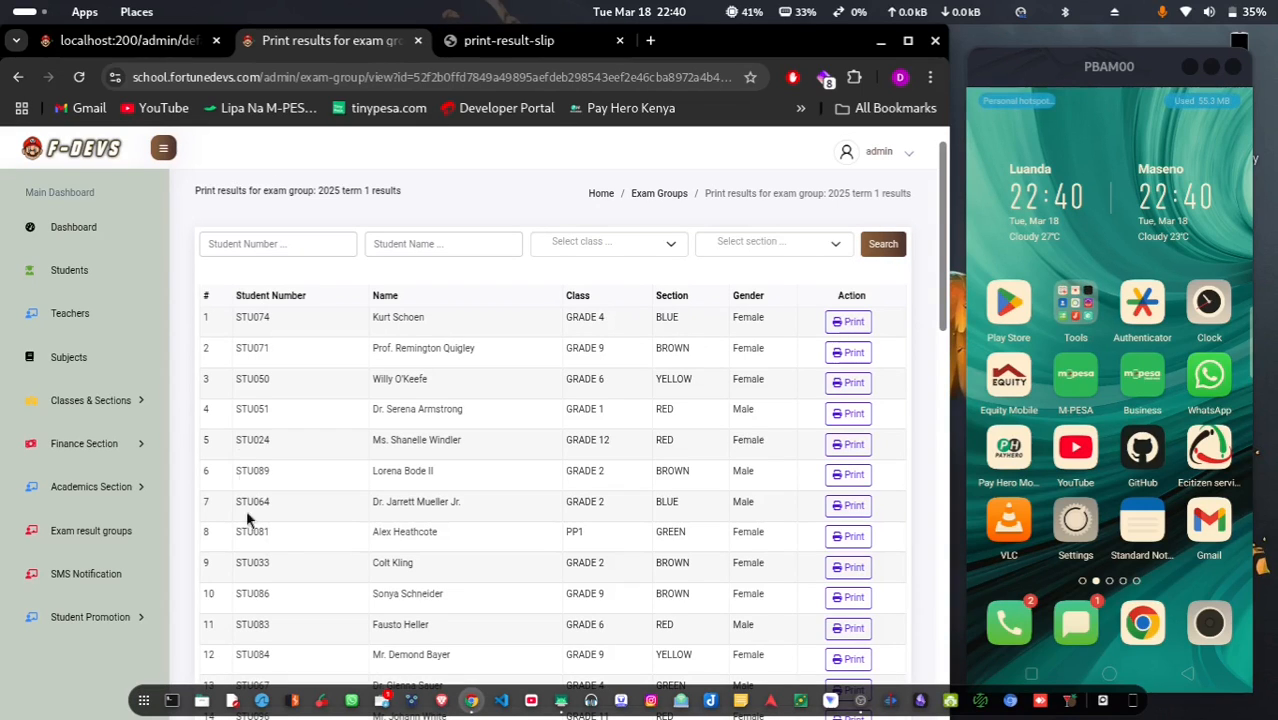
pyautogui.click(95, 490)
pyautogui.click(93, 494)
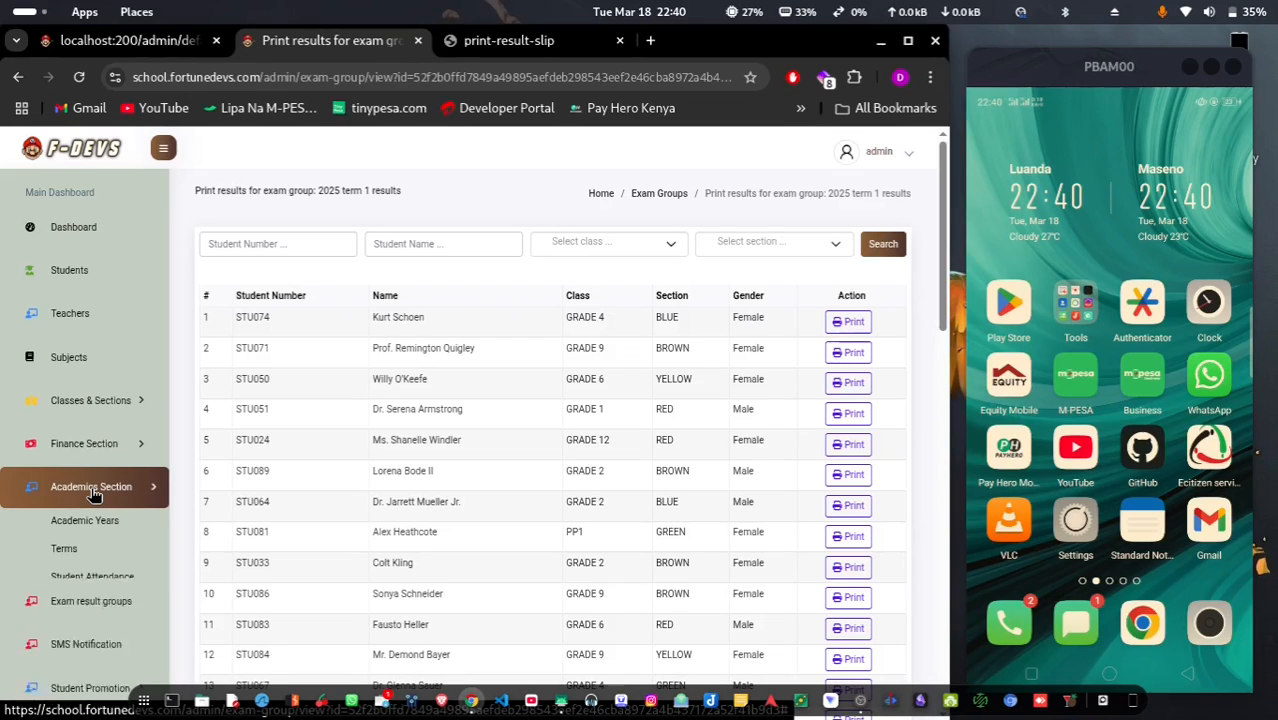
pyautogui.click(100, 582)
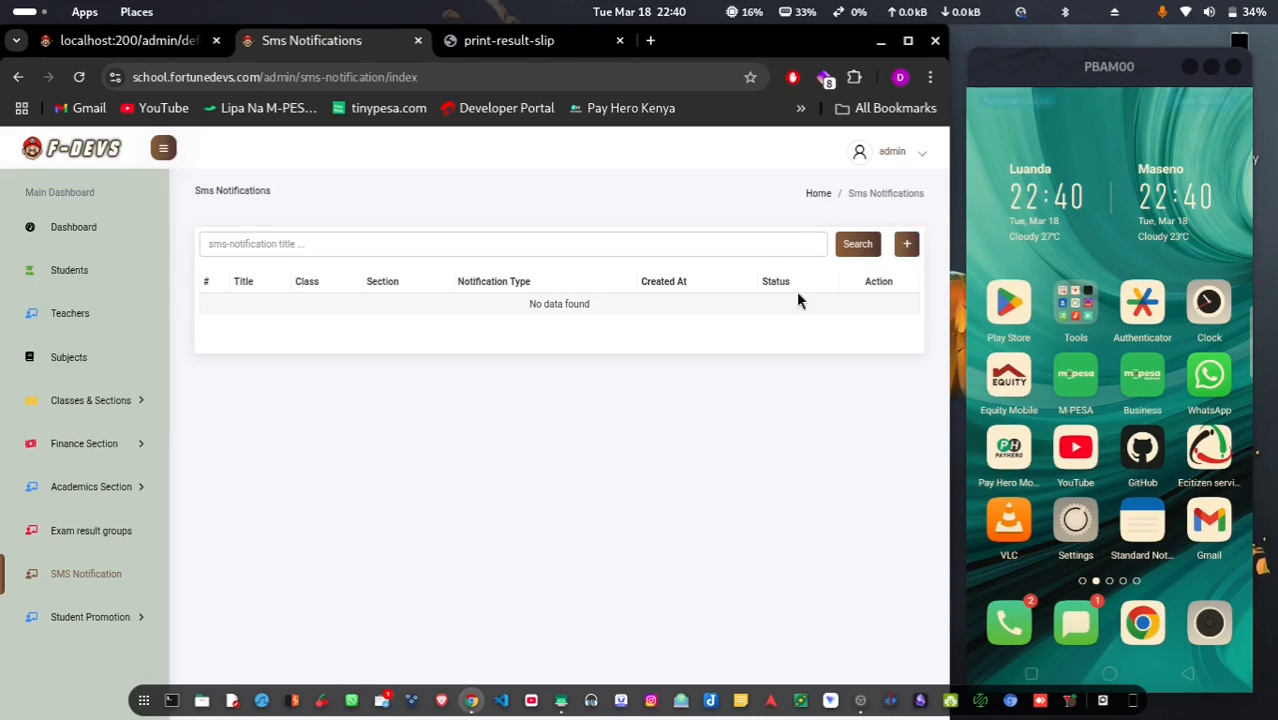
pyautogui.click(904, 244)
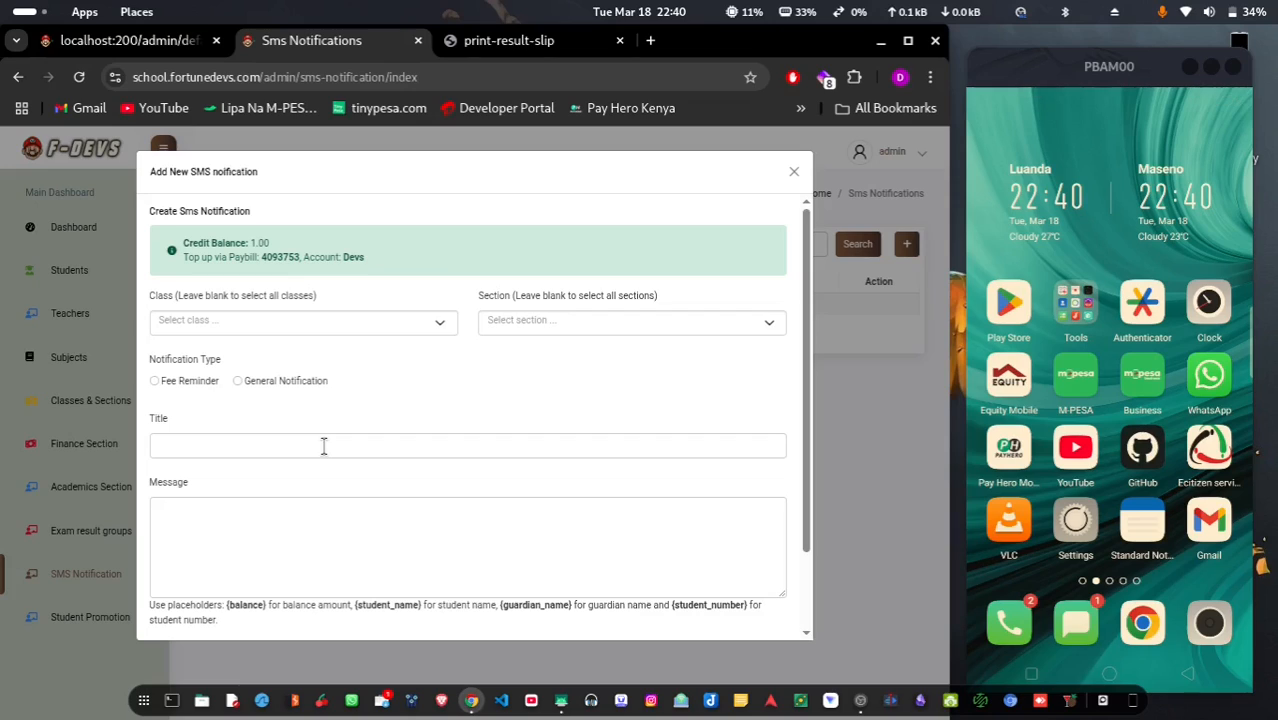
# Address the notification to class GRADE 8, section RED, as a Fee Reminder
pyautogui.click(279, 327)
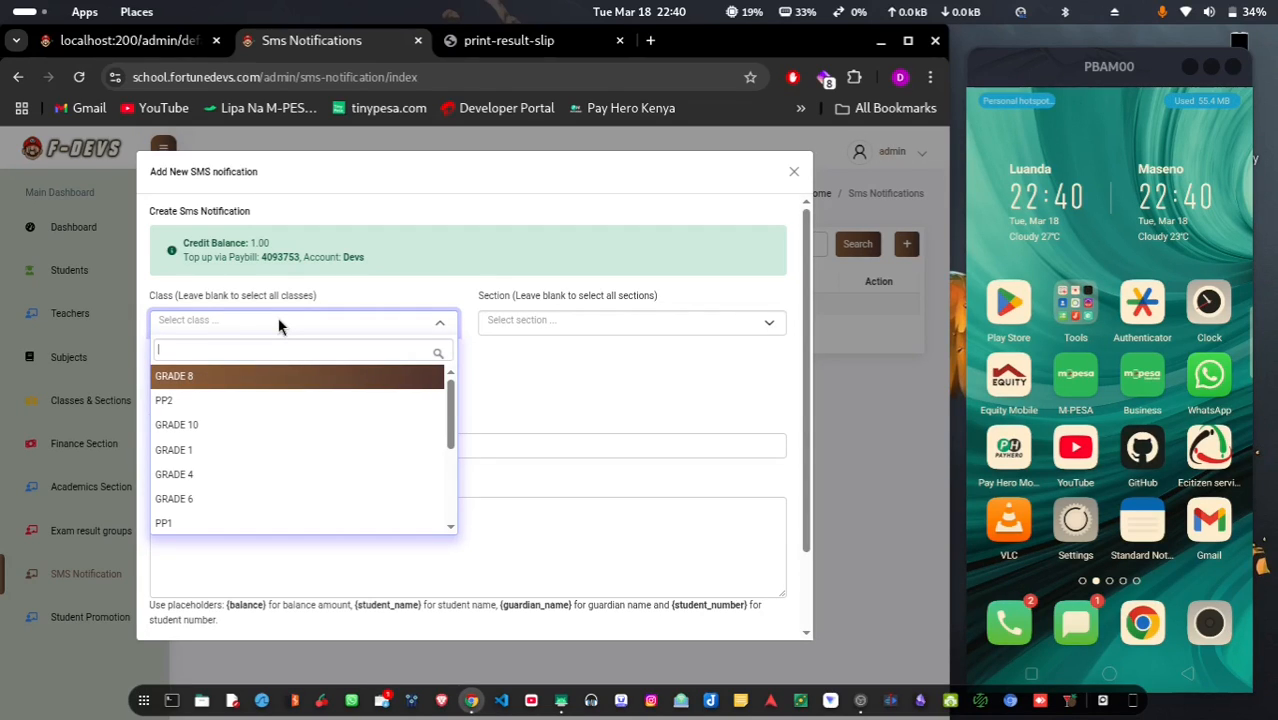
pyautogui.click(238, 381)
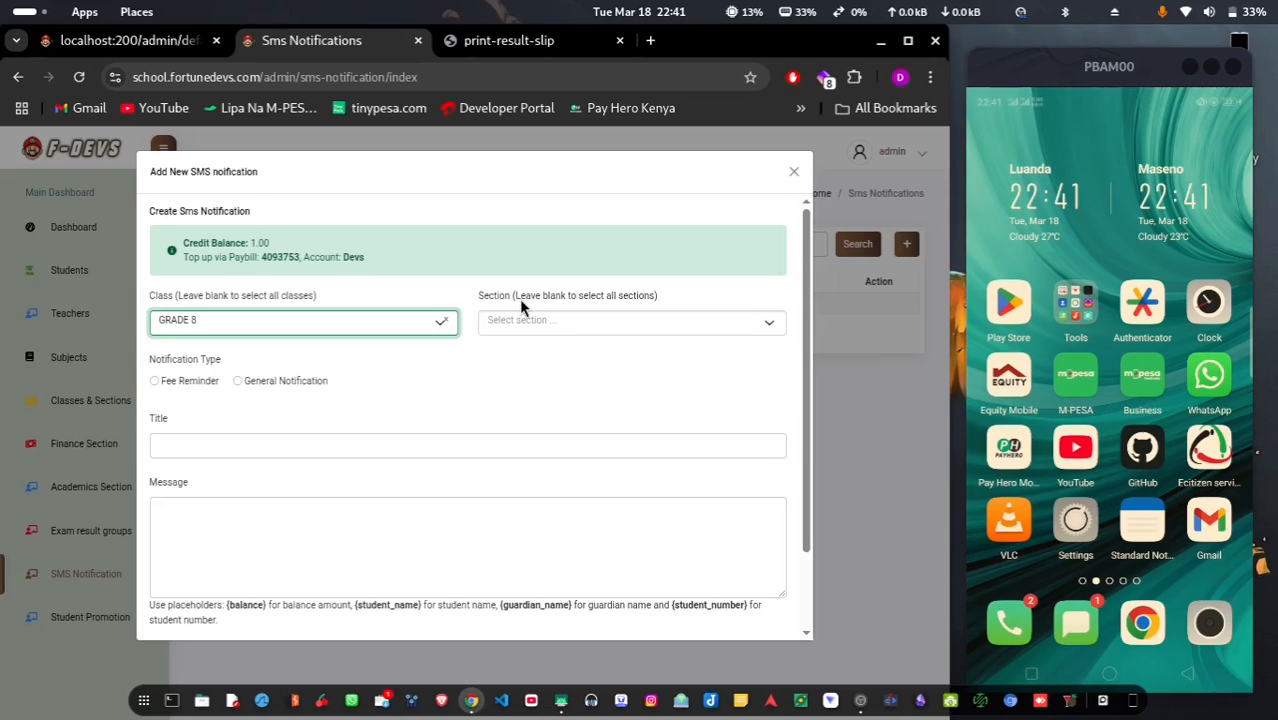
pyautogui.click(576, 321)
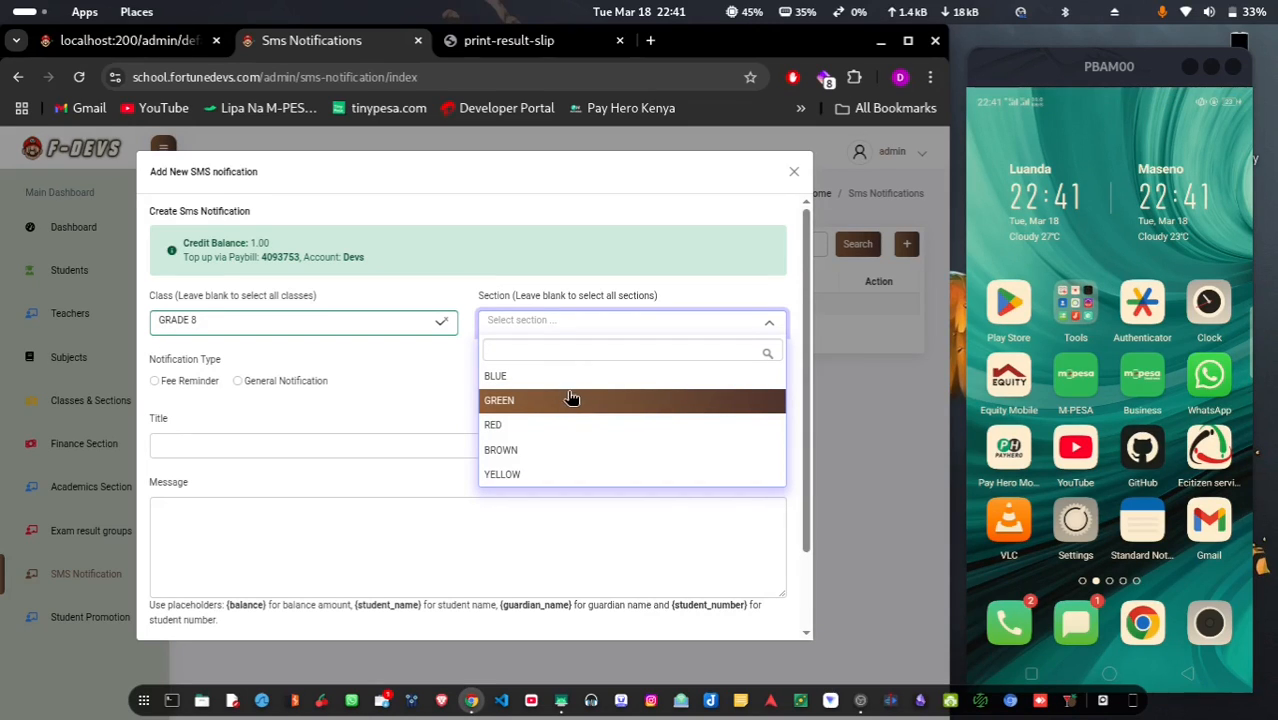
pyautogui.click(549, 428)
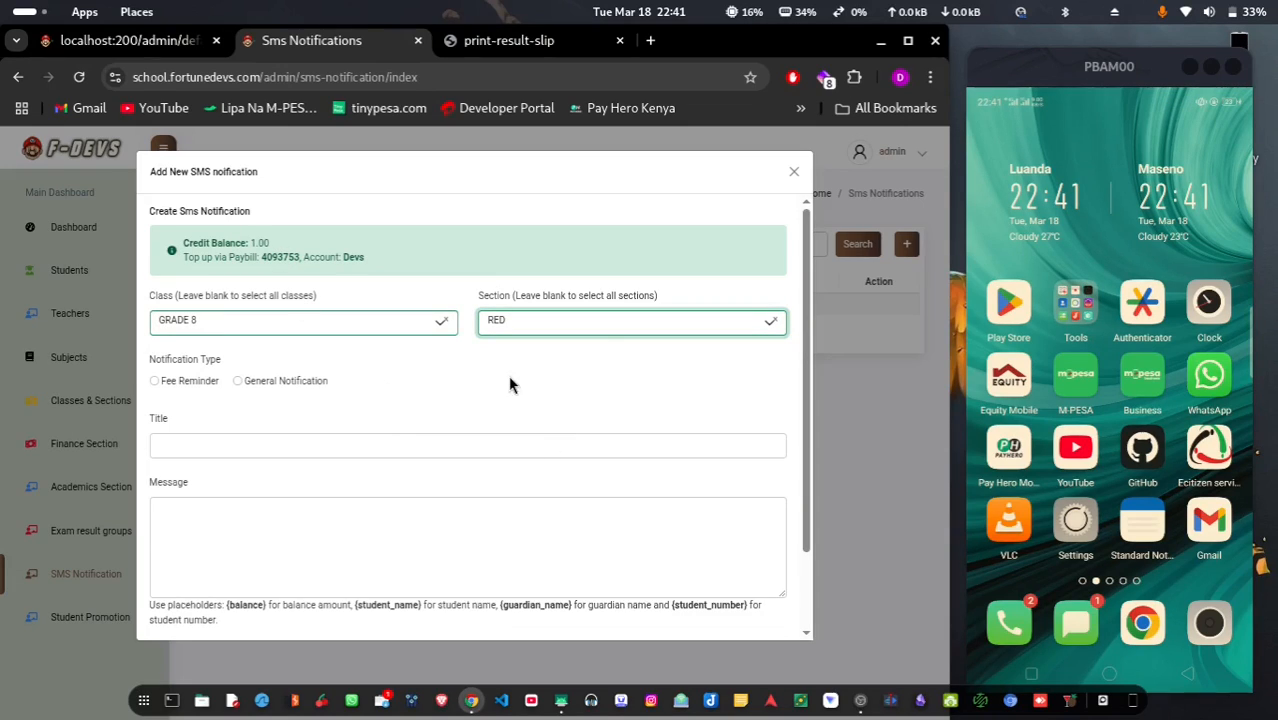
pyautogui.click(476, 404)
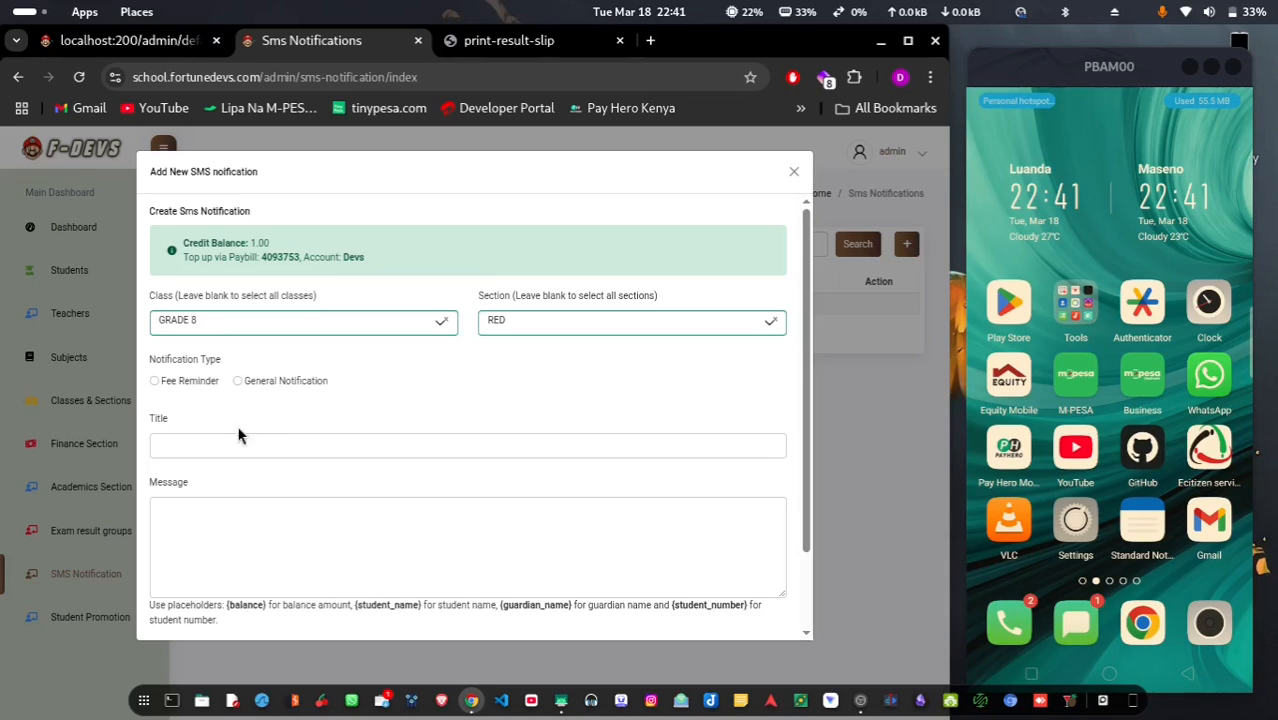
pyautogui.click(158, 383)
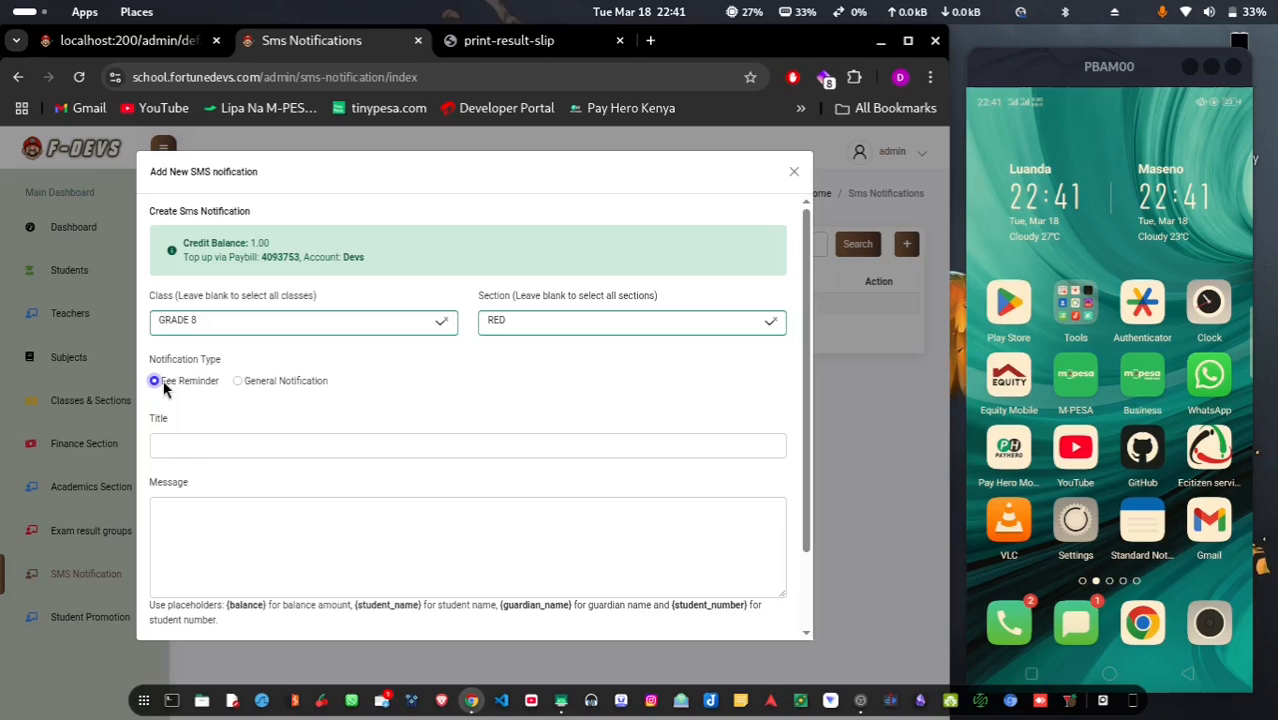
# Write the Student Name and Guardian name lines with their {student_name} and {guardian_name} placeholders
pyautogui.scroll(-2, 248, 499)
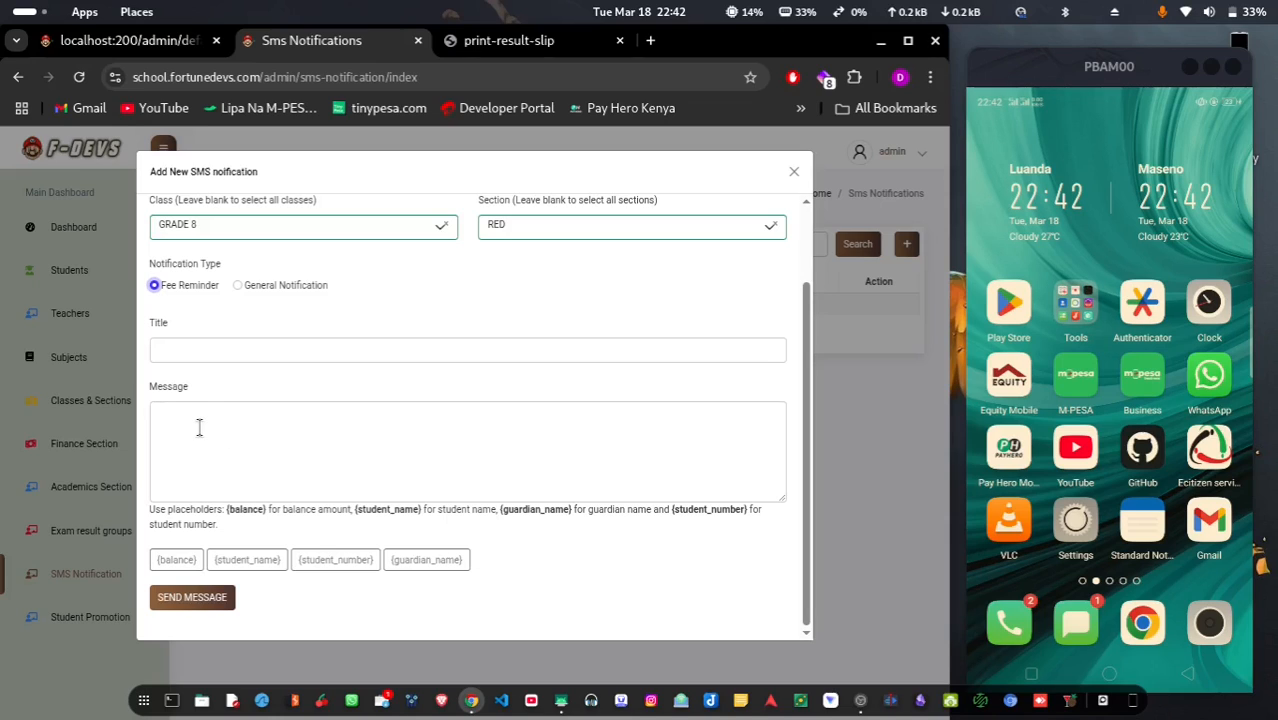
pyautogui.click(165, 422)
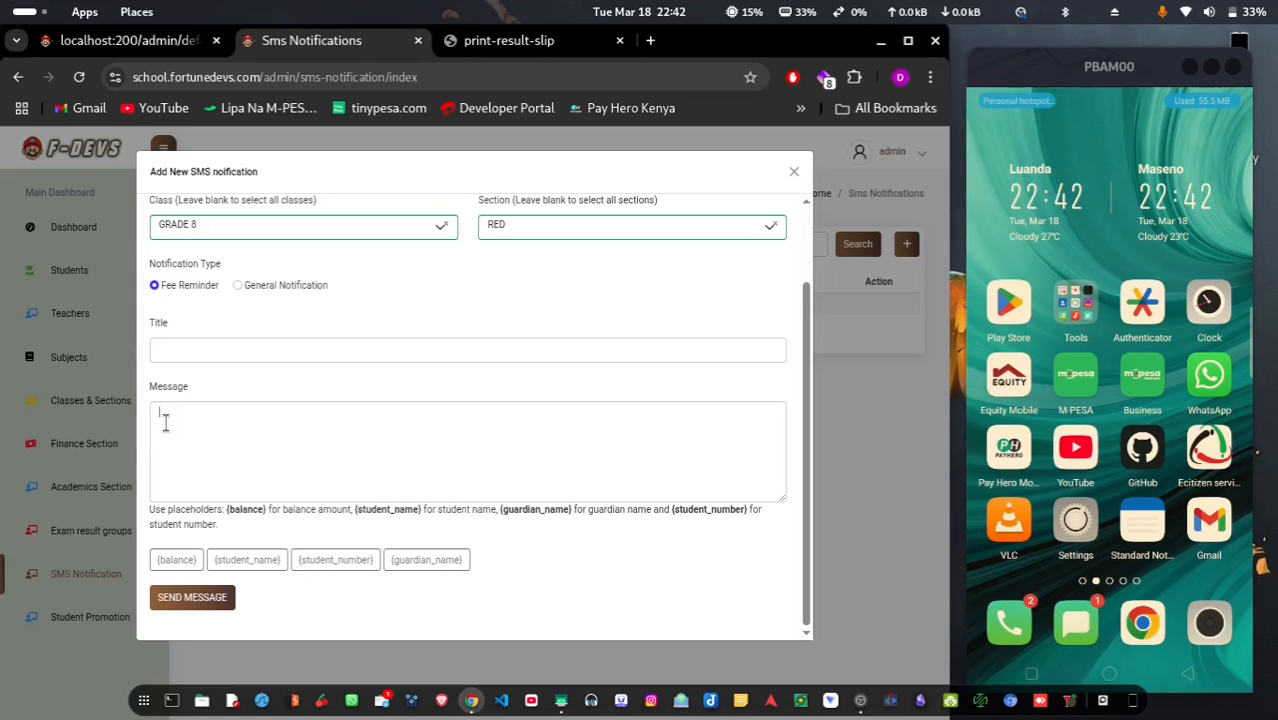
pyautogui.write('Student ')
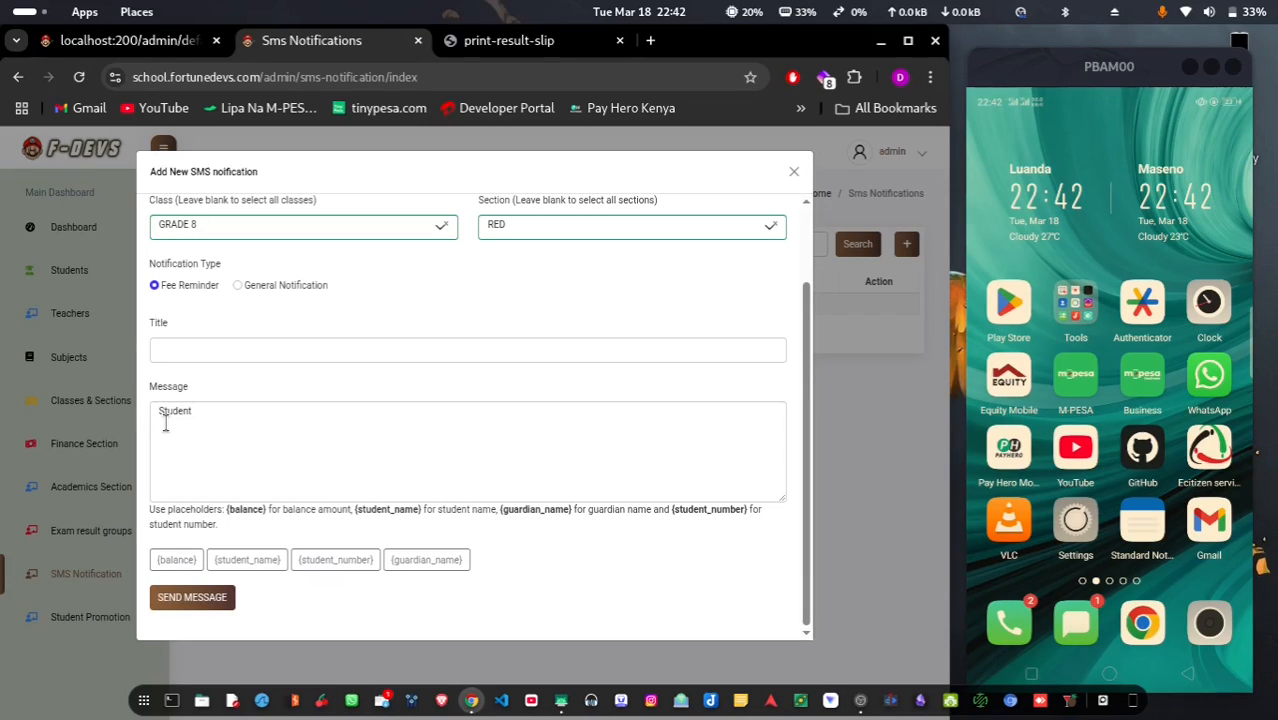
pyautogui.write('Name')
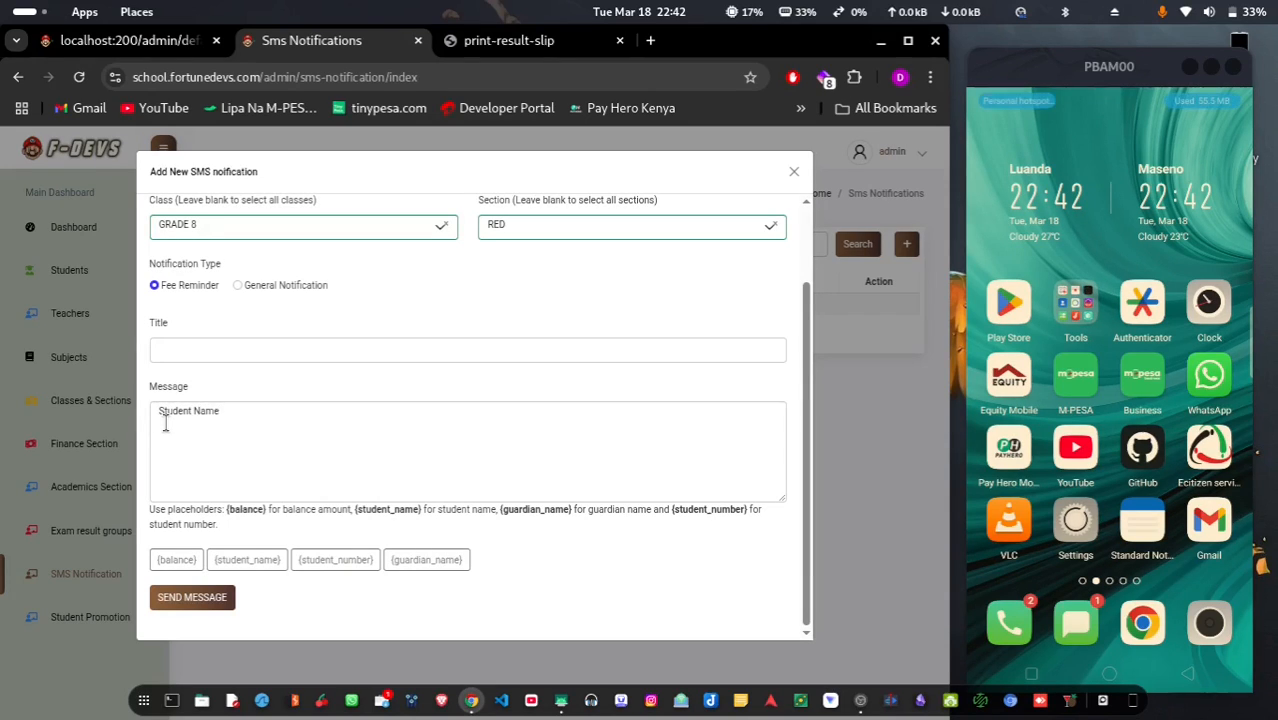
pyautogui.write(':')
pyautogui.click(258, 566)
pyautogui.press('Return')
pyautogui.write('na')
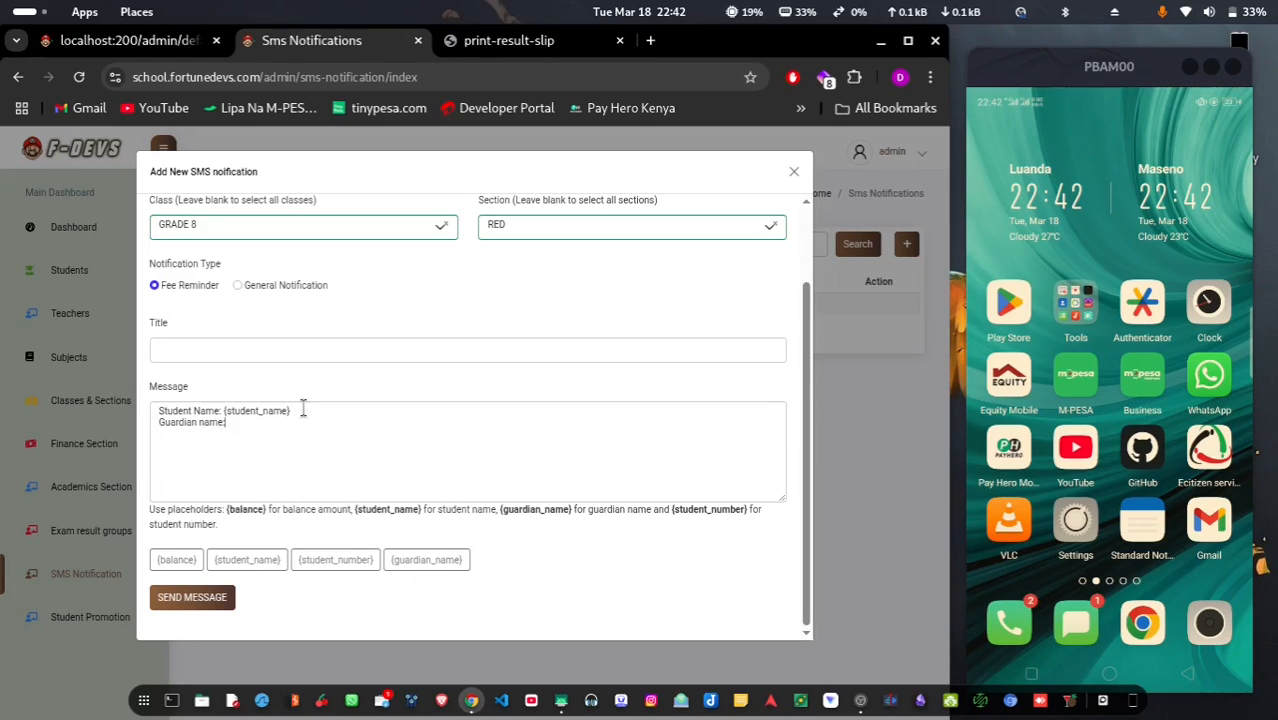
pyautogui.click(427, 562)
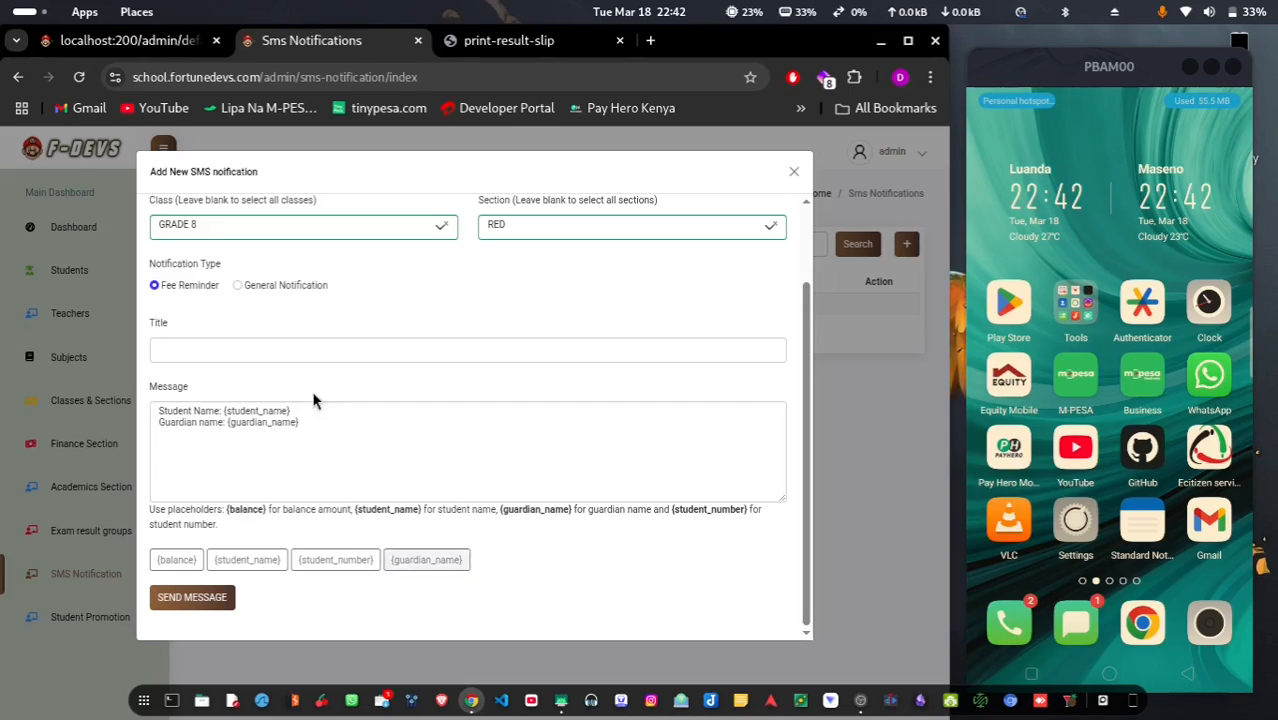
pyautogui.press('Return')
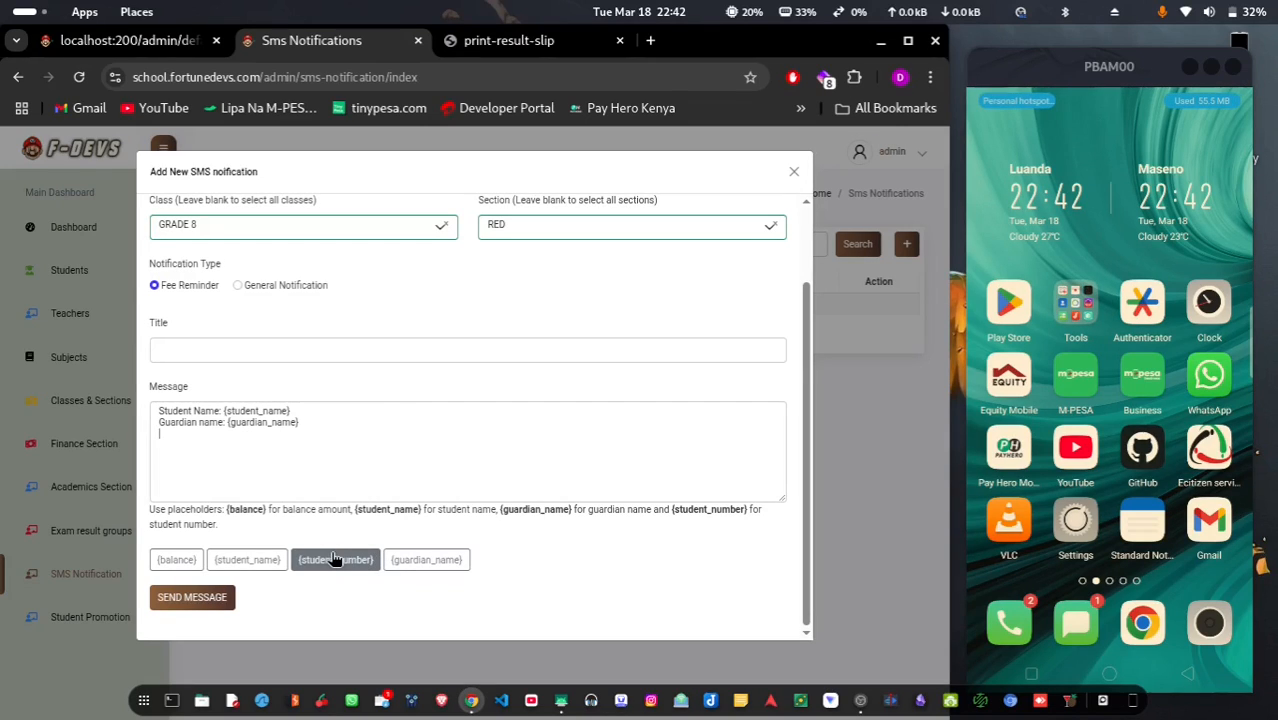
# Add the Student Number and Fee balance lines with {student_number} and {balance} placeholders
pyautogui.write('Stude')
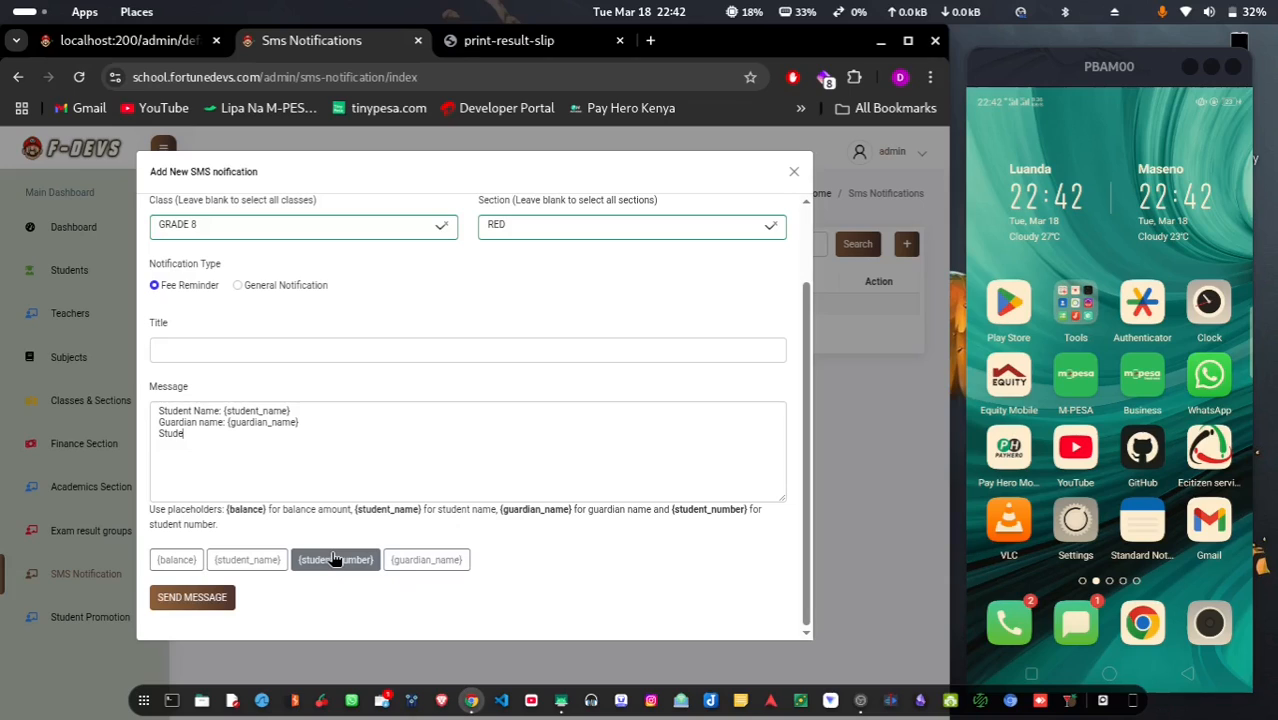
pyautogui.write('nt NU')
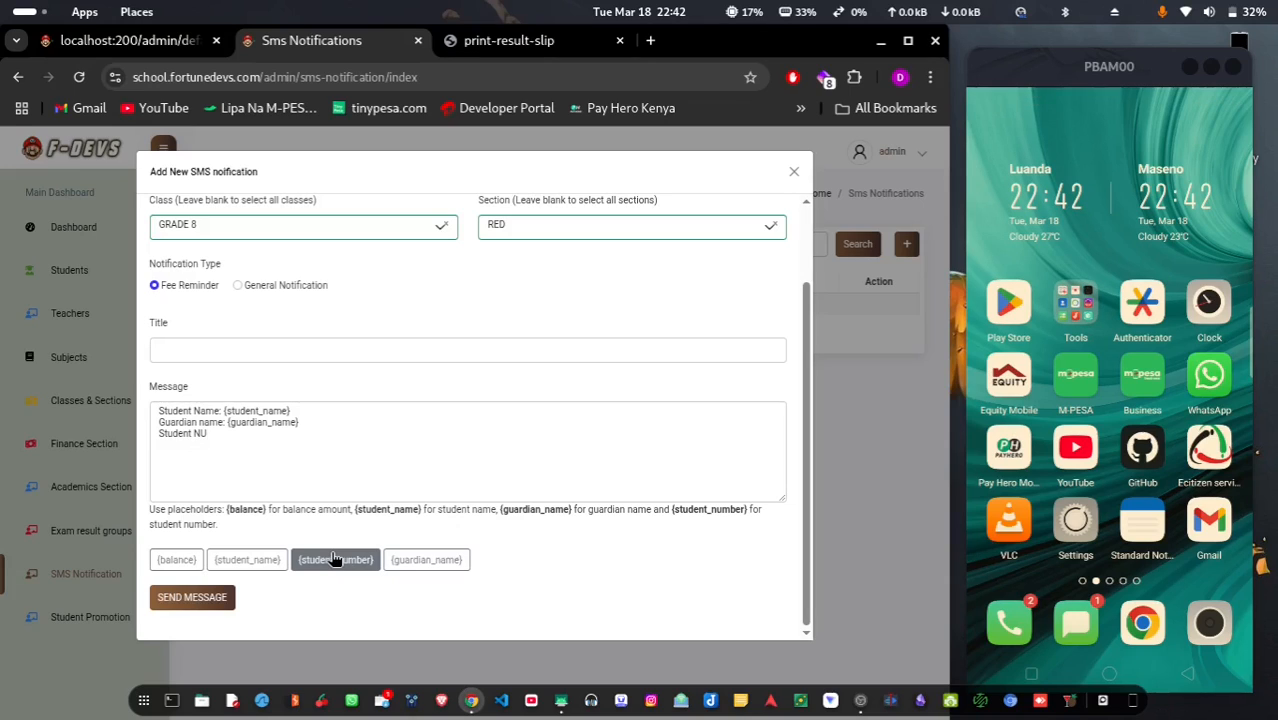
pyautogui.press('BackSpace')
pyautogui.write('umber')
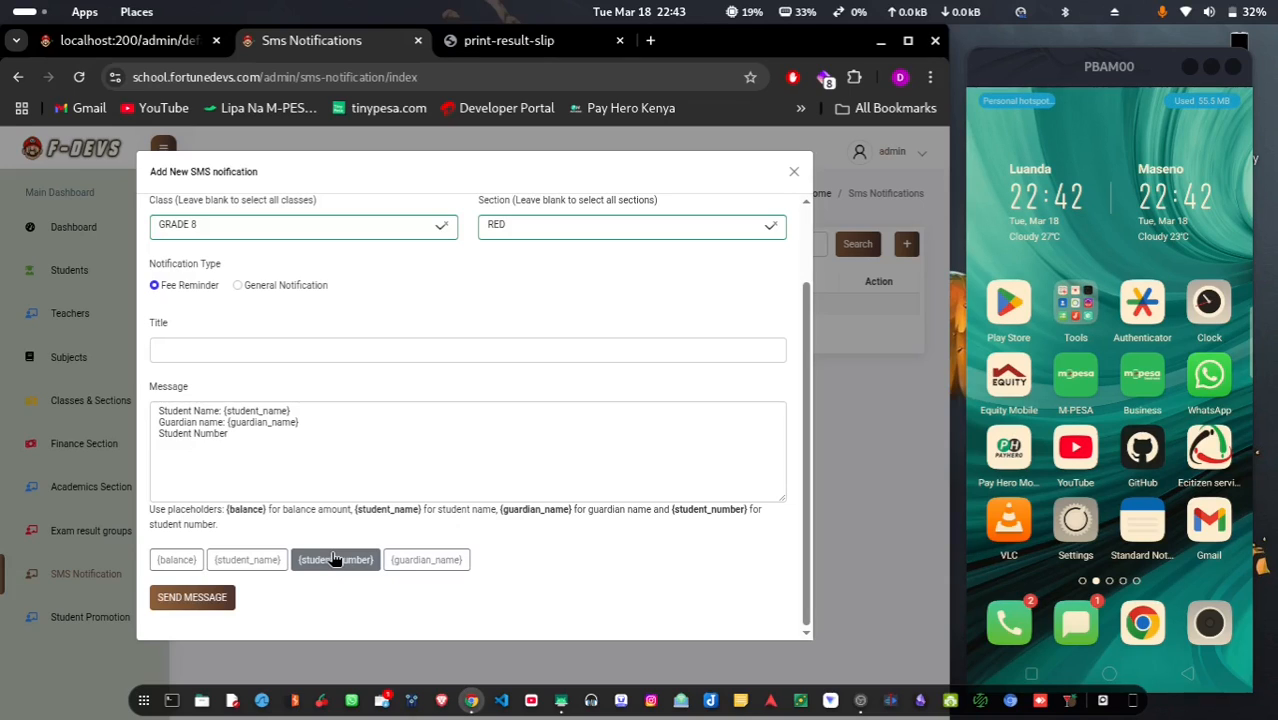
pyautogui.write(':')
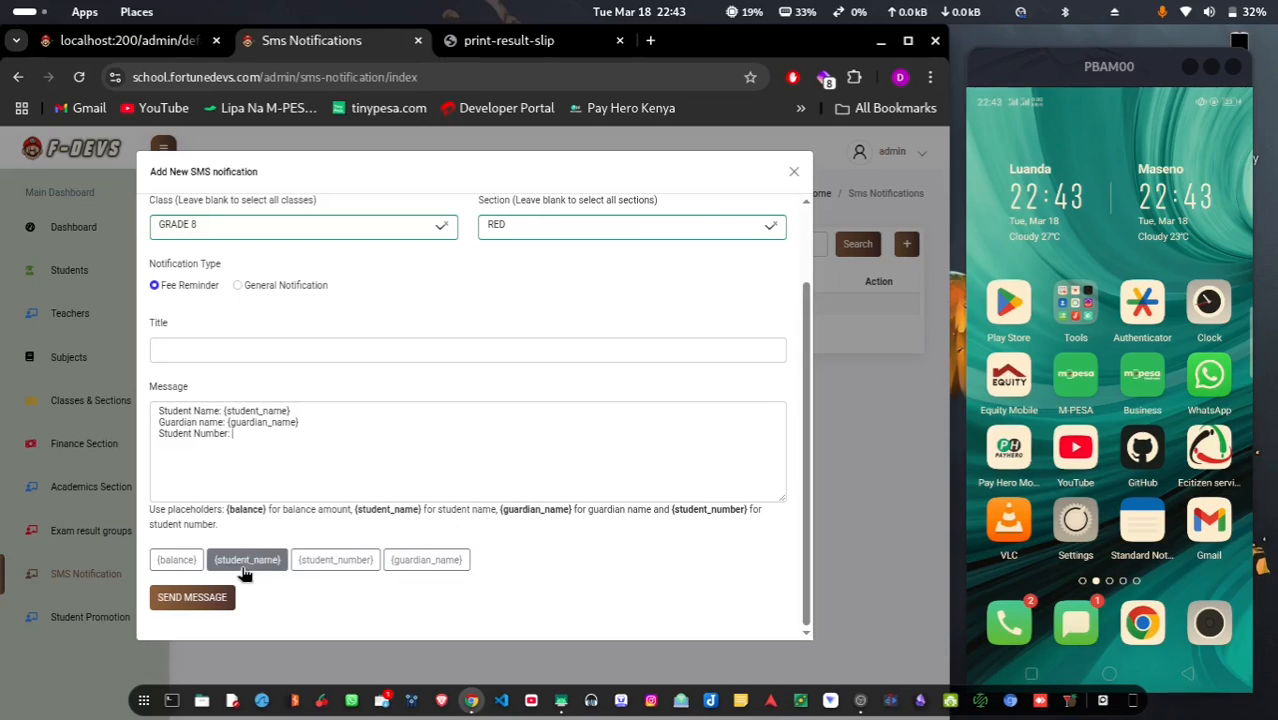
pyautogui.click(247, 560)
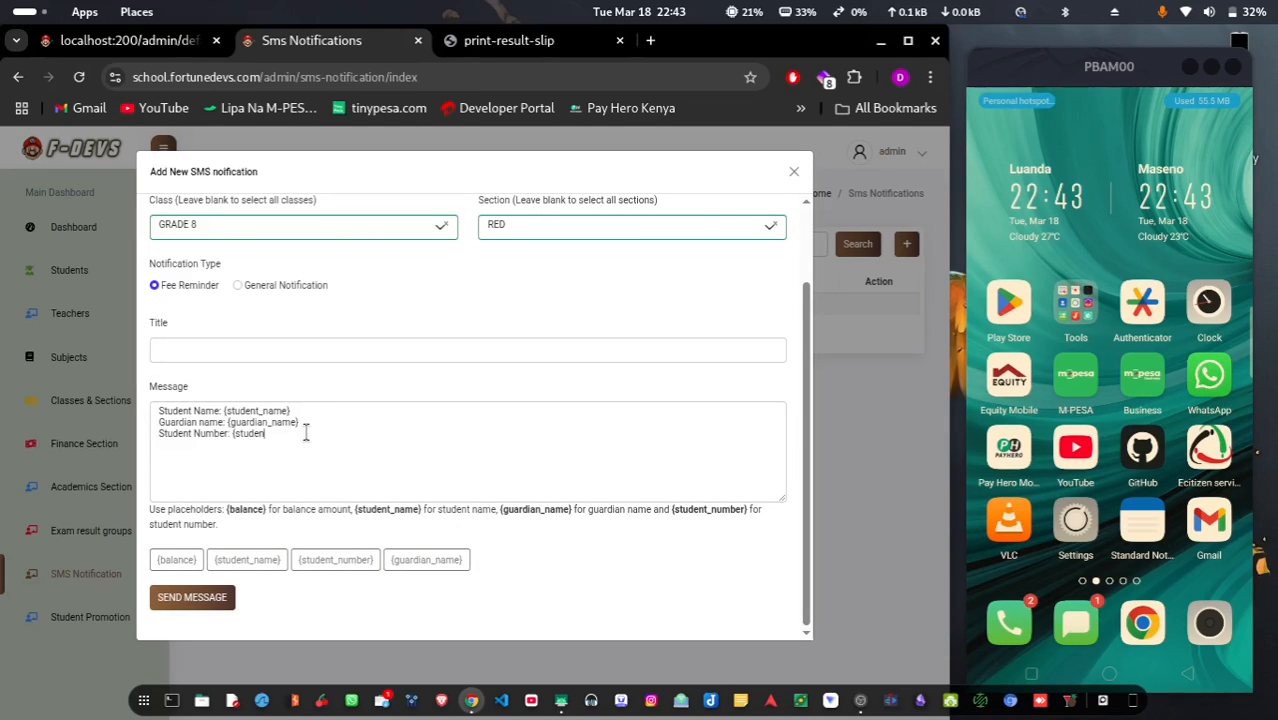
pyautogui.press('BackSpace')
pyautogui.press('BackSpace')
pyautogui.press('BackSpace')
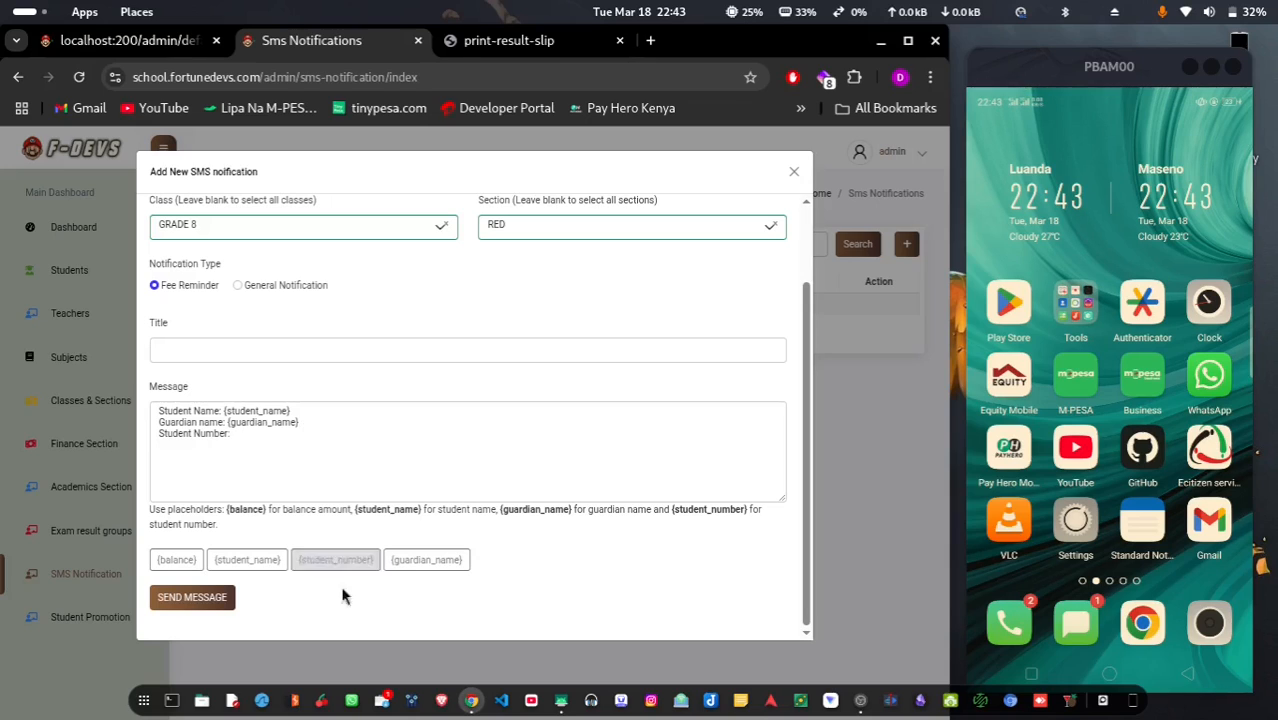
pyautogui.click(346, 566)
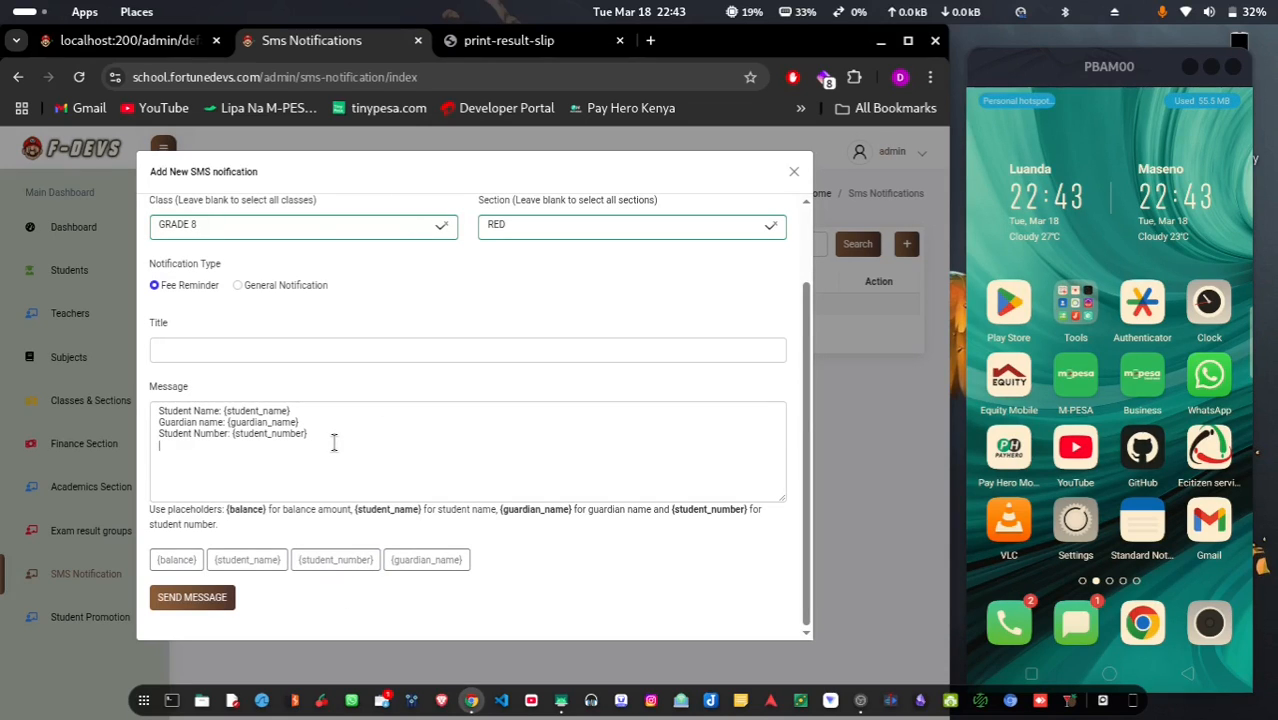
pyautogui.press('Return')
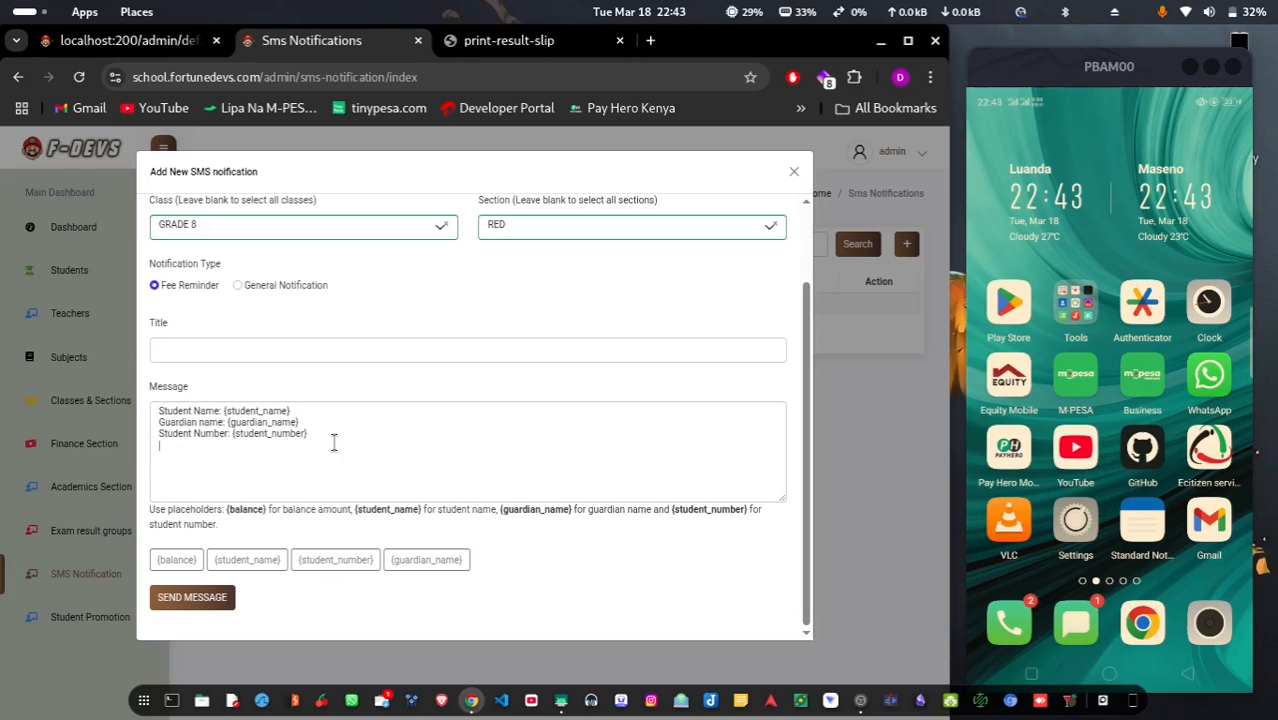
pyautogui.write('Fee balance')
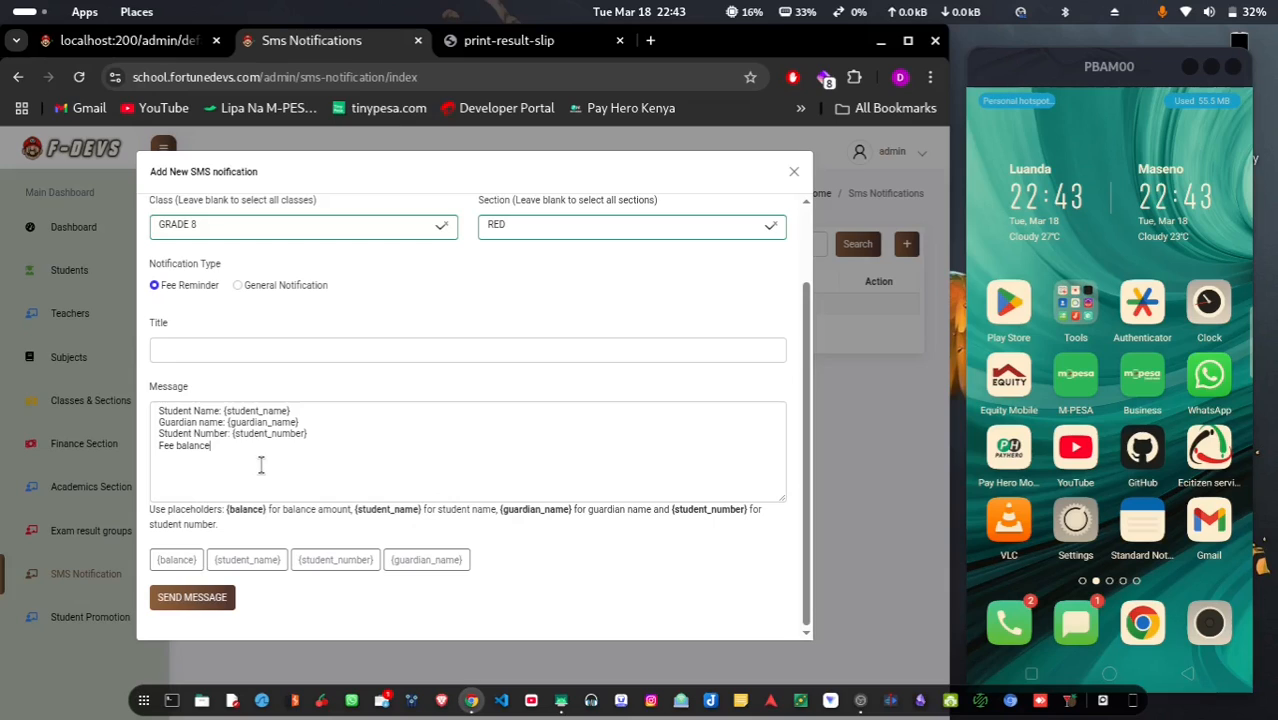
pyautogui.write(':')
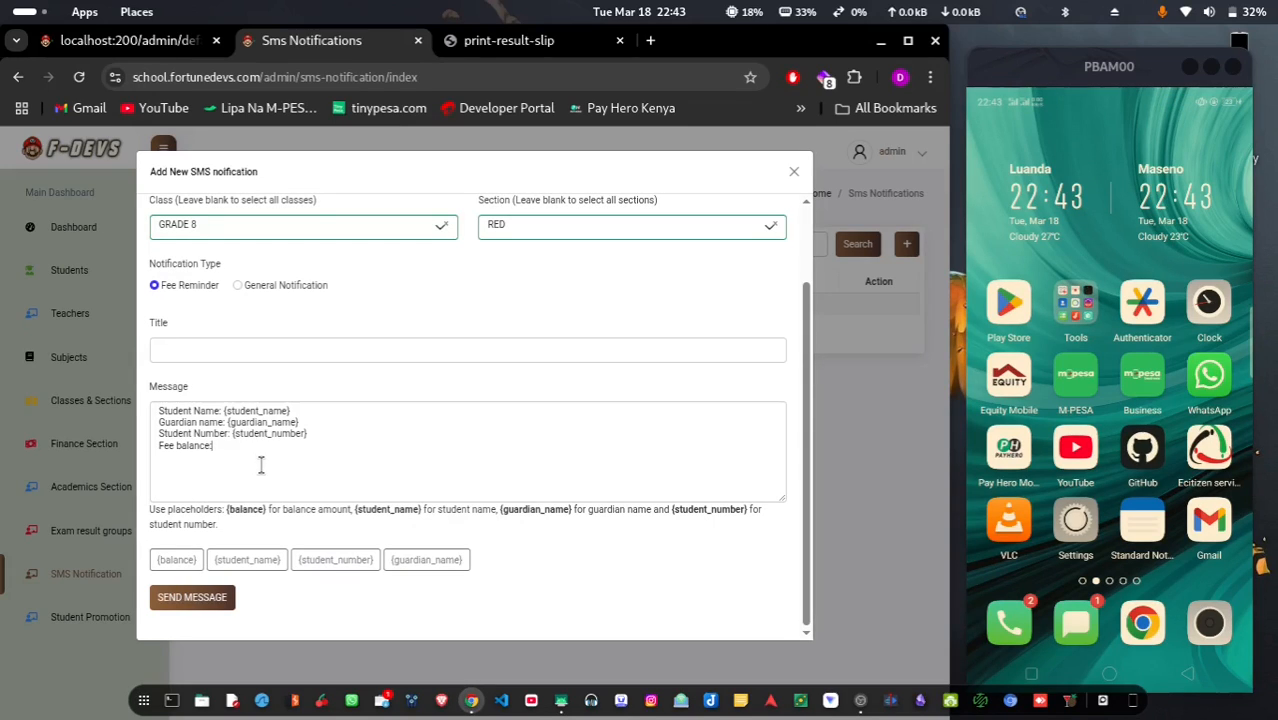
pyautogui.click(177, 561)
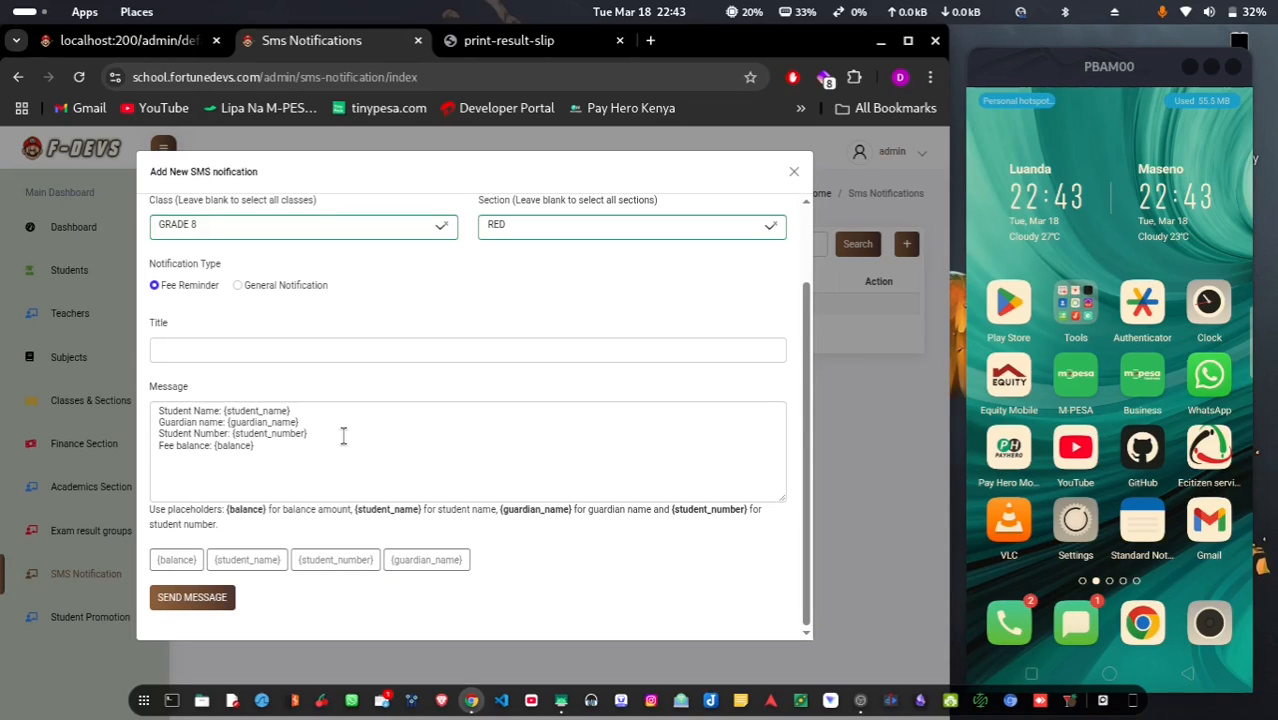
pyautogui.scroll(2, 228, 304)
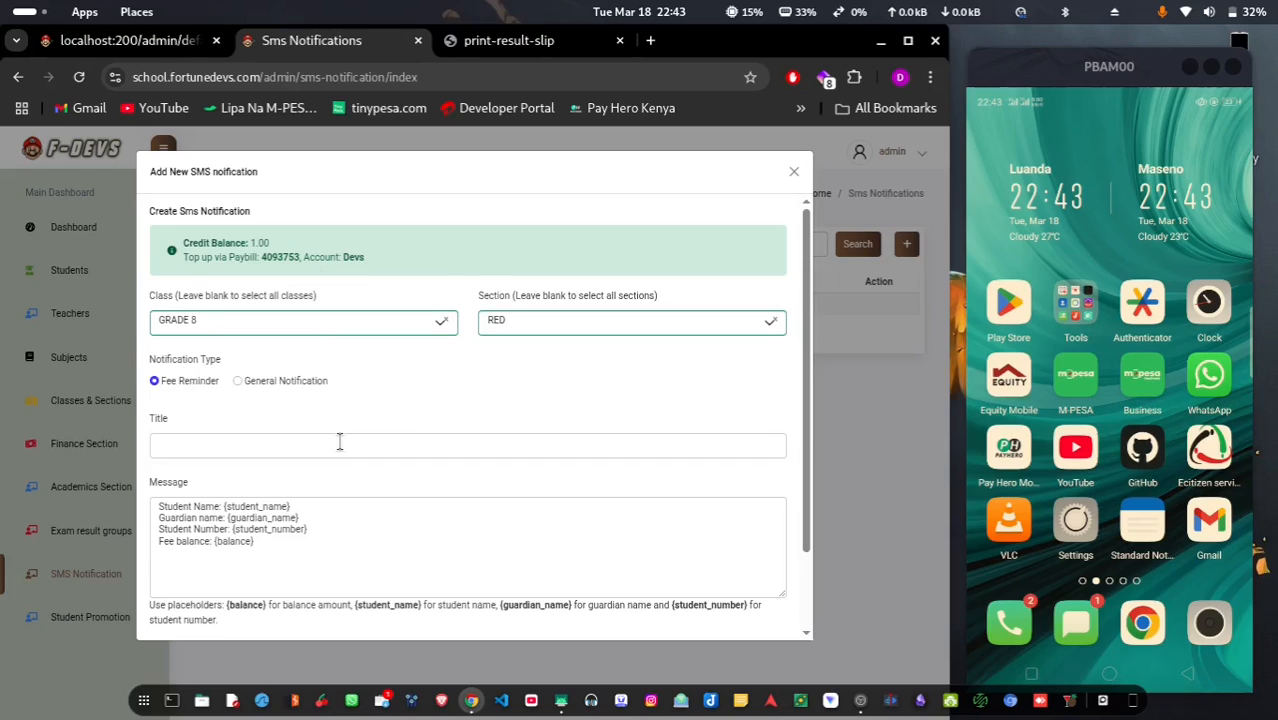
pyautogui.scroll(-1, 340, 440)
pyautogui.moveTo(266, 450); pyautogui.dragTo(147, 412)
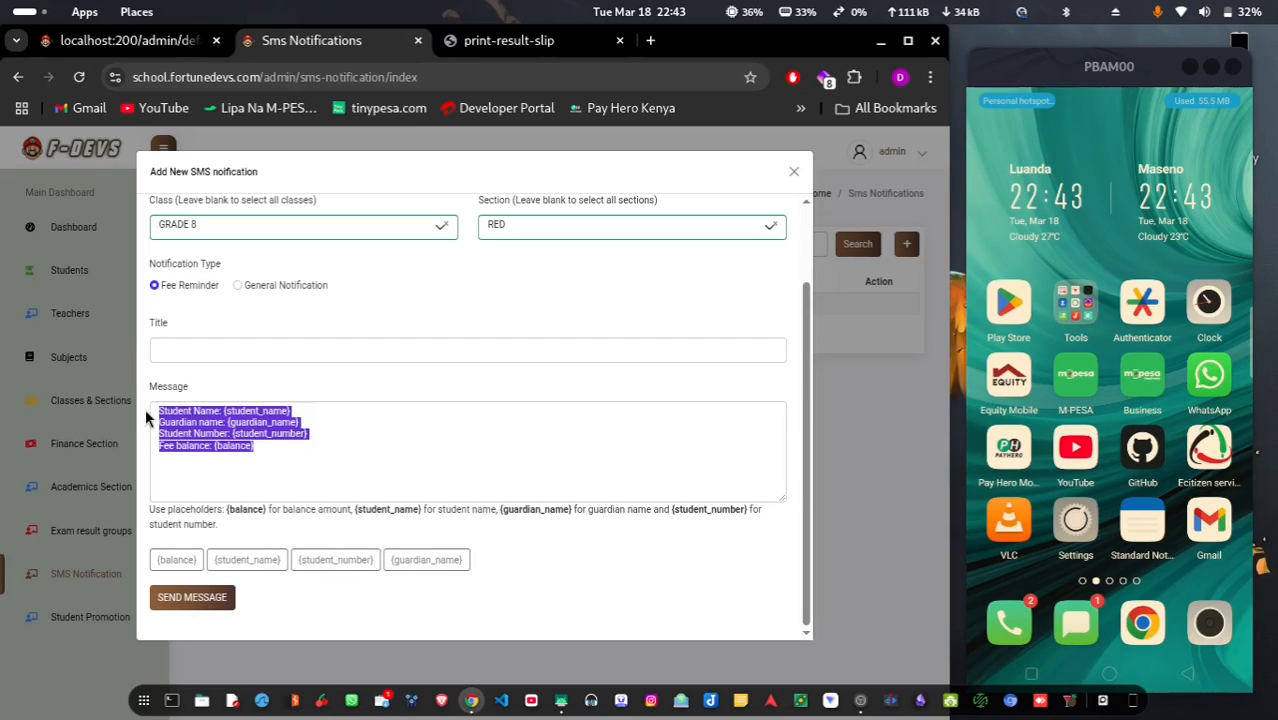
# Title the notification 'TESTING FEE REMINDER' and send it
pyautogui.click(400, 455)
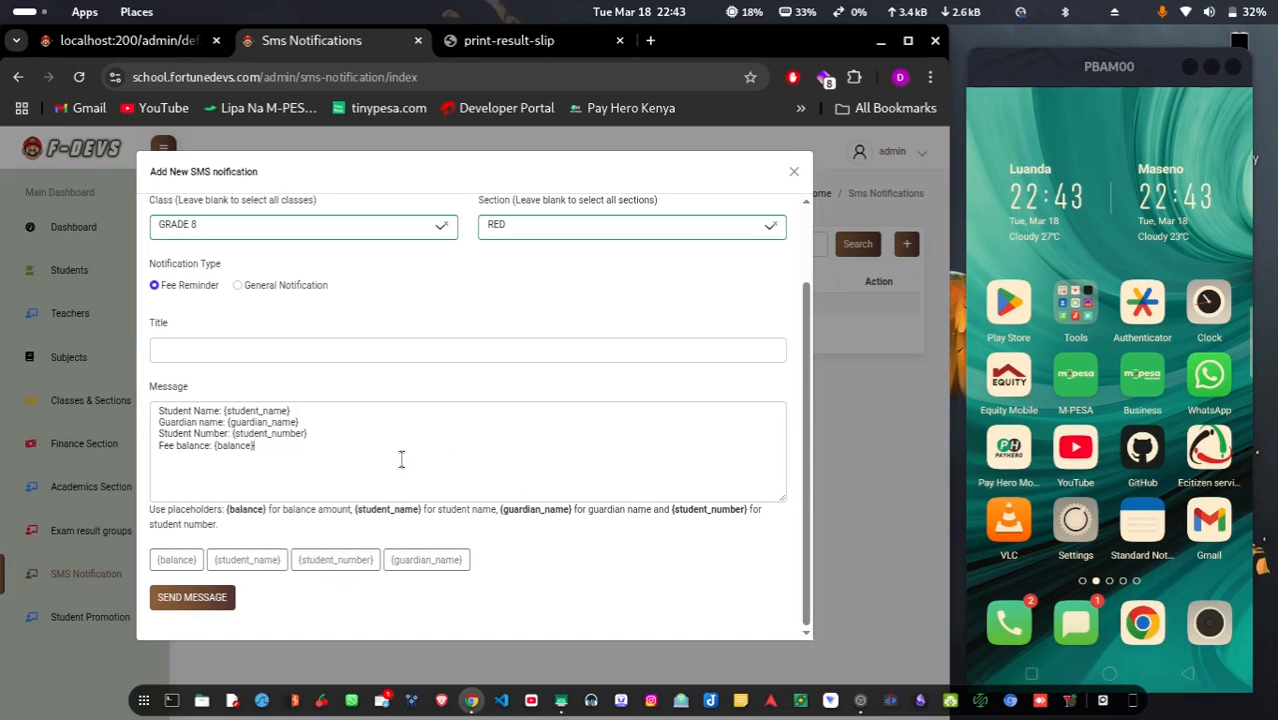
pyautogui.click(195, 598)
pyautogui.click(234, 349)
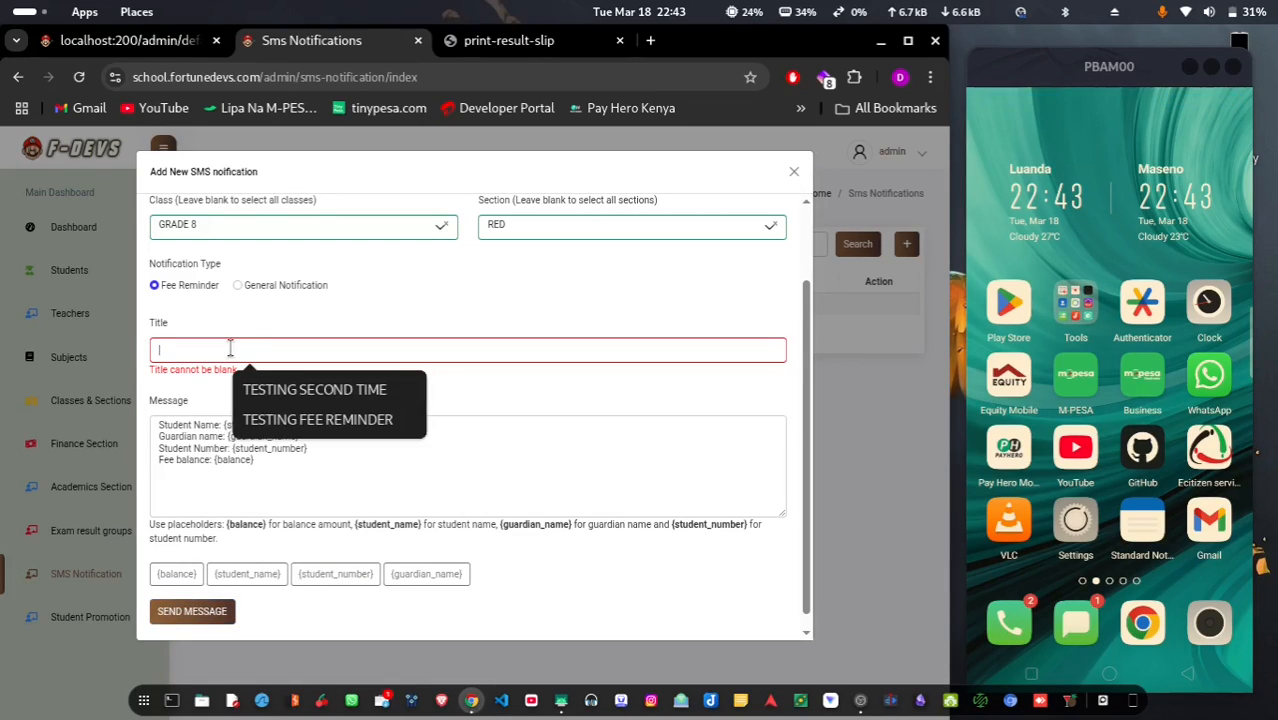
pyautogui.click(319, 420)
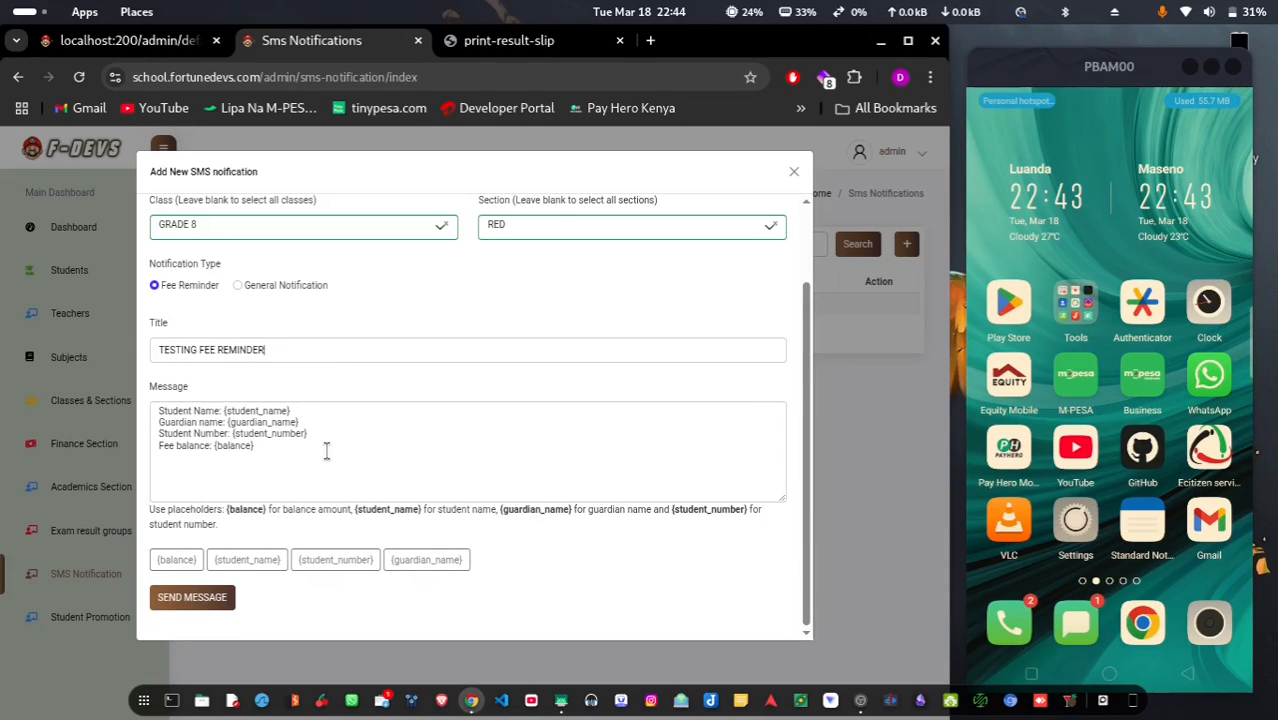
pyautogui.click(222, 600)
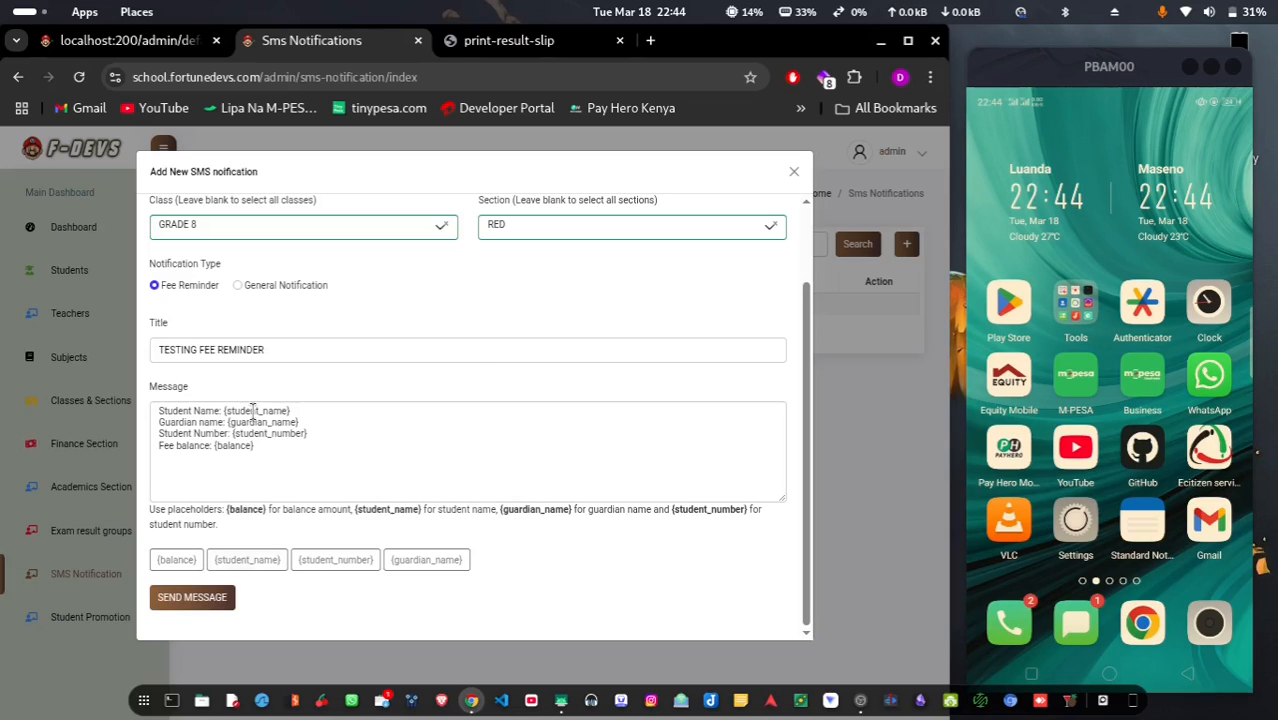
pyautogui.scroll(2, 253, 421)
pyautogui.scroll(-2, 253, 421)
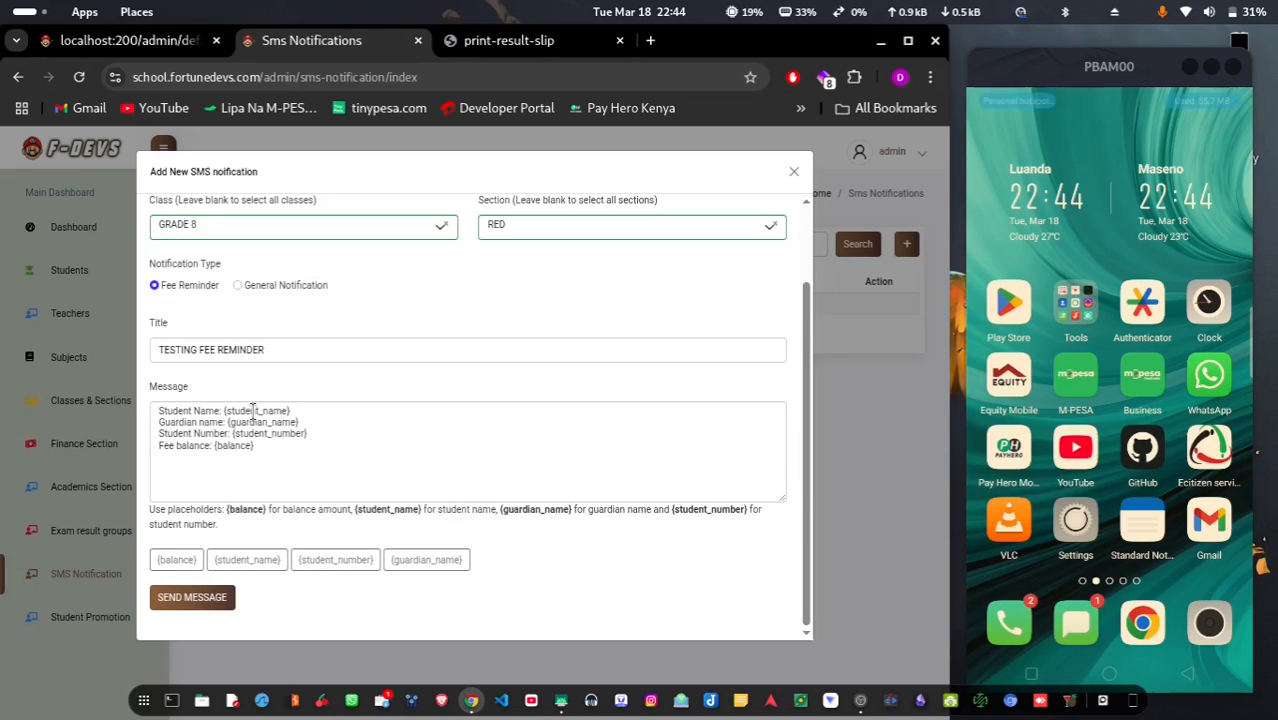
pyautogui.click(199, 597)
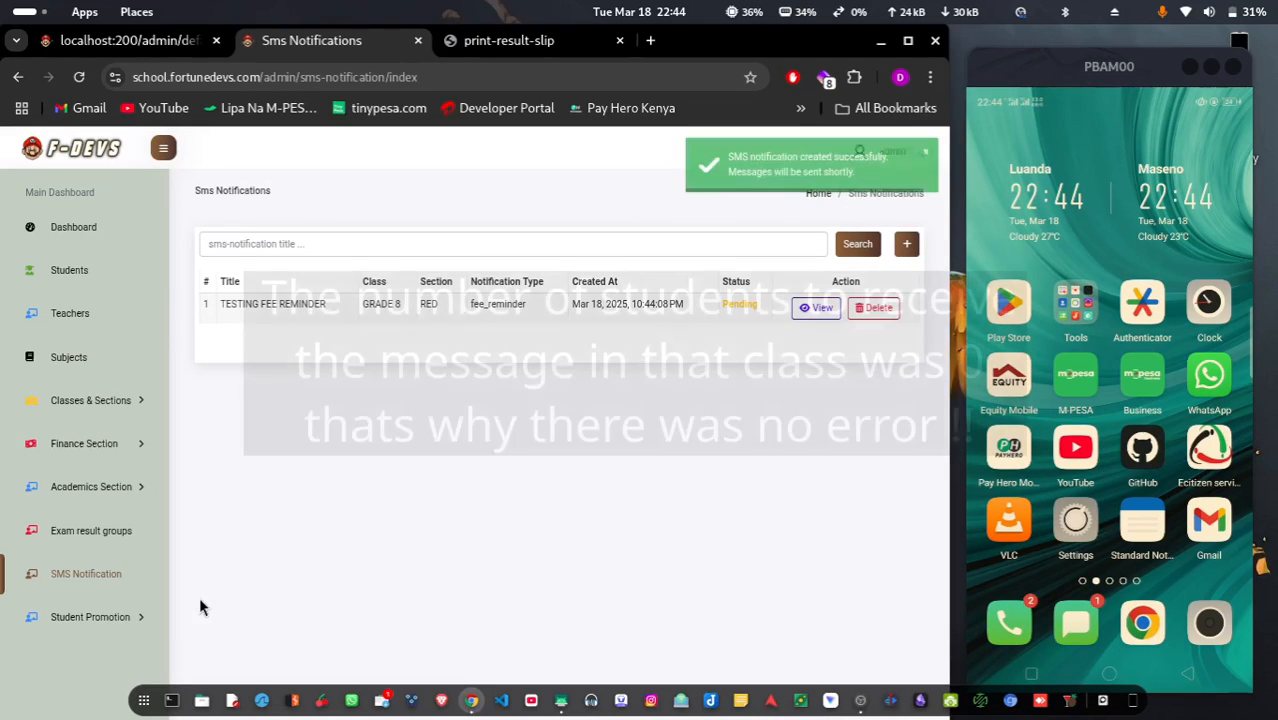
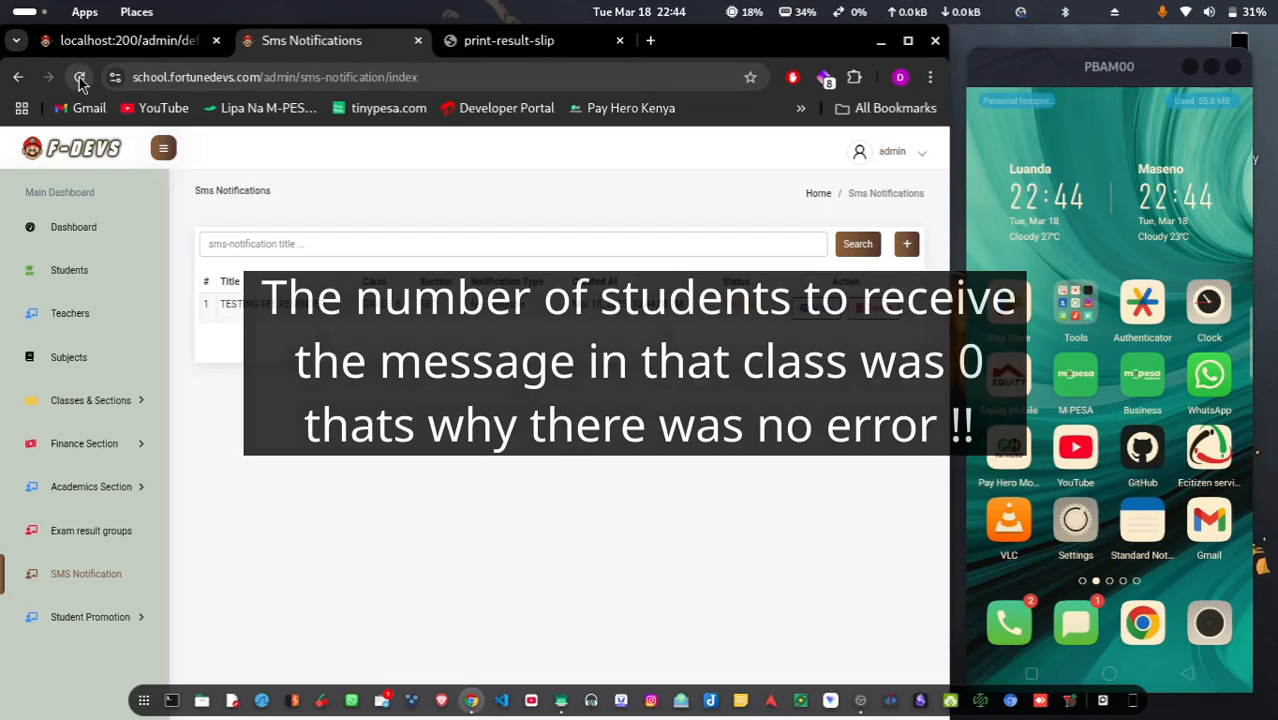
# Delete the TESTING FEE REMINDER notification and confirm with 'Yes, delete it!'
pyautogui.click(873, 307)
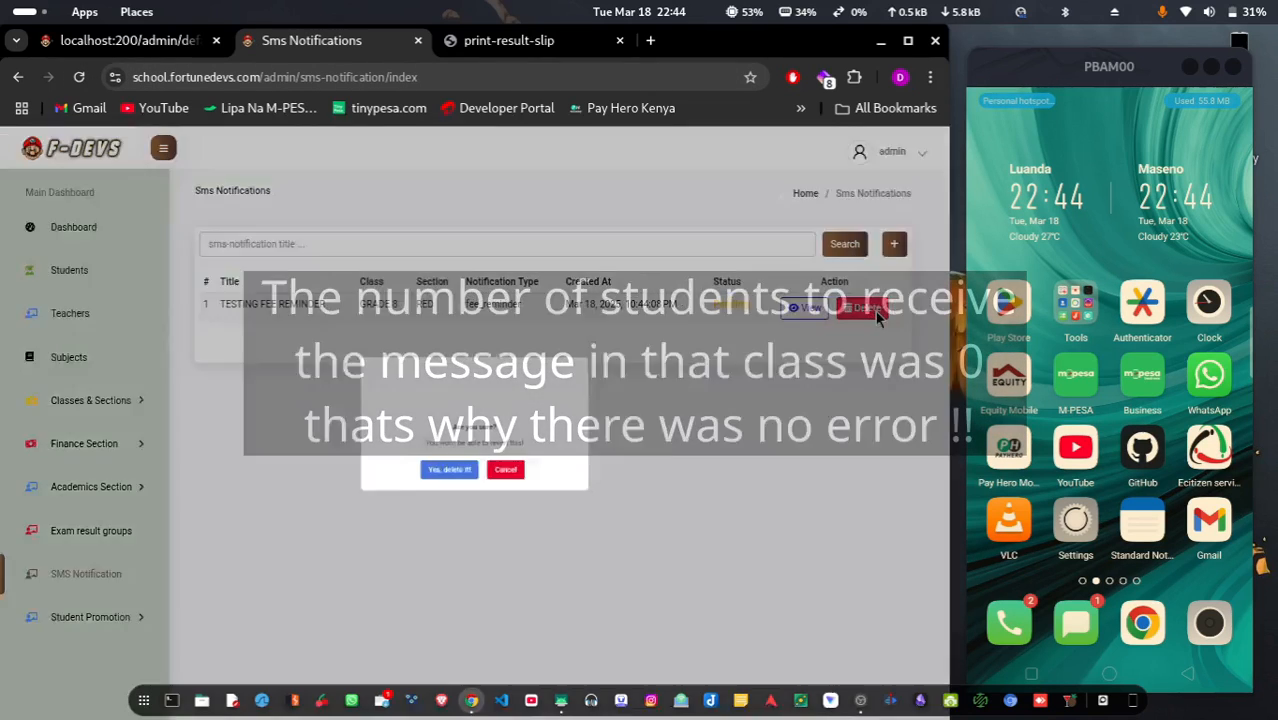
pyautogui.click(434, 493)
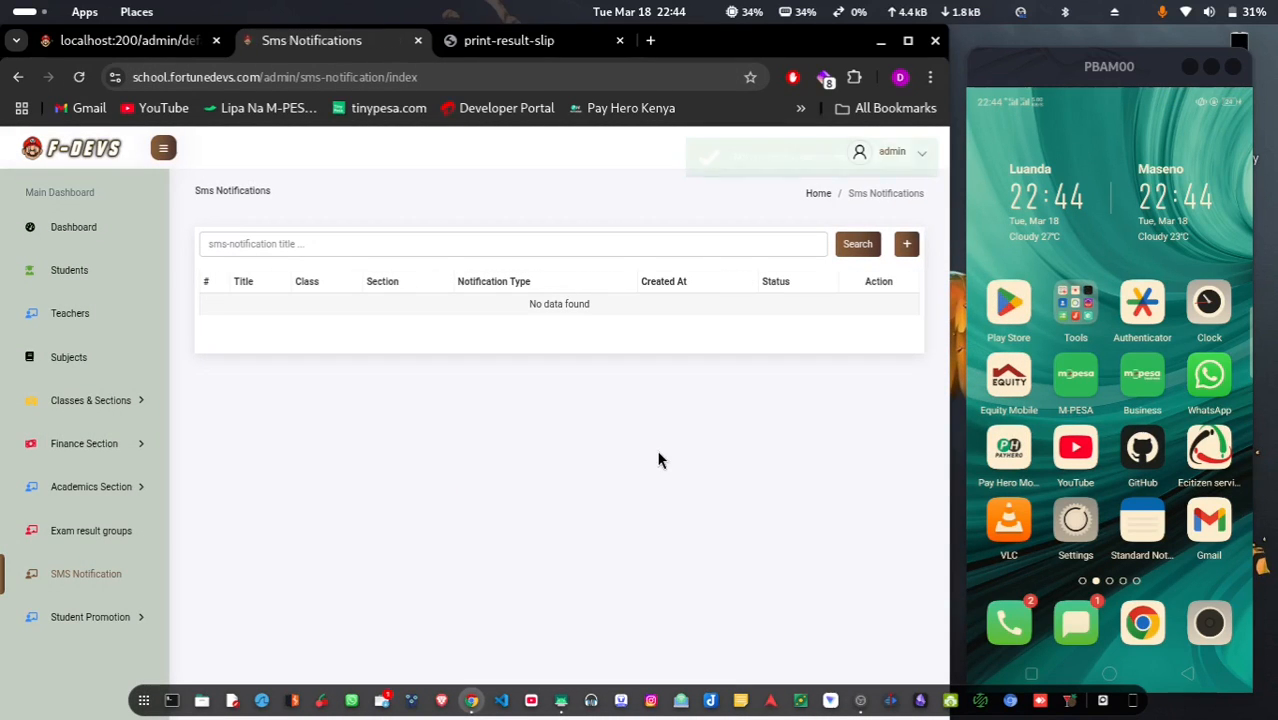
# Start a new Fee Reminder SMS targeting GRADE 8, section BLUE
pyautogui.click(904, 246)
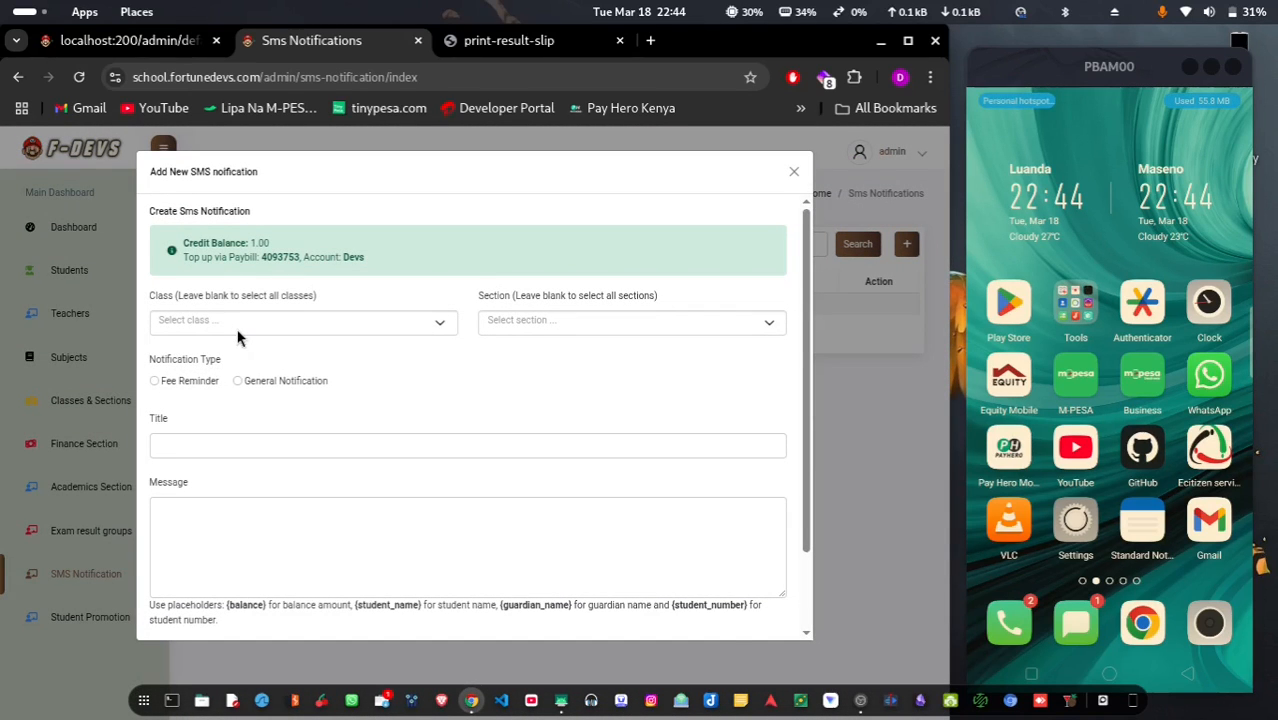
pyautogui.click(258, 323)
pyautogui.click(244, 376)
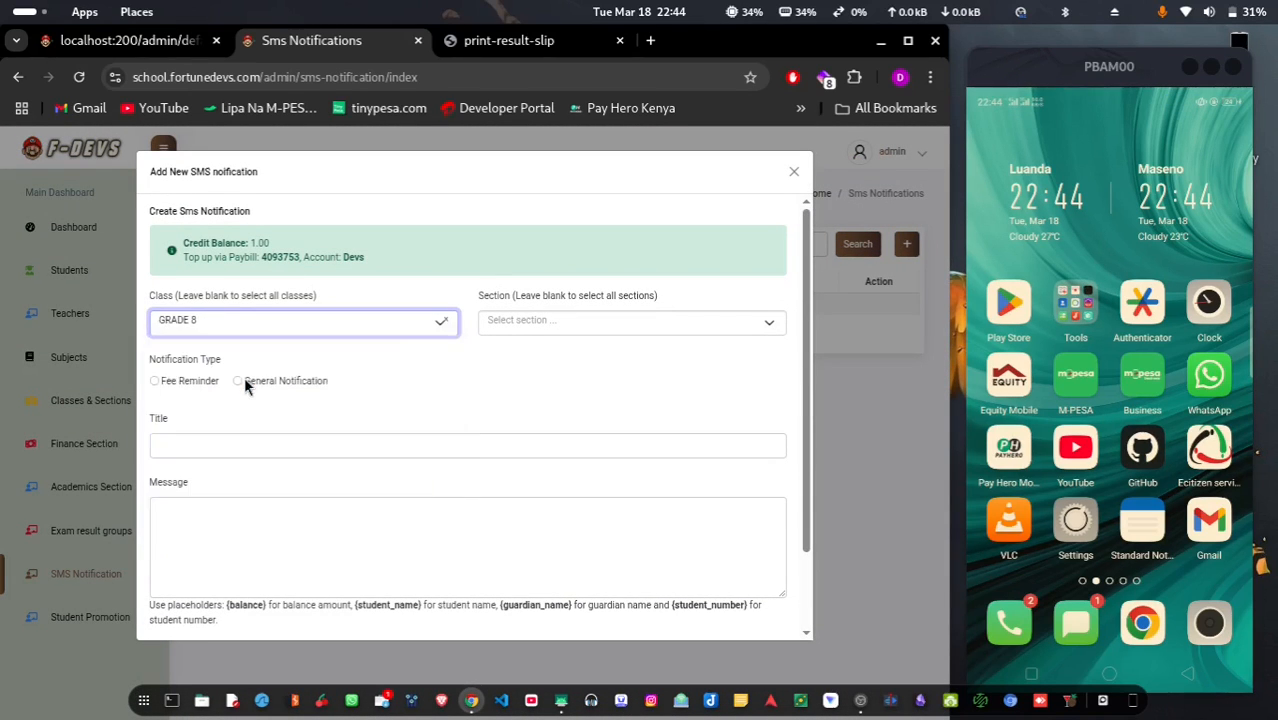
pyautogui.click(568, 327)
pyautogui.click(562, 374)
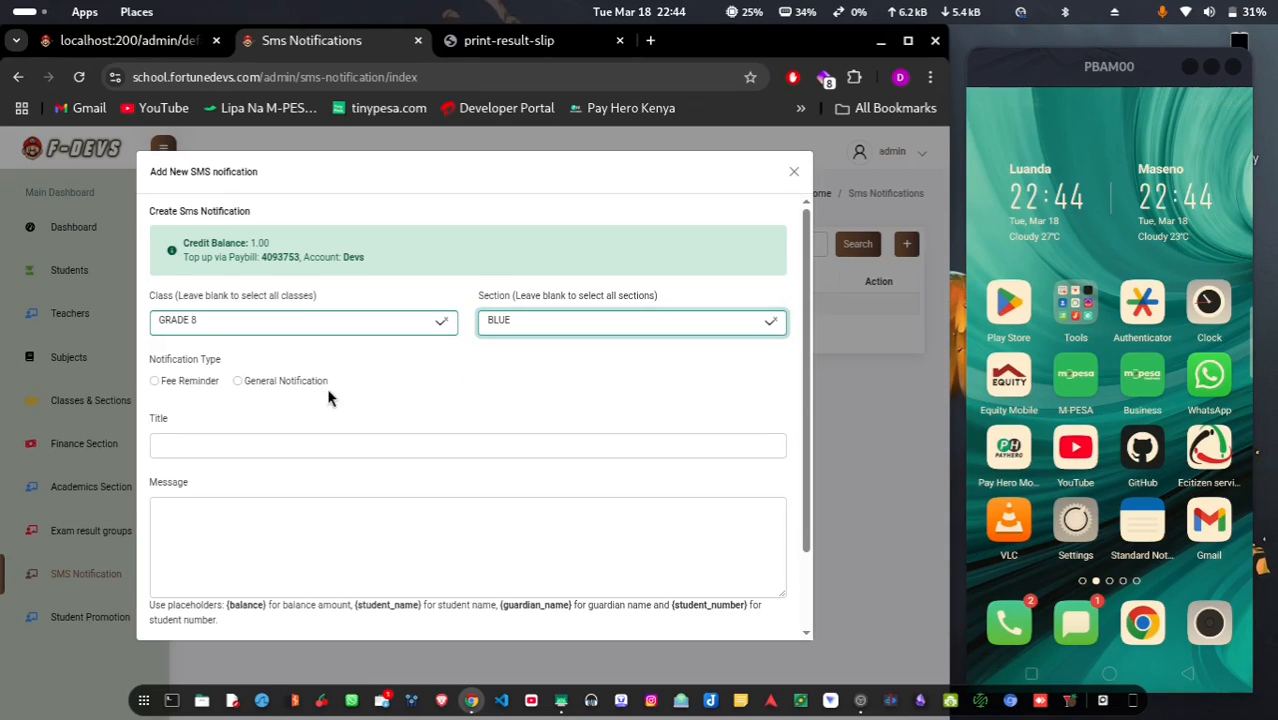
pyautogui.click(160, 385)
# Title it TESTING FEE REMINDER, paste the placeholder message, and copy the top-up paybill number
pyautogui.click(205, 446)
pyautogui.click(293, 514)
pyautogui.click(207, 520)
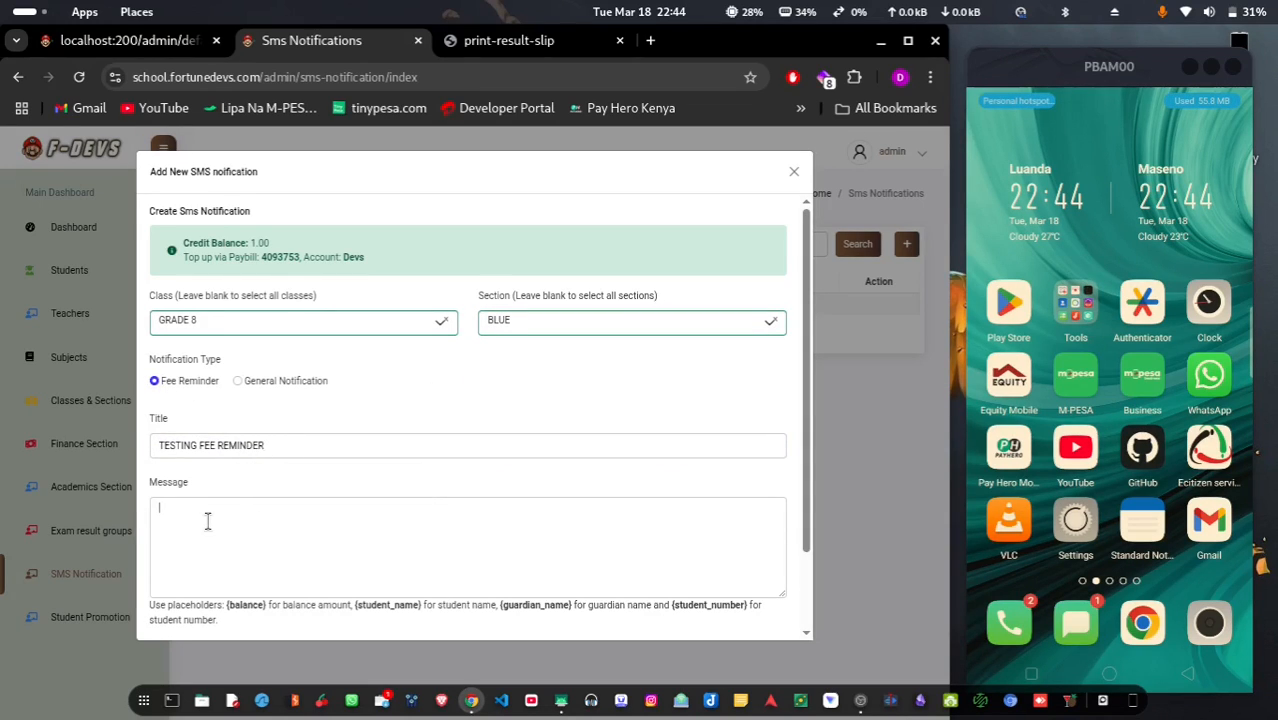
pyautogui.write('Student Name: {student_name} Guardian name: {guardian_name} Student Number: {student_number} Fee balance: {balance}')
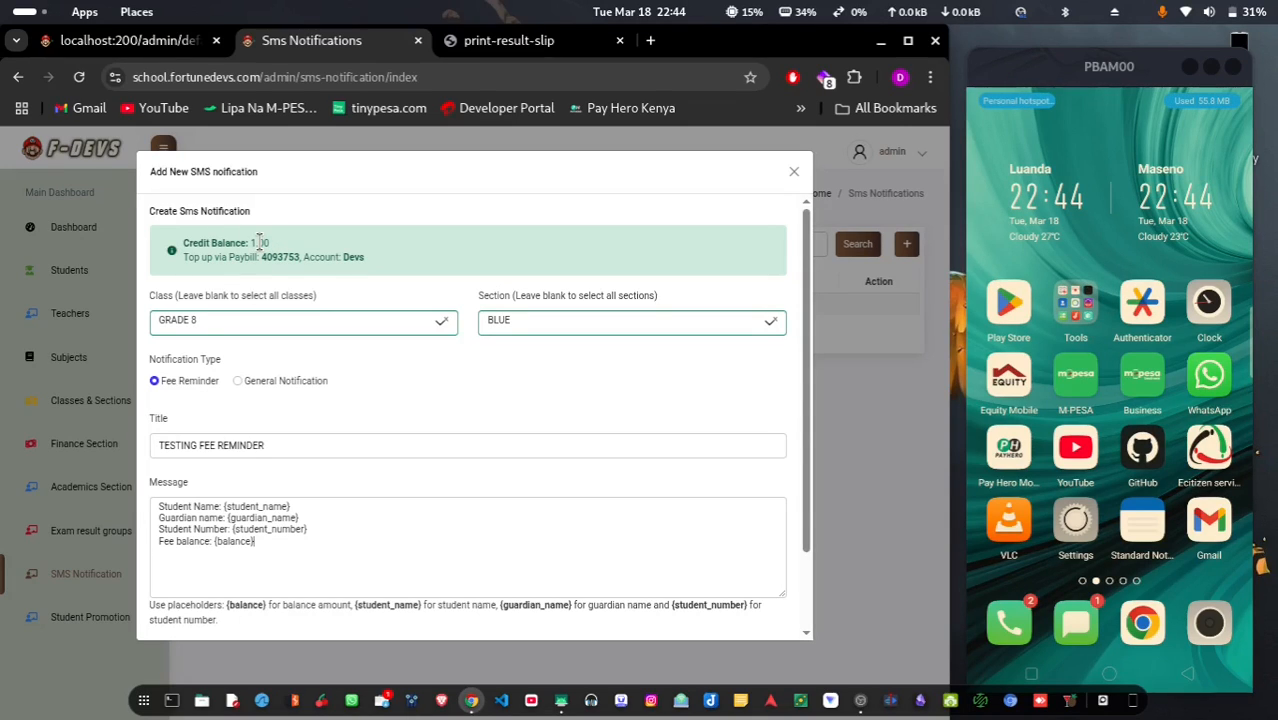
pyautogui.scroll(-2, 347, 471)
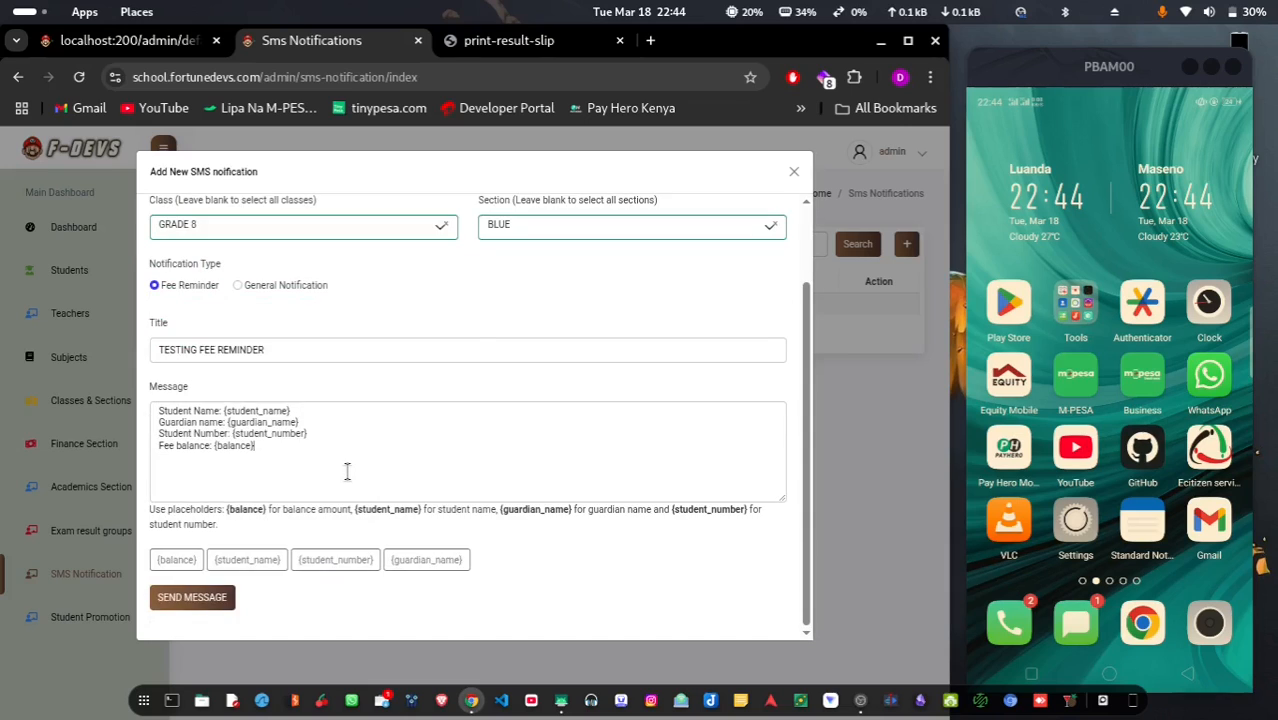
pyautogui.scroll(2, 347, 471)
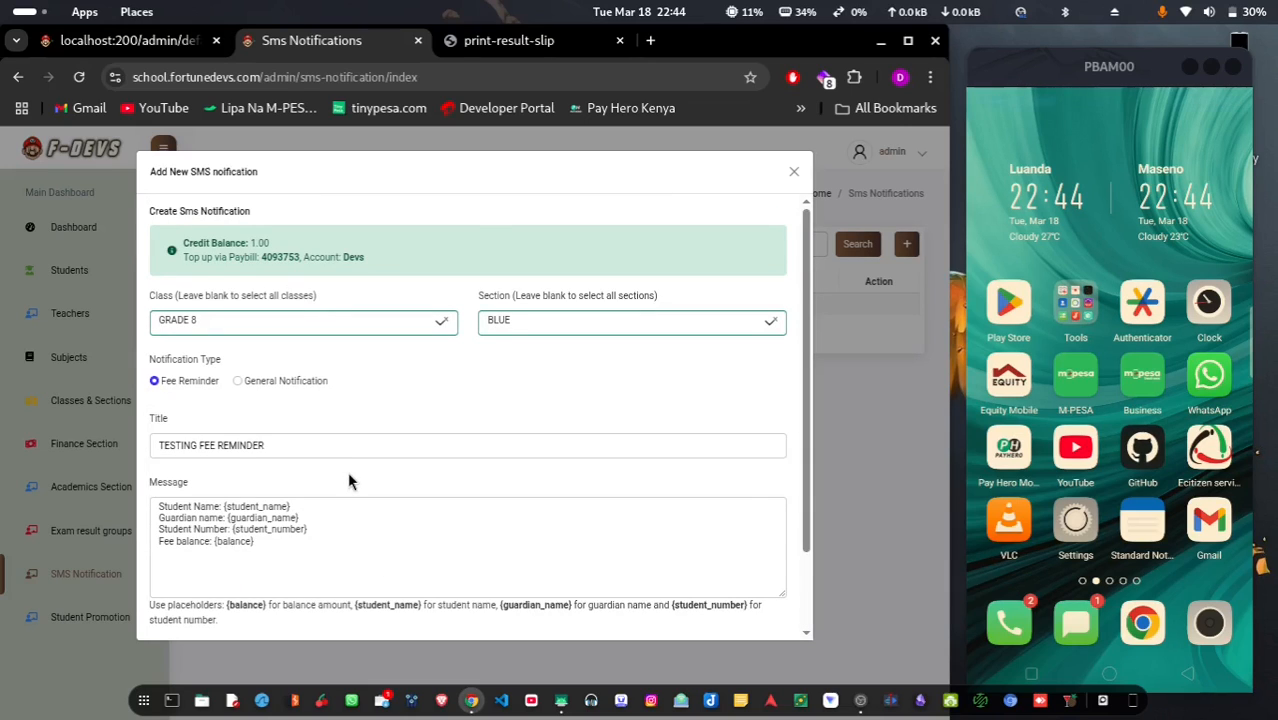
pyautogui.scroll(-2, 347, 471)
pyautogui.scroll(2, 347, 471)
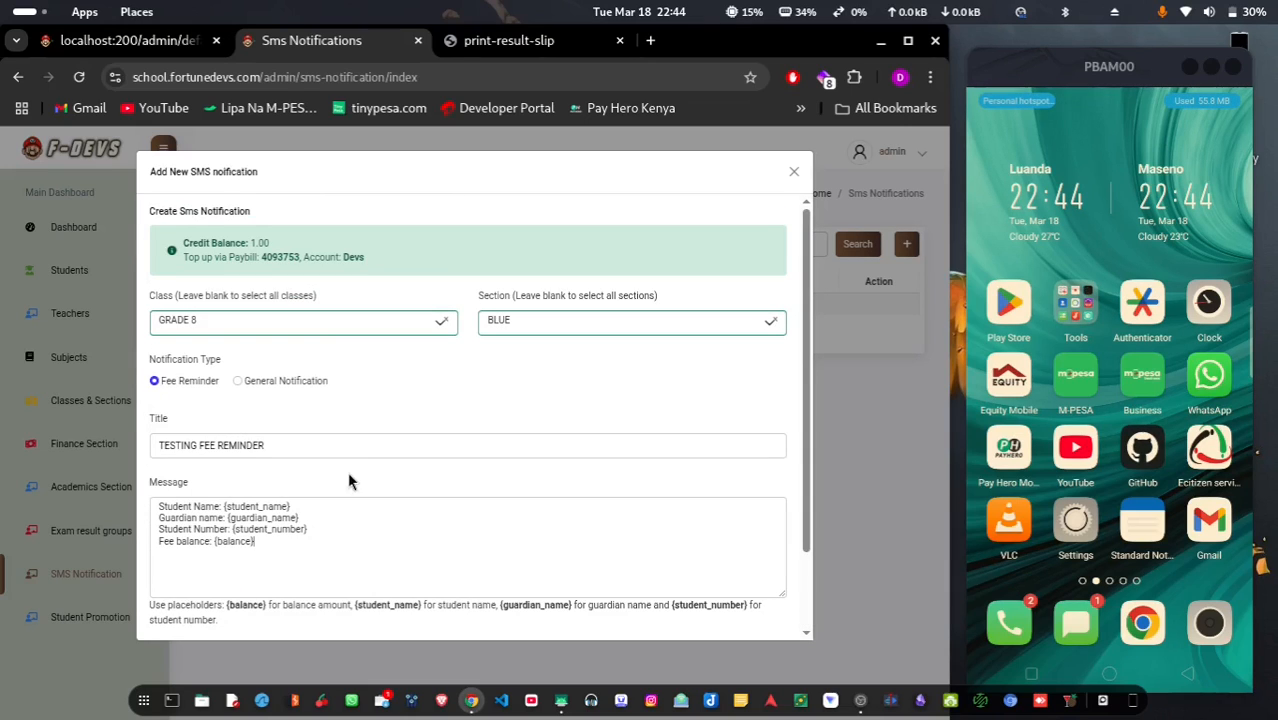
pyautogui.doubleClick(274, 257)
pyautogui.hotkey('ctrl', 'c')
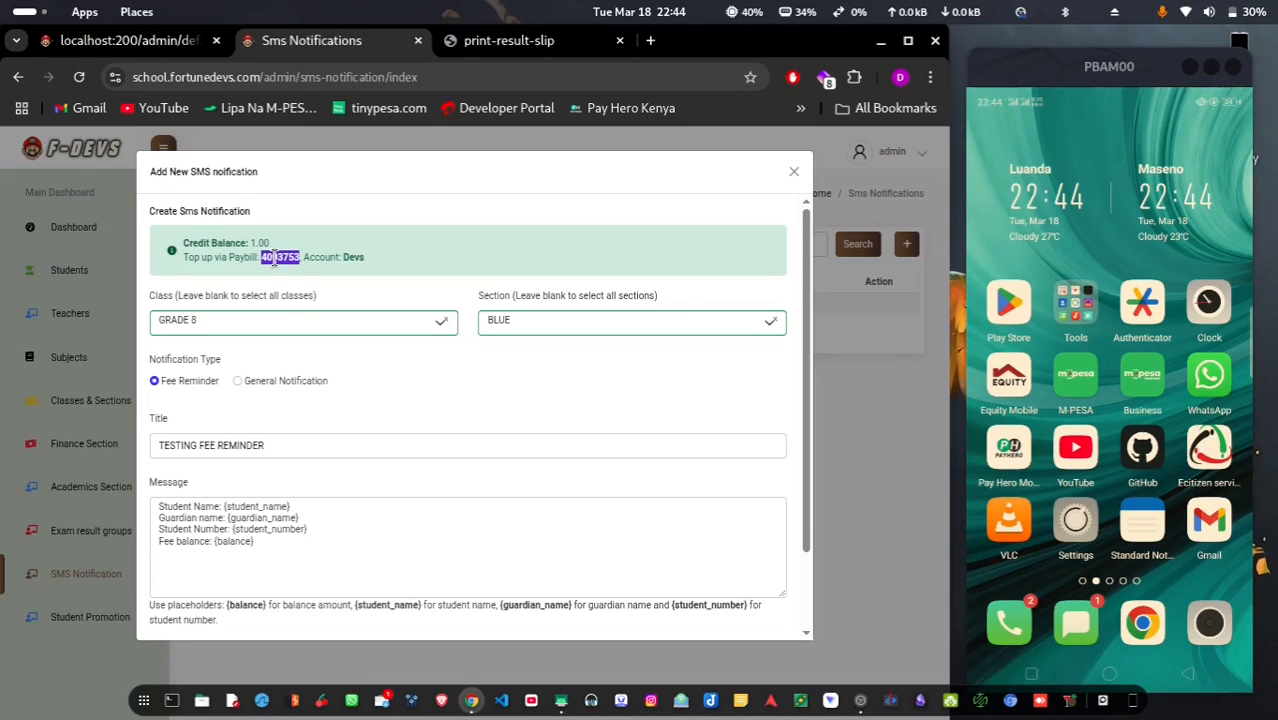
# On the phone, reach Lipa na M-PESA via Settings, SIM card apps, Safaricom and M-PESA
pyautogui.click(1075, 522)
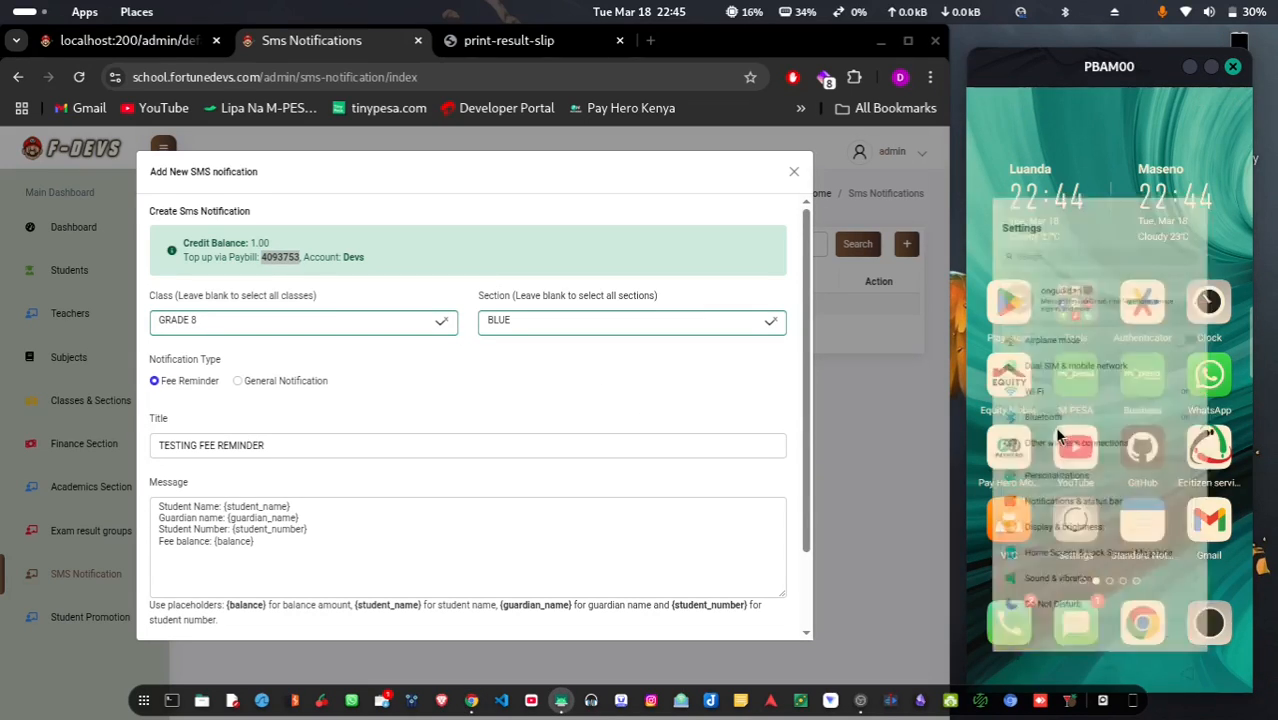
pyautogui.scroll(-5, 1048, 562)
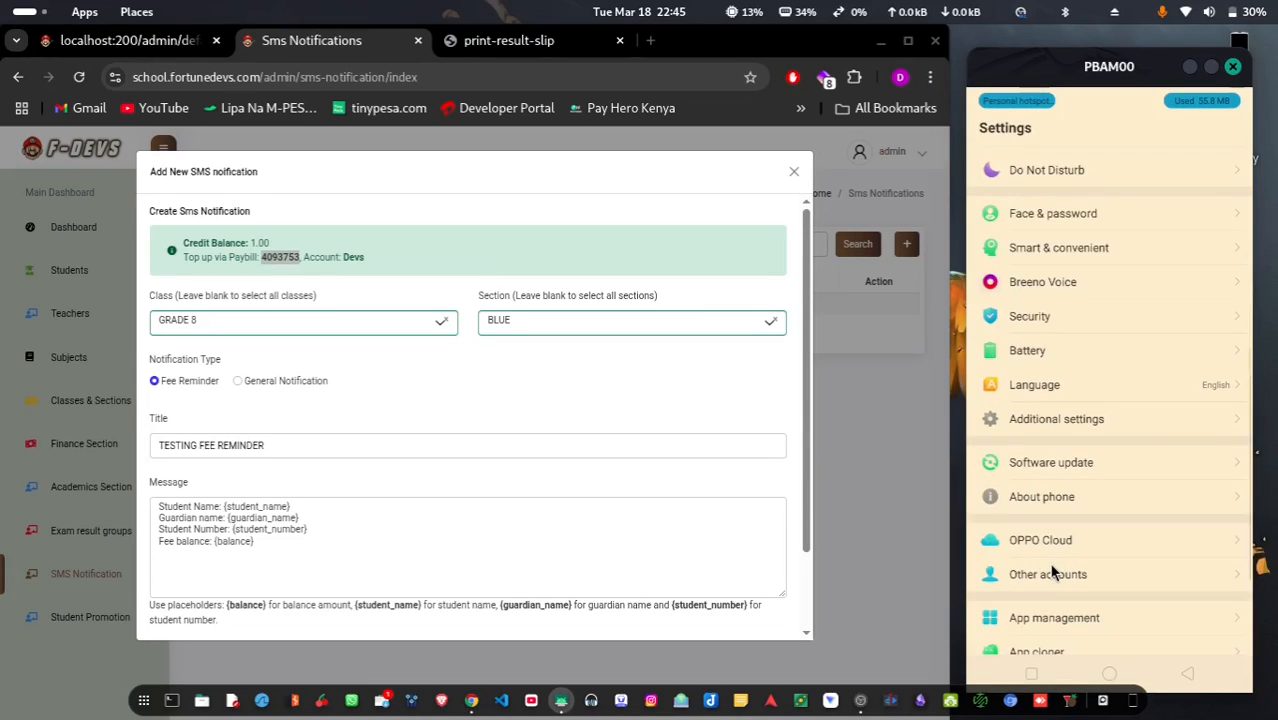
pyautogui.click(1096, 417)
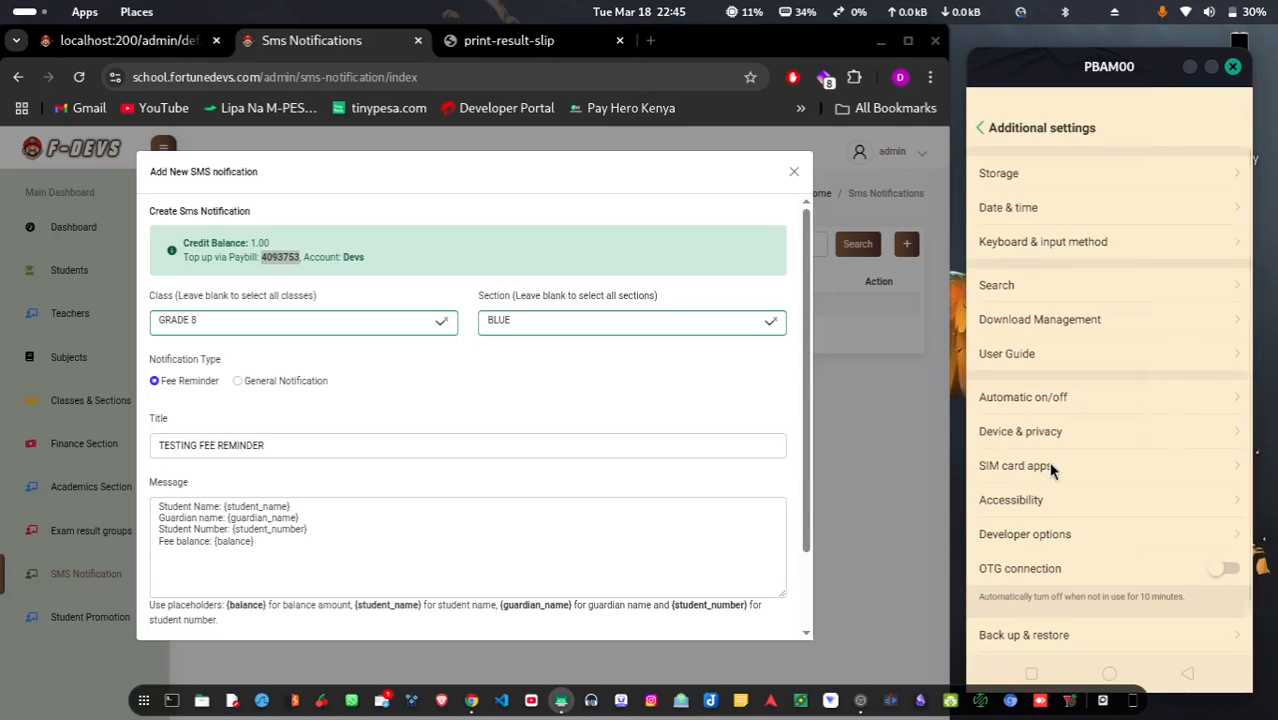
pyautogui.click(1017, 466)
pyautogui.click(1022, 168)
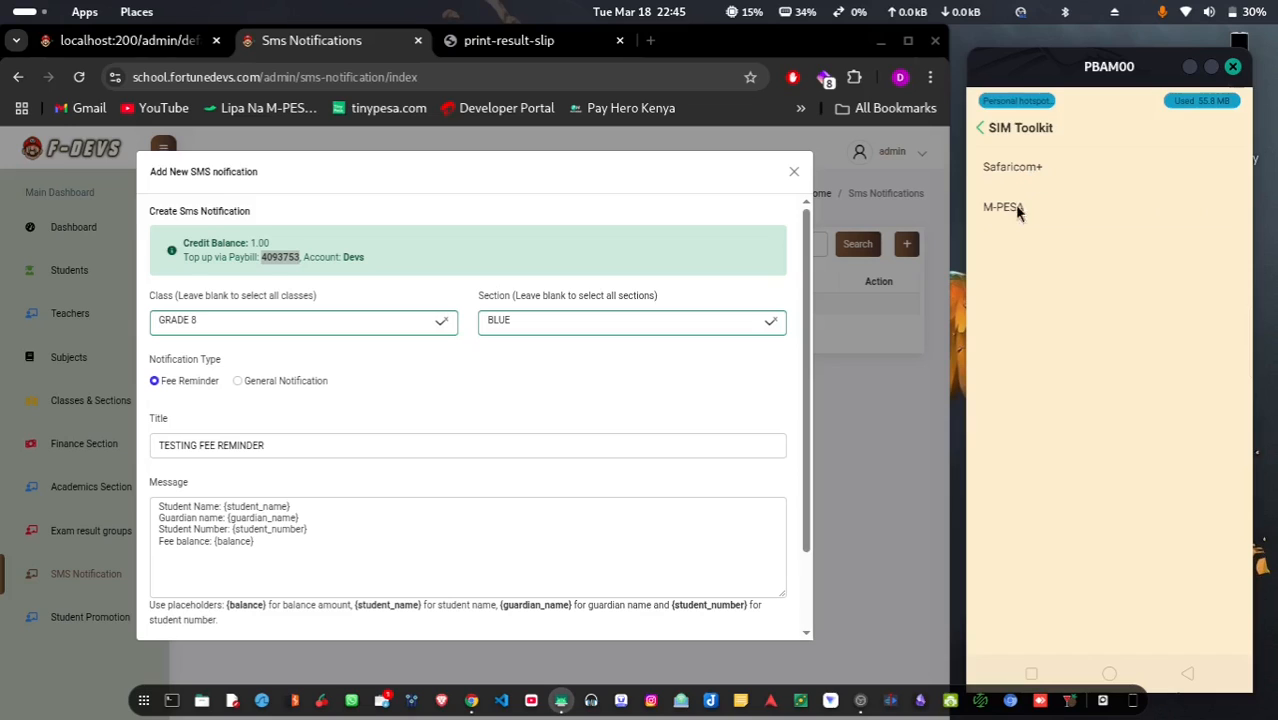
pyautogui.click(1024, 205)
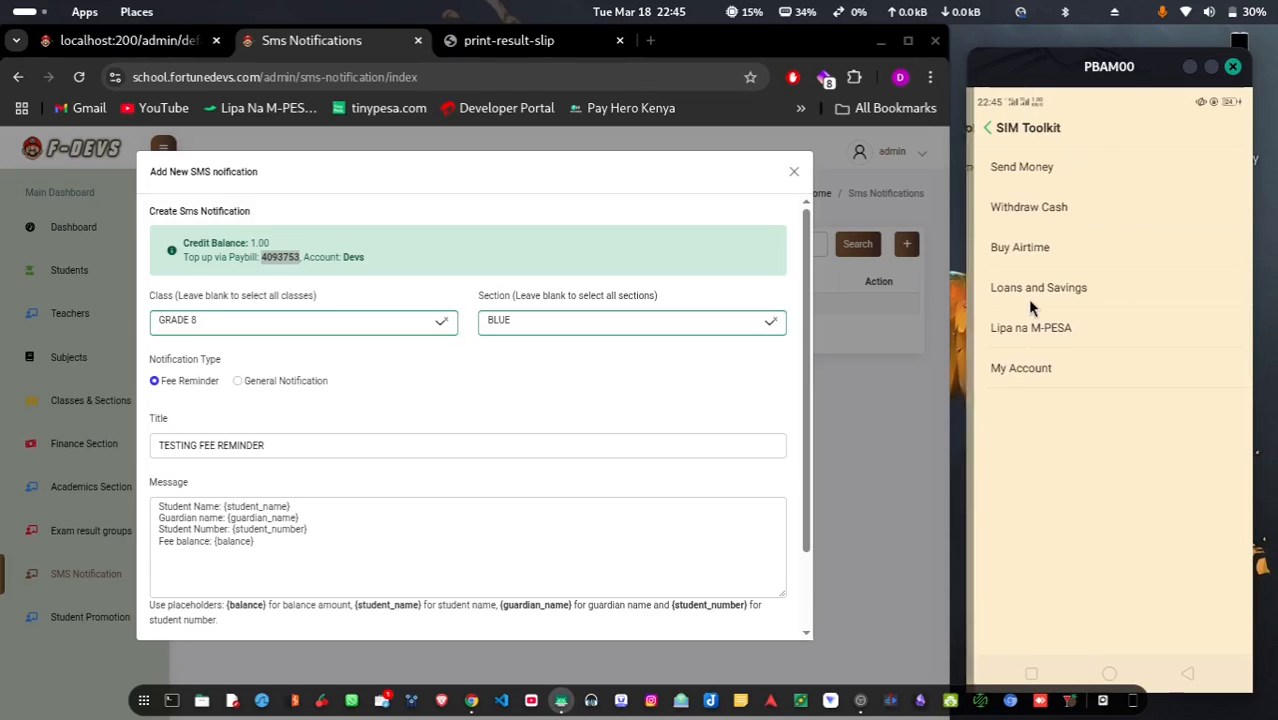
pyautogui.click(1039, 328)
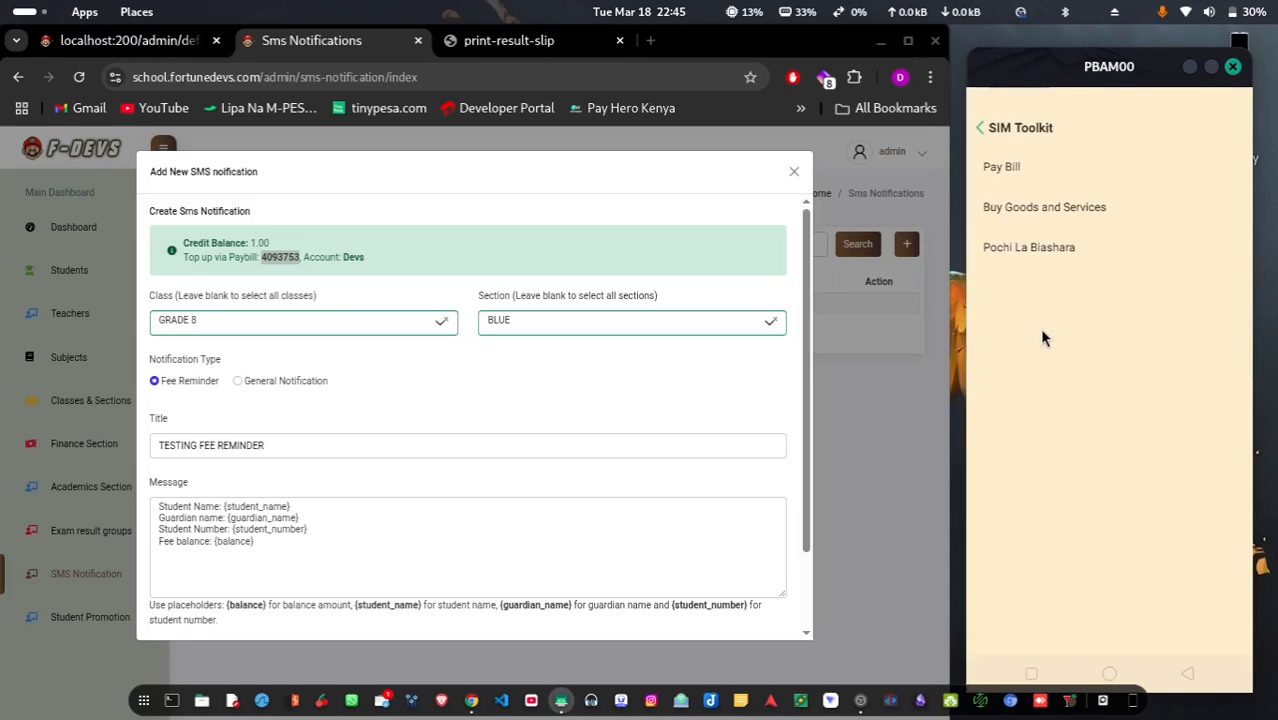
# Choose Pay Bill and paste the top-up paybill as the business number
pyautogui.click(1040, 207)
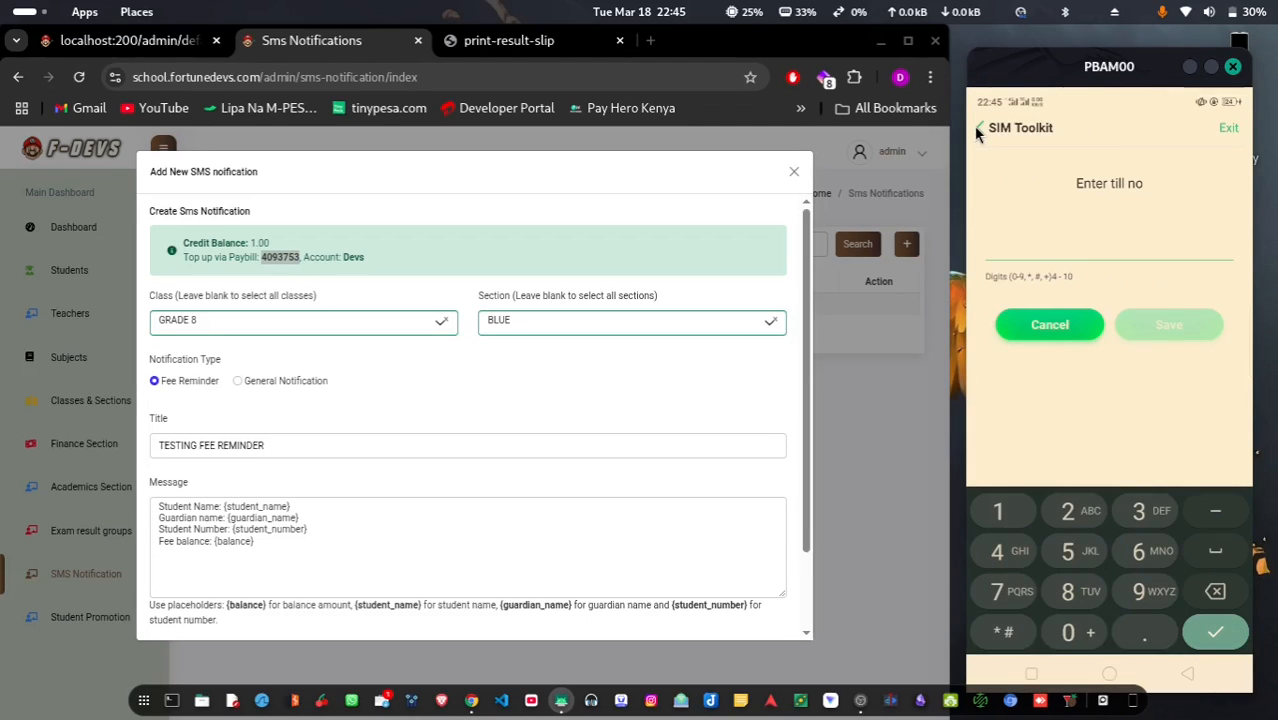
pyautogui.click(980, 129)
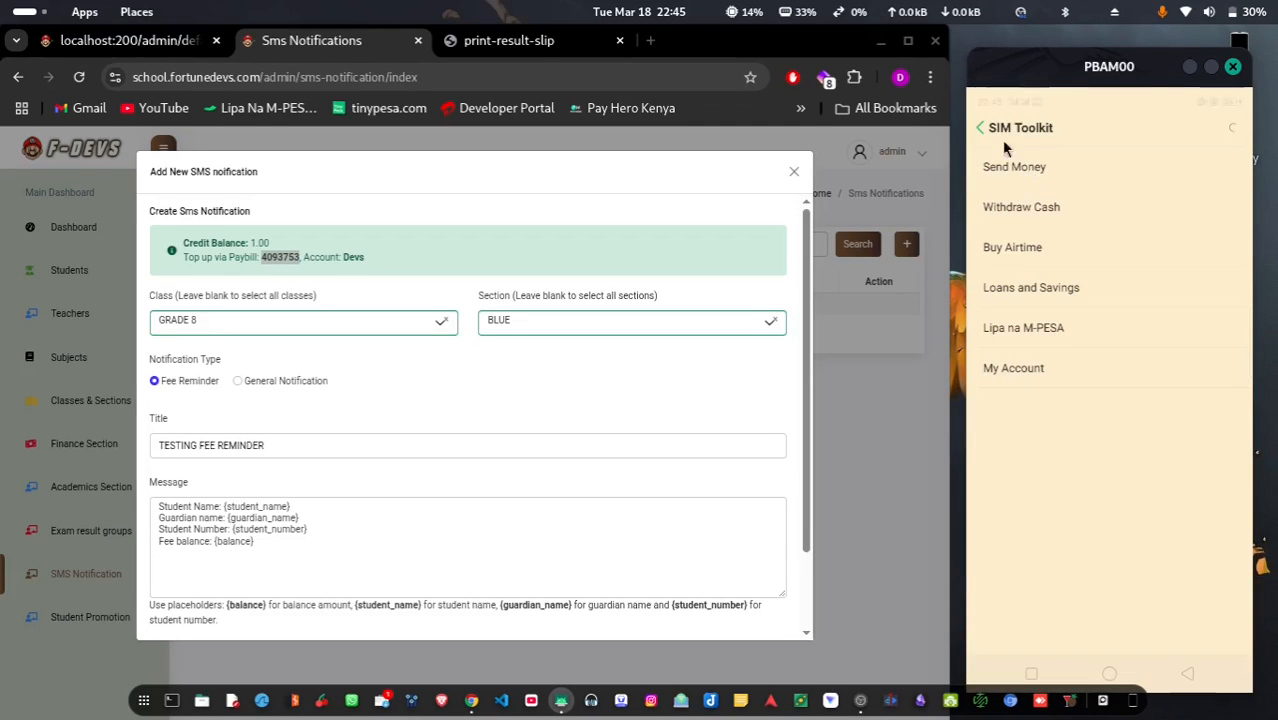
pyautogui.click(983, 129)
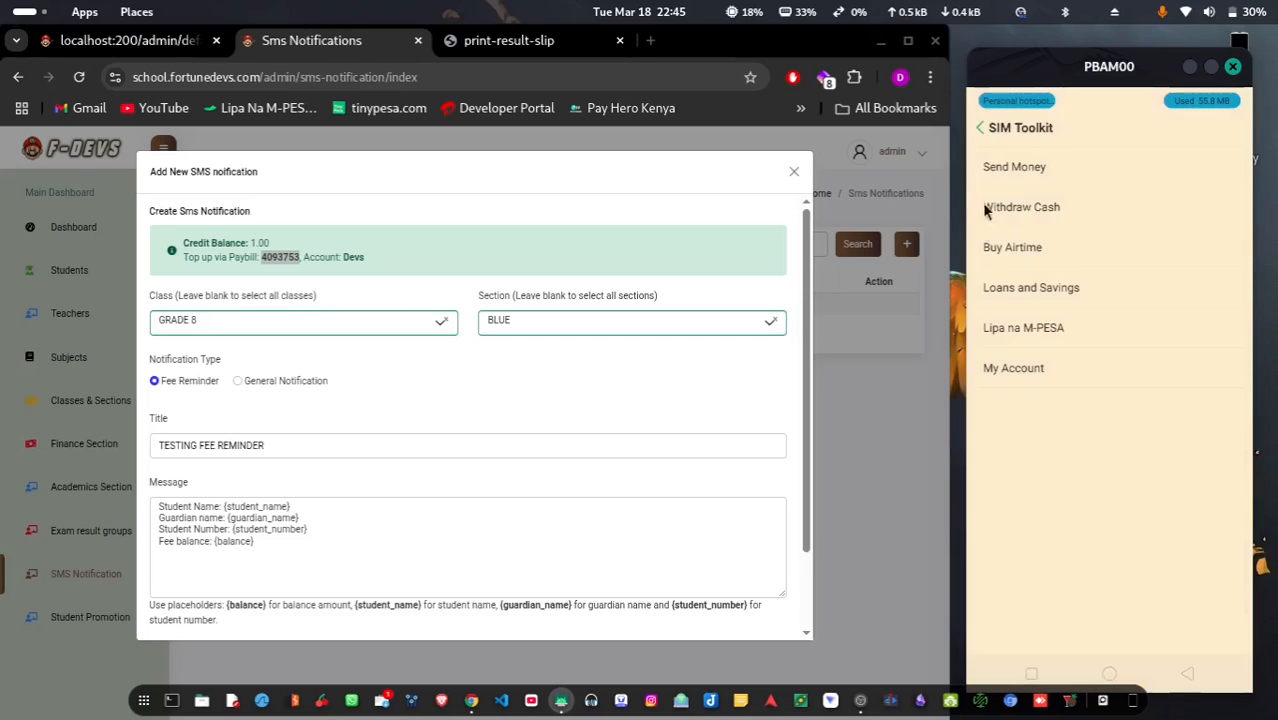
pyautogui.click(1027, 336)
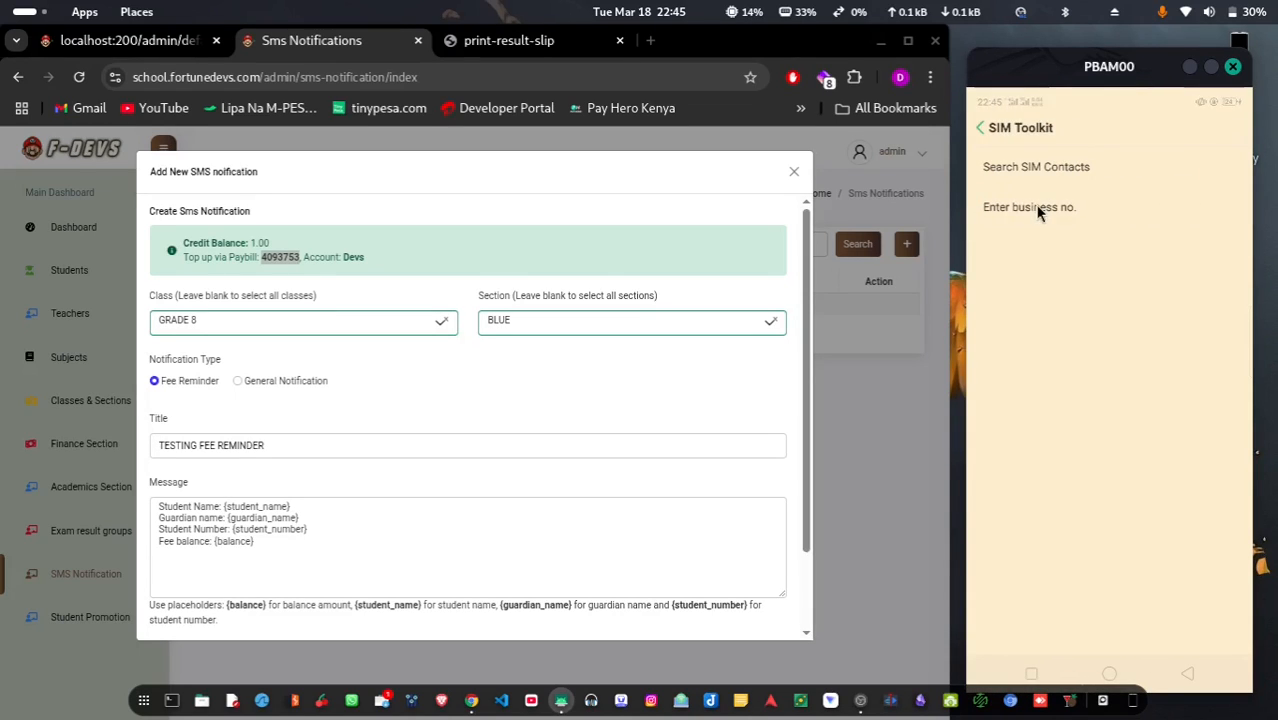
pyautogui.click(1041, 208)
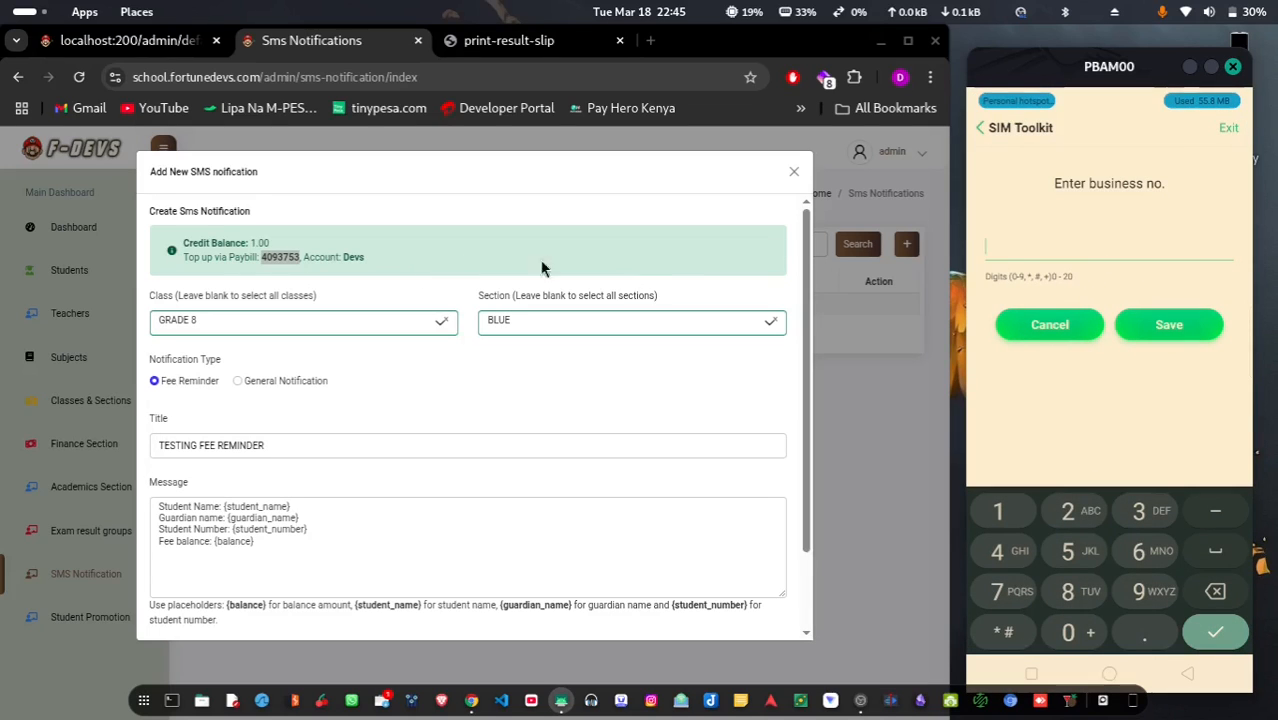
pyautogui.hotkey('ctrl', 'v')
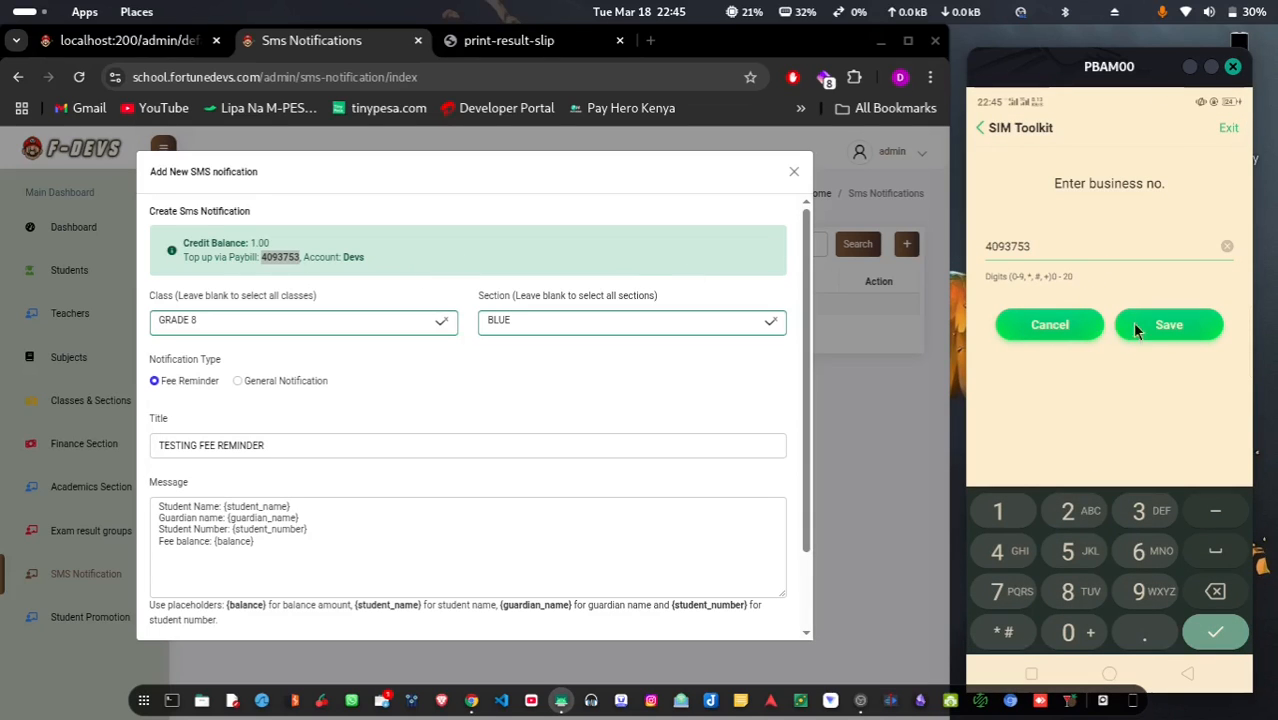
# Confirm the business number and paste the copied top-up account name as the account number
pyautogui.click(1160, 325)
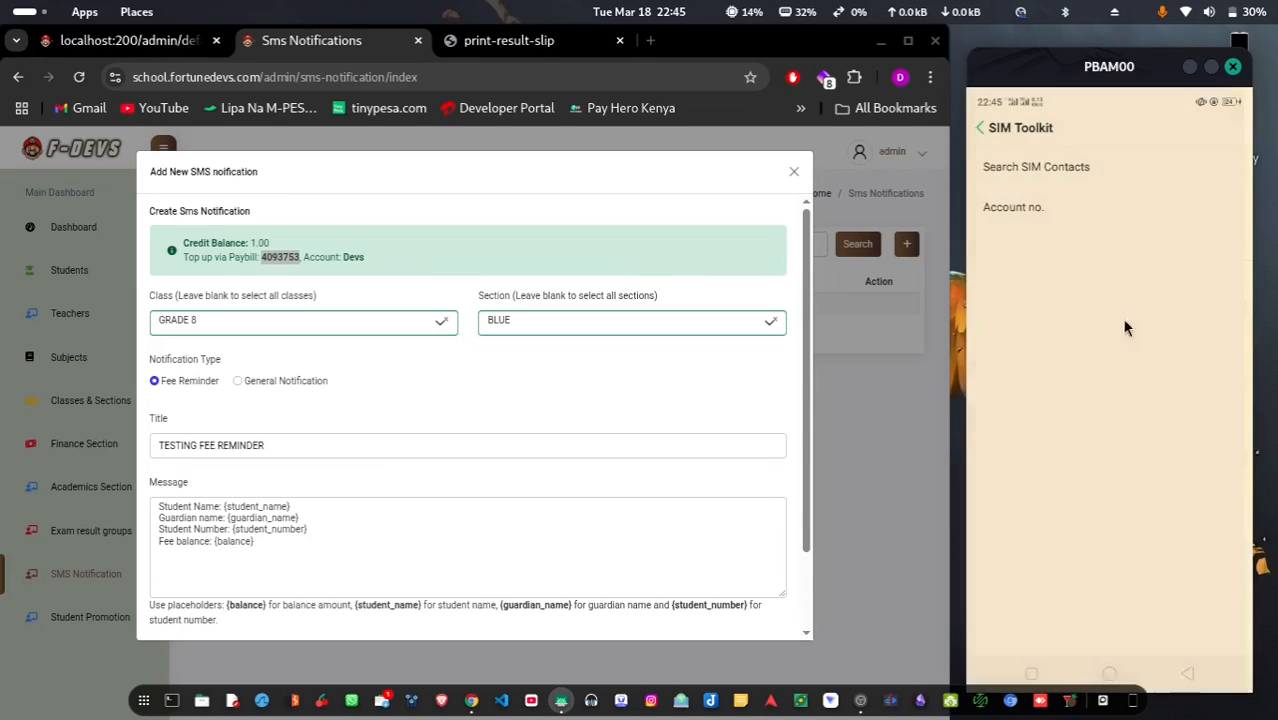
pyautogui.click(1013, 208)
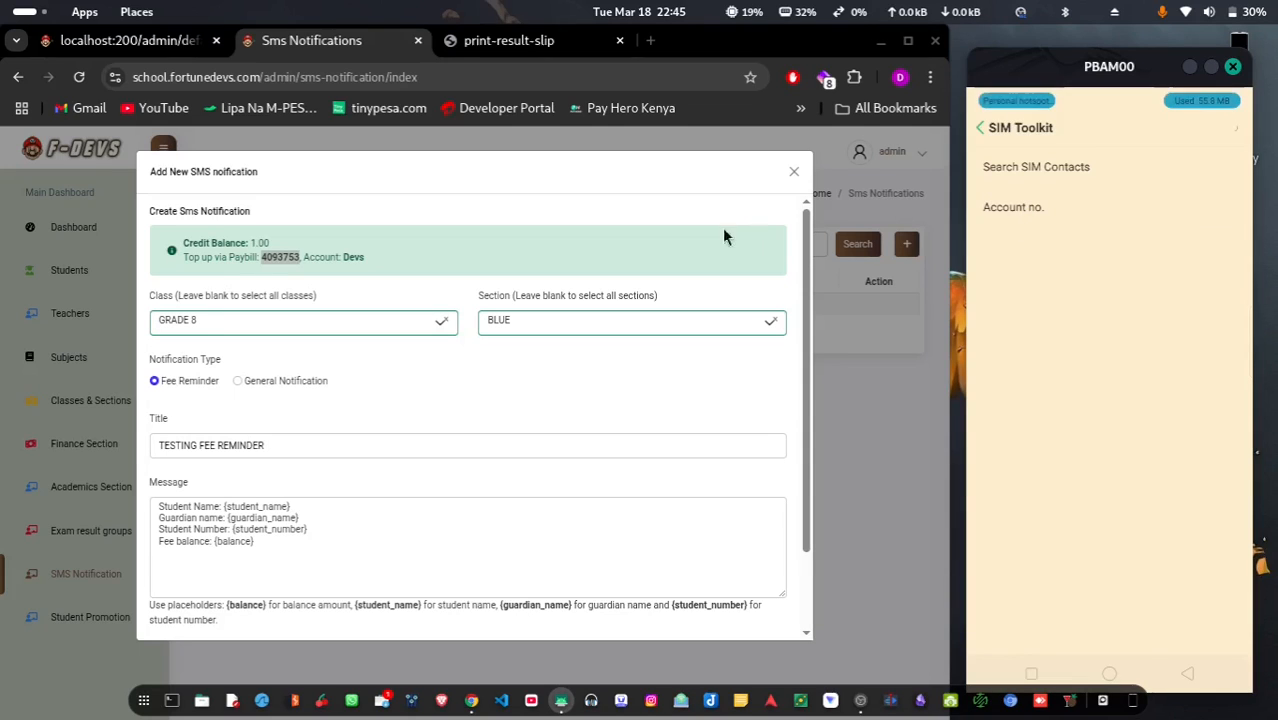
pyautogui.click(347, 257)
pyautogui.doubleClick(350, 257)
pyautogui.hotkey('ctrl', 'c')
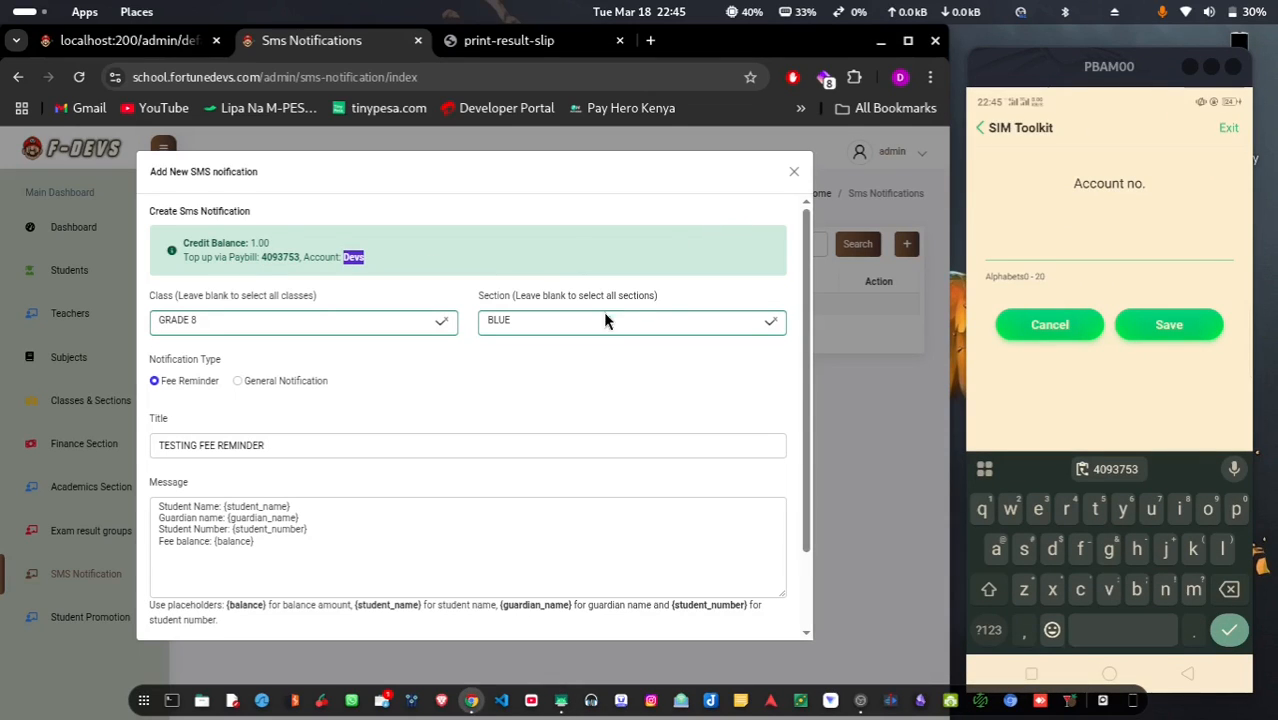
pyautogui.click(1055, 252)
pyautogui.hotkey('ctrl', 'v')
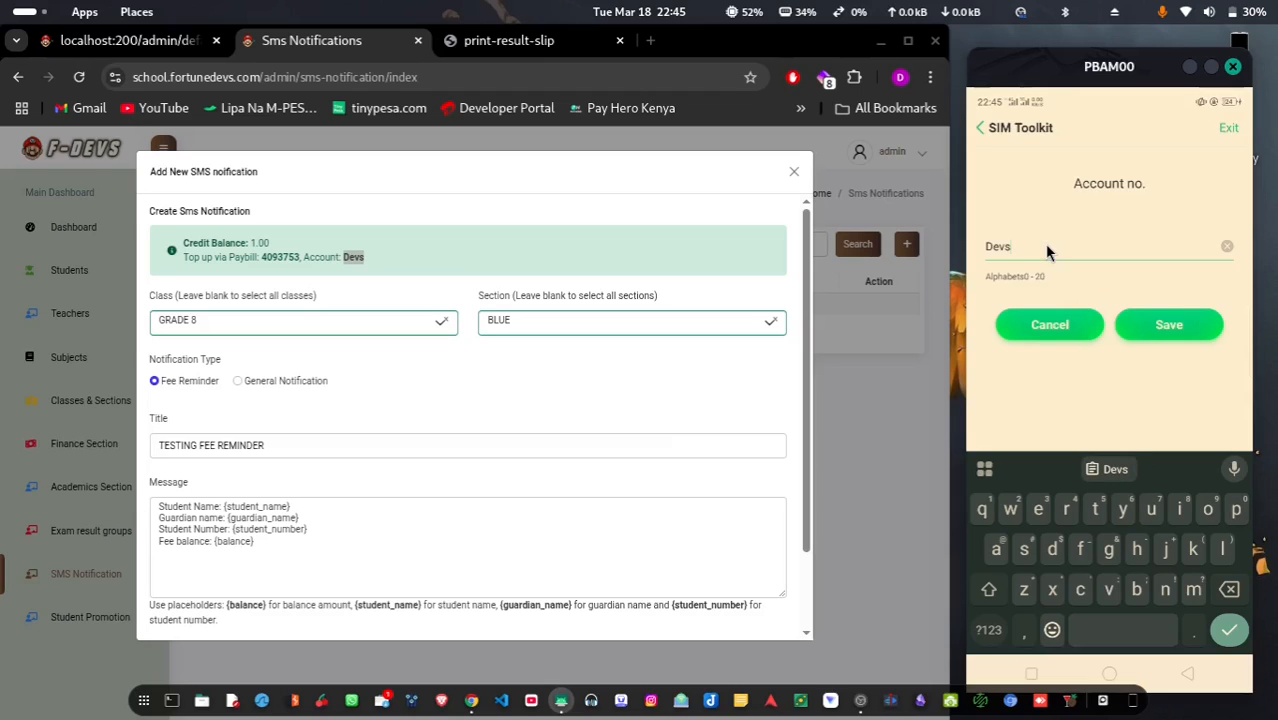
pyautogui.click(1160, 328)
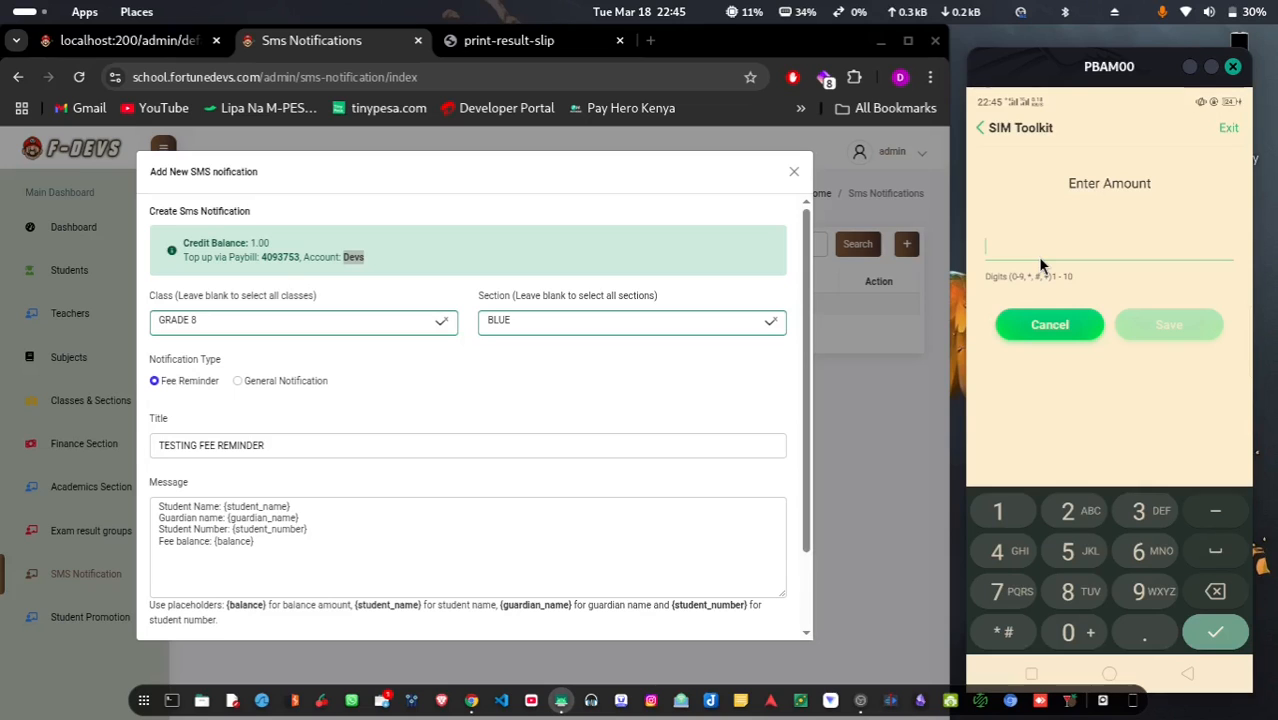
# Pay KSH 20 with PIN, dismiss the M-PESA notices, and close the notification form
pyautogui.write('20')
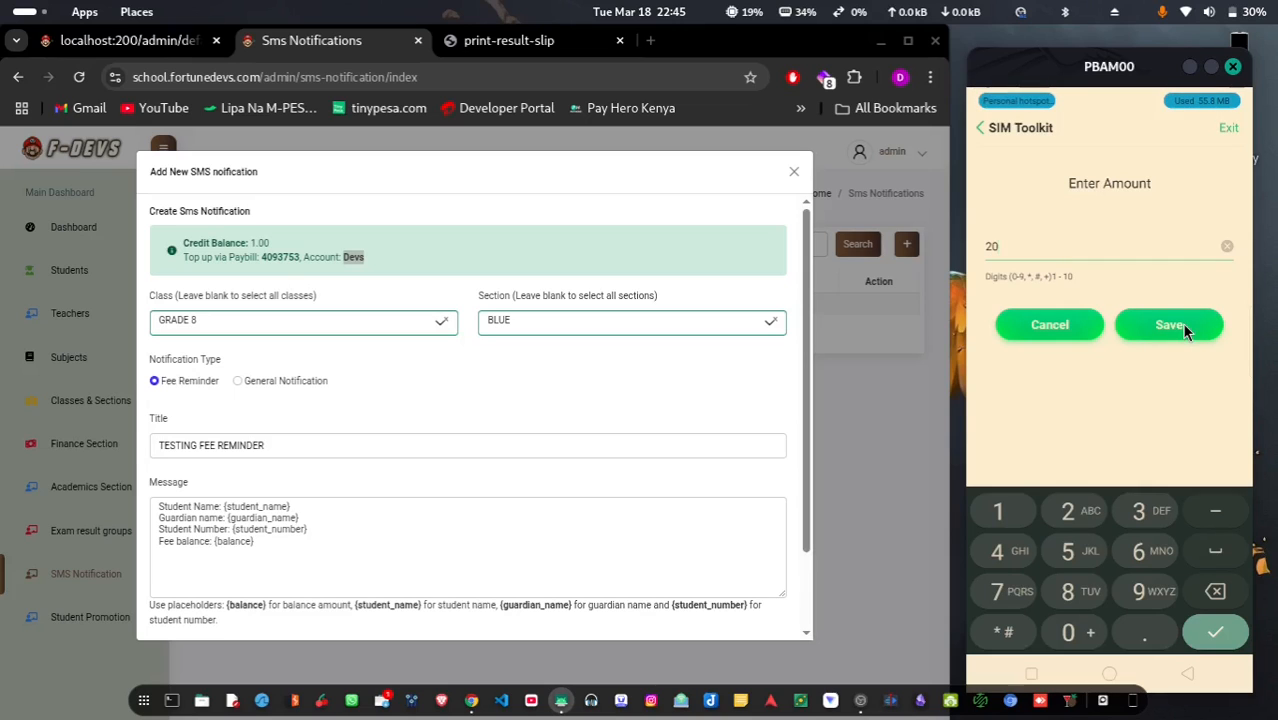
pyautogui.click(1181, 322)
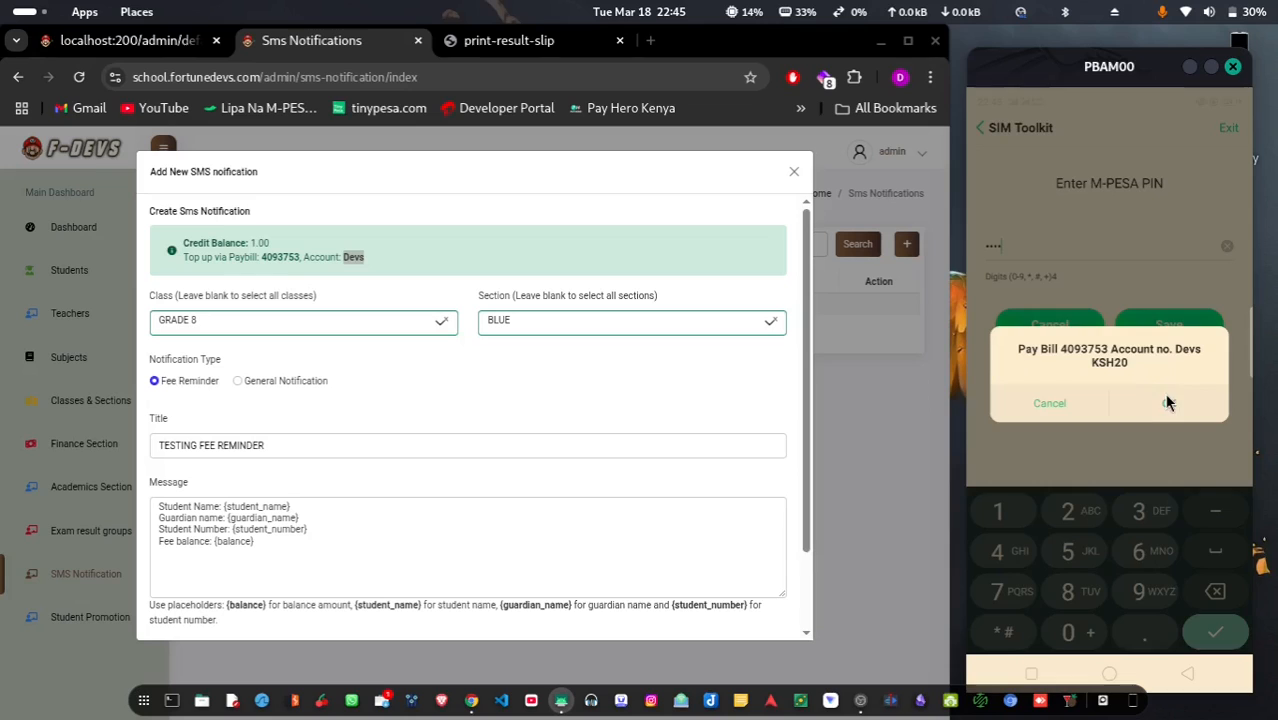
pyautogui.click(1167, 402)
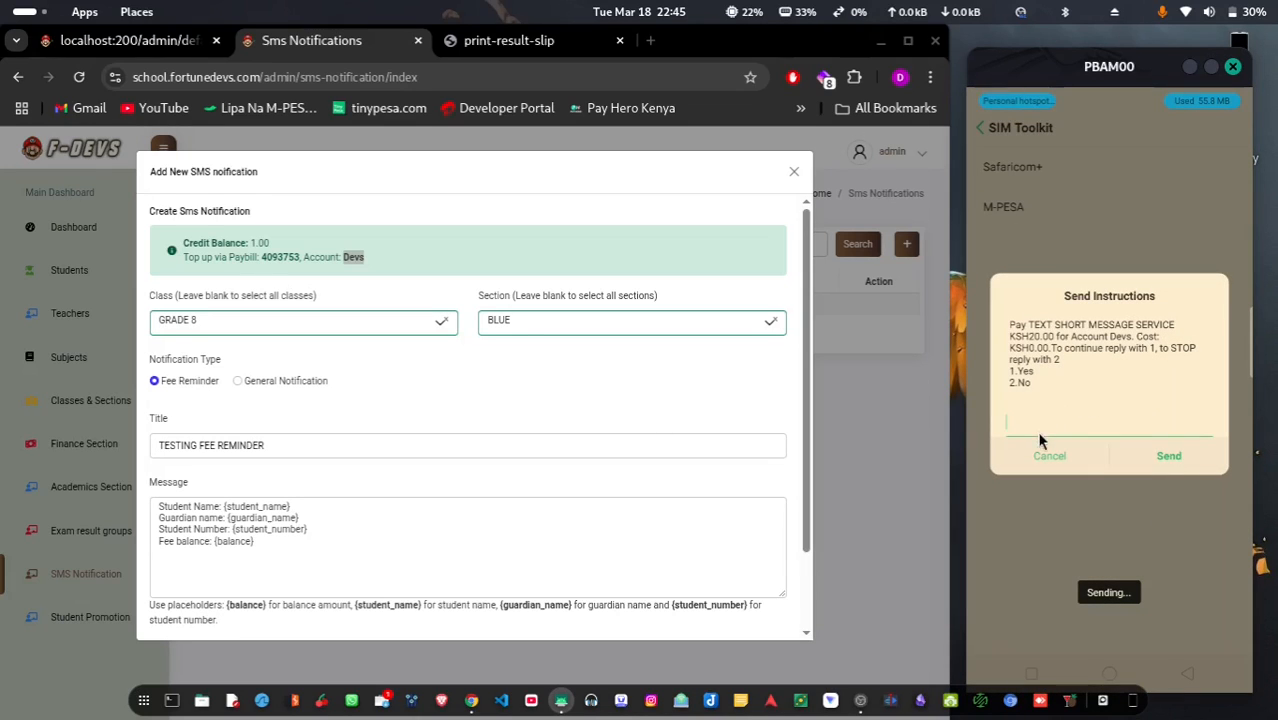
pyautogui.click(1042, 451)
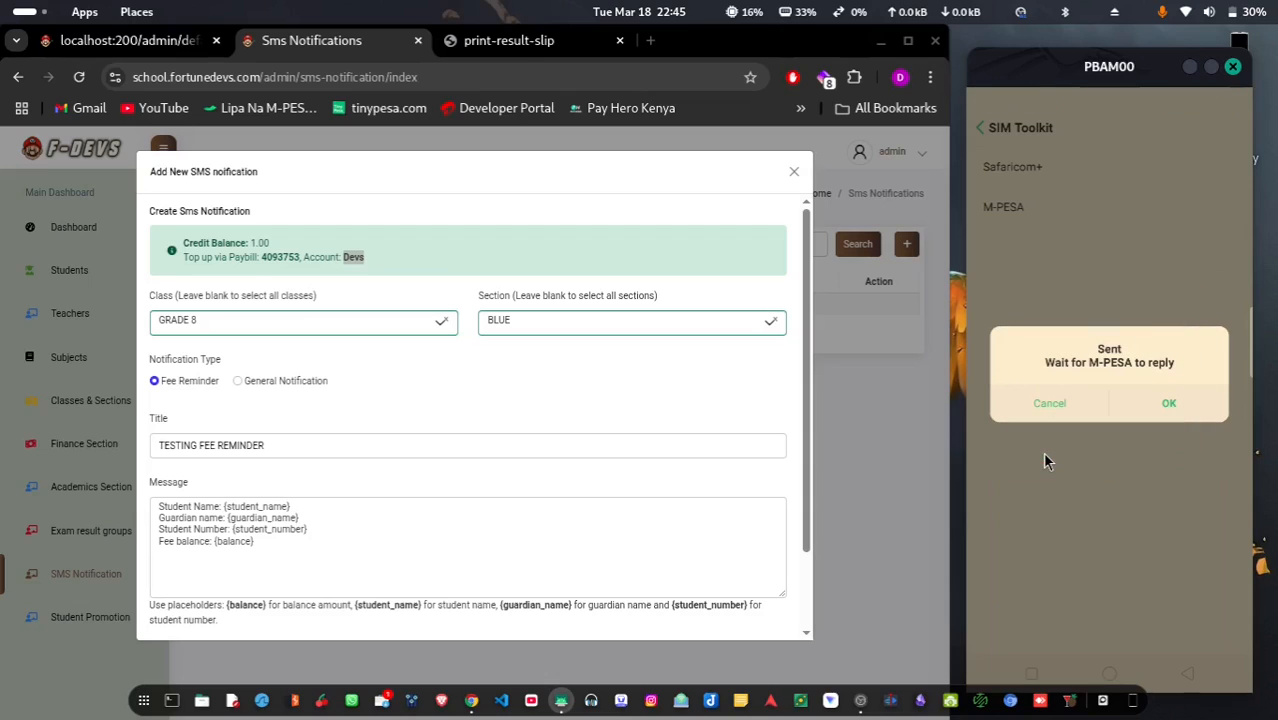
pyautogui.click(1155, 401)
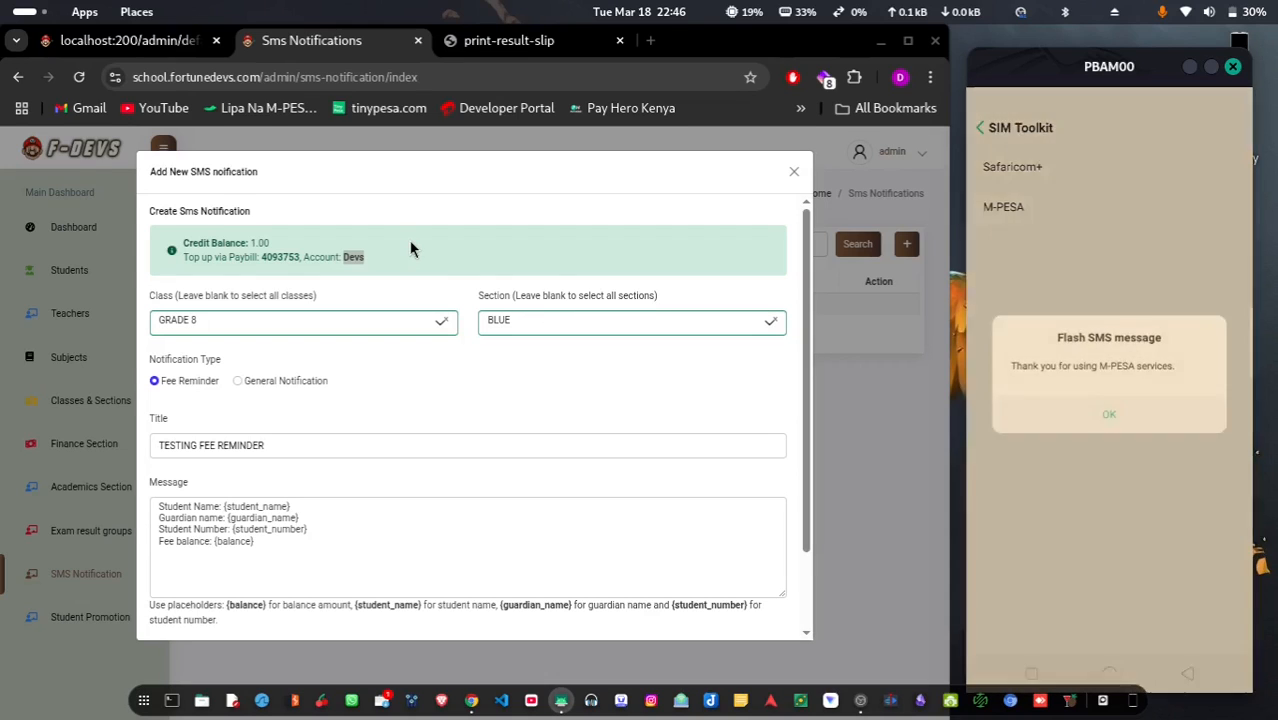
pyautogui.click(1095, 418)
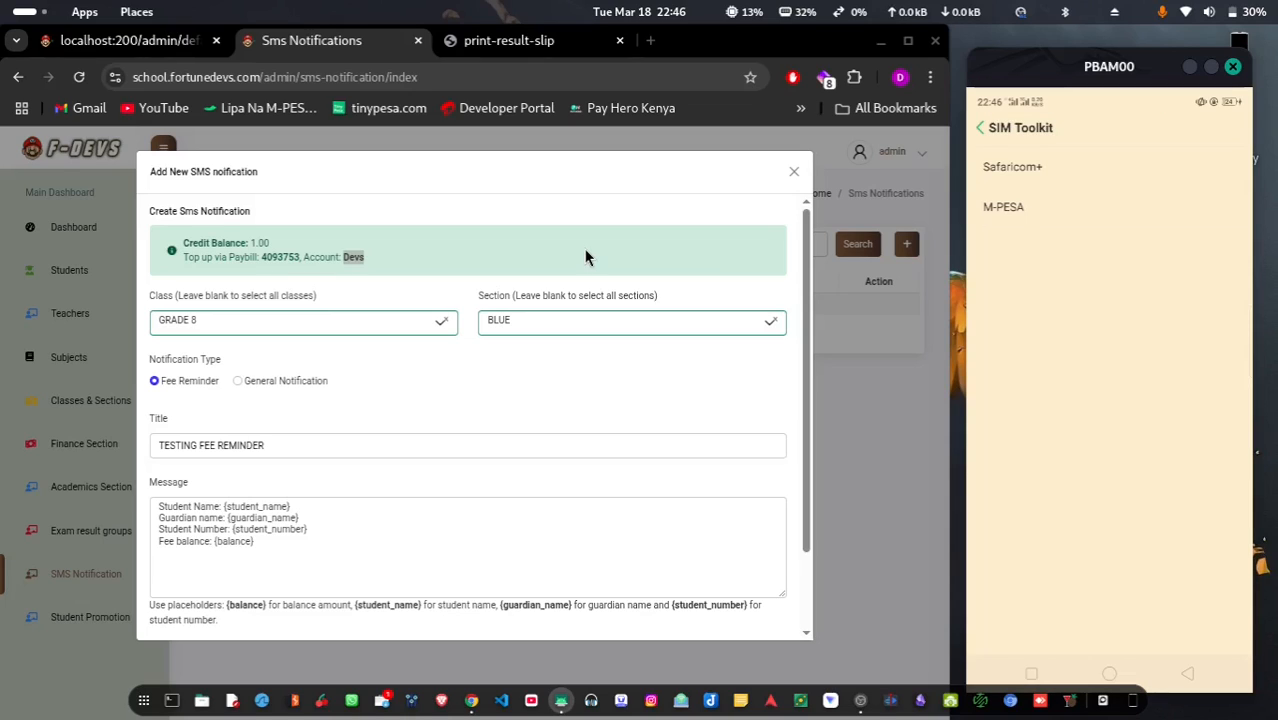
pyautogui.click(875, 507)
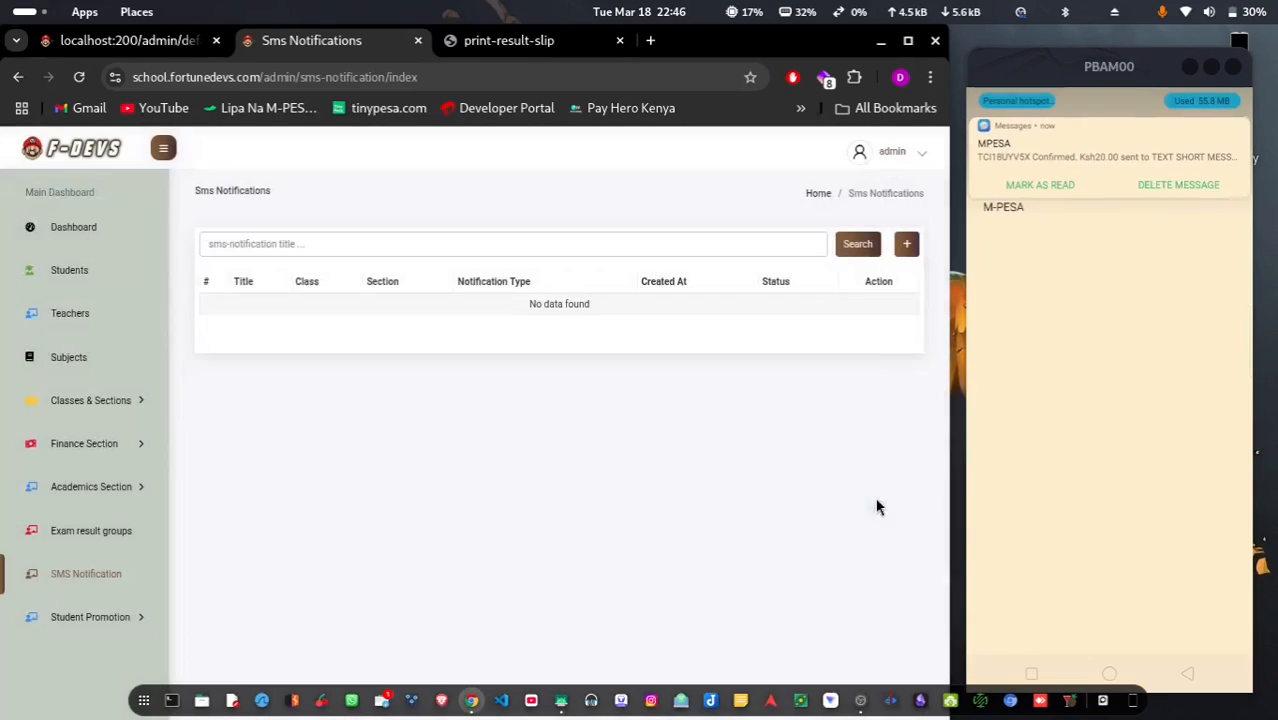
# Start a new Fee Reminder SMS for GRADE 8, section BLUE
pyautogui.click(904, 246)
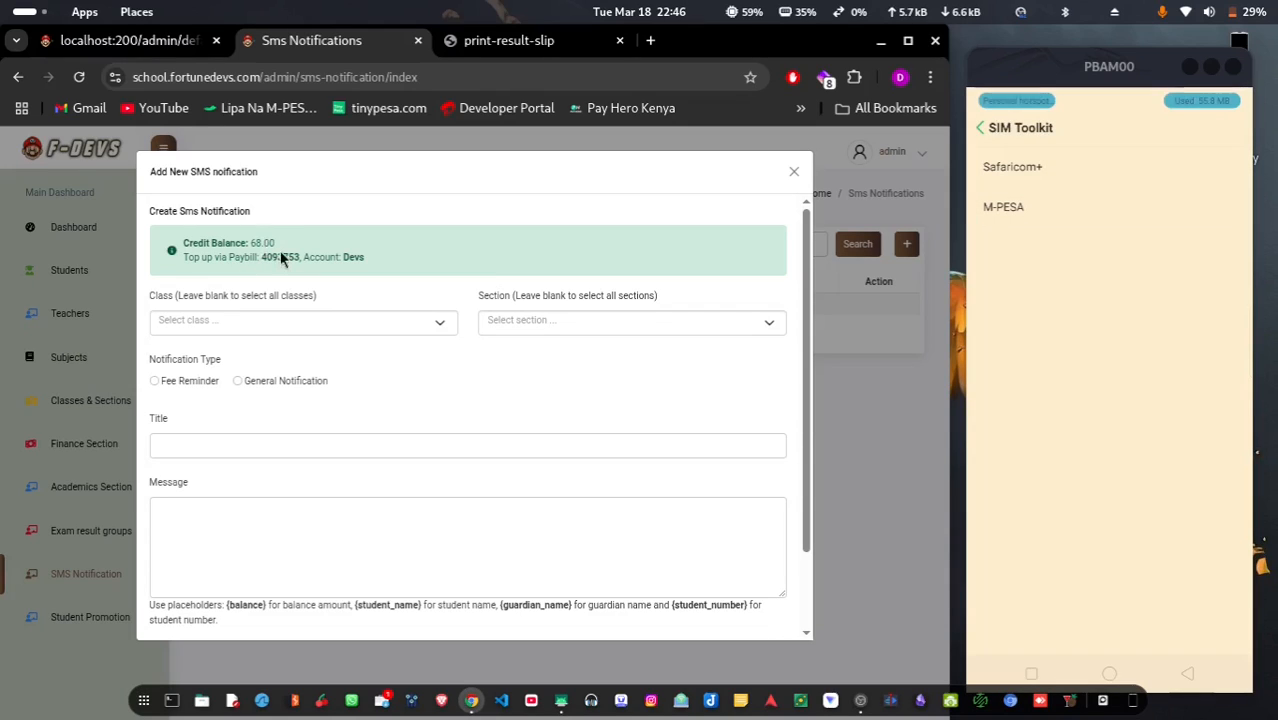
pyautogui.click(301, 318)
pyautogui.click(245, 378)
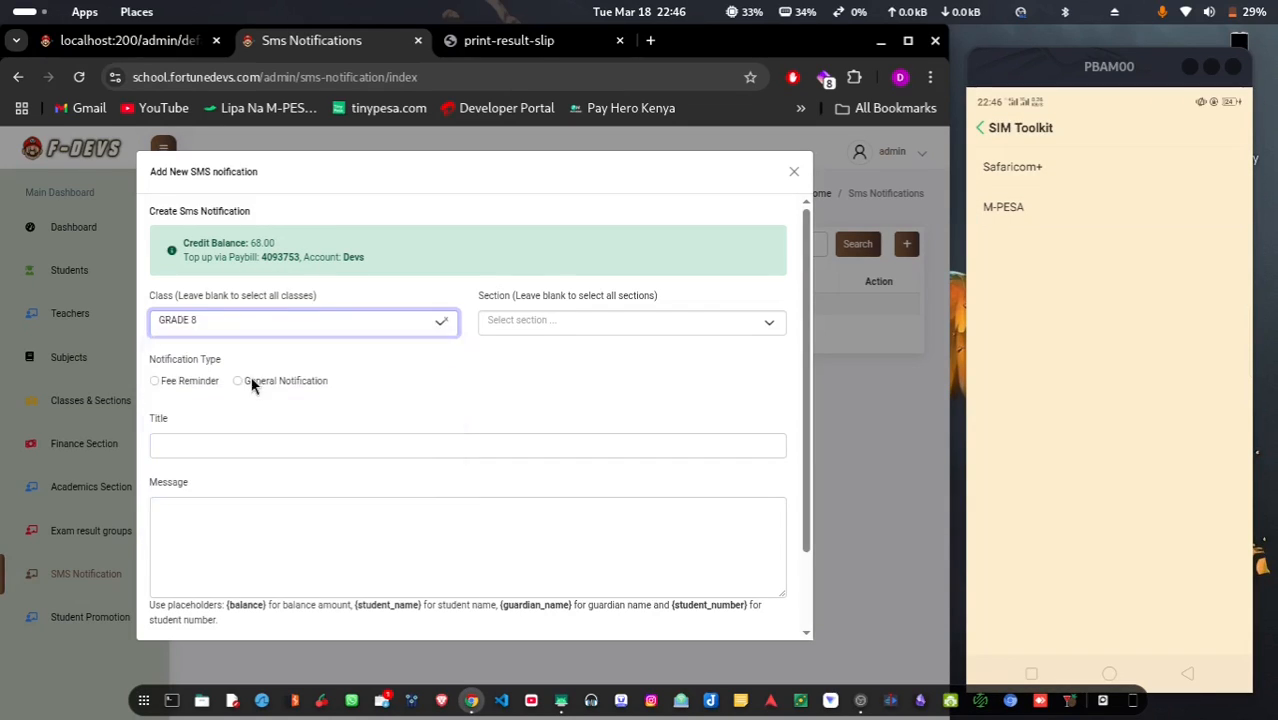
pyautogui.click(578, 326)
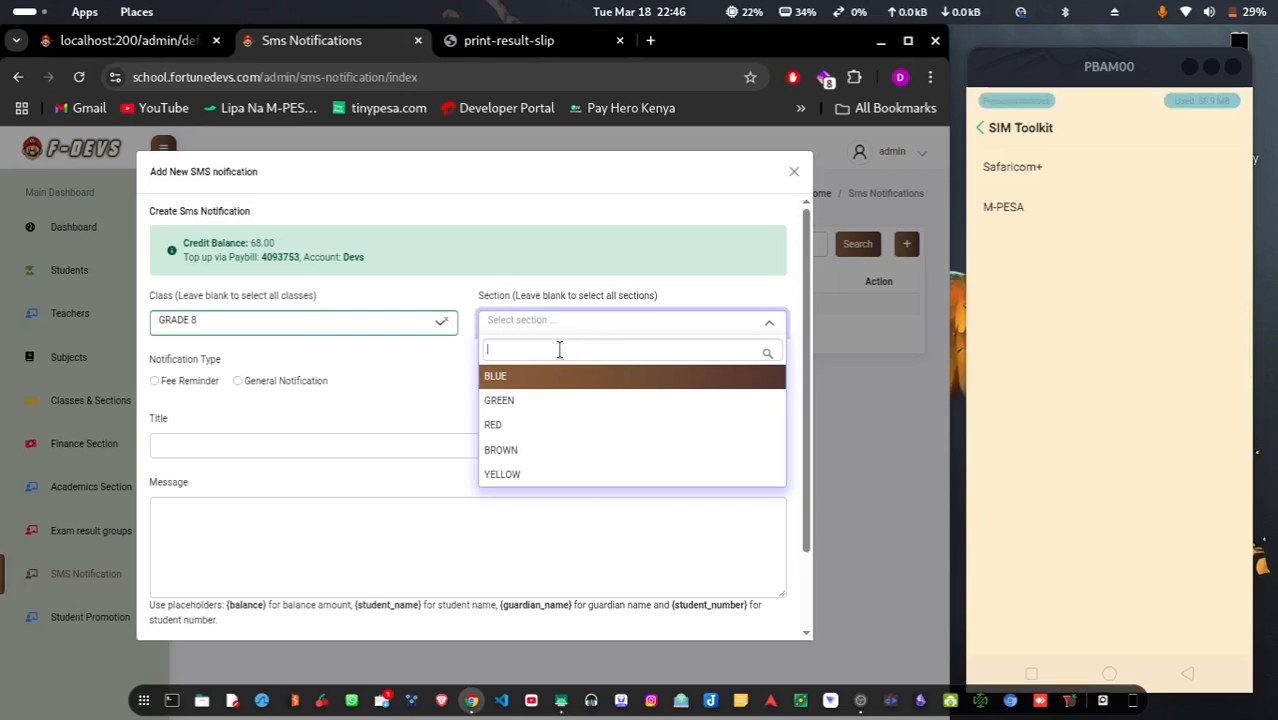
pyautogui.click(568, 377)
pyautogui.click(184, 382)
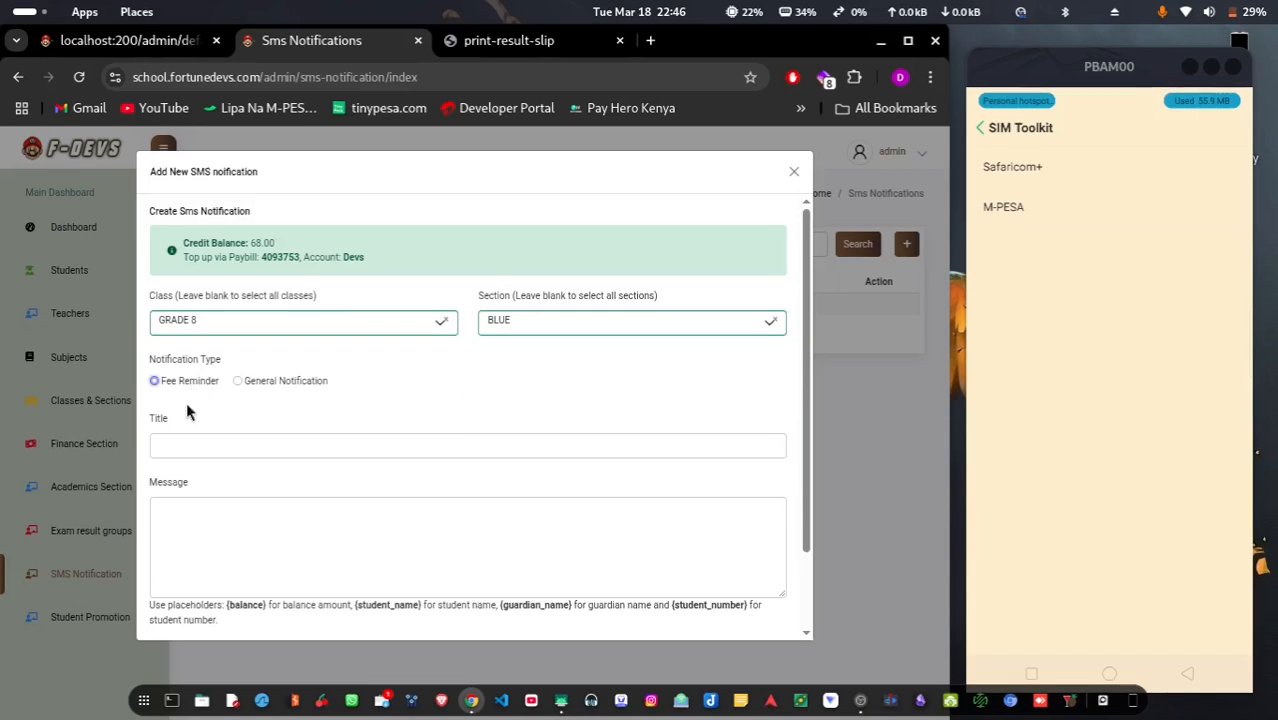
# Title it TESTING FEE REMINDER and begin the message with 'Student name:'
pyautogui.click(191, 446)
pyautogui.click(299, 515)
pyautogui.click(213, 543)
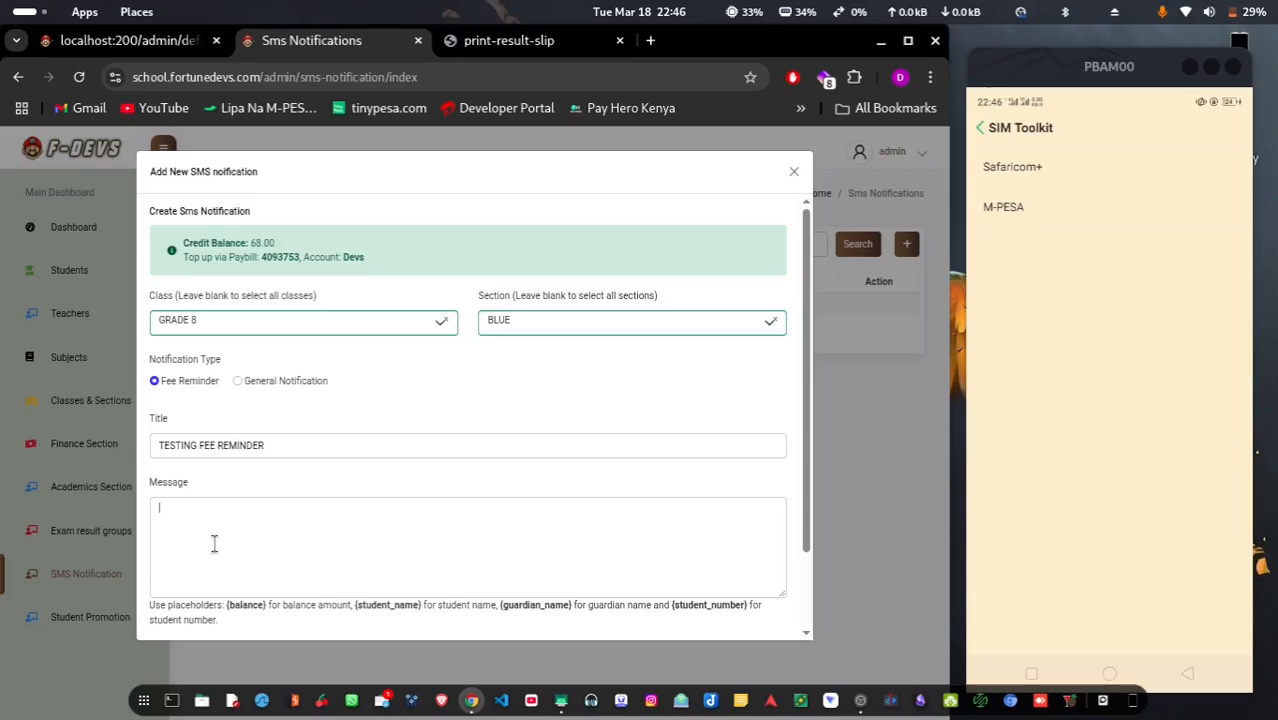
pyautogui.write('Devs')
pyautogui.press('BackSpace')
pyautogui.press('BackSpace')
pyautogui.press('BackSpace')
pyautogui.press('BackSpace')
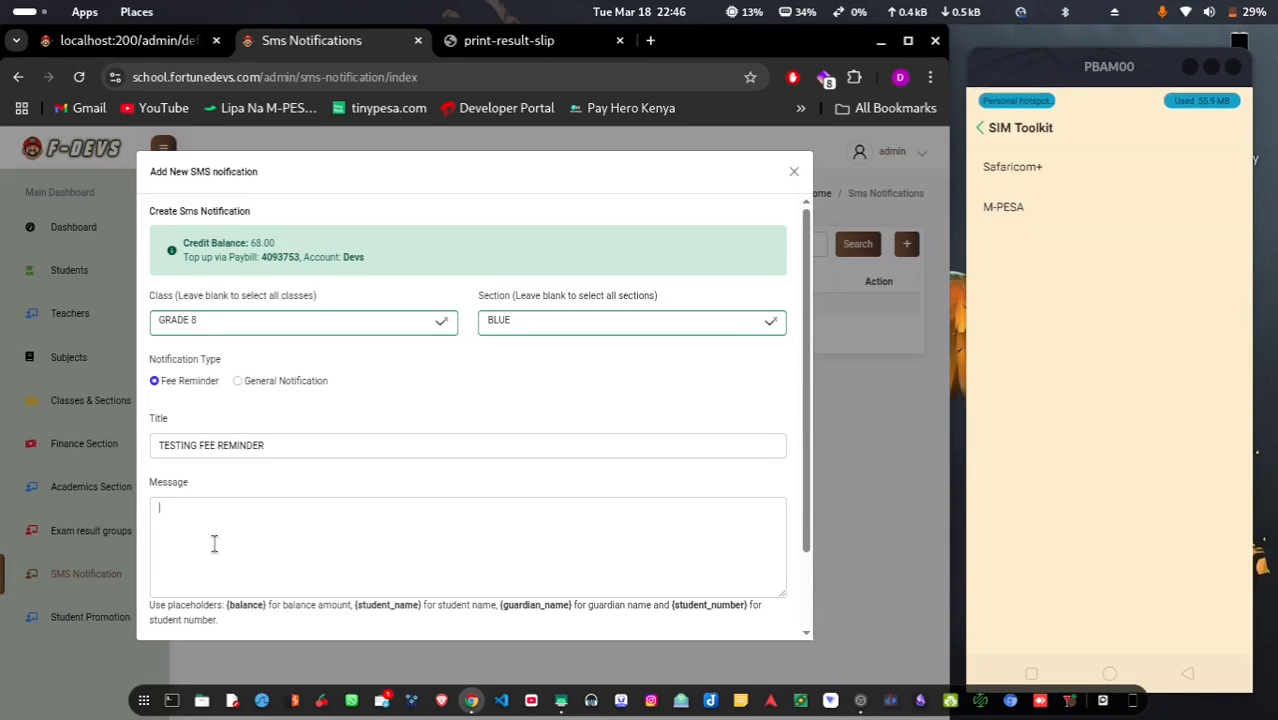
pyautogui.write('Student nam')
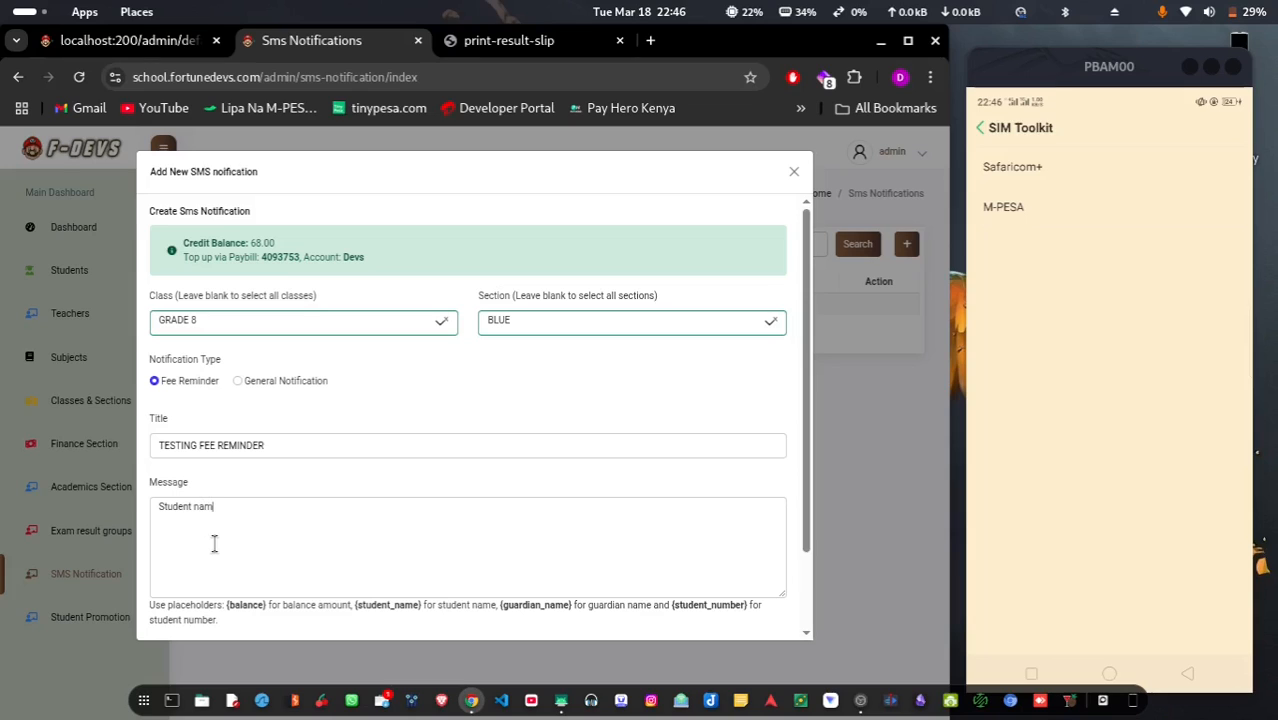
pyautogui.write('e:')
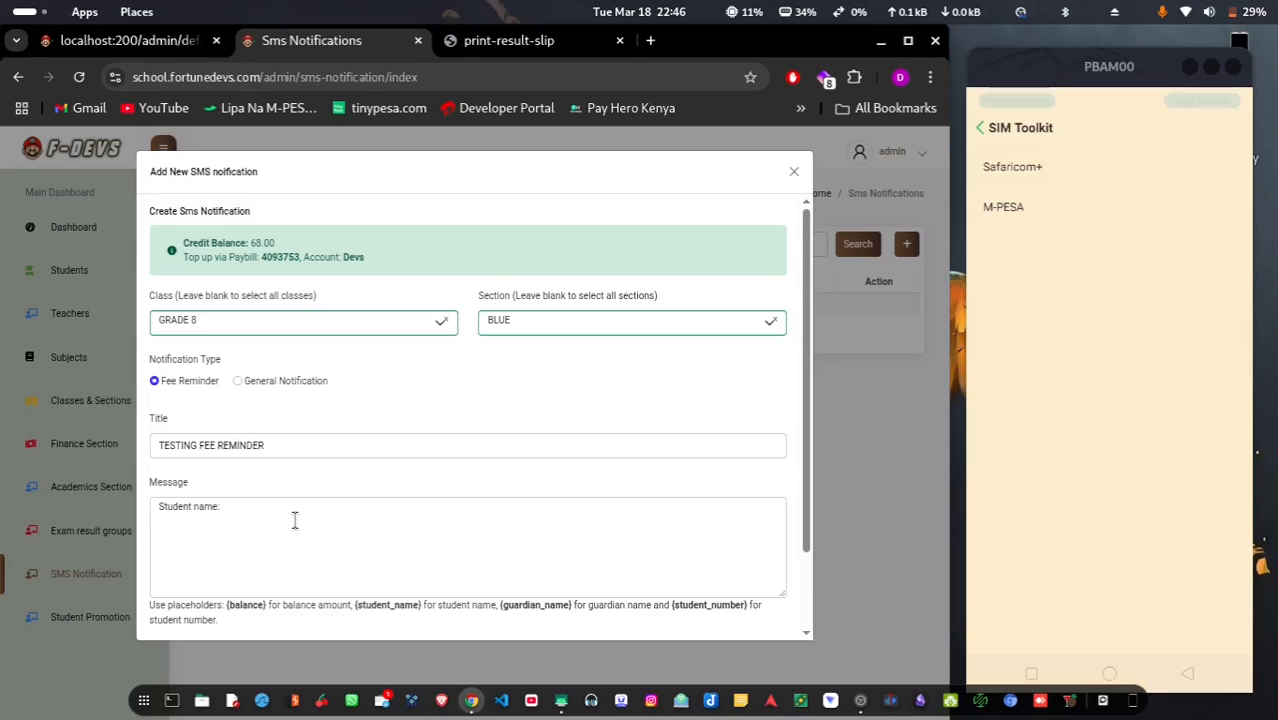
pyautogui.scroll(-2, 390, 589)
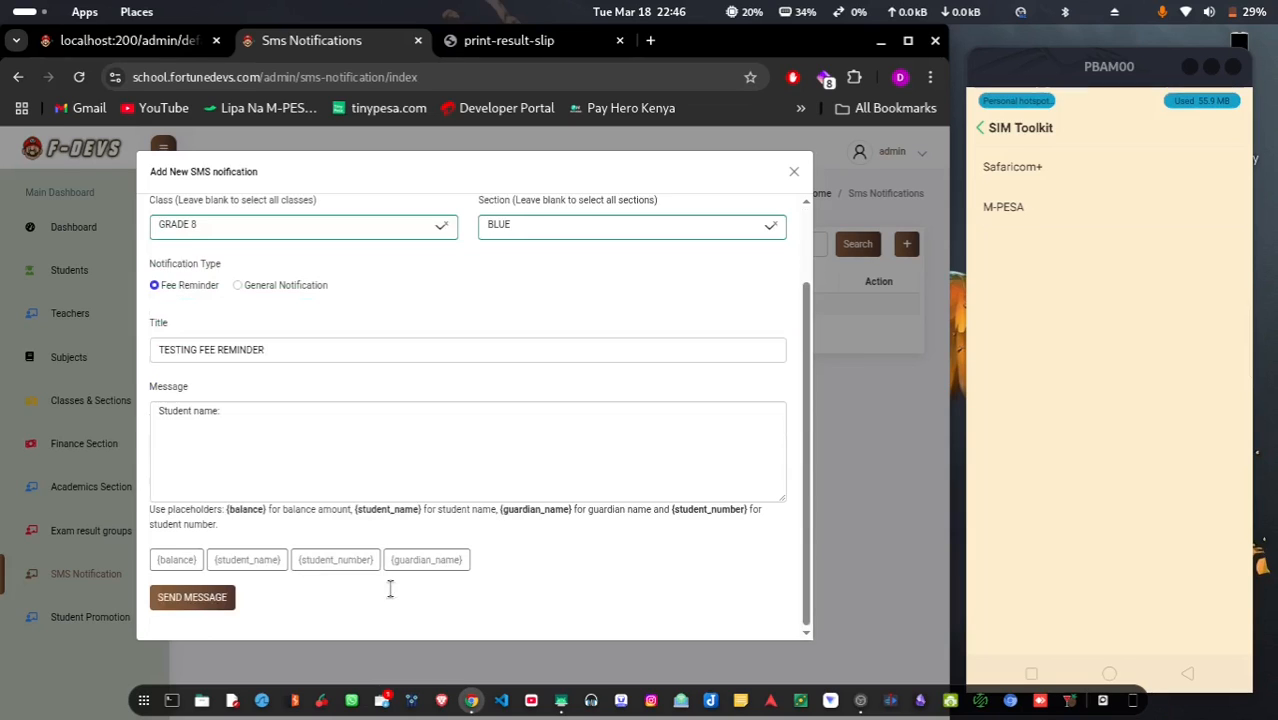
# Add {student_name}, then a 'Student Number:' line with {student_number}
pyautogui.click(247, 560)
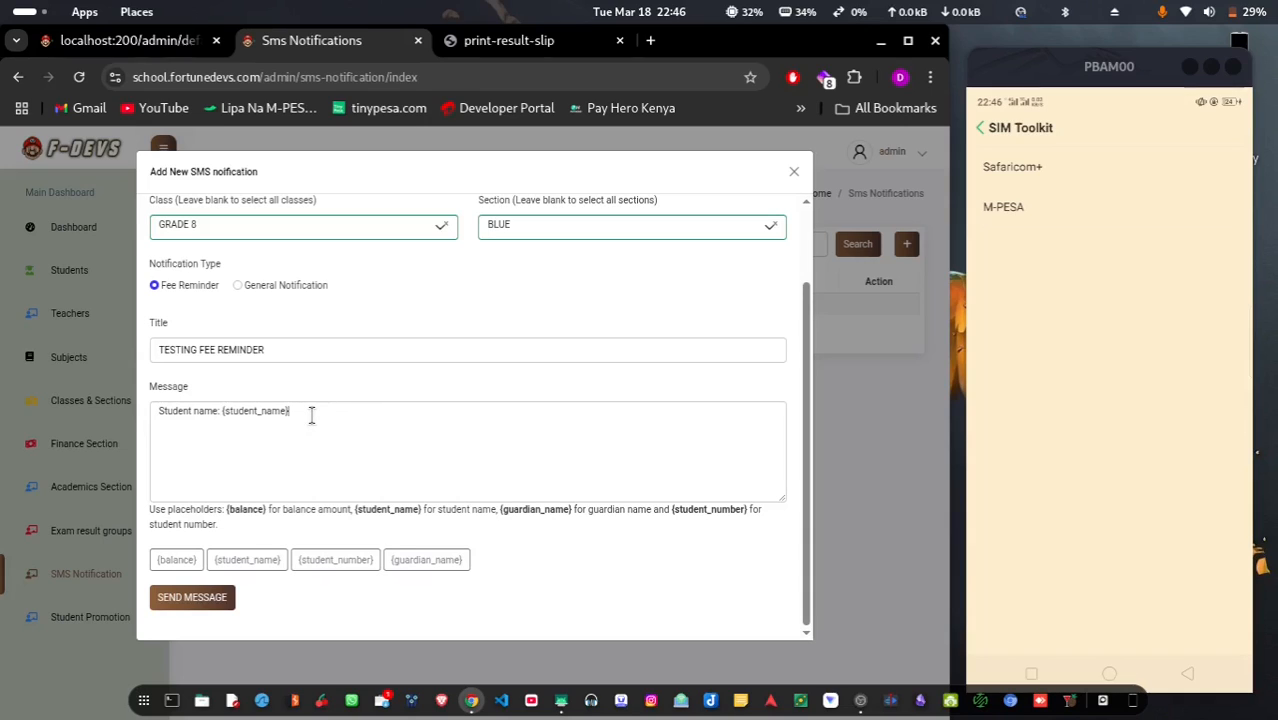
pyautogui.press('Return')
pyautogui.write('Stud')
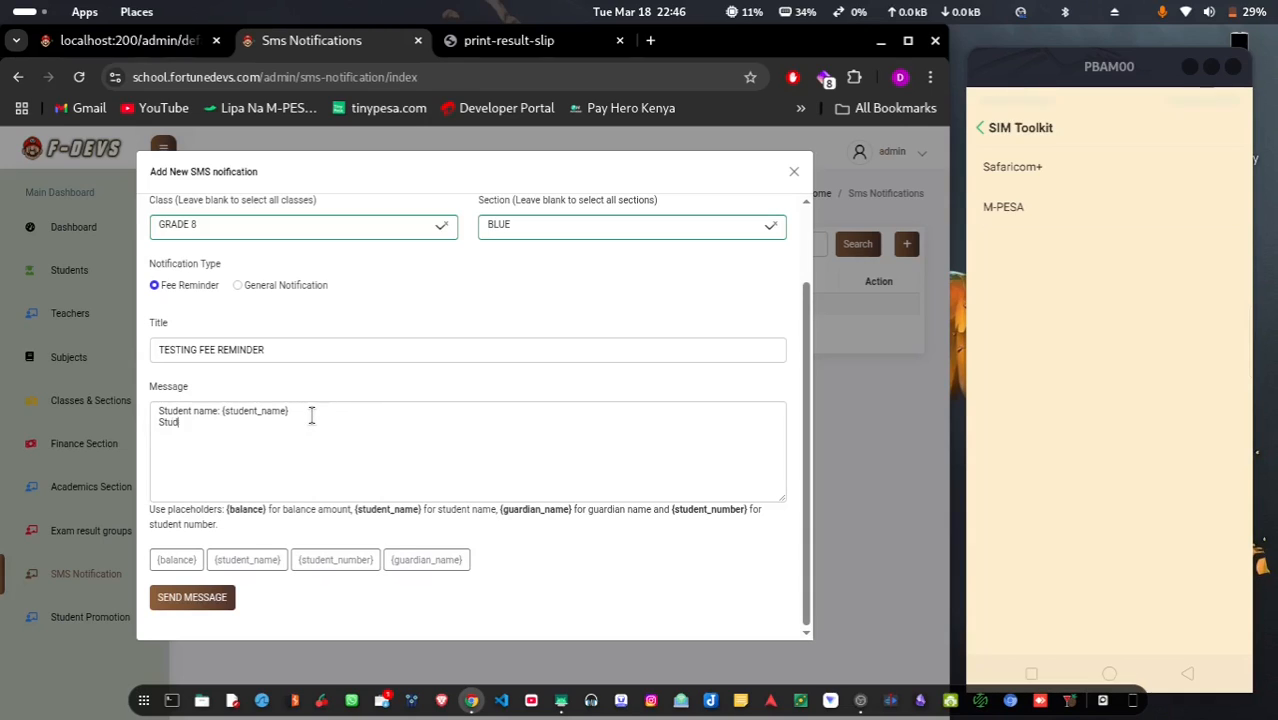
pyautogui.write('ent Number')
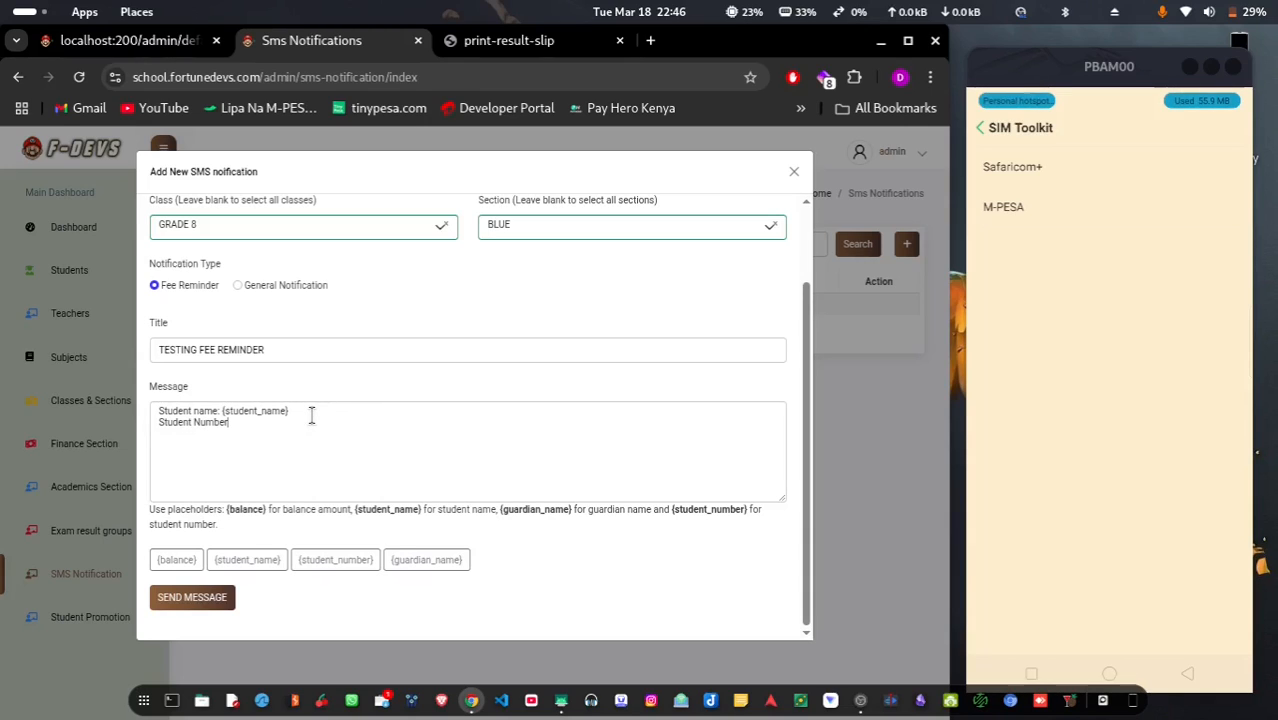
pyautogui.write(':')
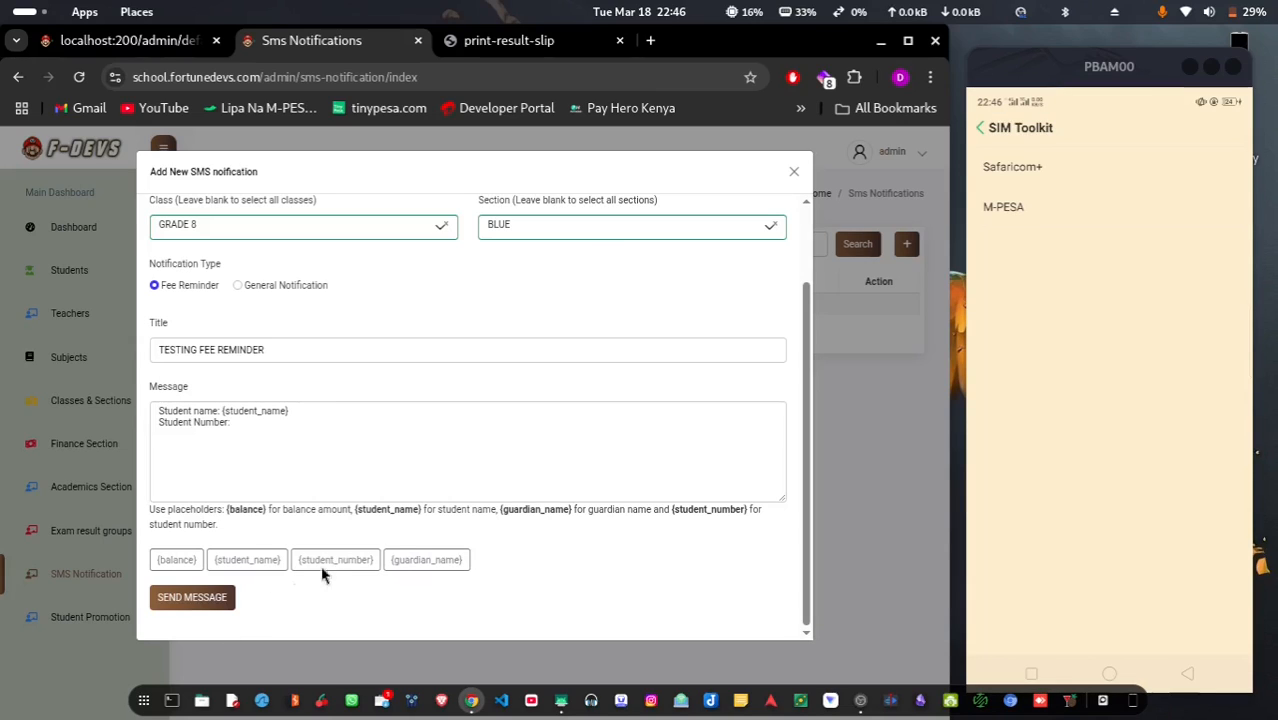
pyautogui.click(335, 560)
# Add 'Guardian Name:' with {guardian_name} and 'Fee balance:' with {balance} lines
pyautogui.click(331, 437)
pyautogui.press('Return')
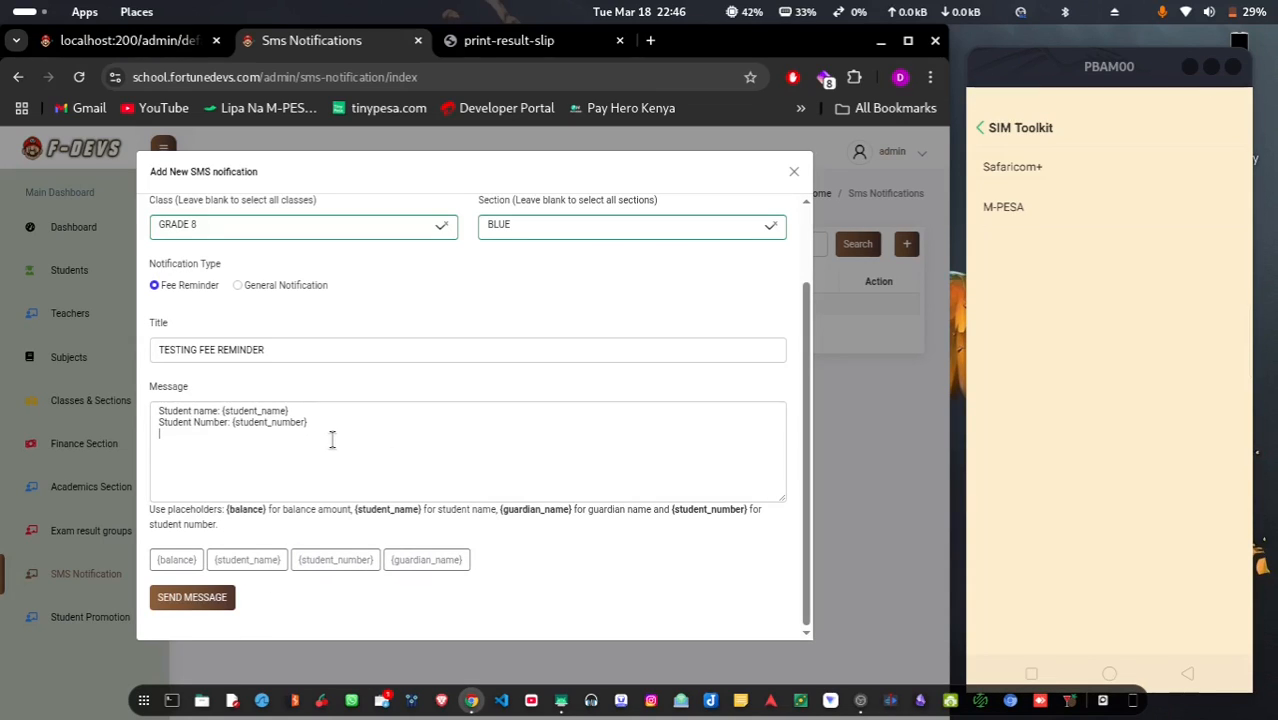
pyautogui.write('Gu')
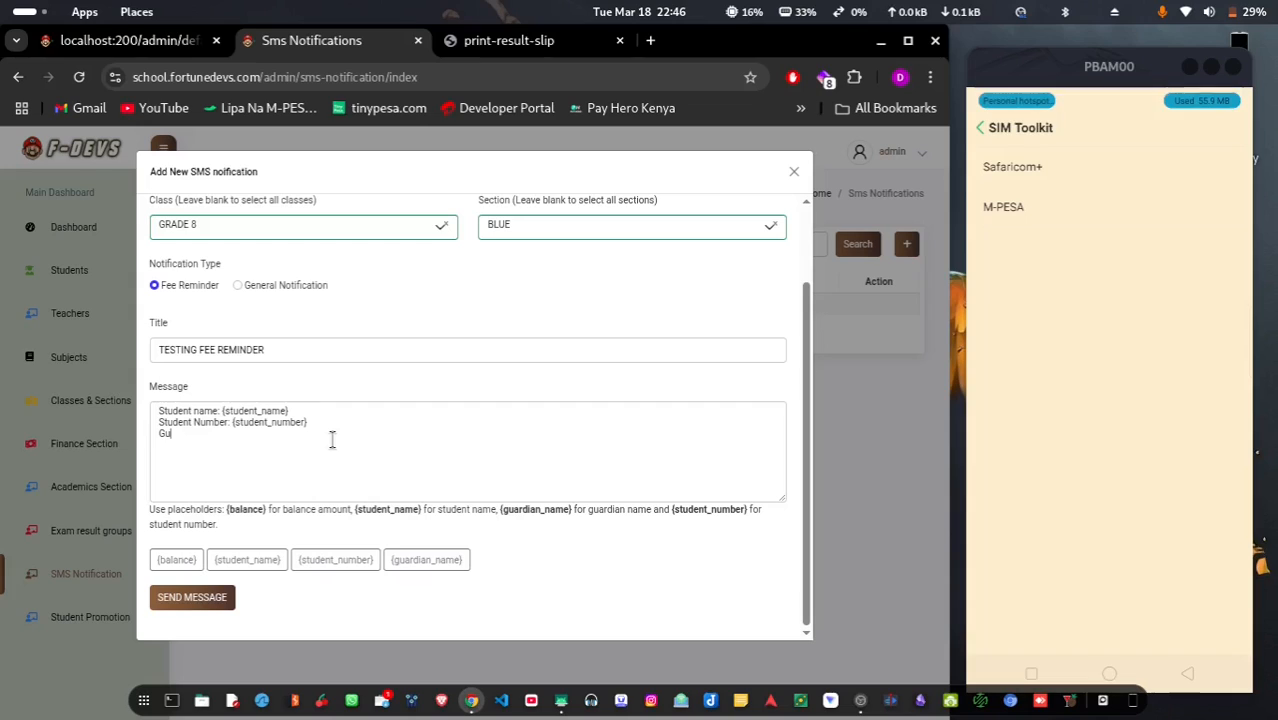
pyautogui.write('ardian Na')
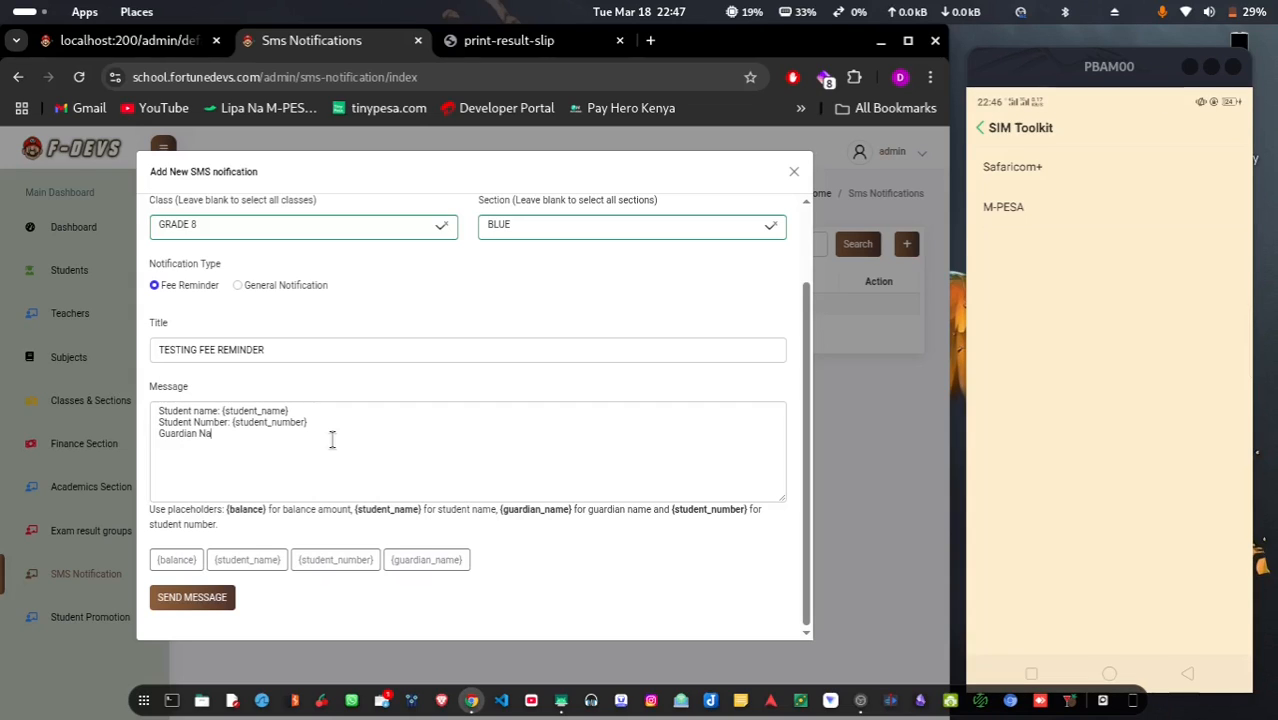
pyautogui.write('me:')
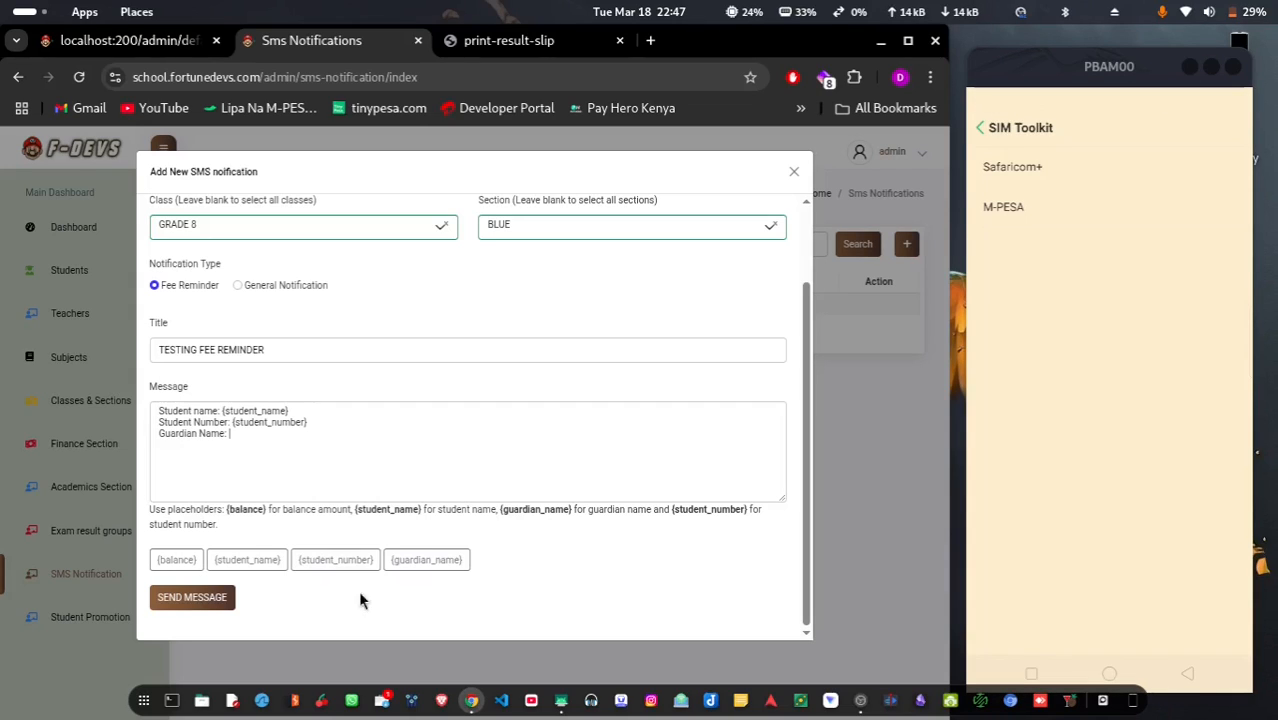
pyautogui.click(411, 556)
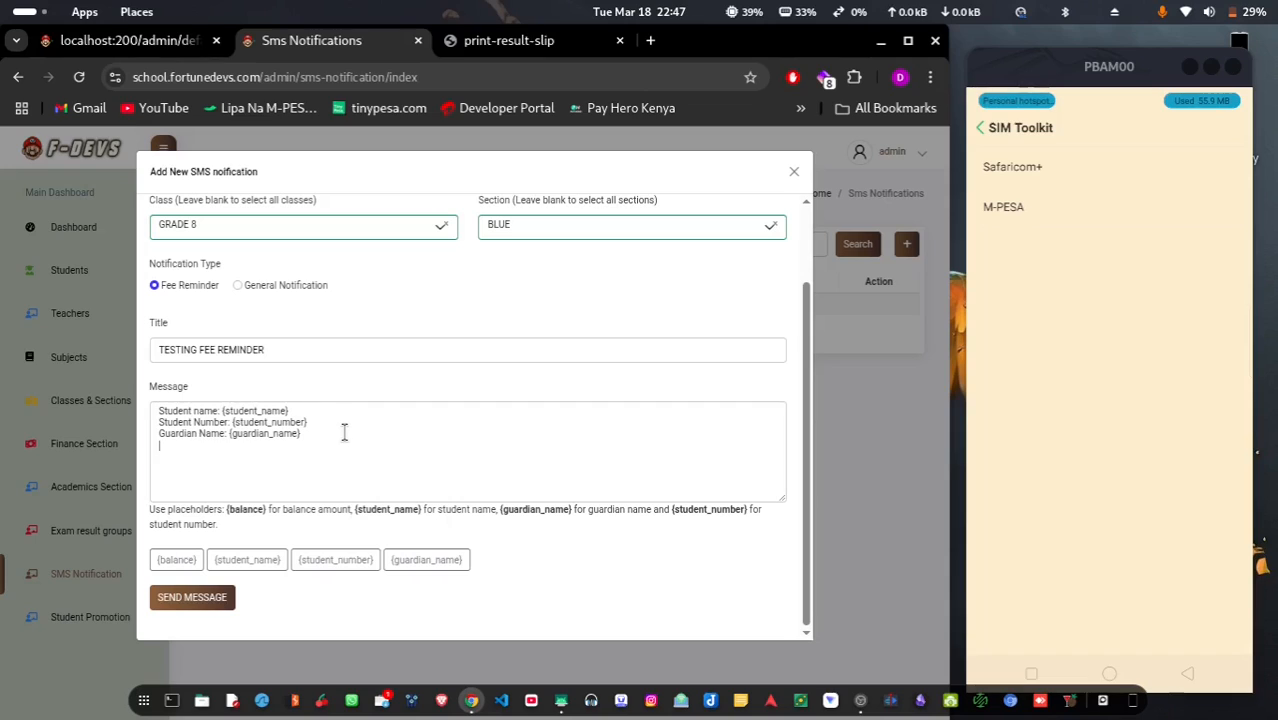
pyautogui.write('Fee ba')
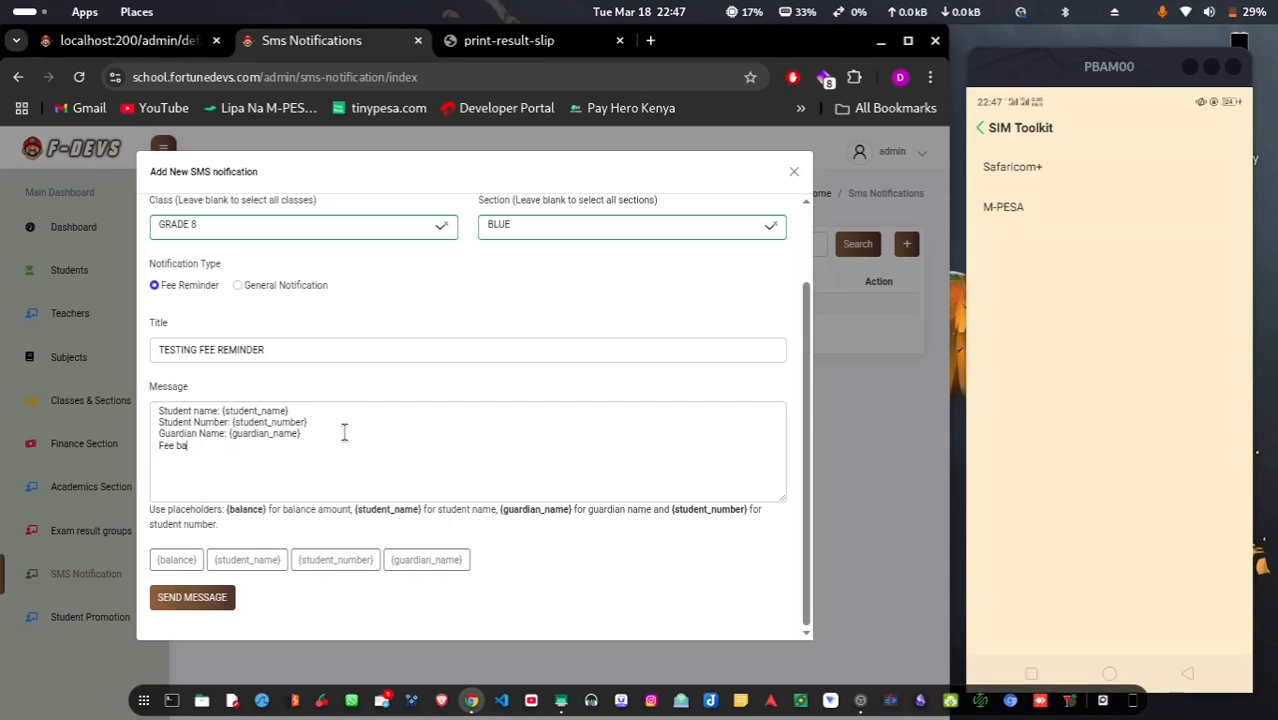
pyautogui.write('lance:')
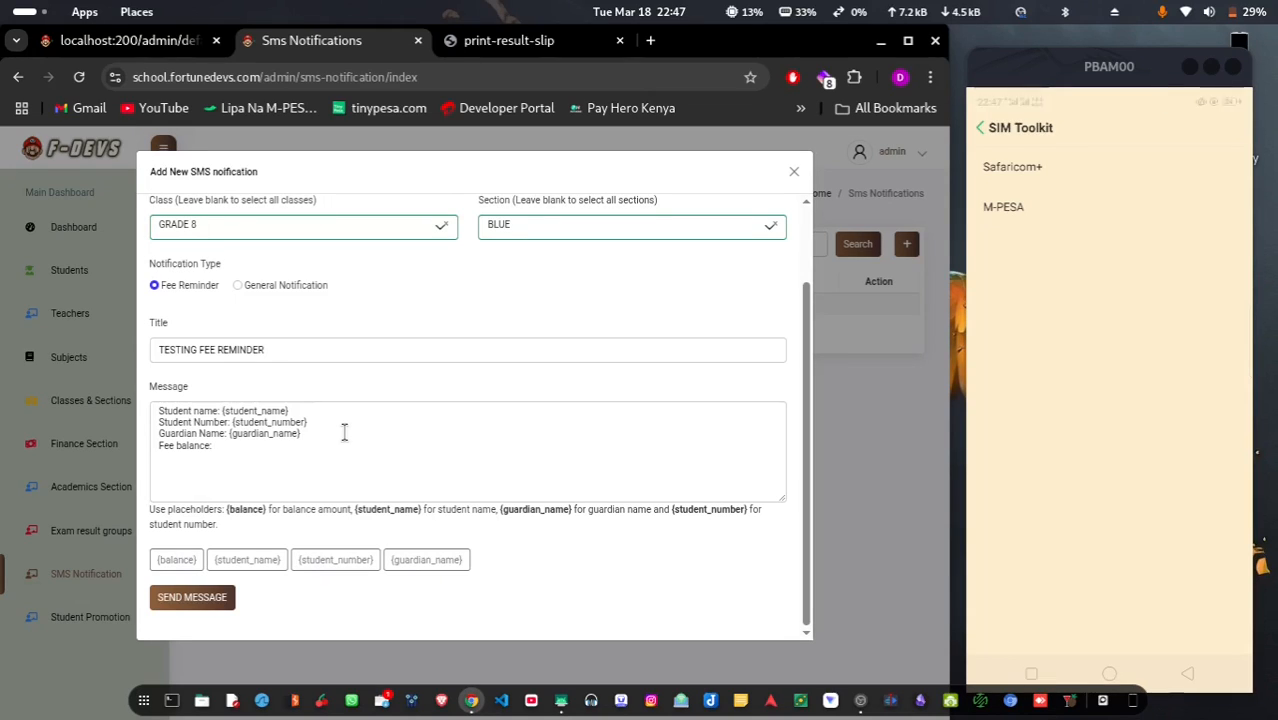
pyautogui.click(177, 560)
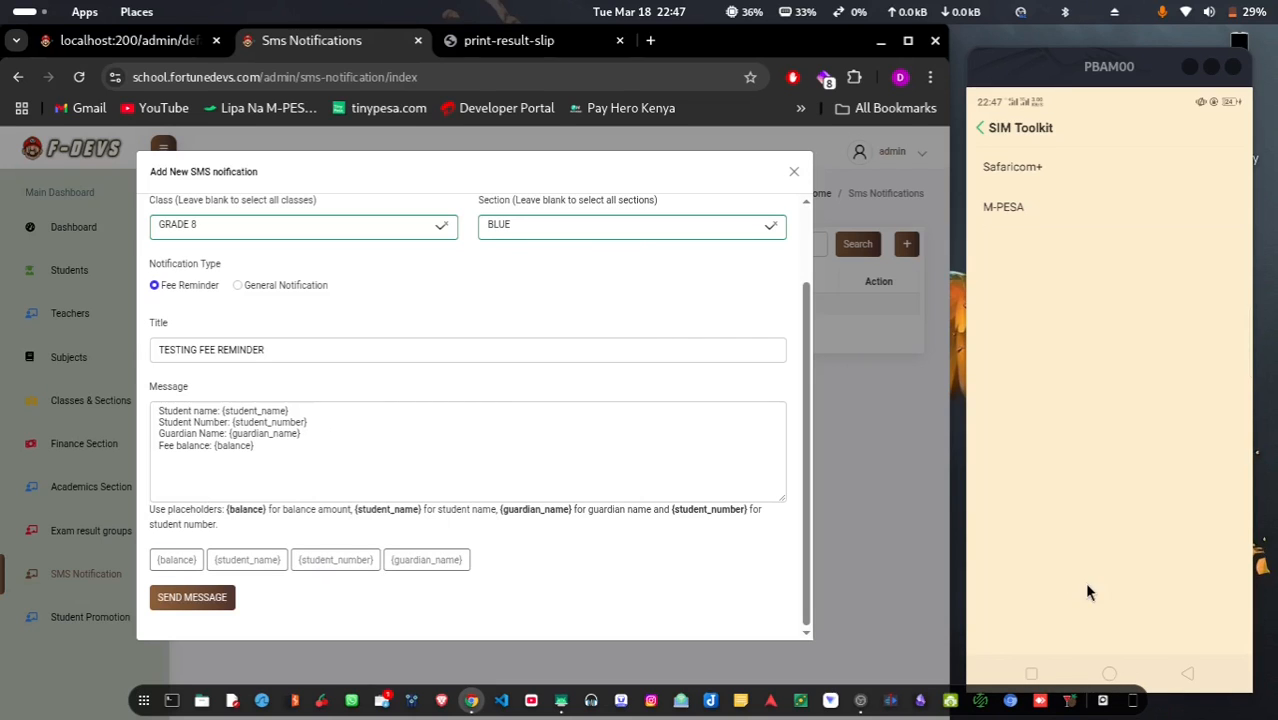
# Clear the section so all Grade 8 sections receive it, and send the fee reminder
pyautogui.click(1109, 673)
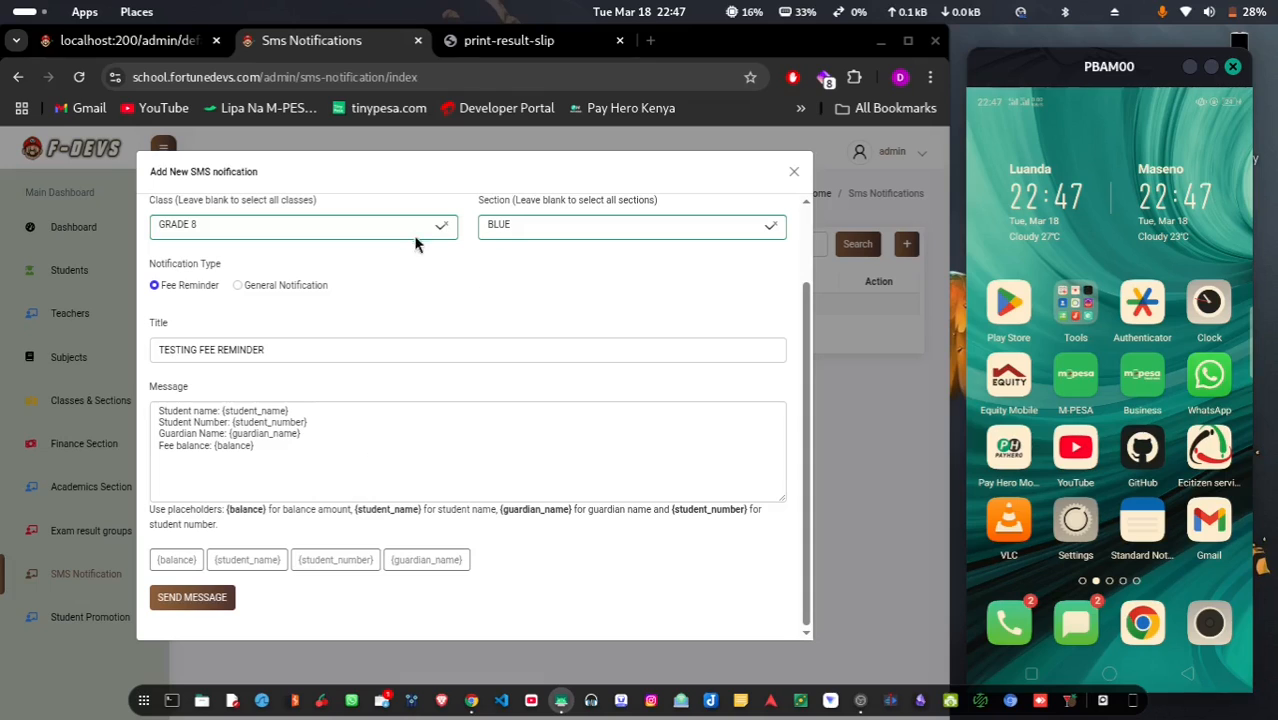
pyautogui.click(773, 227)
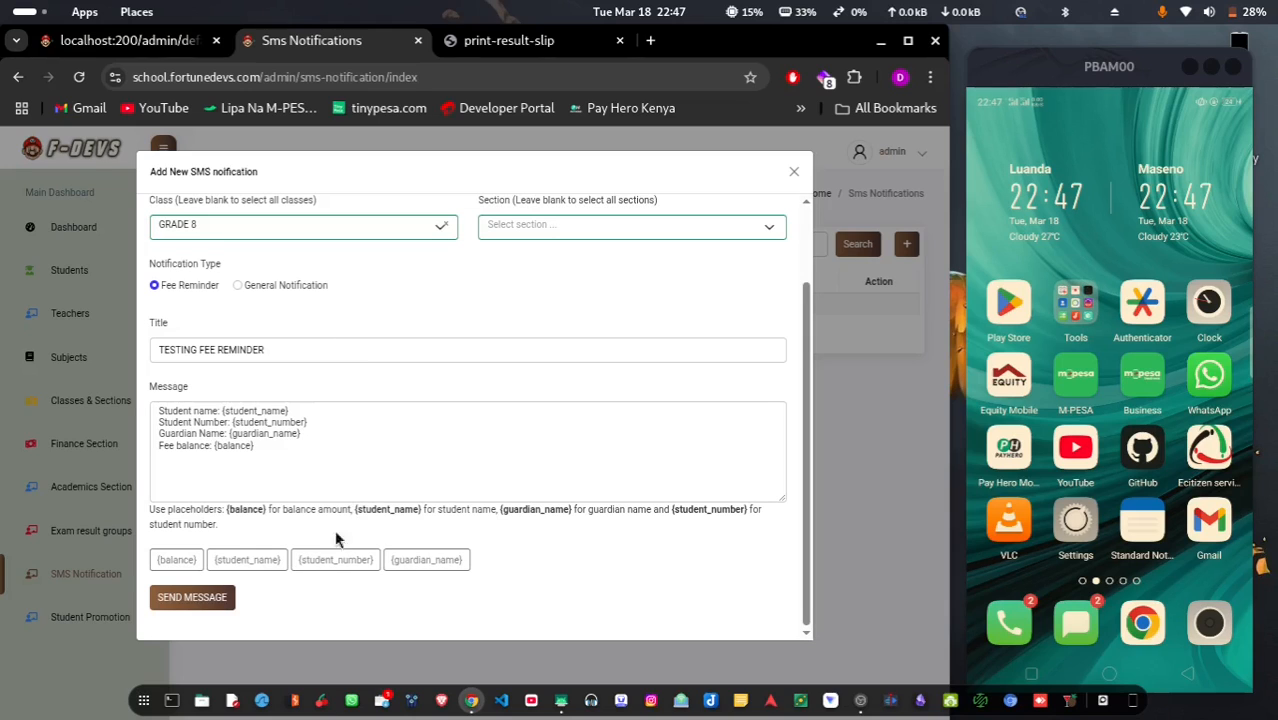
pyautogui.click(195, 598)
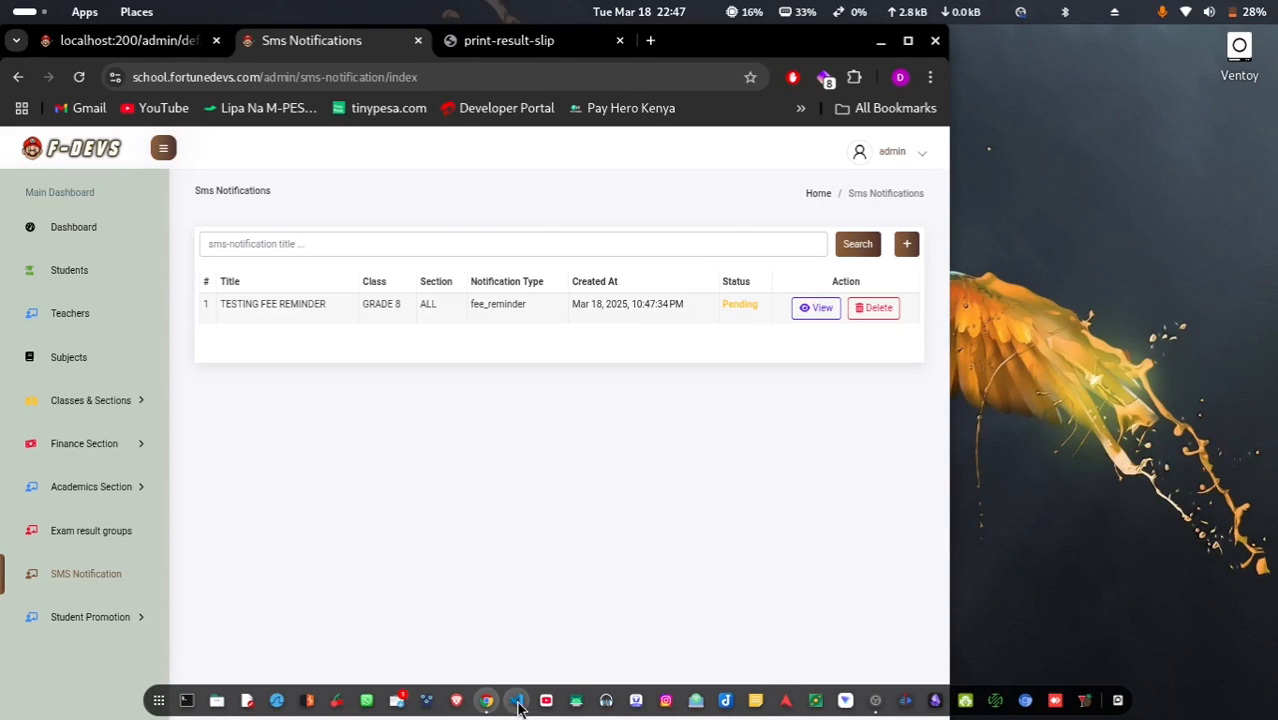
pyautogui.click(576, 703)
# Allow file transfer, place the scrcpy phone mirror beside the browser, and show the Messages inbox
pyautogui.click(673, 560)
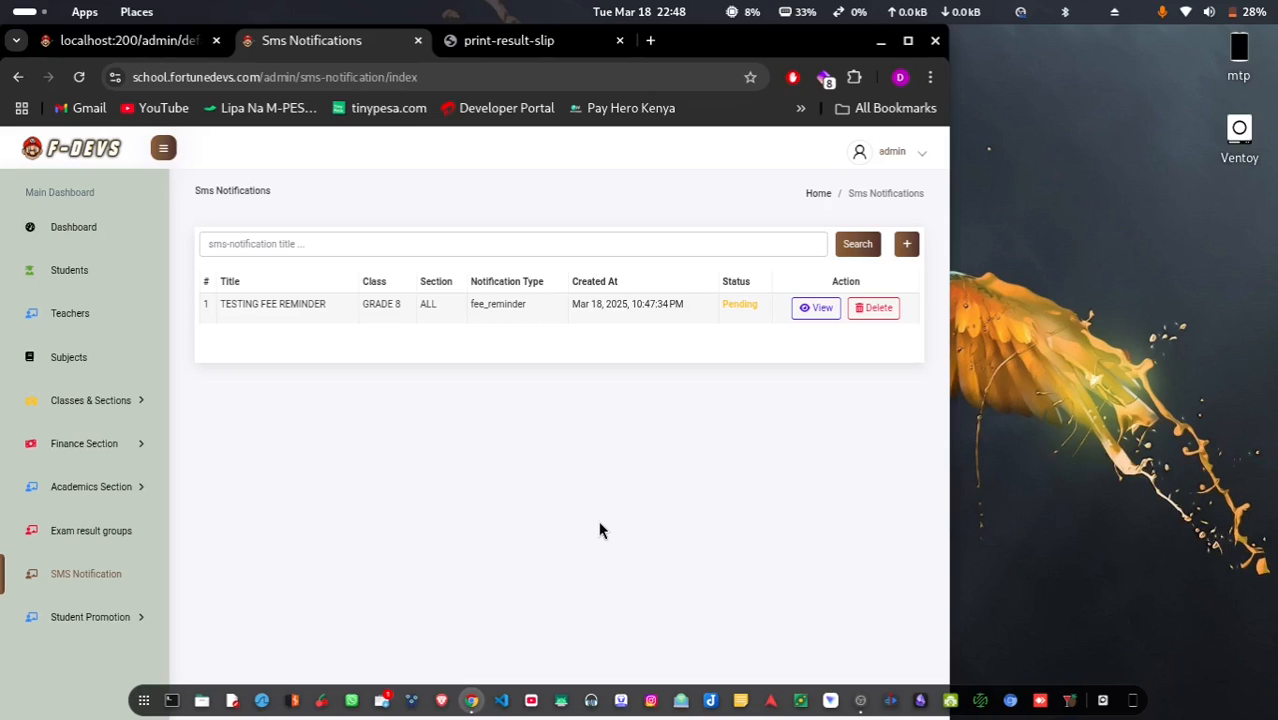
pyautogui.click(561, 706)
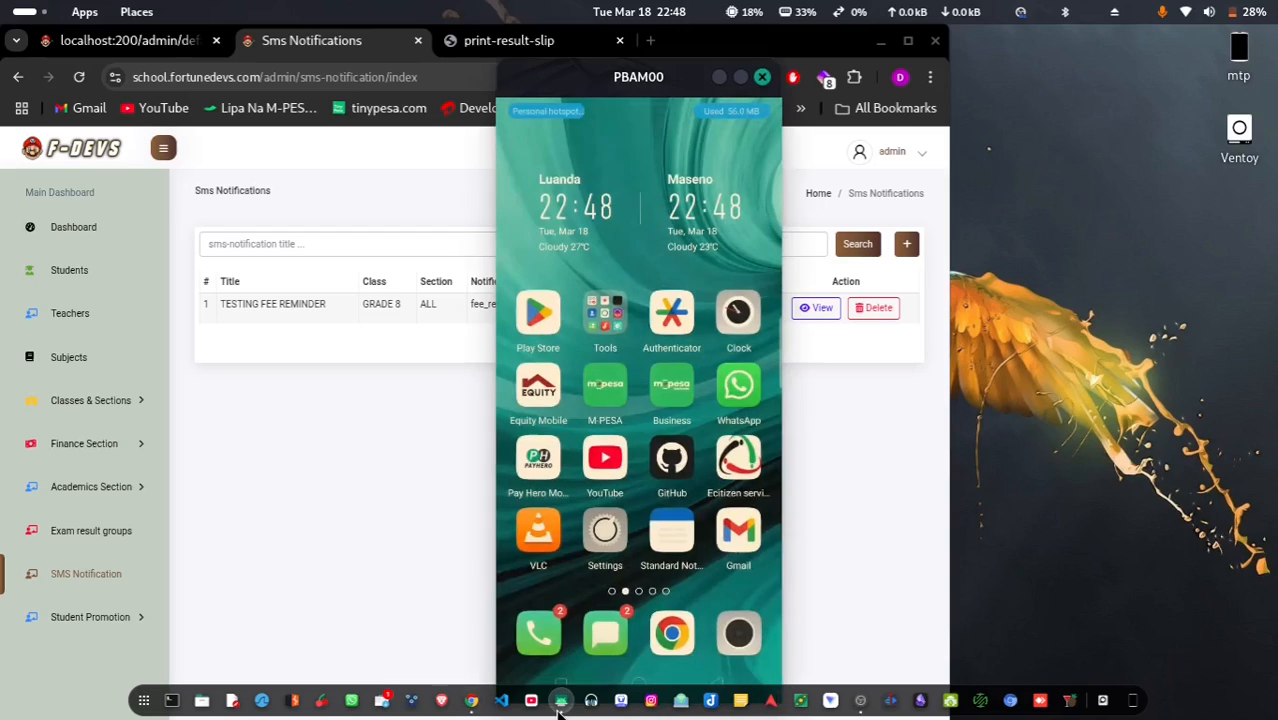
pyautogui.moveTo(574, 77); pyautogui.dragTo(1018, 60)
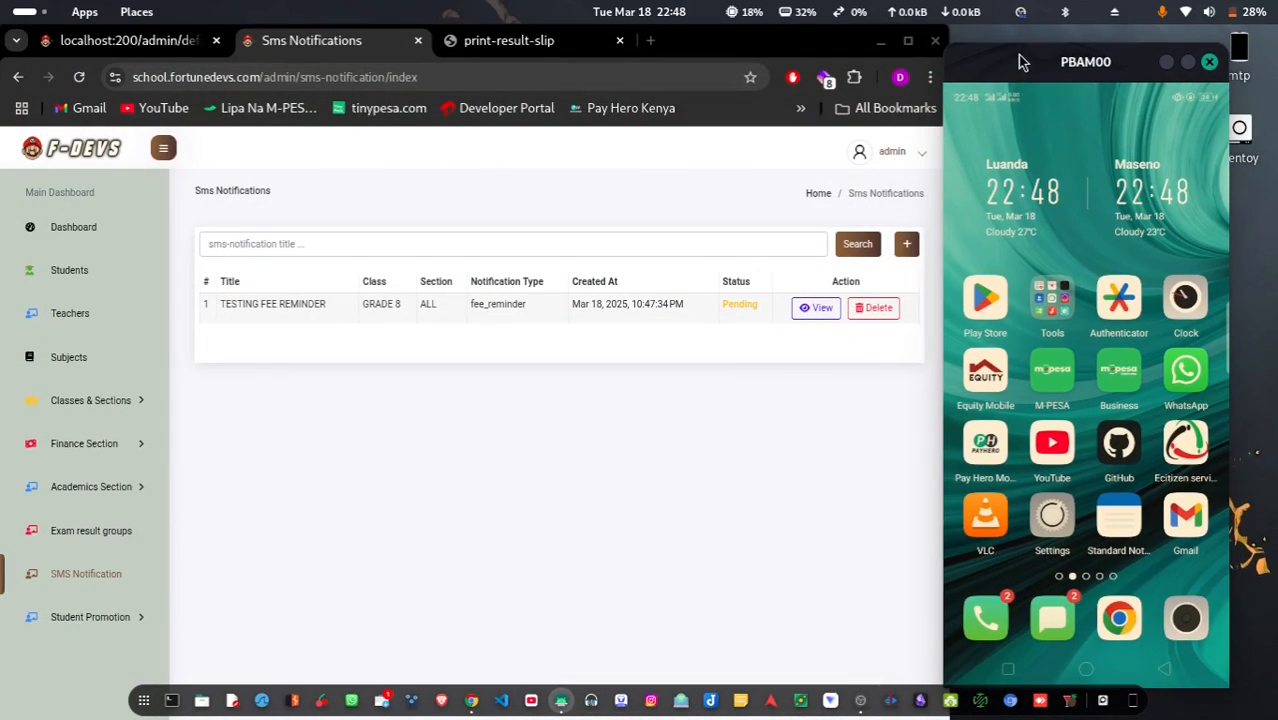
pyautogui.click(1052, 628)
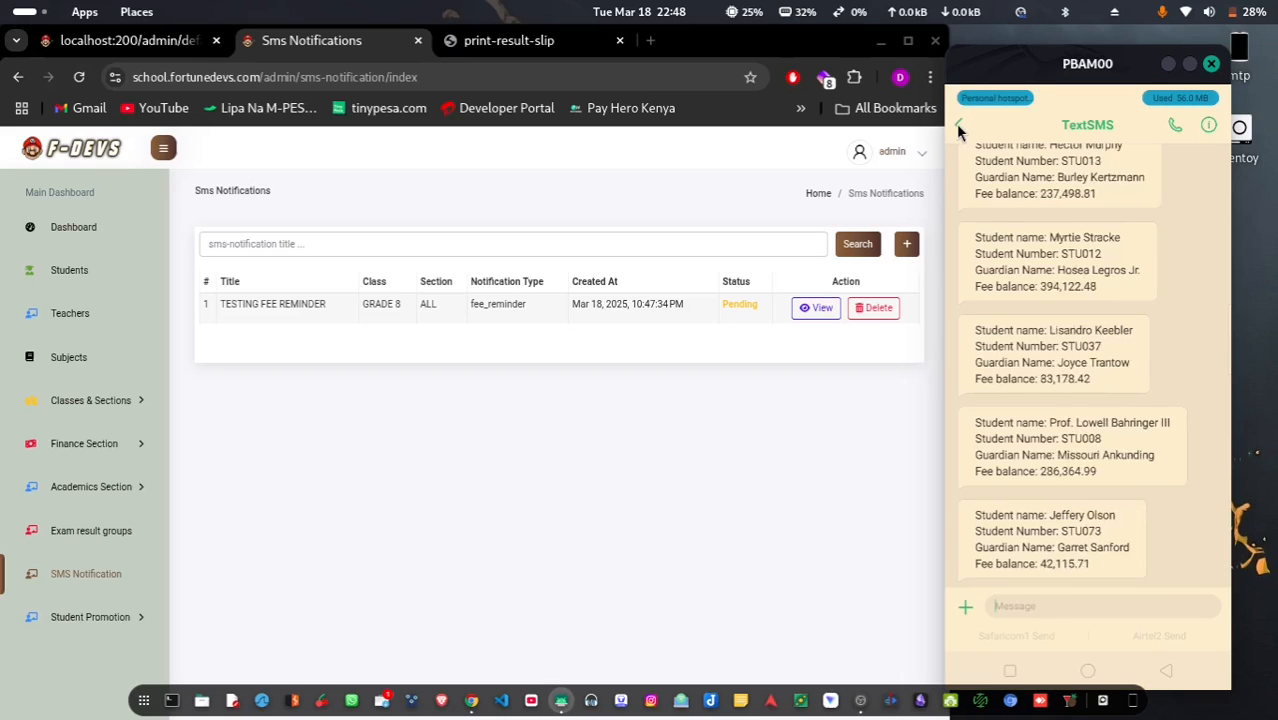
pyautogui.click(957, 124)
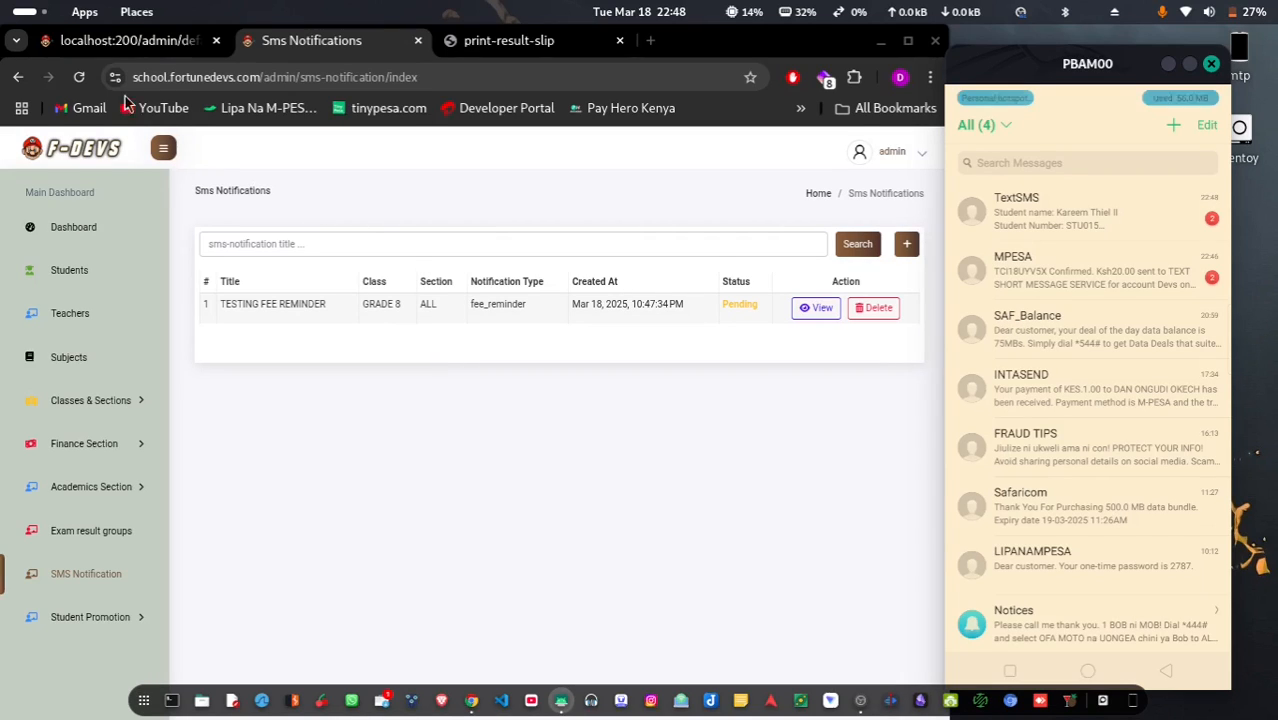
# Reload the notifications to show Completed and open the phone's TextSMS thread of fee-balance texts
pyautogui.click(80, 82)
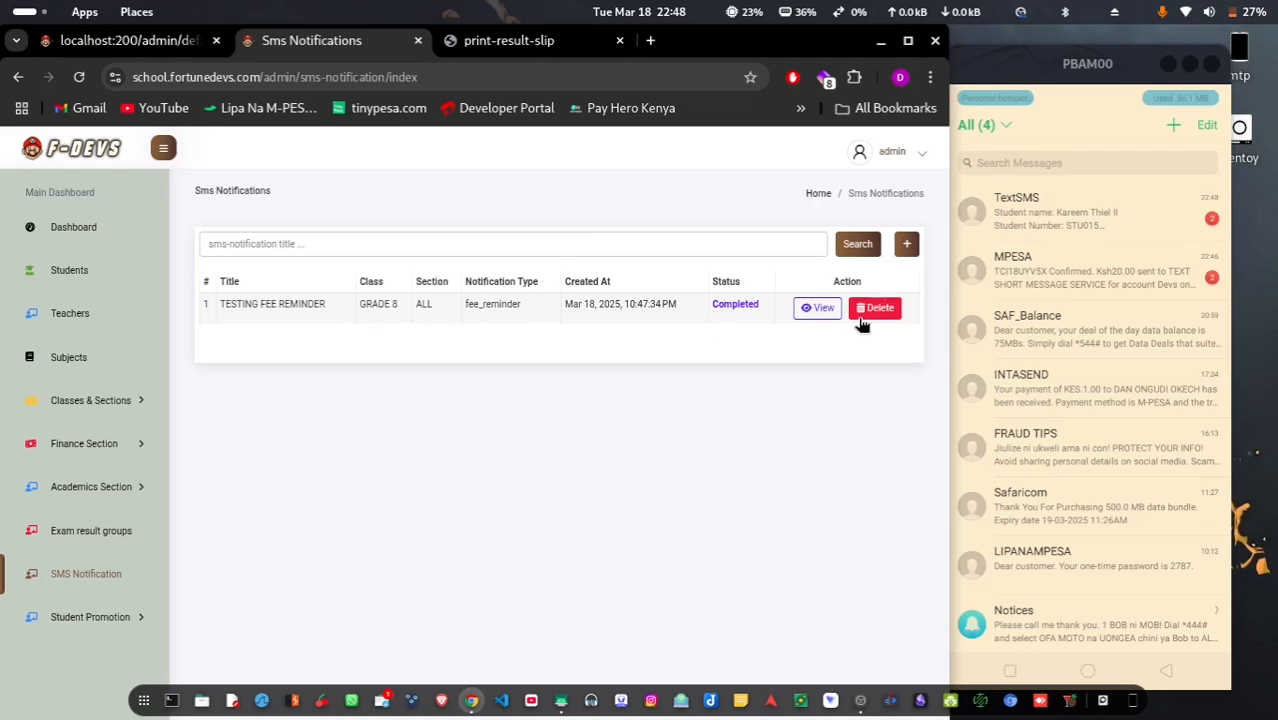
pyautogui.click(1066, 207)
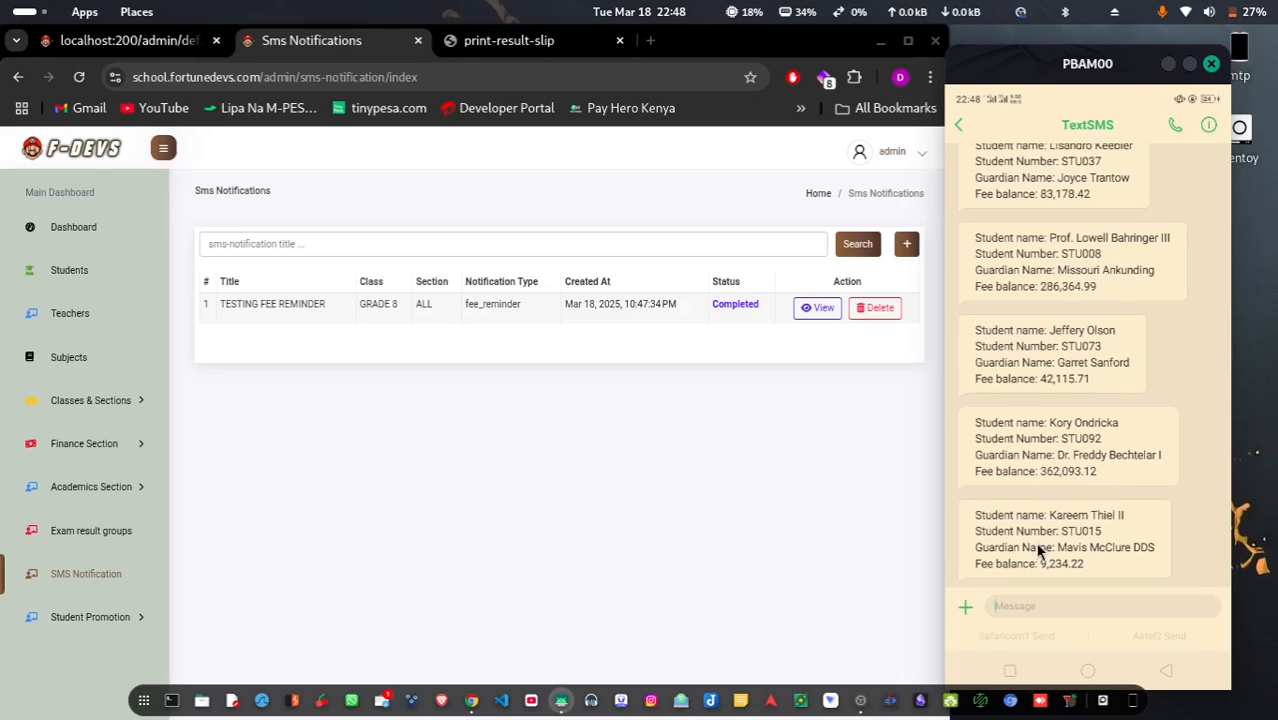
pyautogui.scroll(2, 1027, 376)
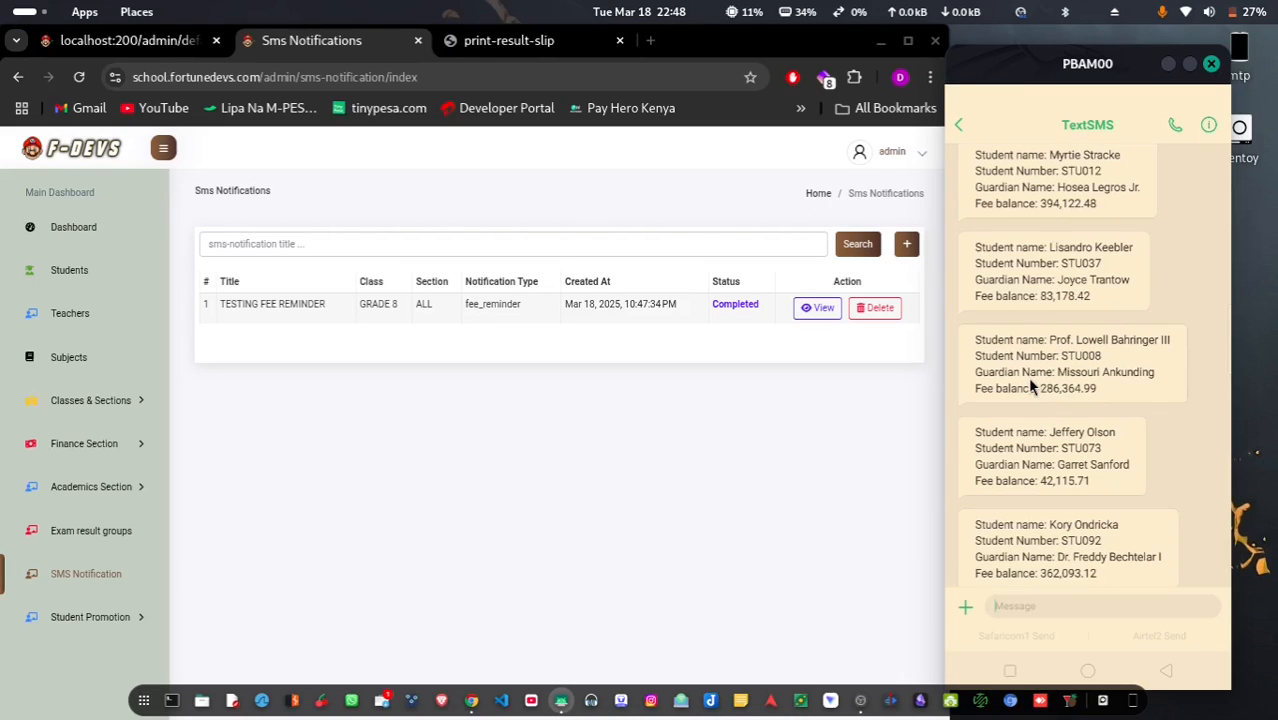
pyautogui.click(752, 348)
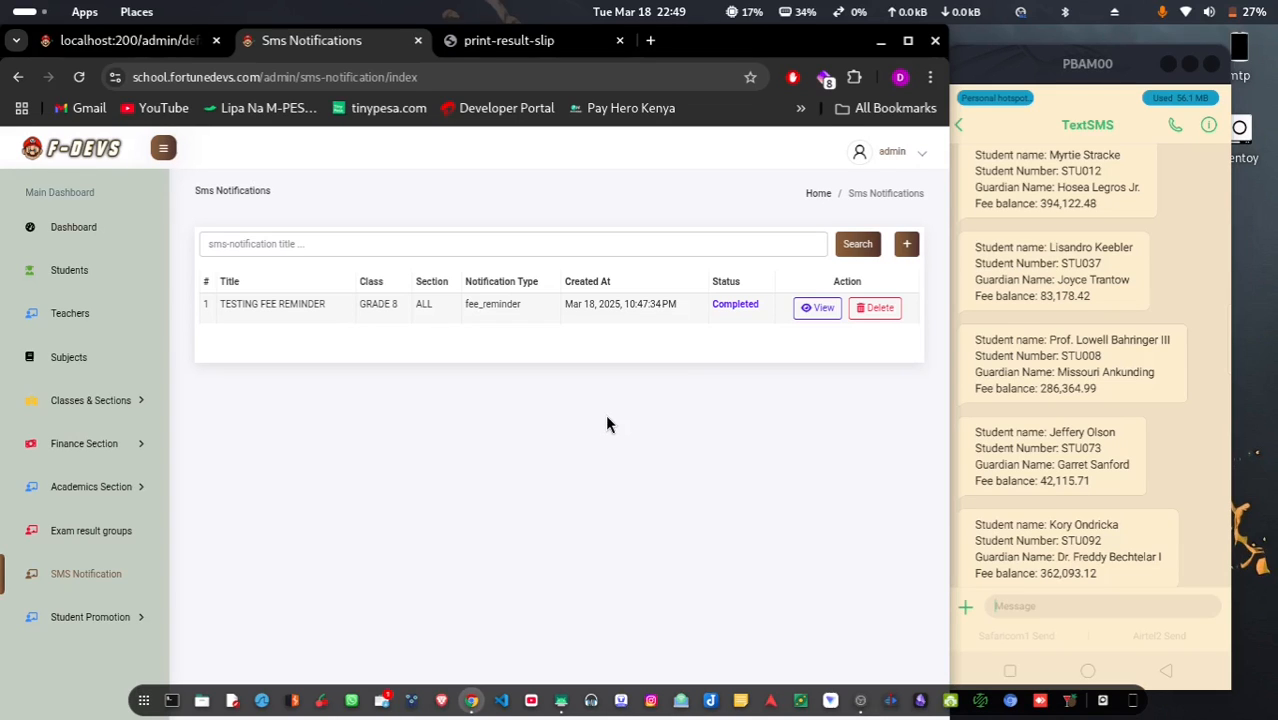
pyautogui.click(817, 312)
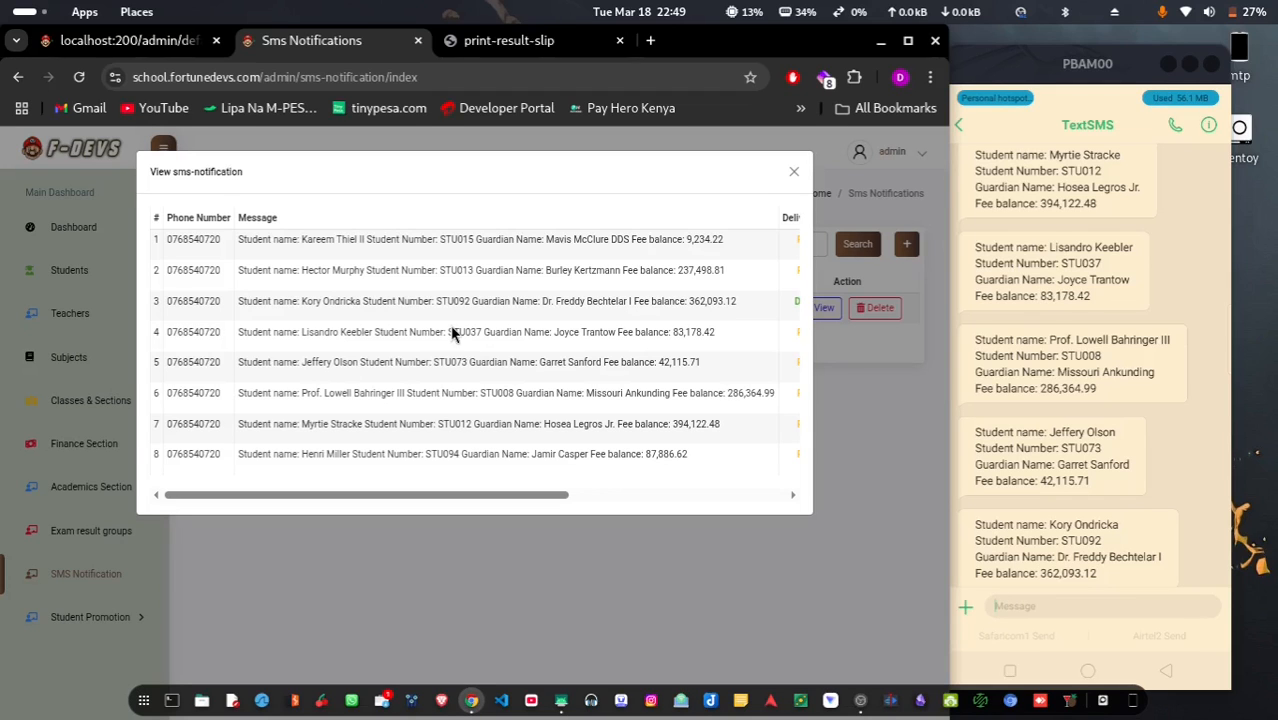
pyautogui.hscroll(5, 452, 334)
pyautogui.hscroll(-5, 452, 334)
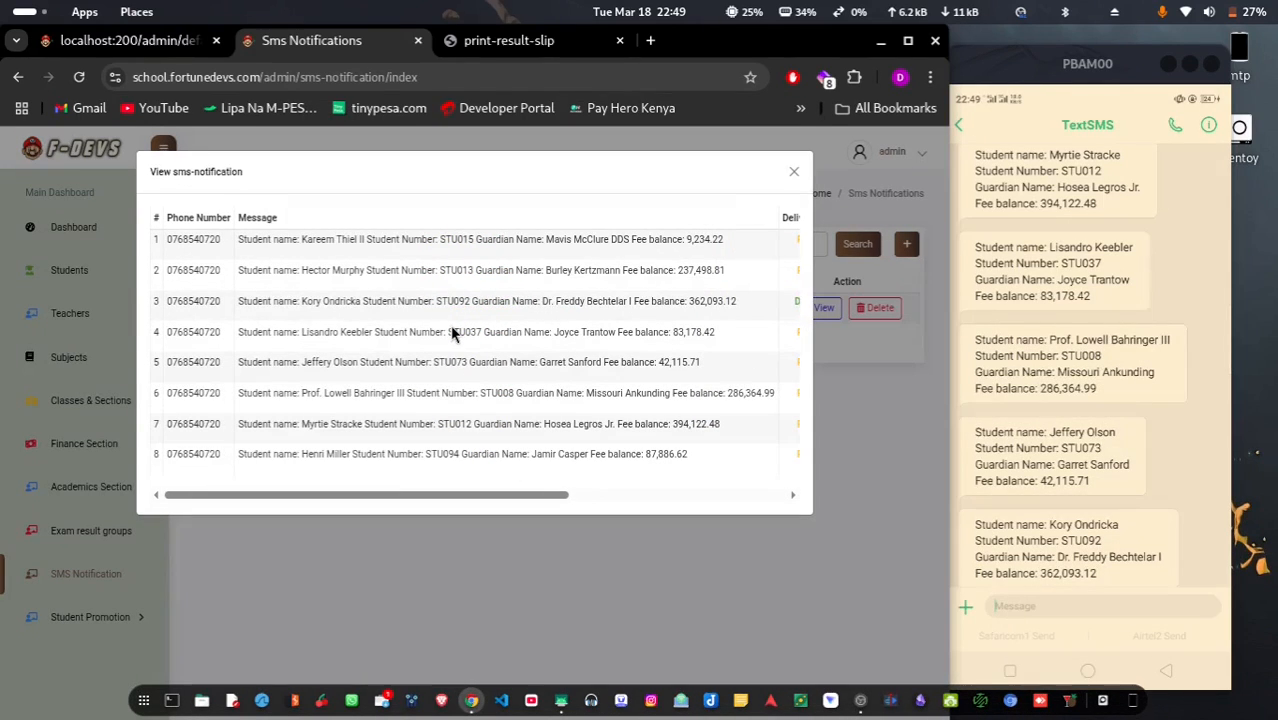
pyautogui.hscroll(5, 452, 334)
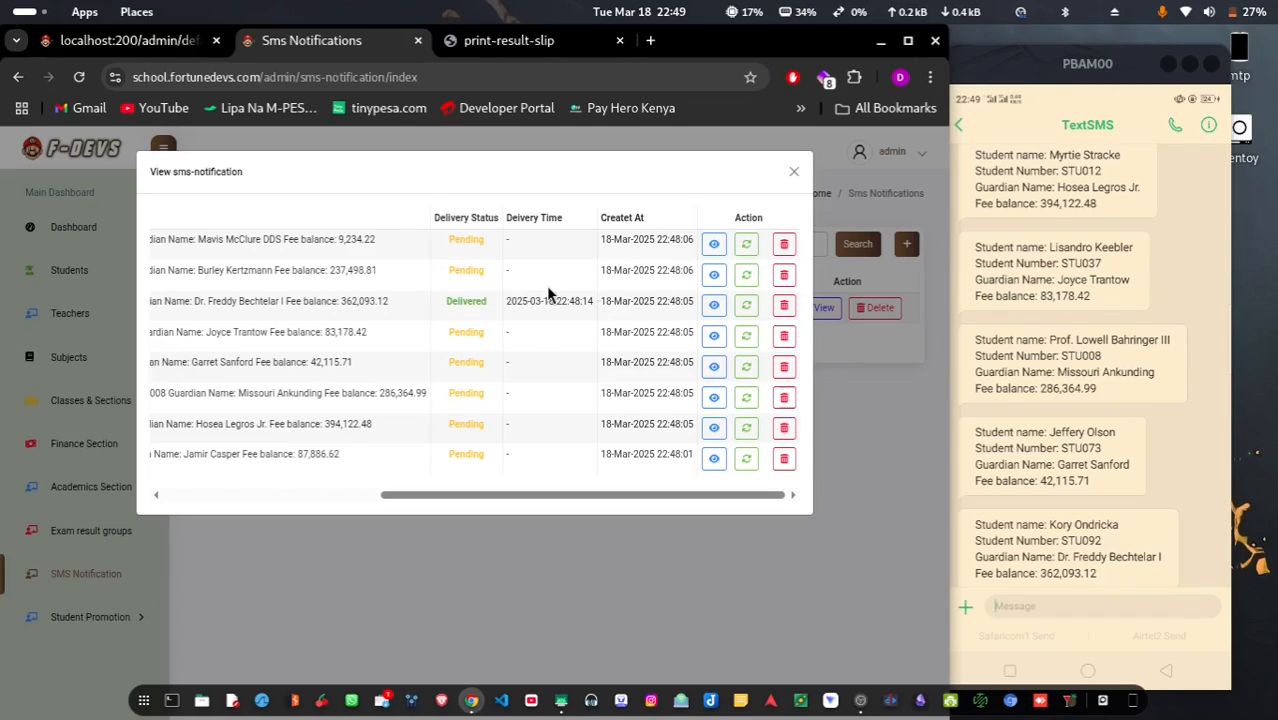
pyautogui.click(536, 589)
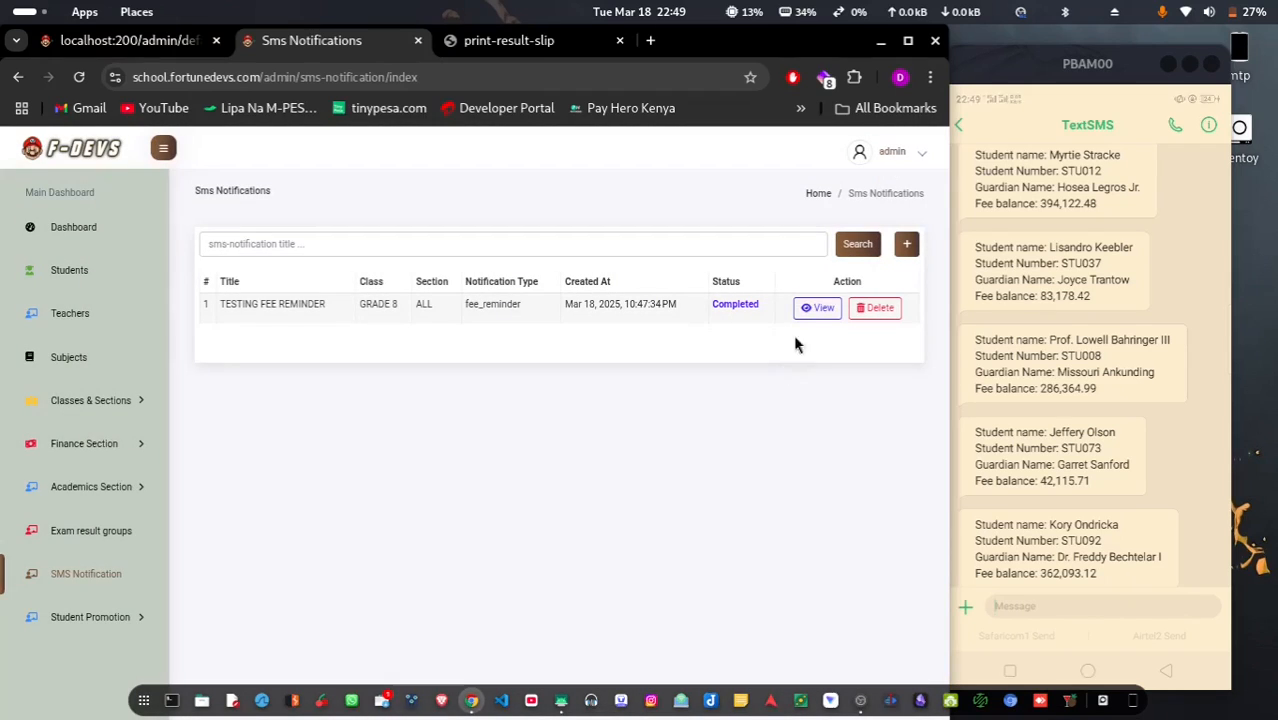
pyautogui.click(817, 309)
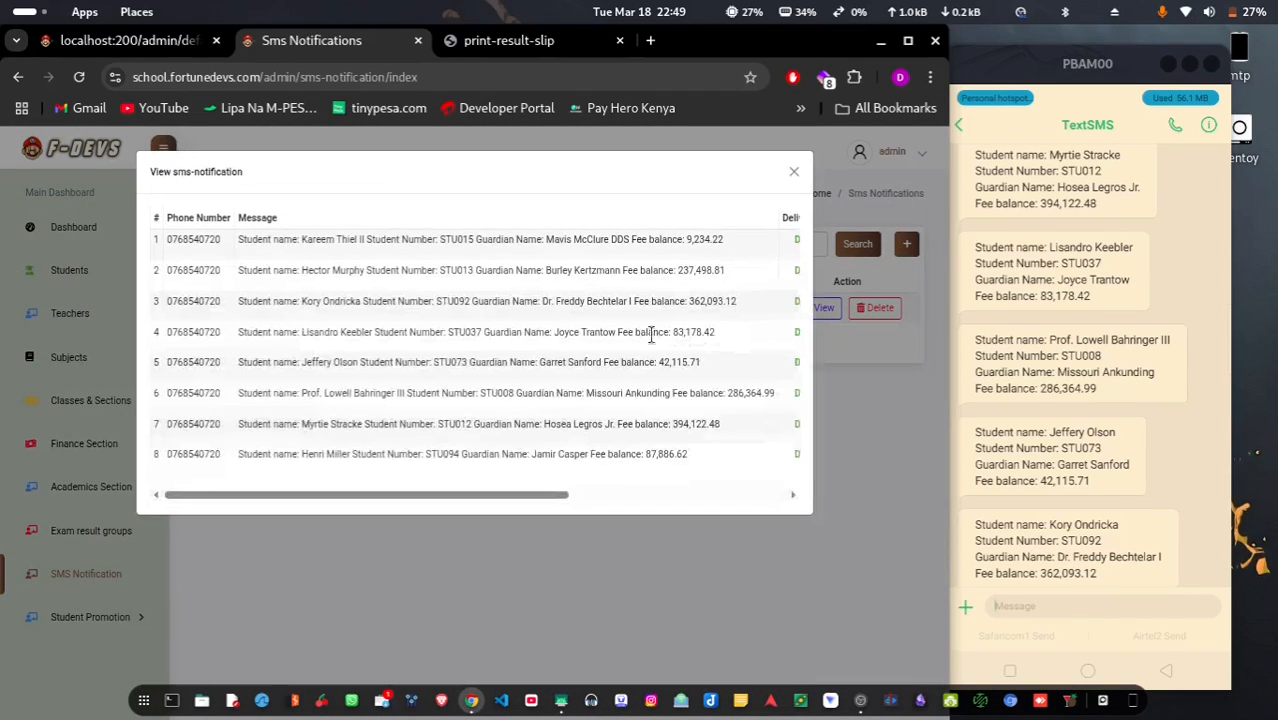
pyautogui.hscroll(5, 648, 346)
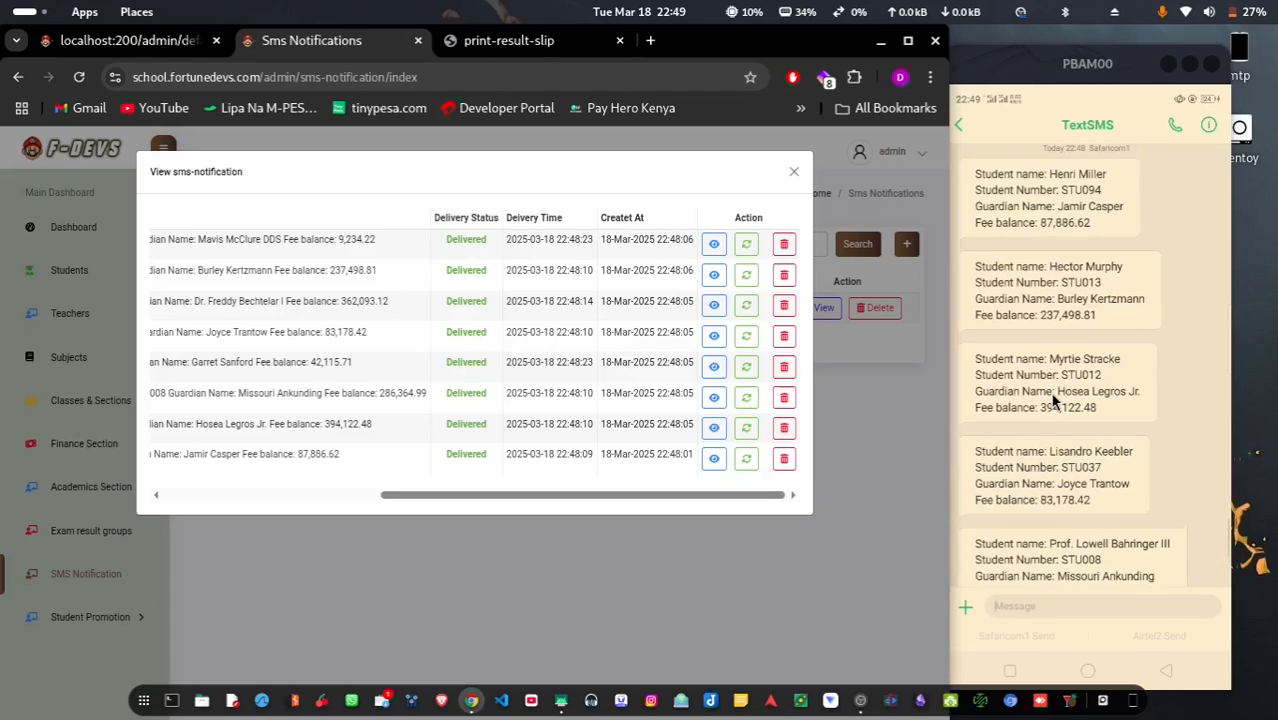
pyautogui.click(795, 174)
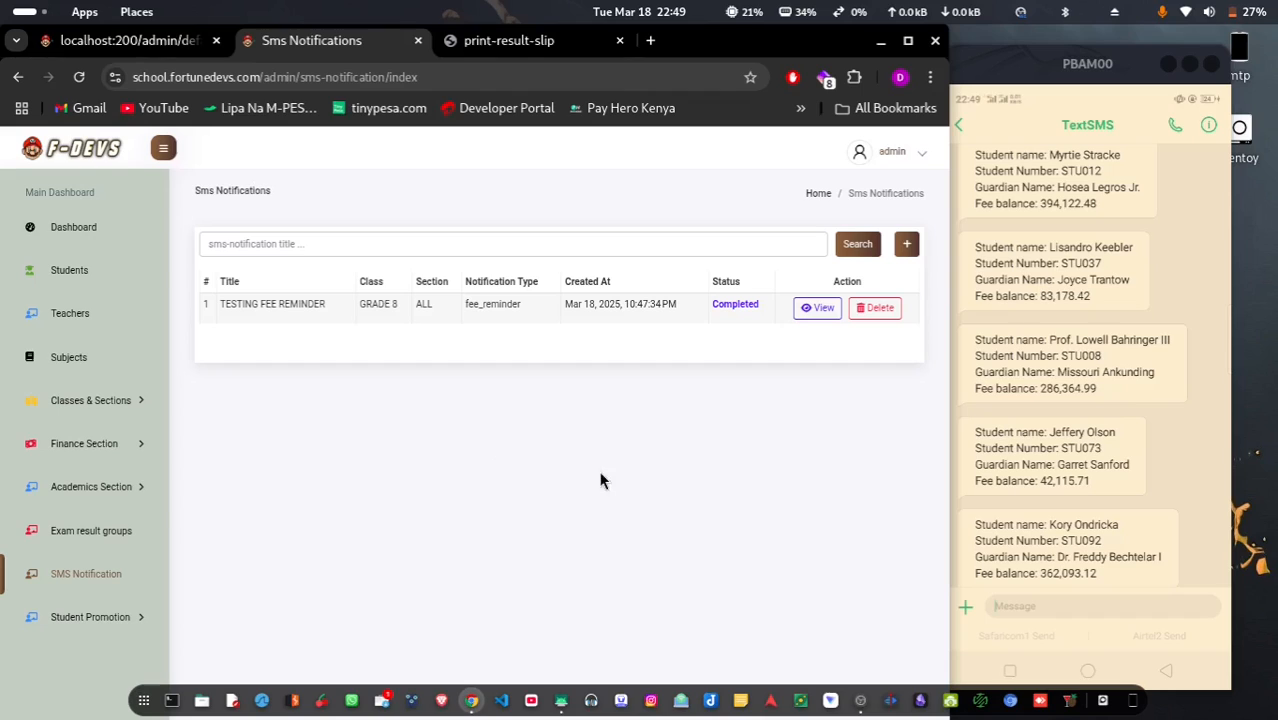
# On Mark repeating students, search GRADE 1 GREEN, tick the sole student, and submit
pyautogui.click(90, 617)
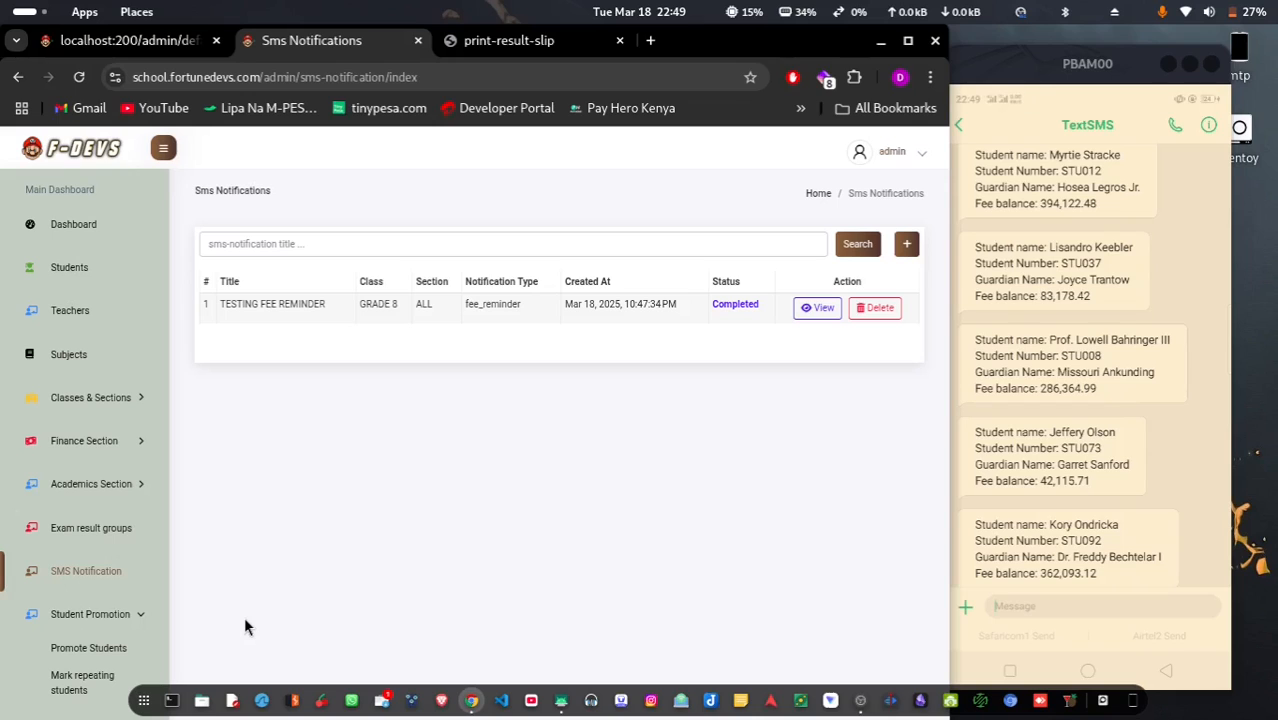
pyautogui.click(78, 682)
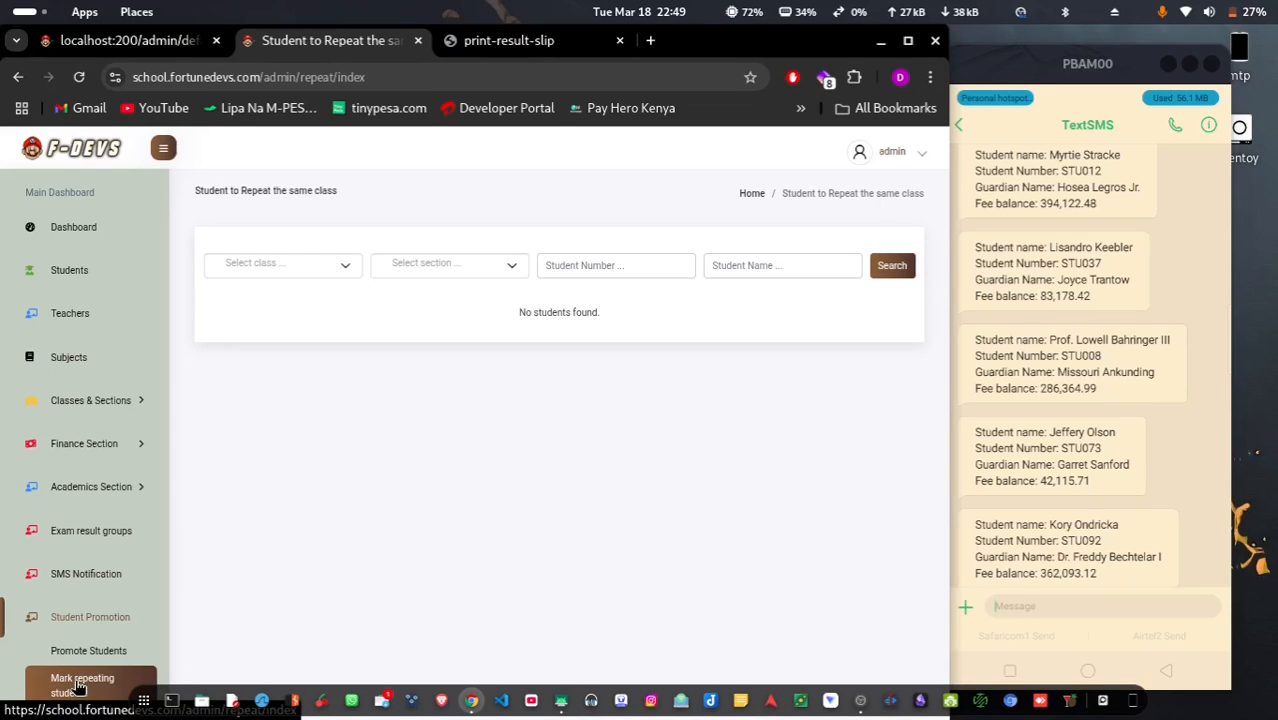
pyautogui.click(307, 269)
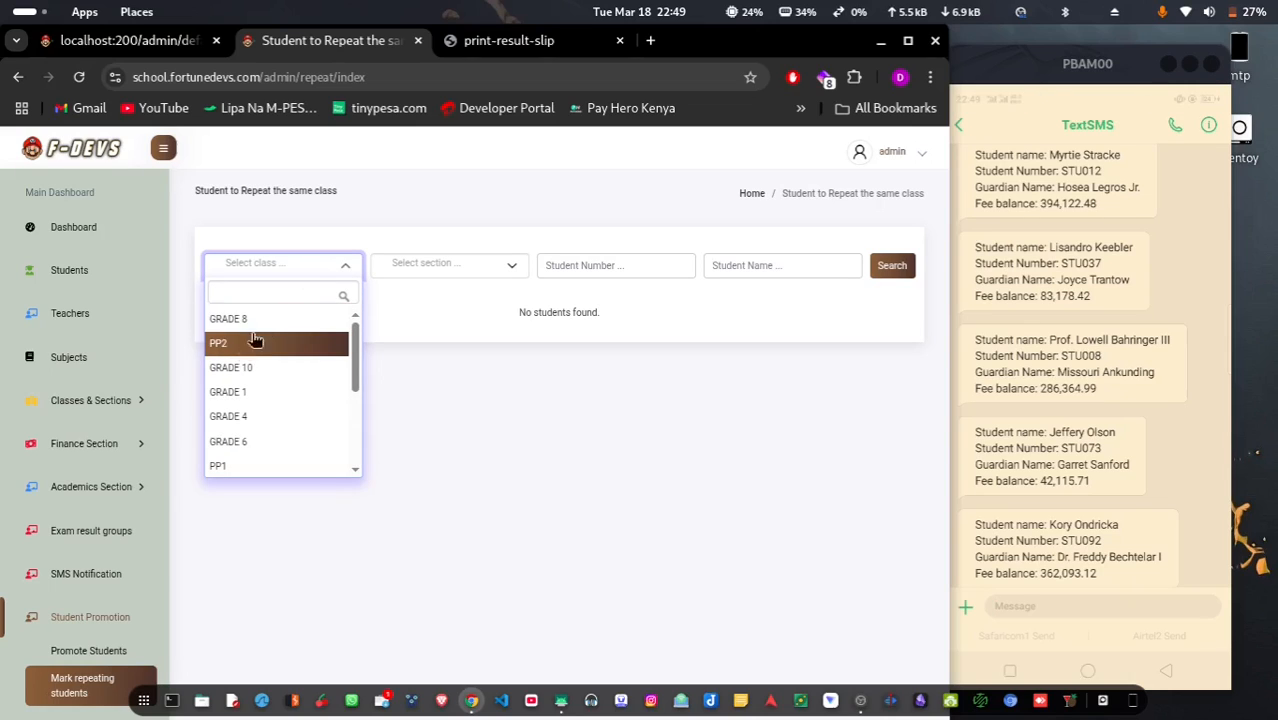
pyautogui.click(262, 390)
pyautogui.click(447, 269)
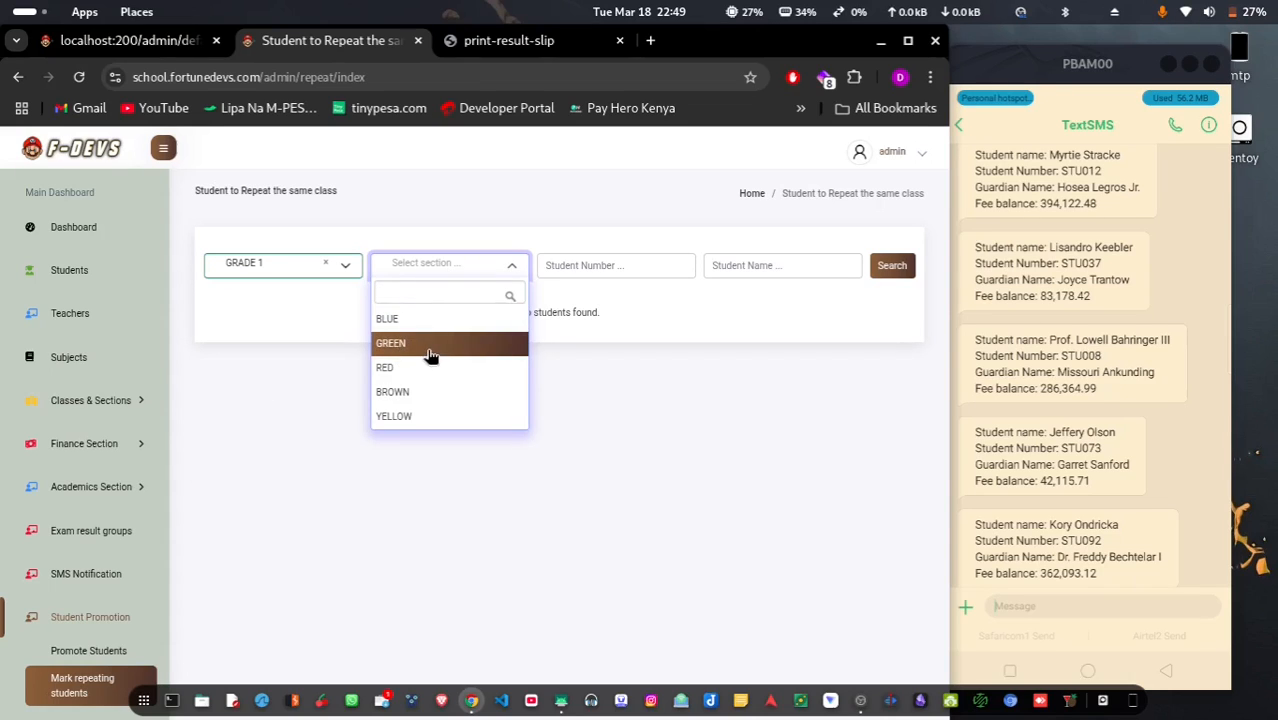
pyautogui.click(410, 340)
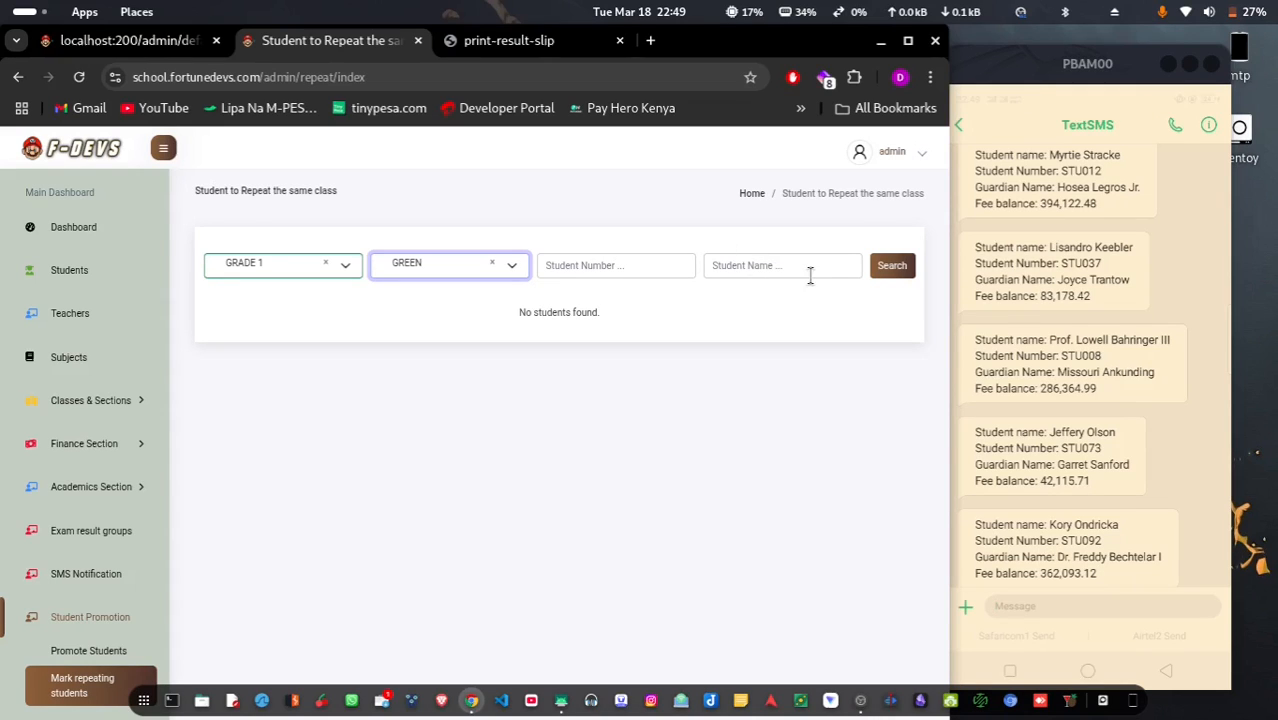
pyautogui.click(888, 265)
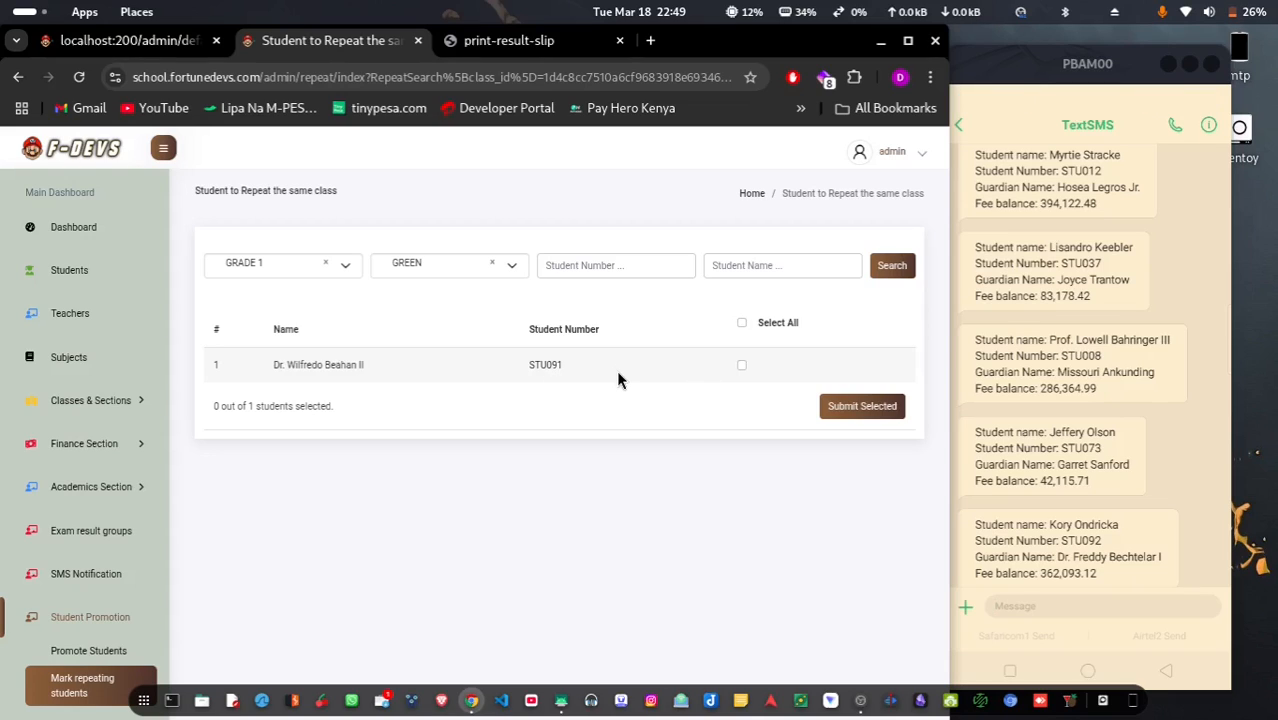
pyautogui.click(742, 366)
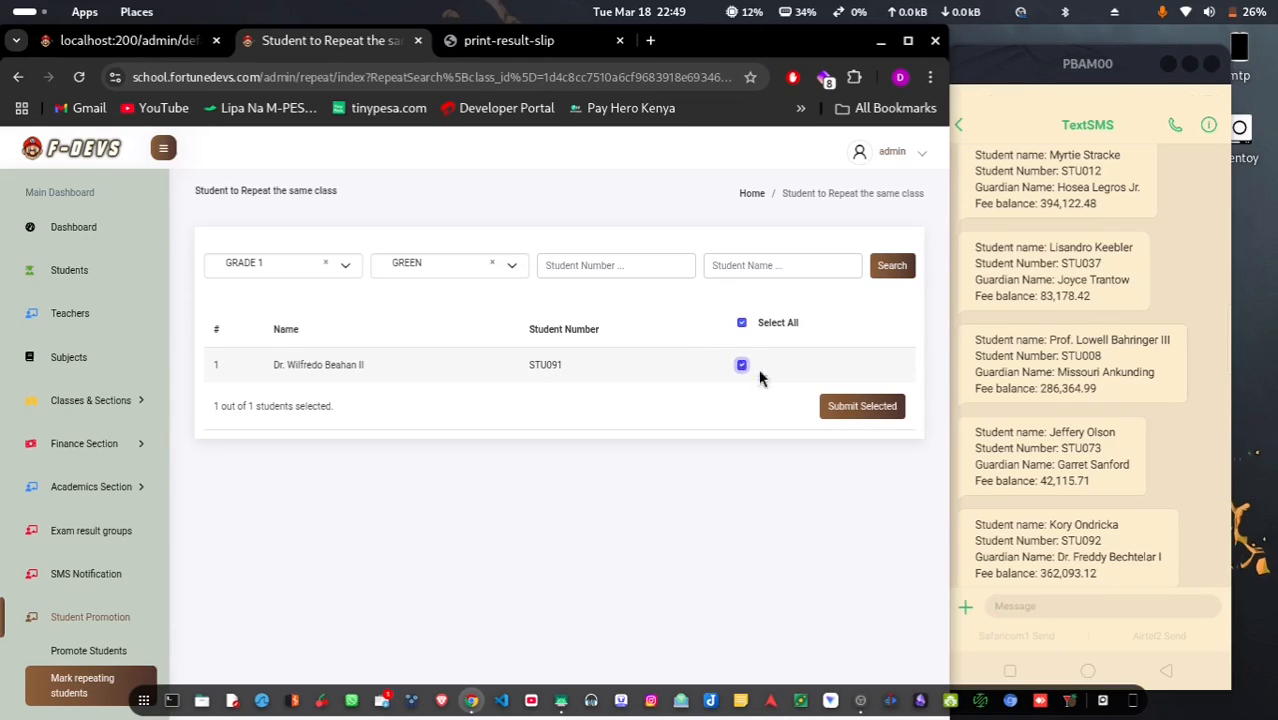
pyautogui.click(858, 406)
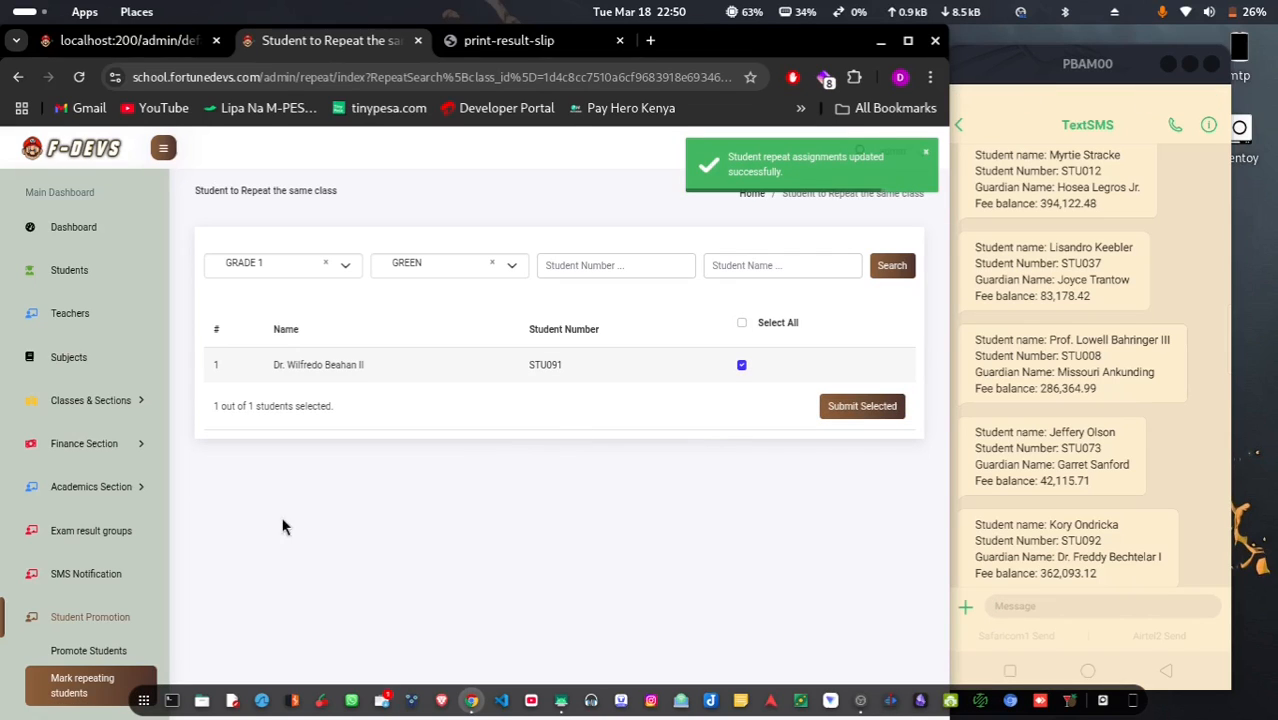
# Add a Pending promotion log titled 'Promotion for 2025', save it, and reload the Promotion Logs page
pyautogui.click(87, 651)
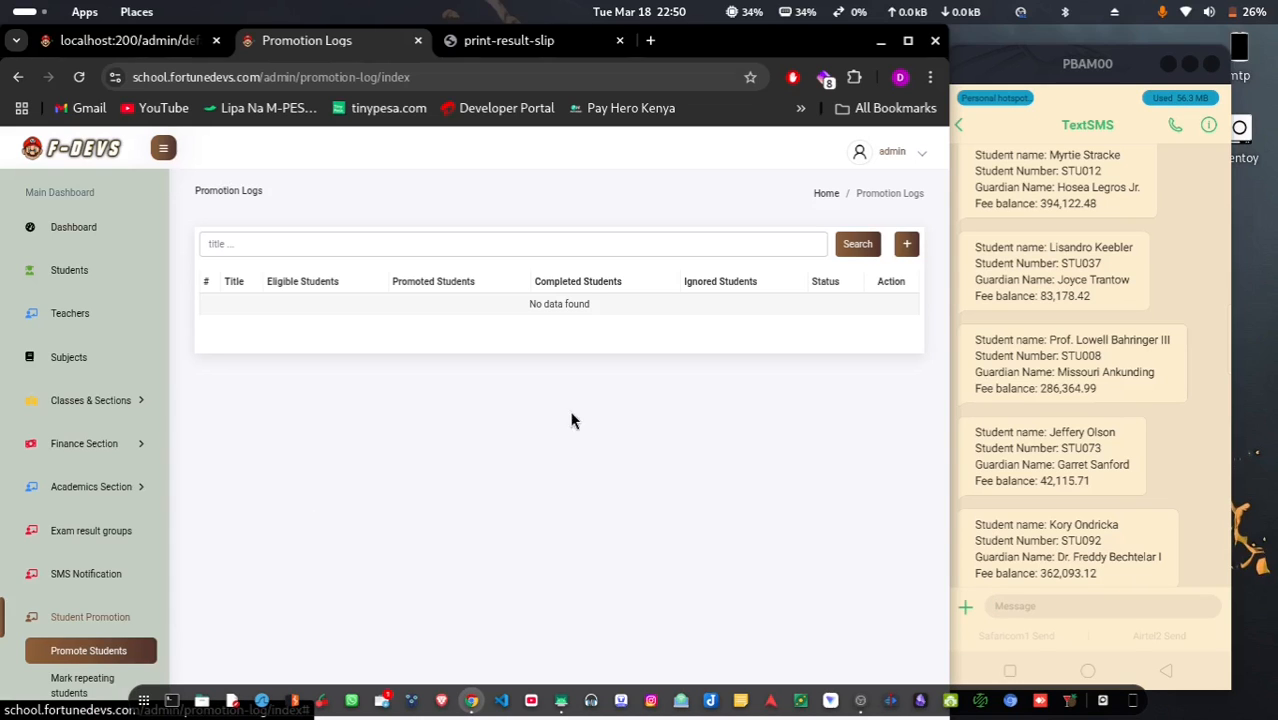
pyautogui.click(909, 244)
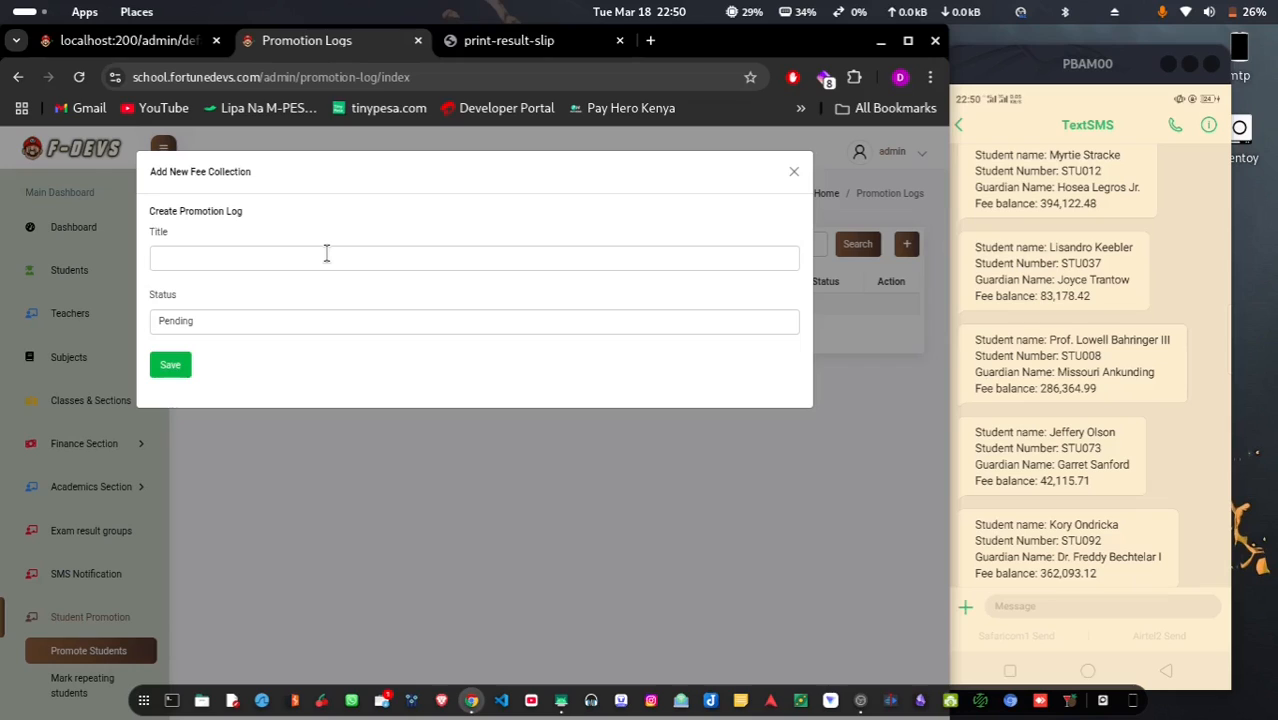
pyautogui.click(326, 254)
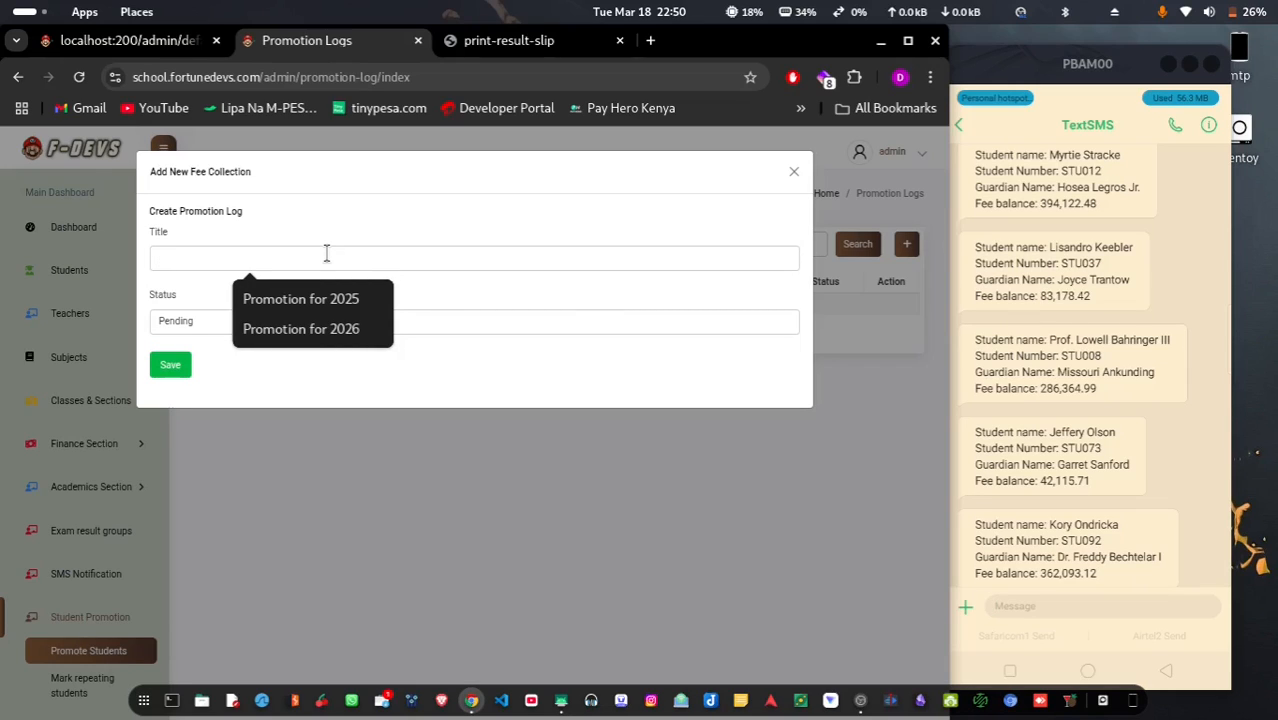
pyautogui.click(315, 309)
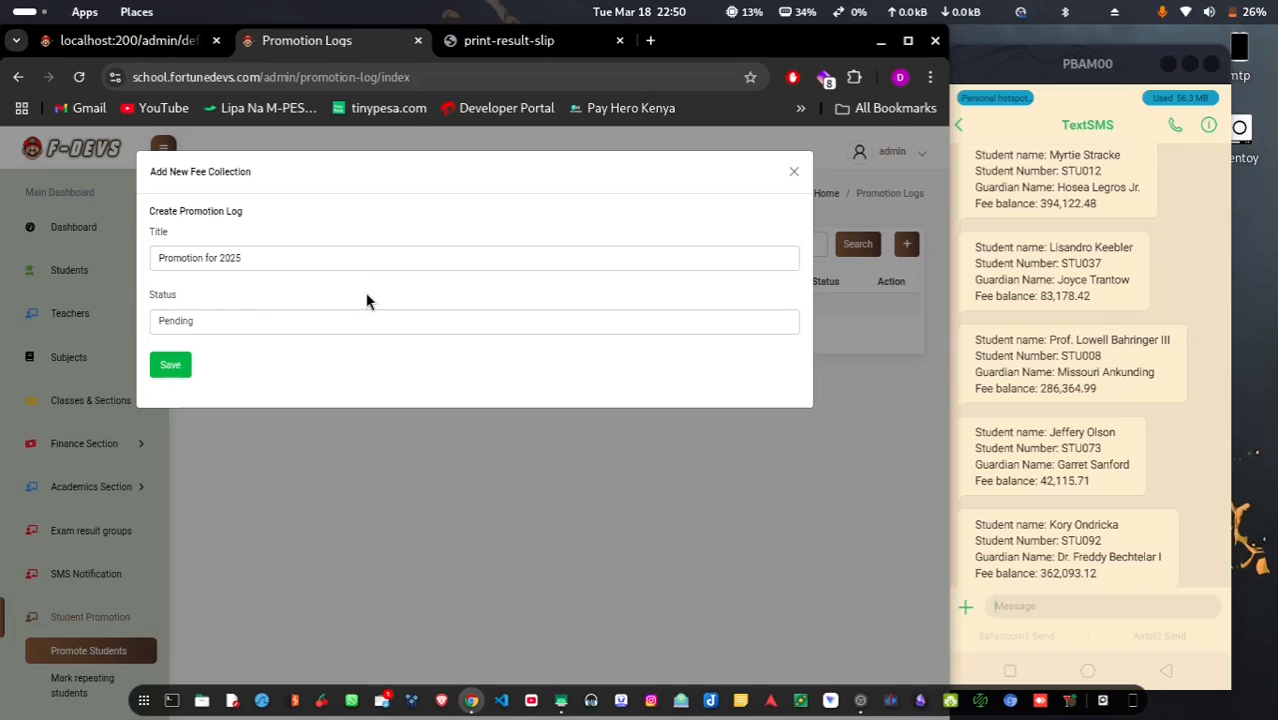
pyautogui.click(170, 366)
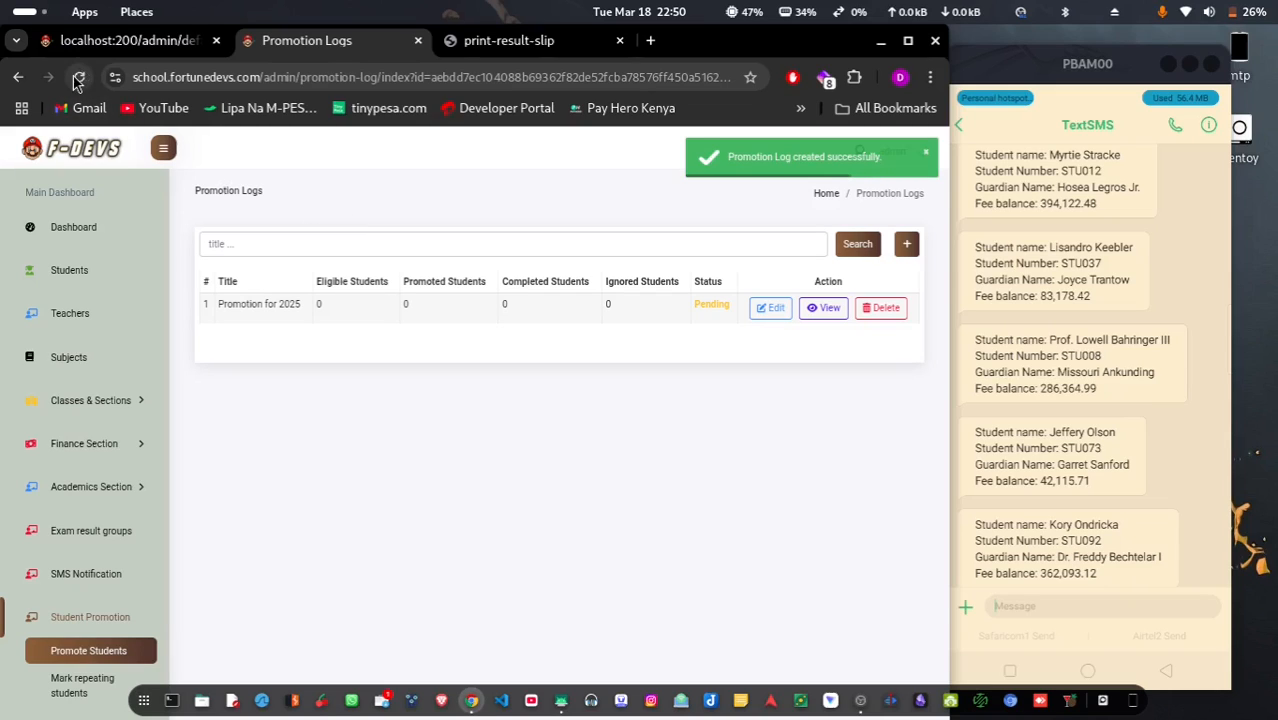
pyautogui.click(78, 77)
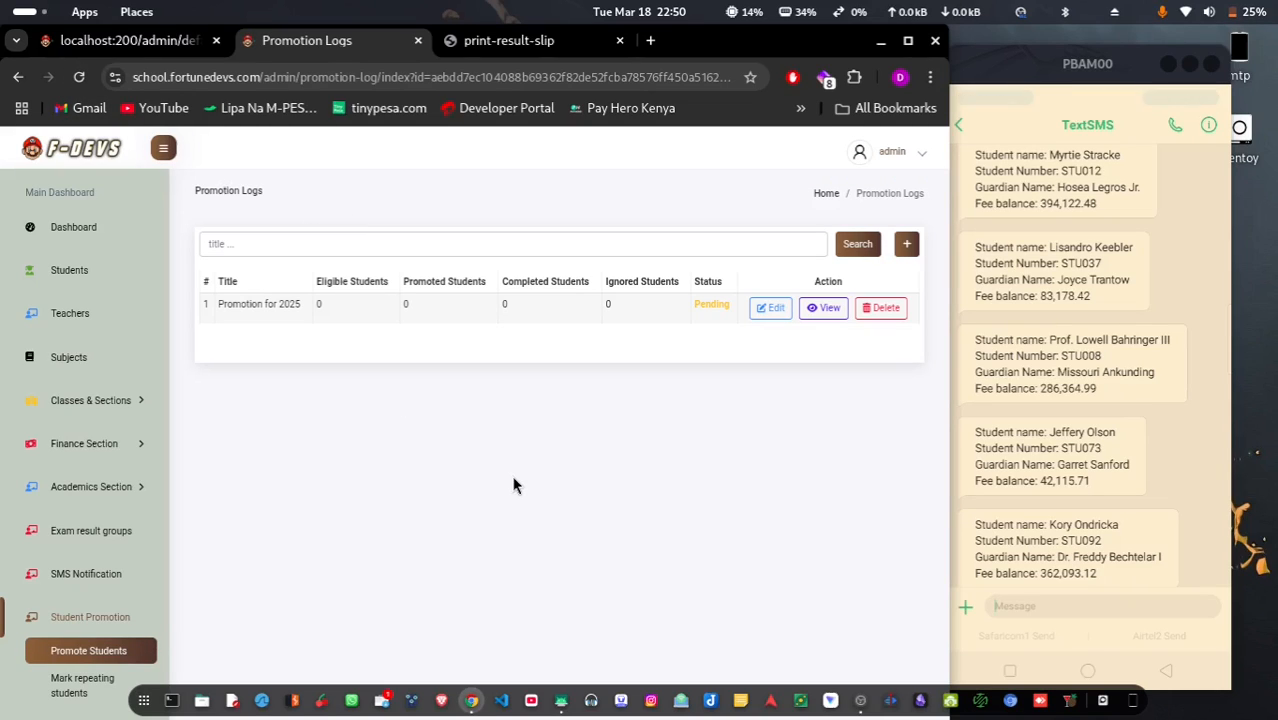
pyautogui.click(80, 77)
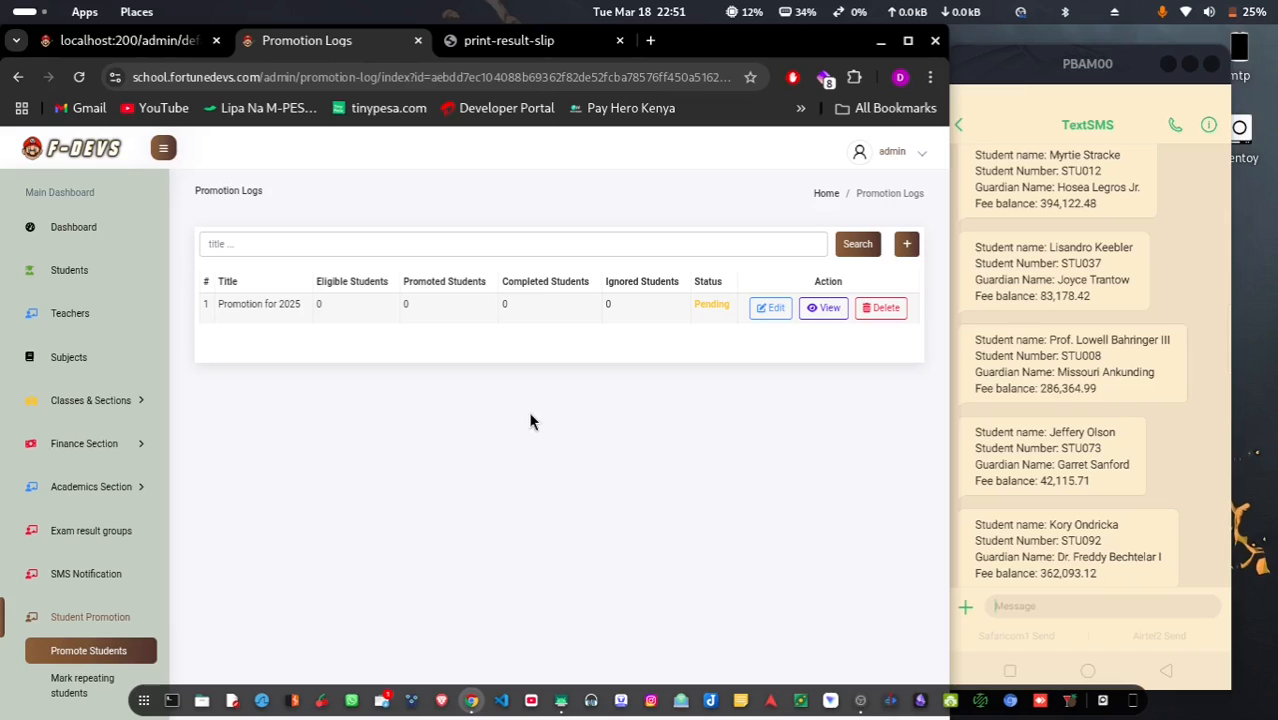
# Copy the first student's full name, then view 'Promotion for 2025' showing Completed with 95 of 99 promoted
pyautogui.click(98, 273)
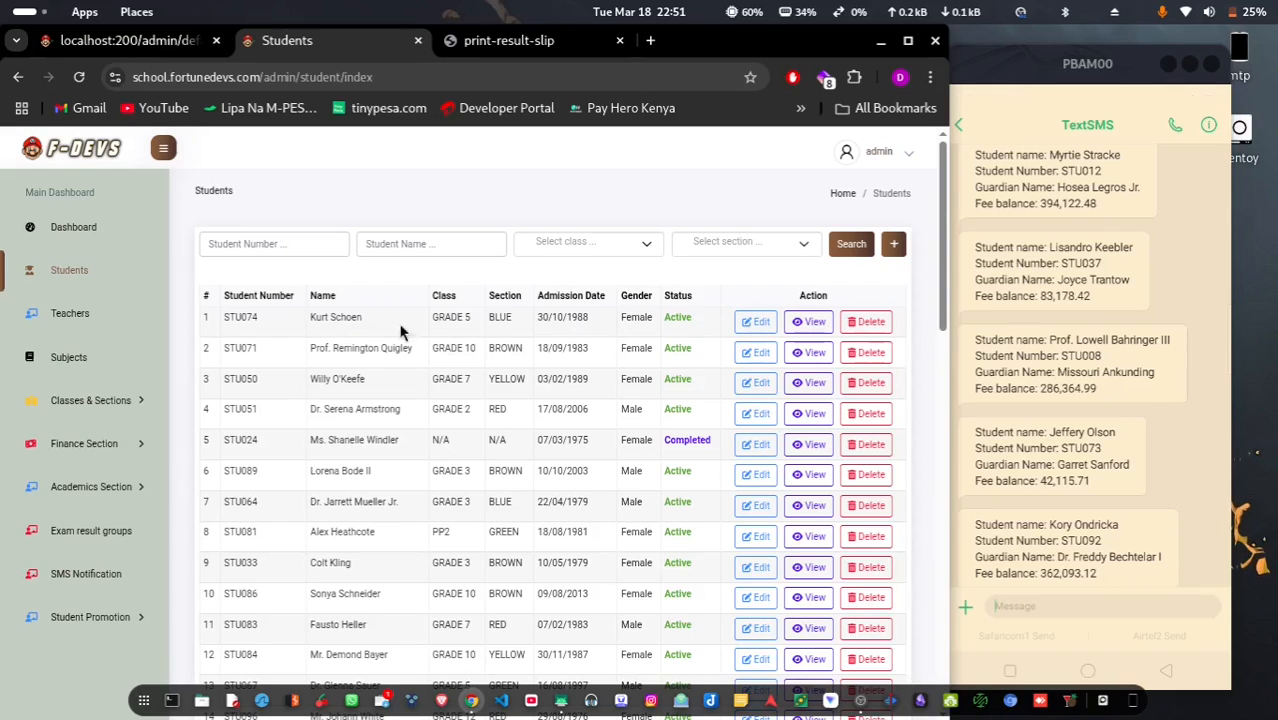
pyautogui.tripleClick(341, 316)
pyautogui.hotkey('ctrl', 'c')
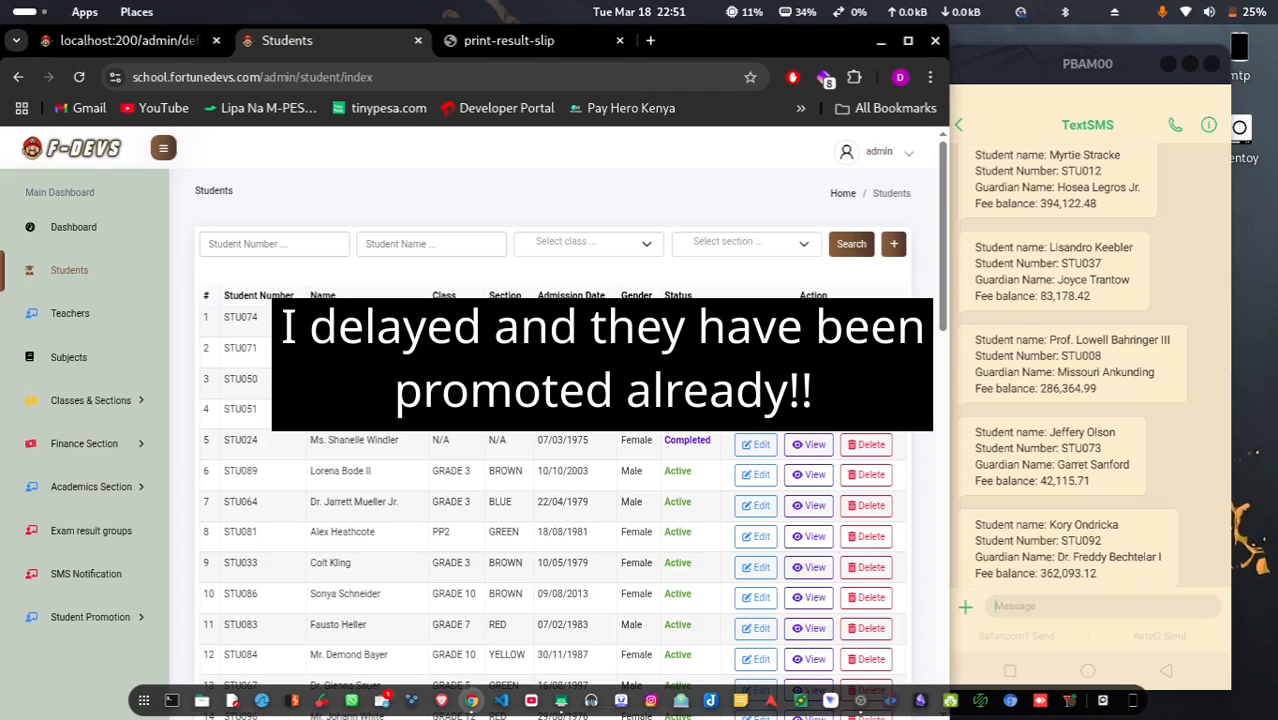
pyautogui.click(101, 615)
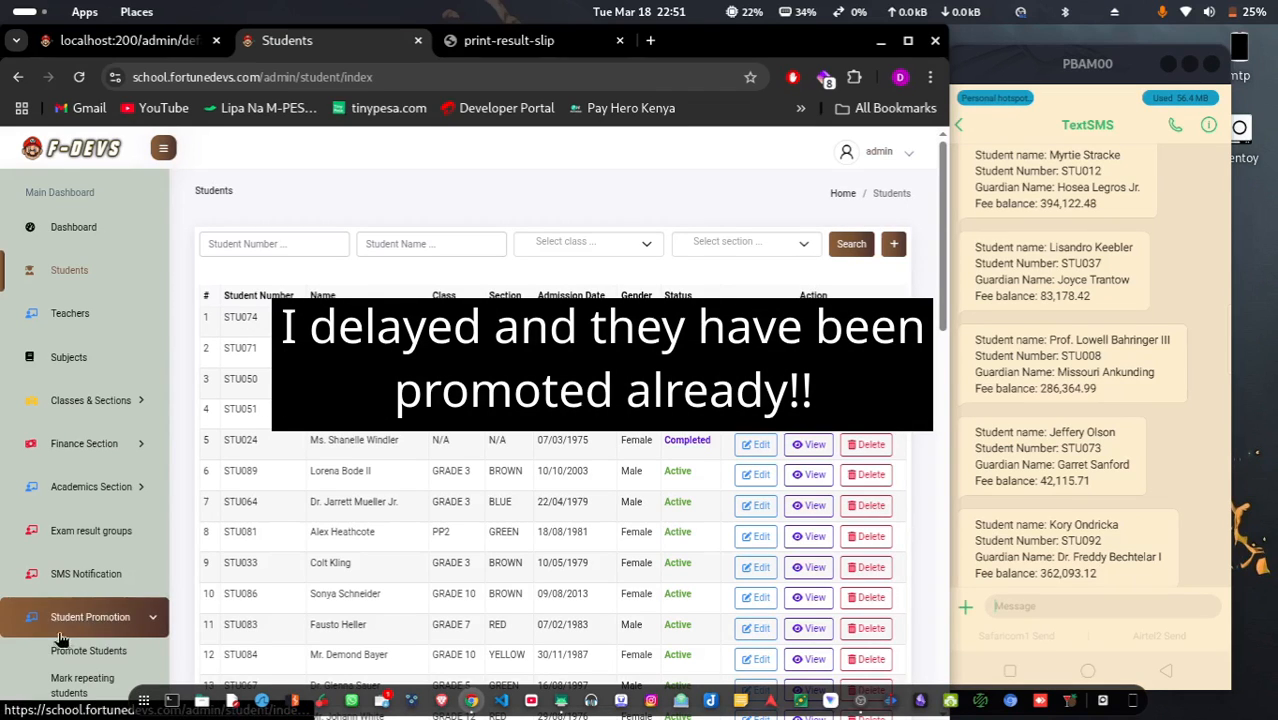
pyautogui.click(90, 648)
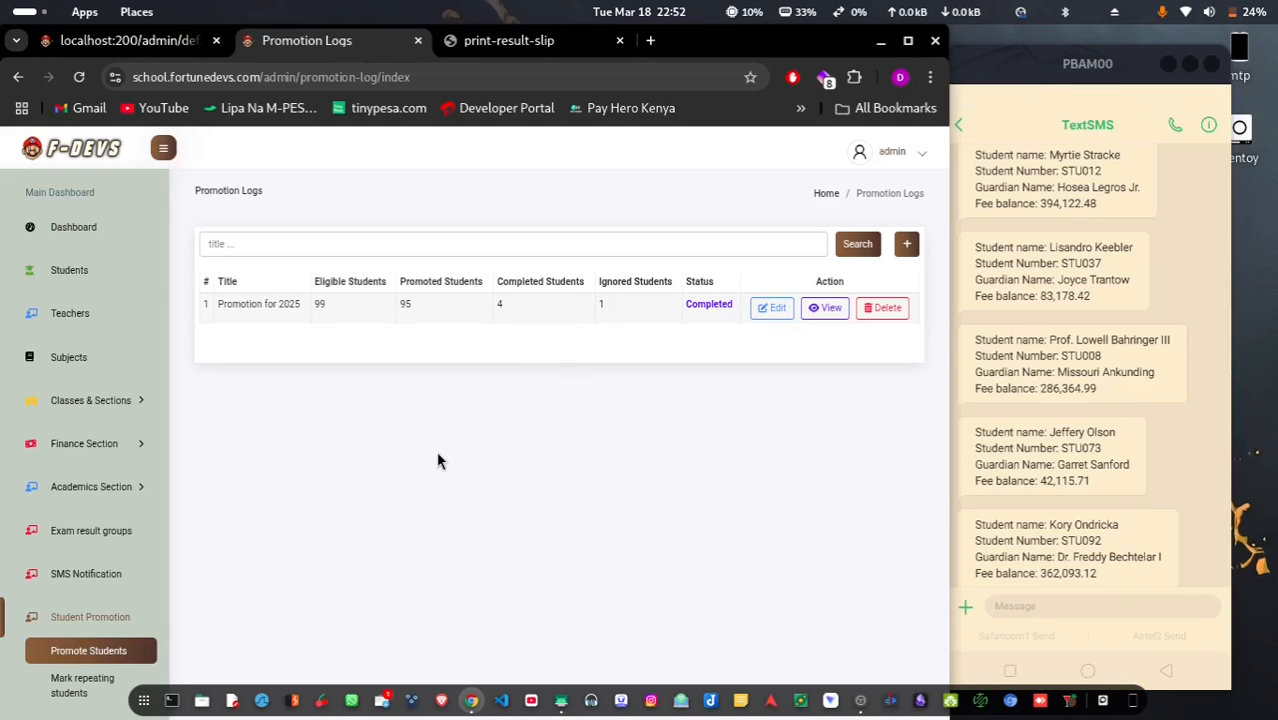
# Search the student list by the copied student name, then go to the Dashboard overview
pyautogui.click(84, 270)
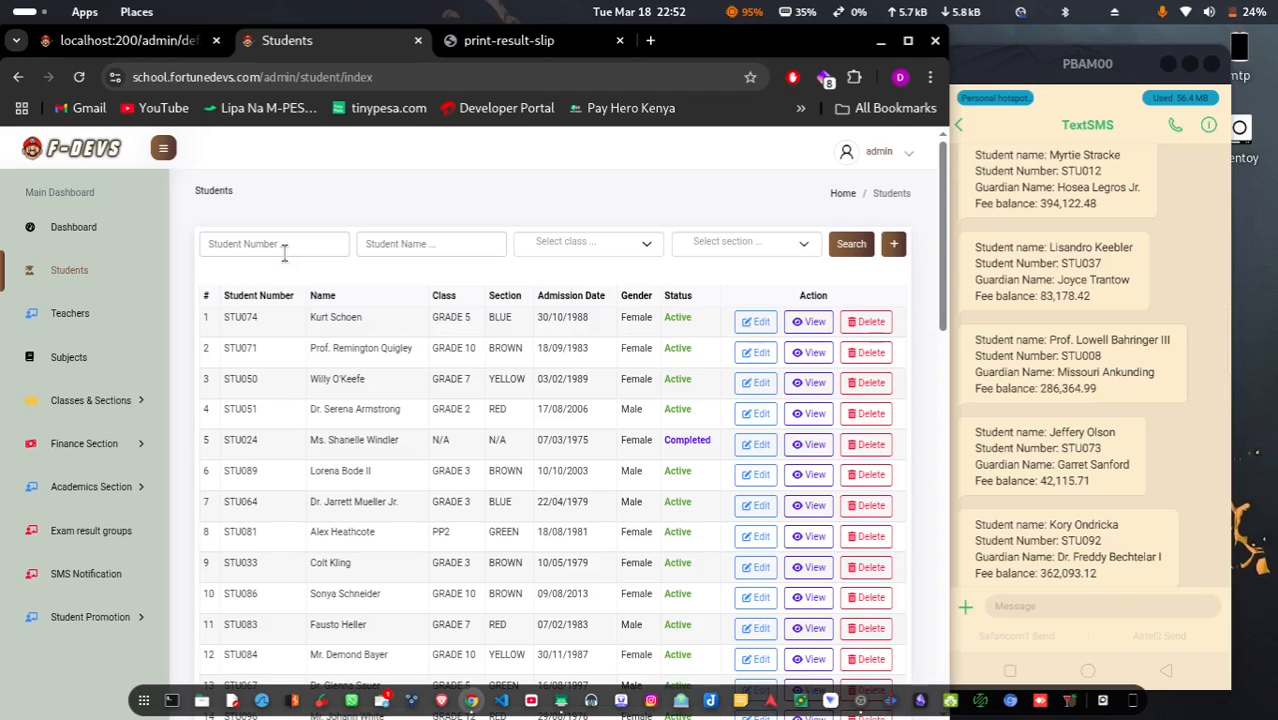
pyautogui.click(428, 244)
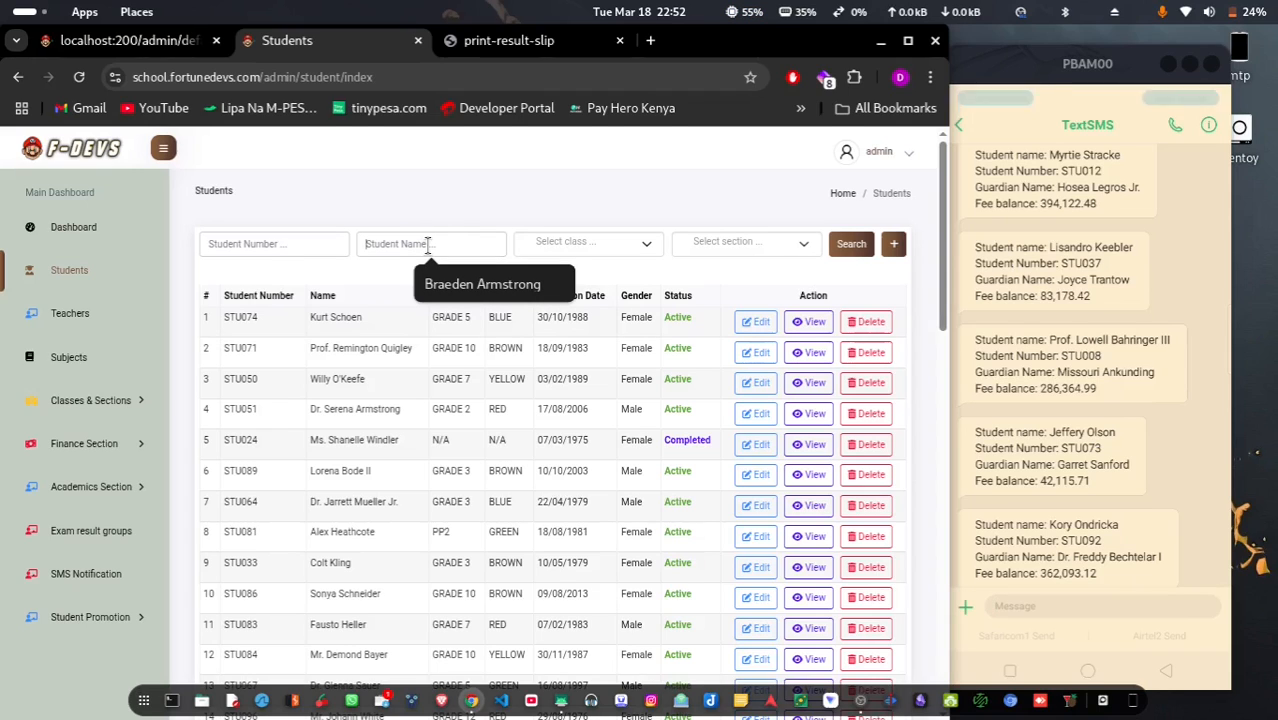
pyautogui.hotkey('ctrl', 'v')
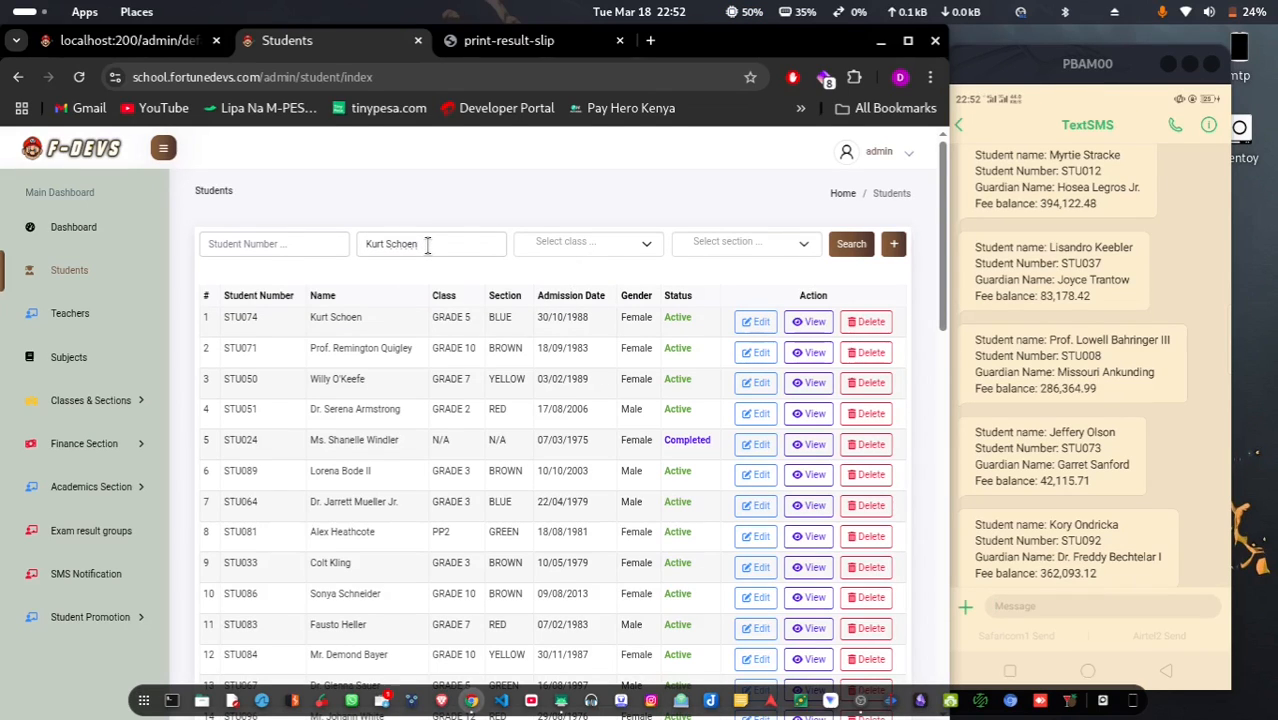
pyautogui.press('Return')
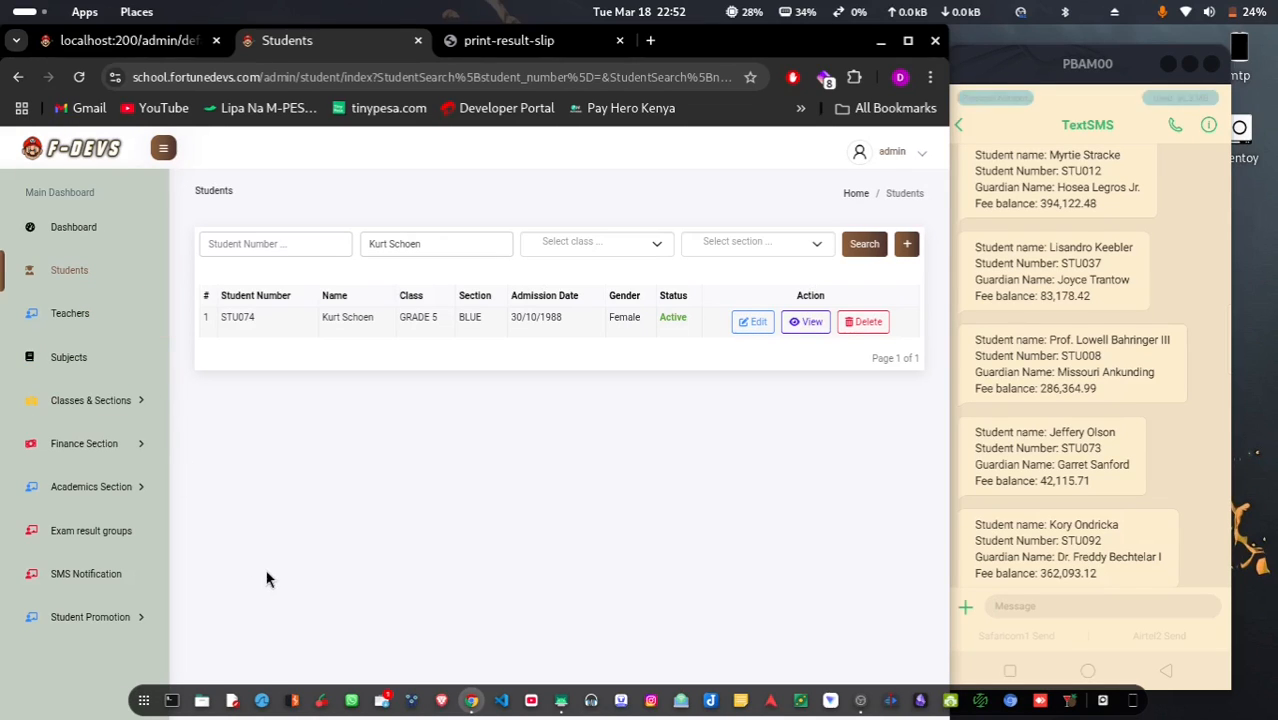
pyautogui.click(75, 226)
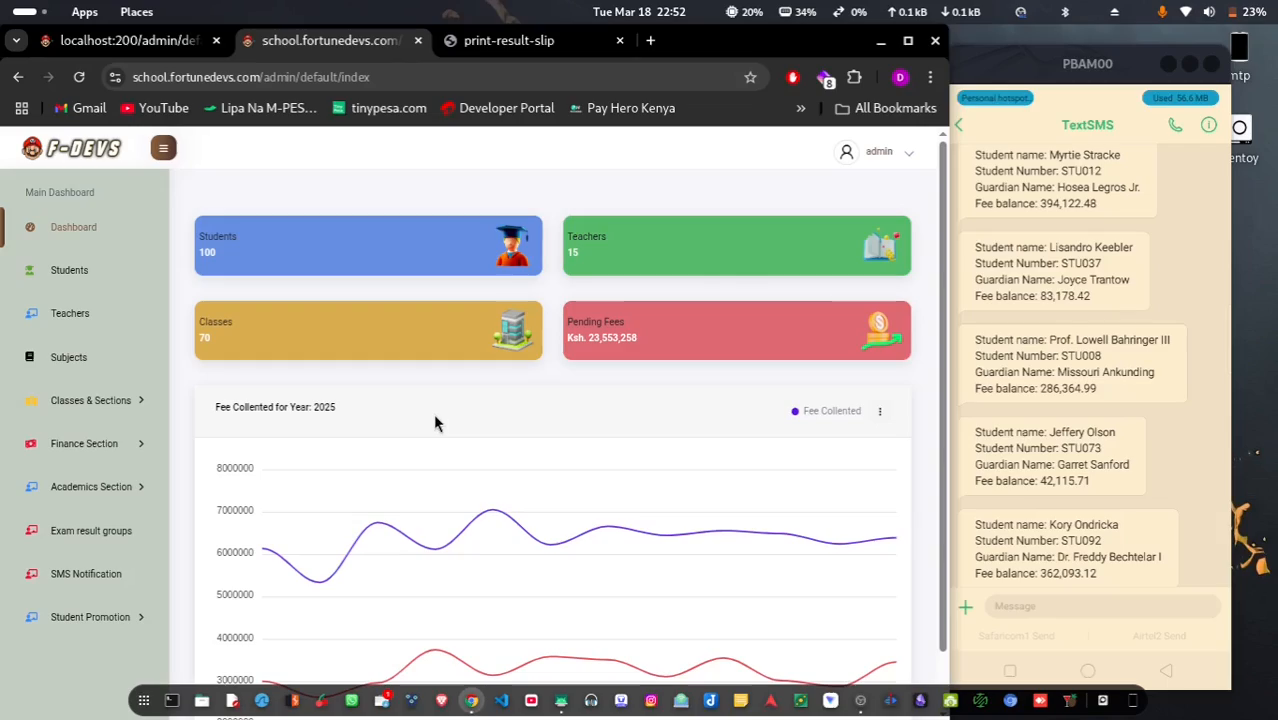
pyautogui.moveTo(440, 529)
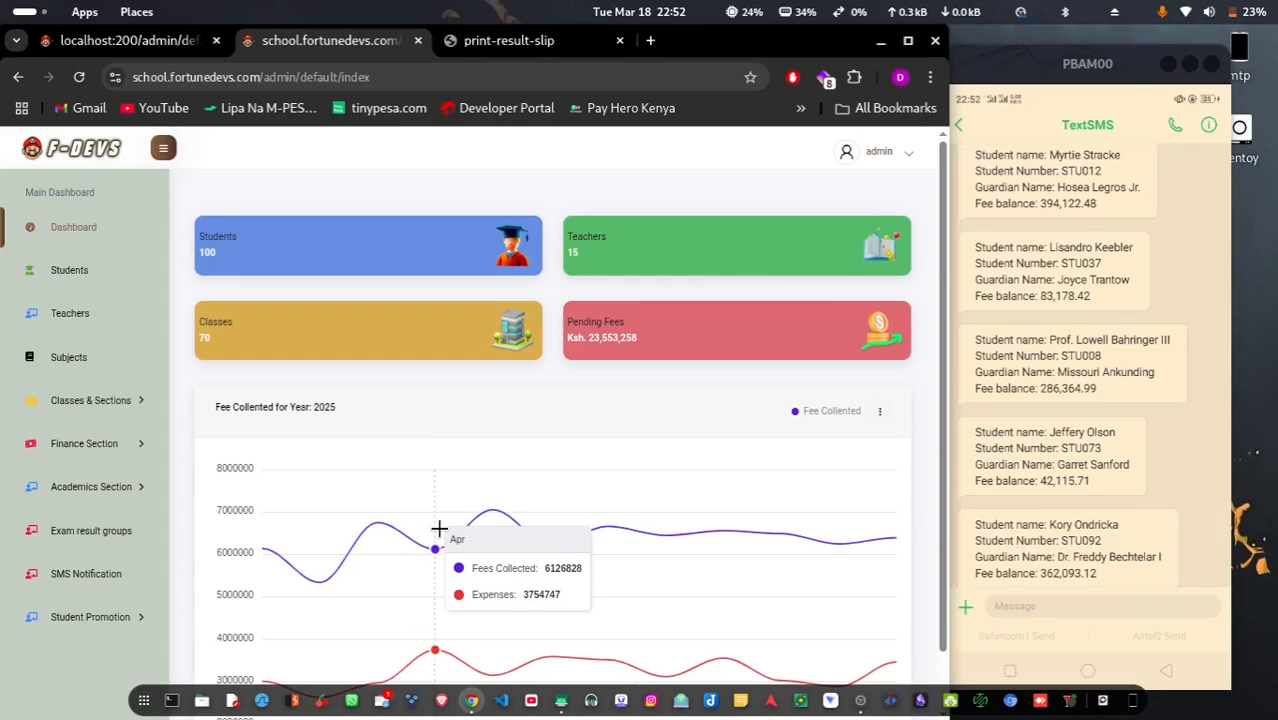